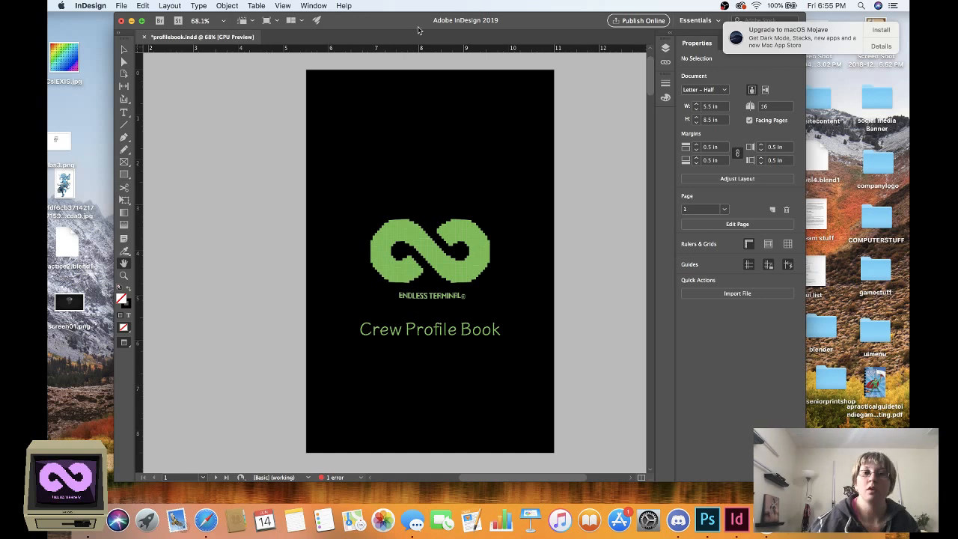
# Step: Review the profile book's cover with its logo and title, followed by the index page spread on pages 2 and 3
pyautogui.moveTo(418, 26); pyautogui.dragTo(419, 30)
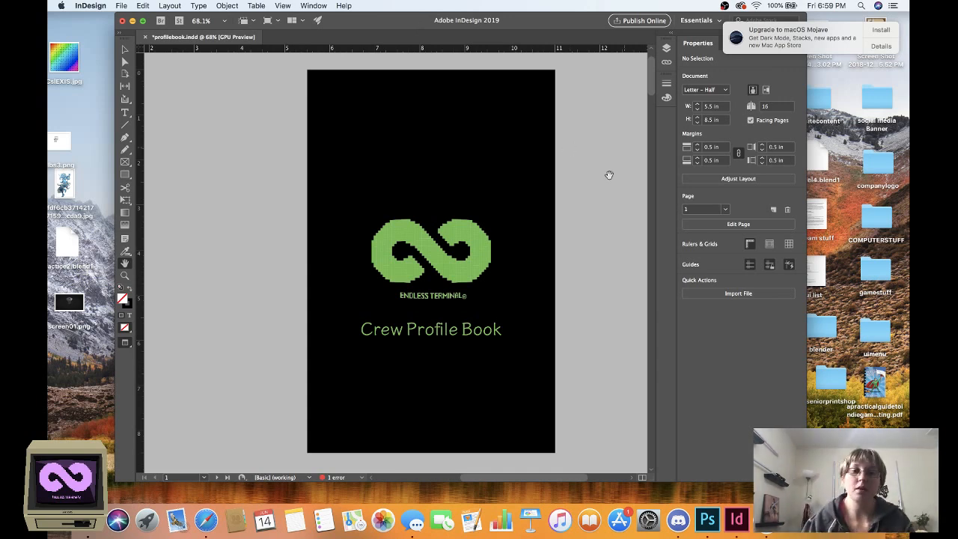
pyautogui.scroll(-5, 558, 232)
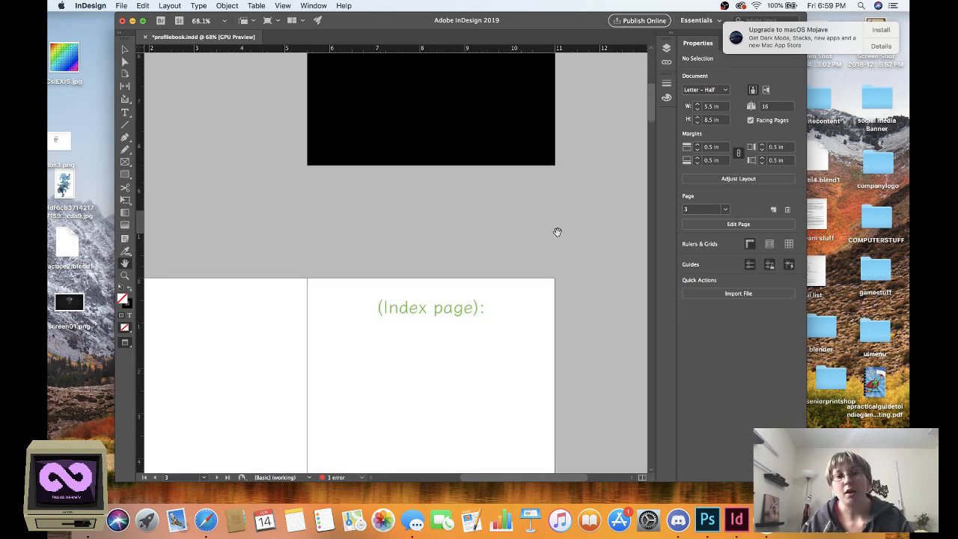
pyautogui.scroll(5, 558, 232)
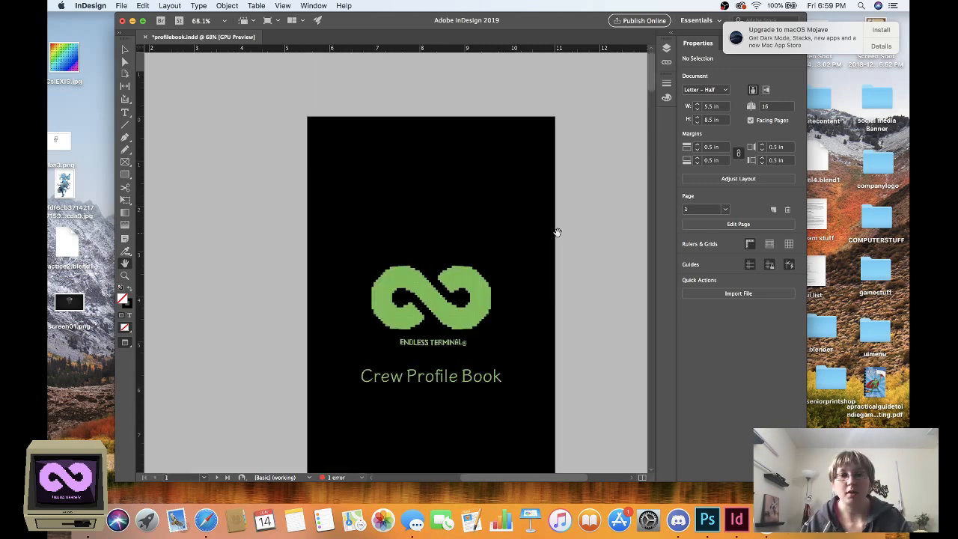
pyautogui.scroll(-1, 558, 232)
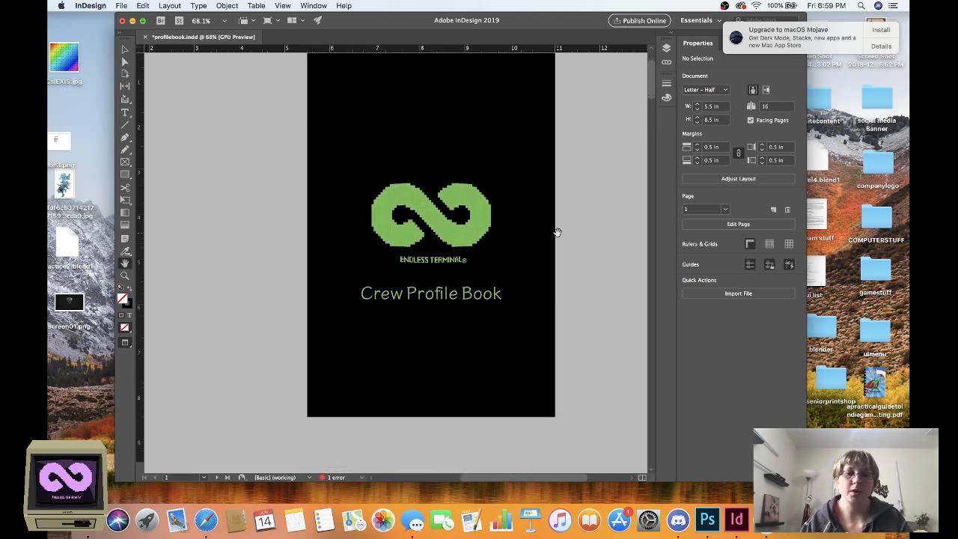
pyautogui.scroll(-5, 558, 232)
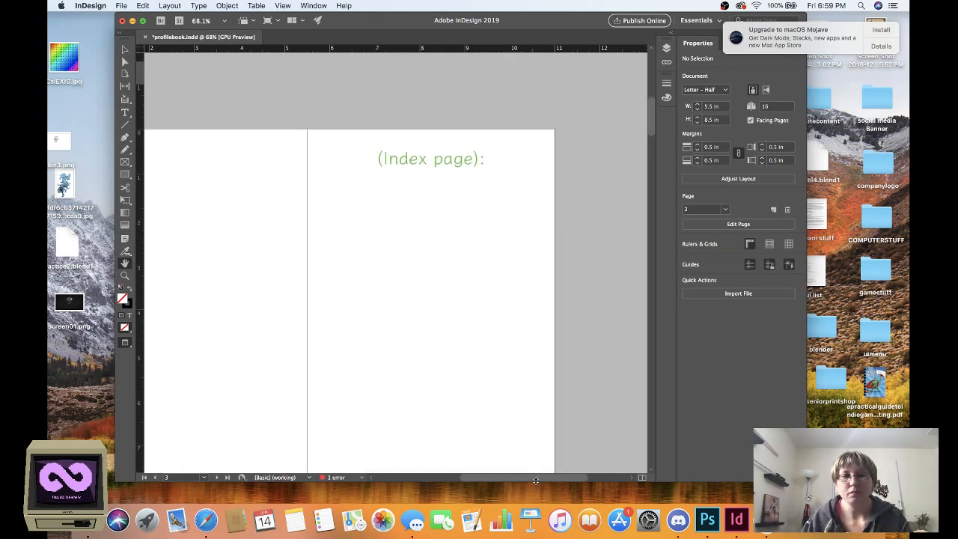
pyautogui.hscroll(-1, 536, 479)
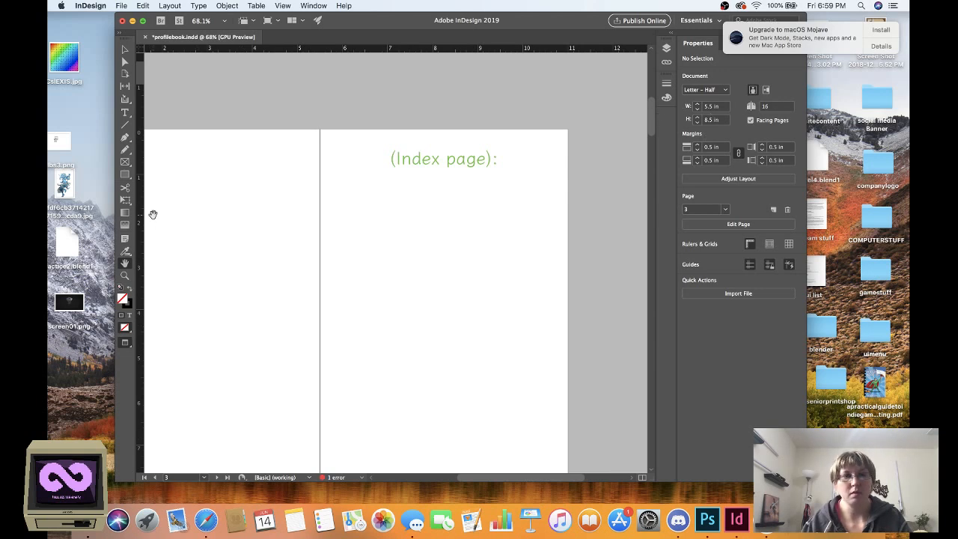
pyautogui.moveTo(153, 215); pyautogui.dragTo(245, 183)
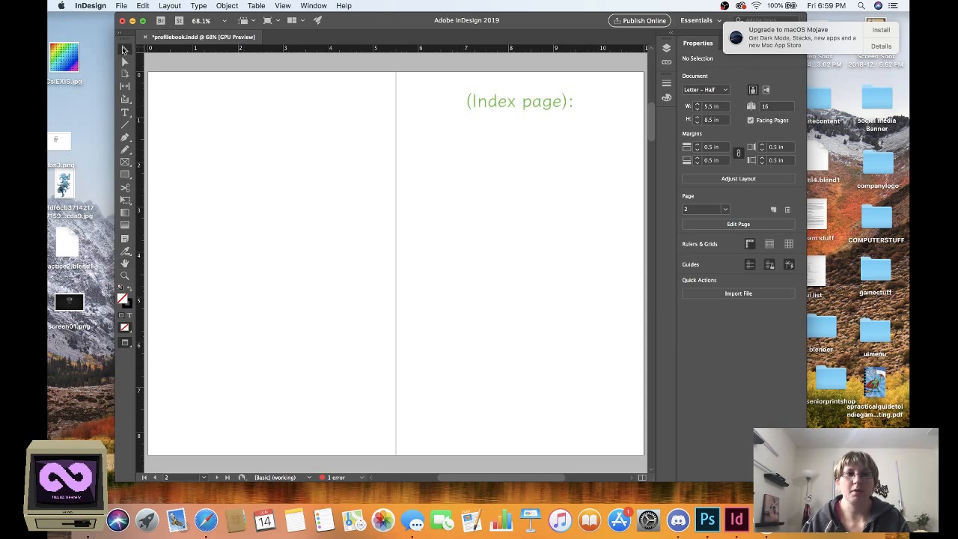
pyautogui.press('v')
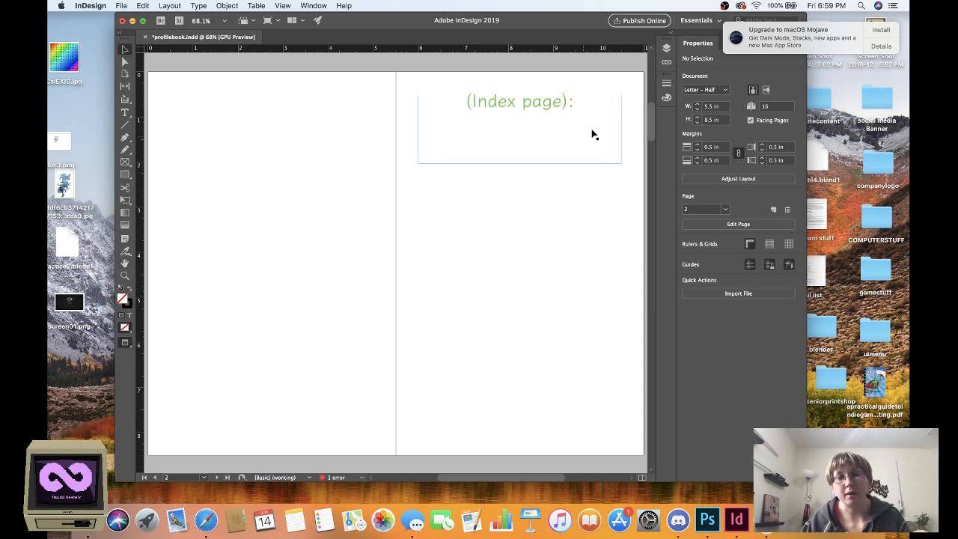
# Step: Examine the crew profile layouts on pages 4 and 5, including their coloured text, portraits and supporting images
pyautogui.moveTo(653, 120); pyautogui.dragTo(665, 163)
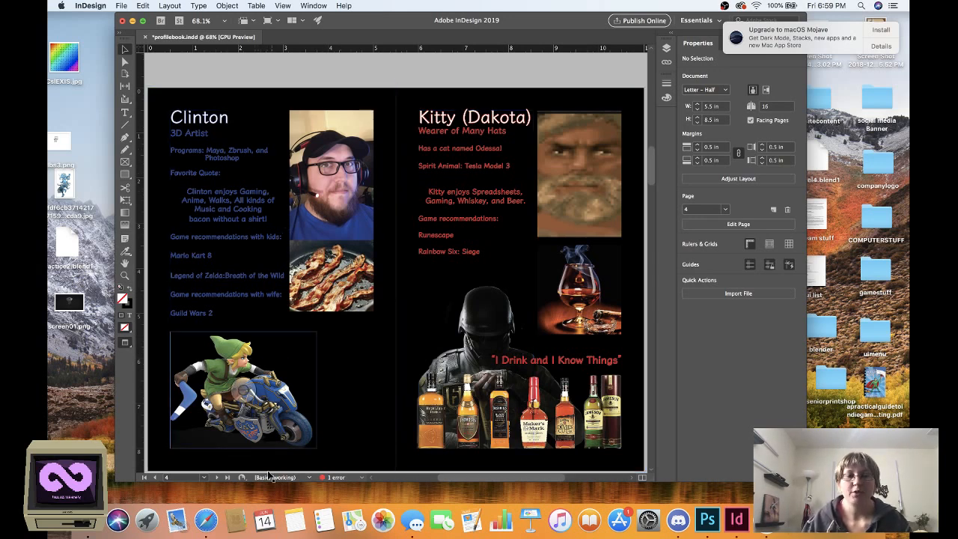
pyautogui.scroll(-1, 269, 82)
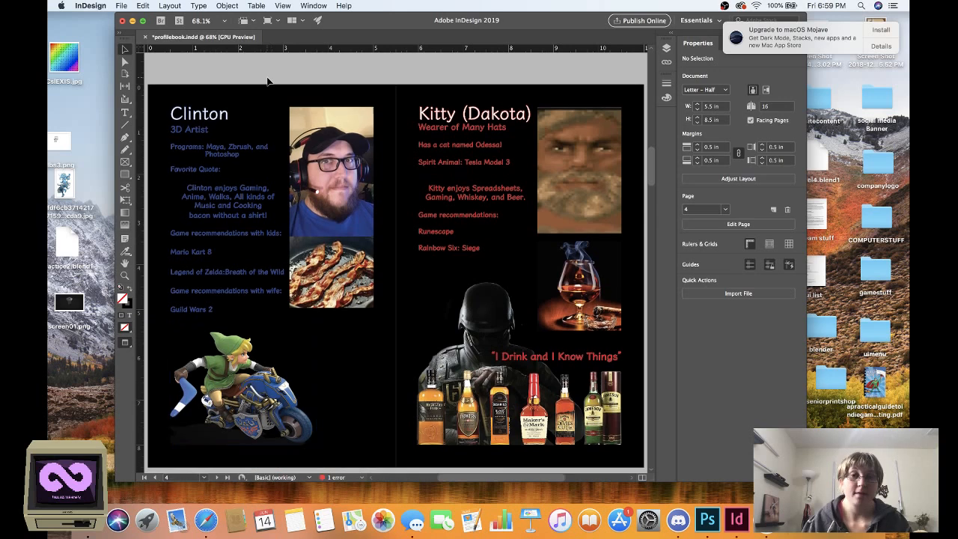
pyautogui.scroll(-1, 247, 87)
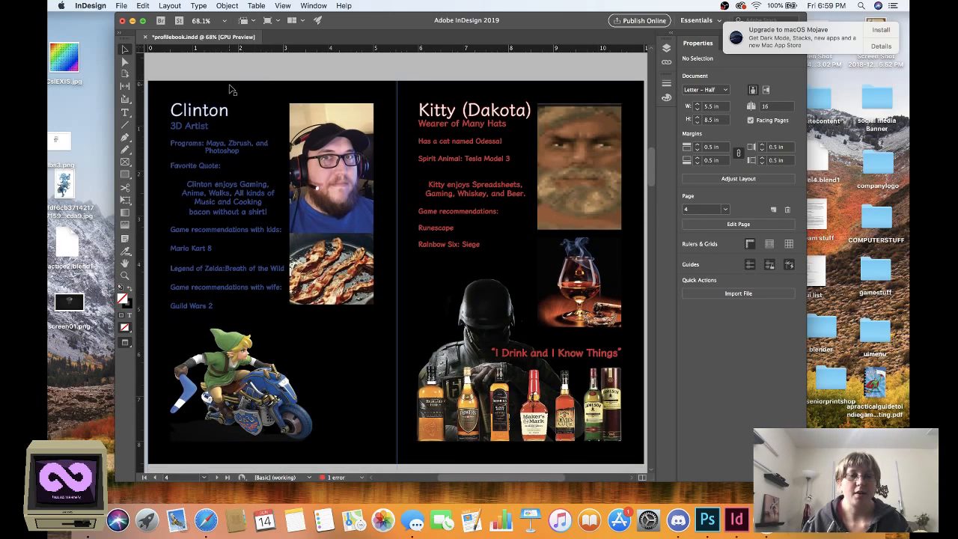
pyautogui.scroll(-2, 231, 88)
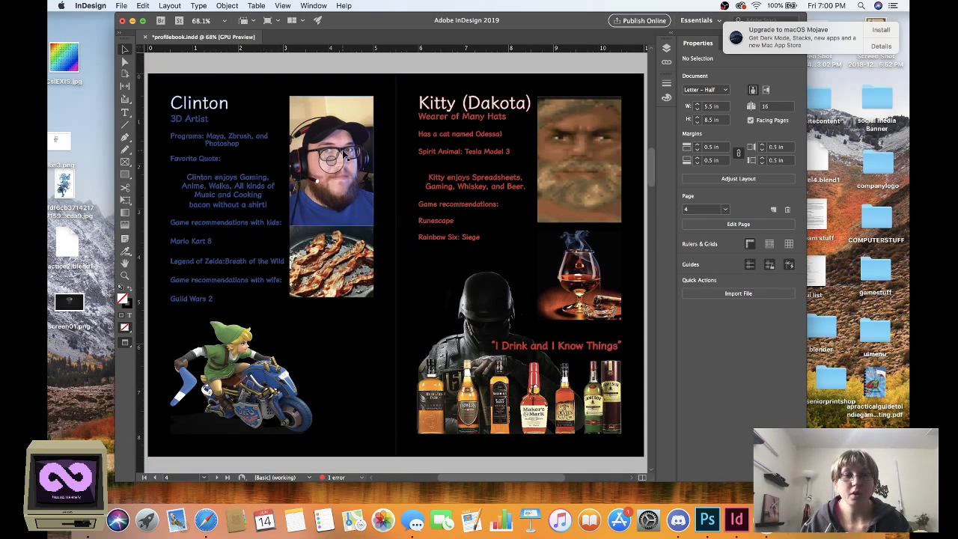
pyautogui.scroll(-3, 346, 153)
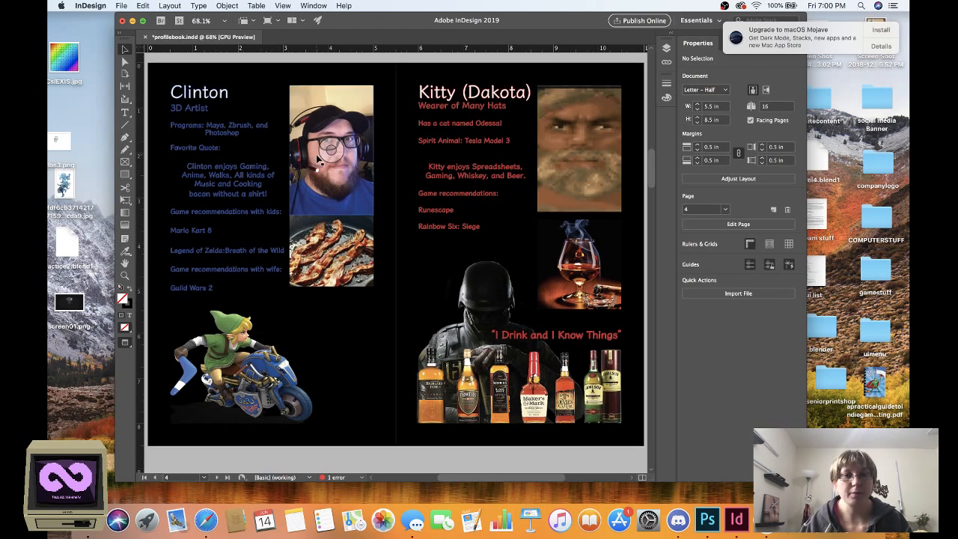
# Step: Read through the crew profiles on the spreads of pages 6–7 and 8–9, checking text, photos and quotes
pyautogui.scroll(-20, 318, 159)
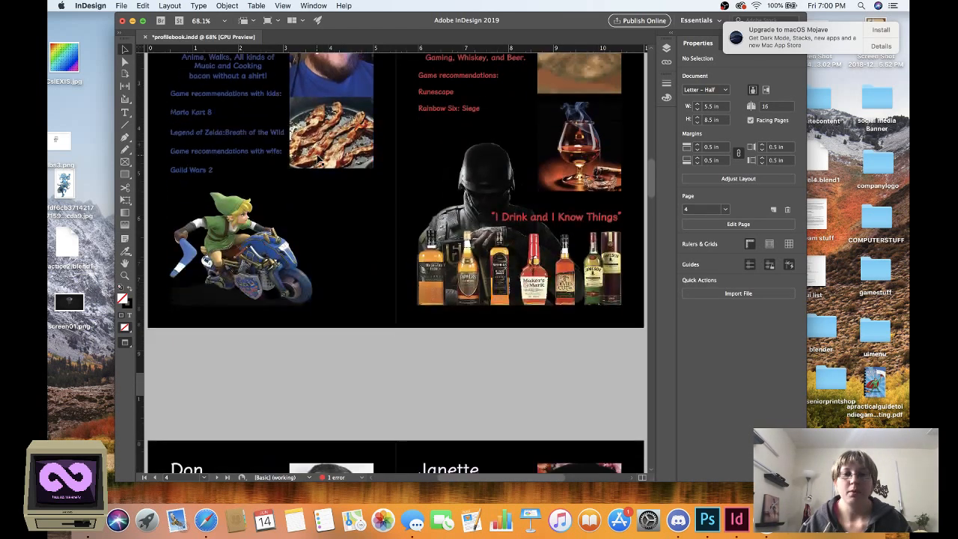
pyautogui.scroll(-3, 317, 159)
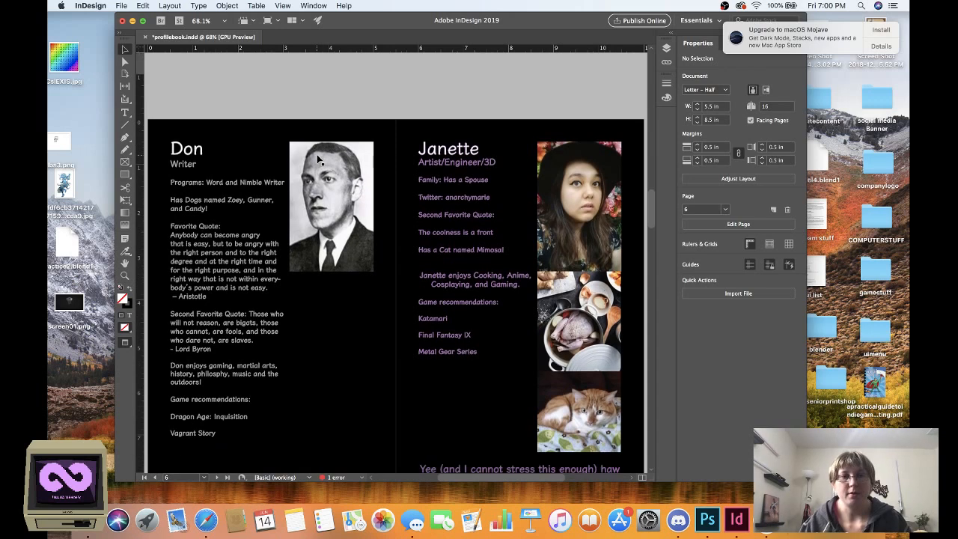
pyautogui.scroll(-10, 317, 154)
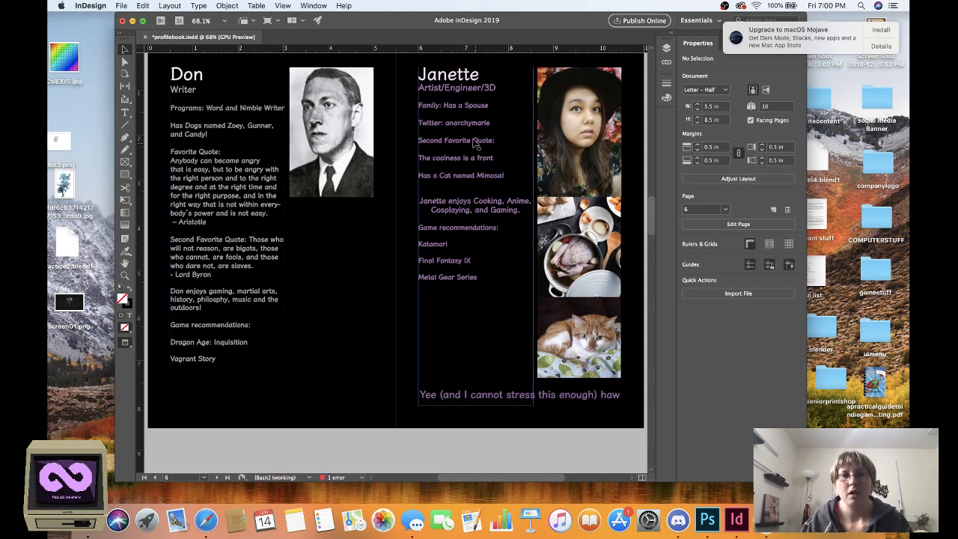
pyautogui.scroll(-10, 379, 353)
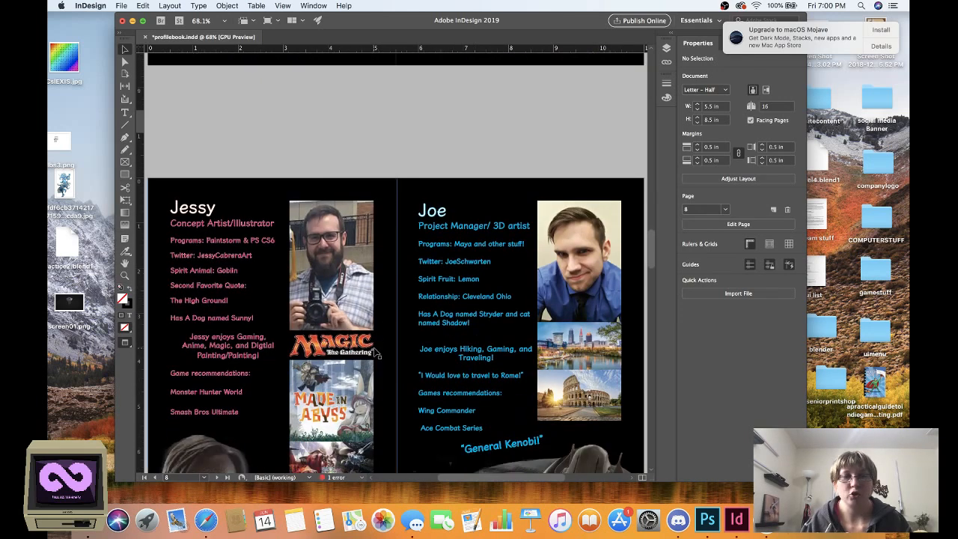
pyautogui.scroll(-3, 379, 354)
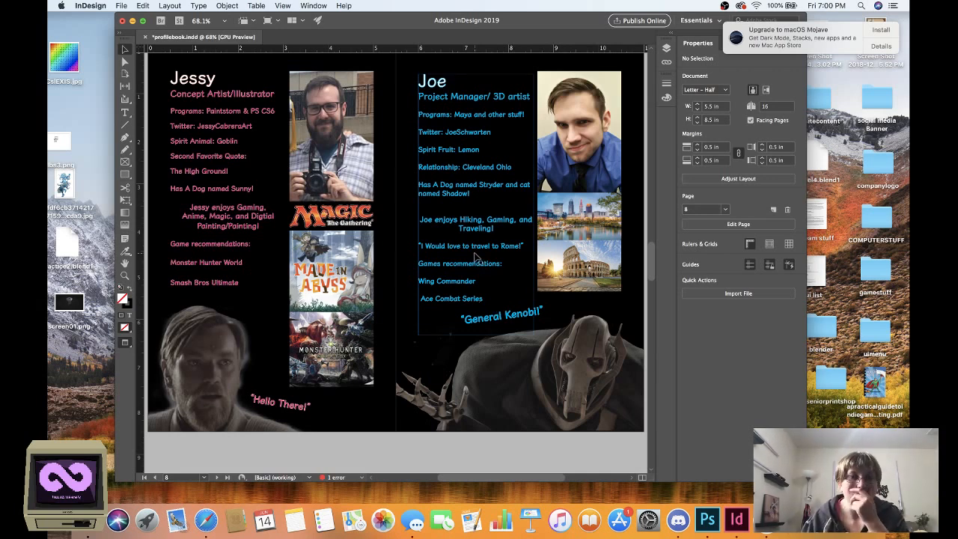
pyautogui.scroll(15, 473, 257)
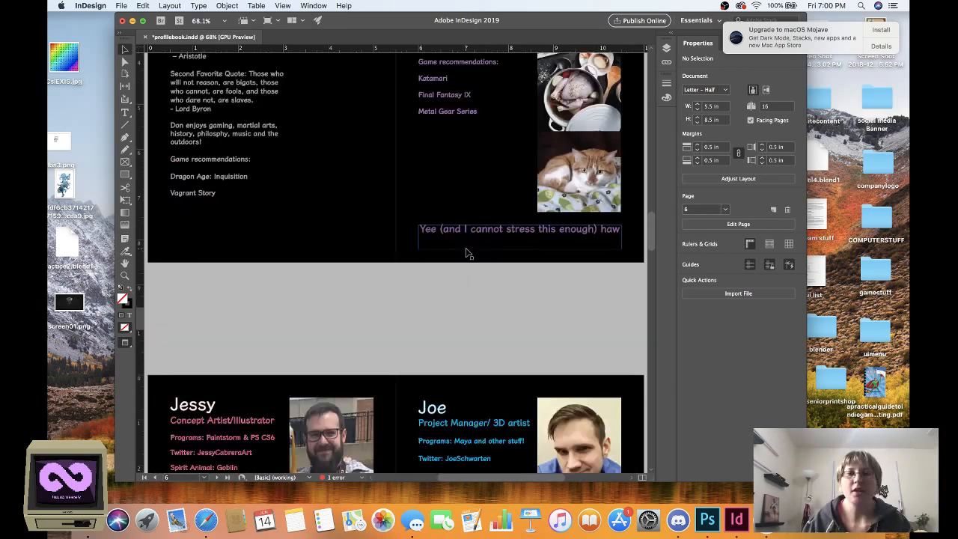
pyautogui.scroll(-1, 473, 242)
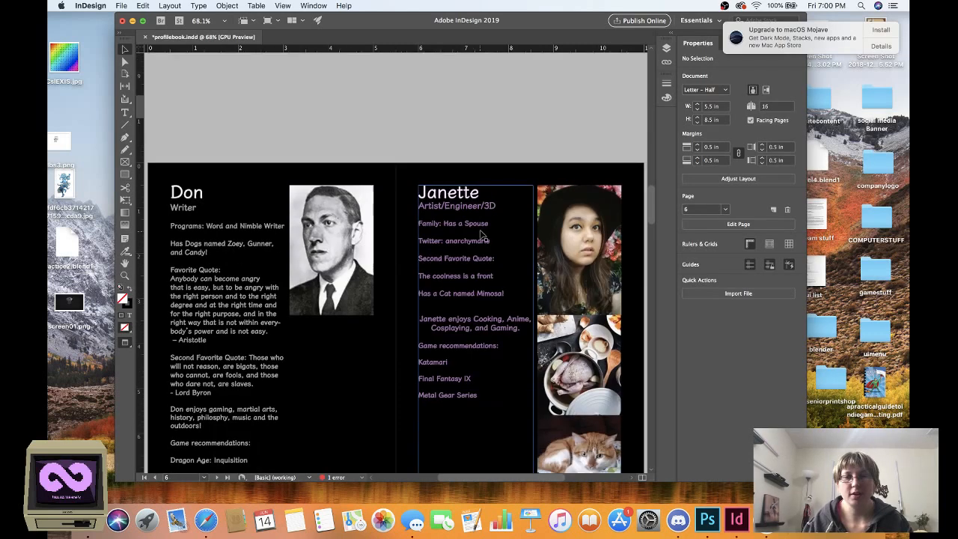
pyautogui.scroll(-13, 483, 236)
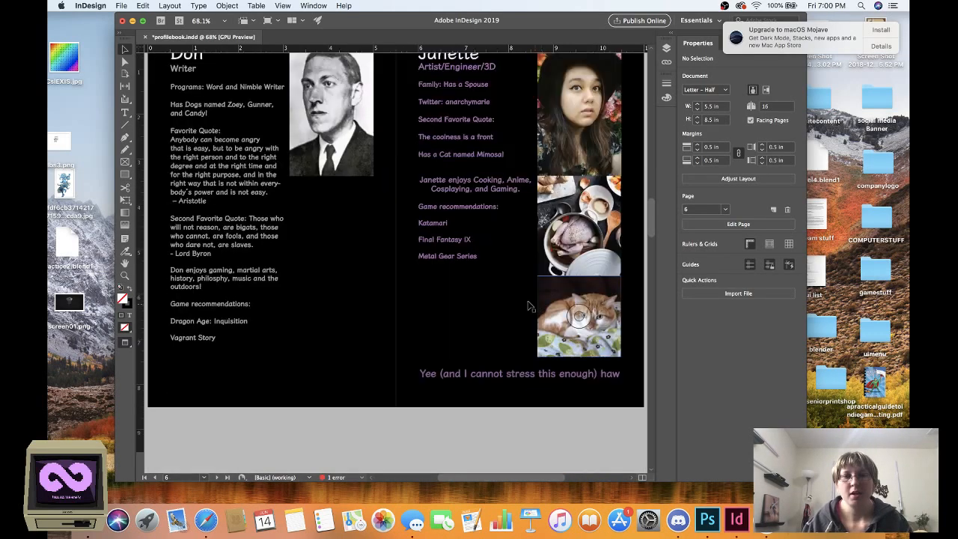
pyautogui.scroll(-10, 407, 282)
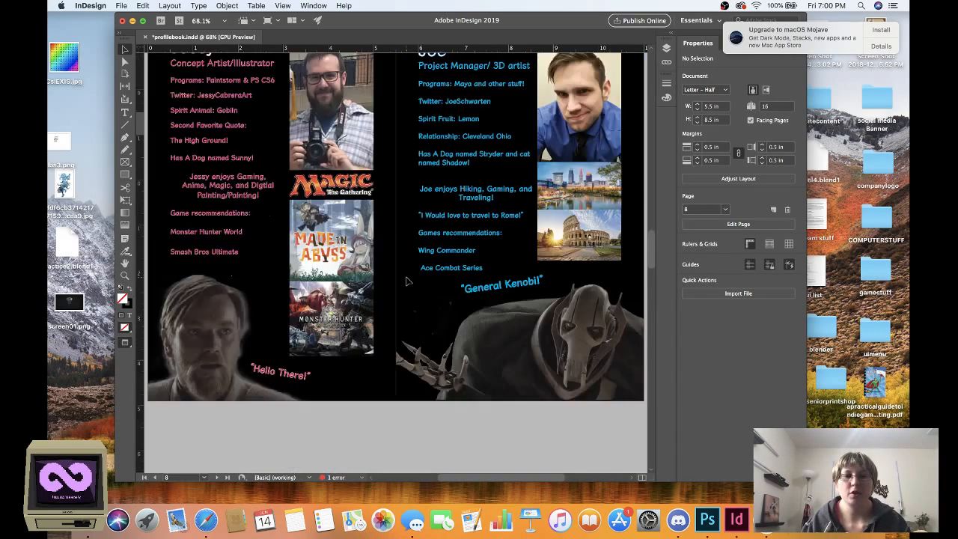
pyautogui.scroll(2, 406, 282)
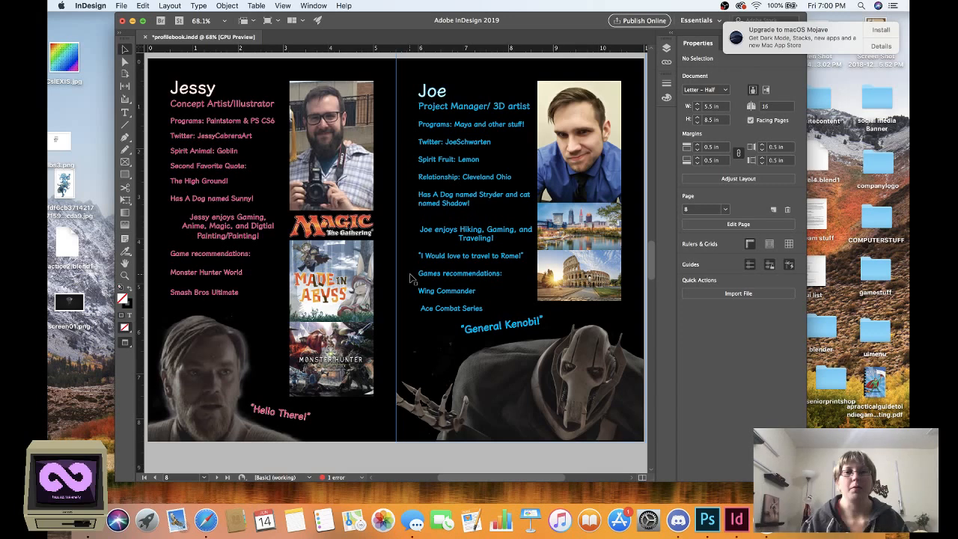
# Step: Go back to the spread on pages 6–7 and compare its image and quote placement with pages 8–9
pyautogui.scroll(15, 547, 161)
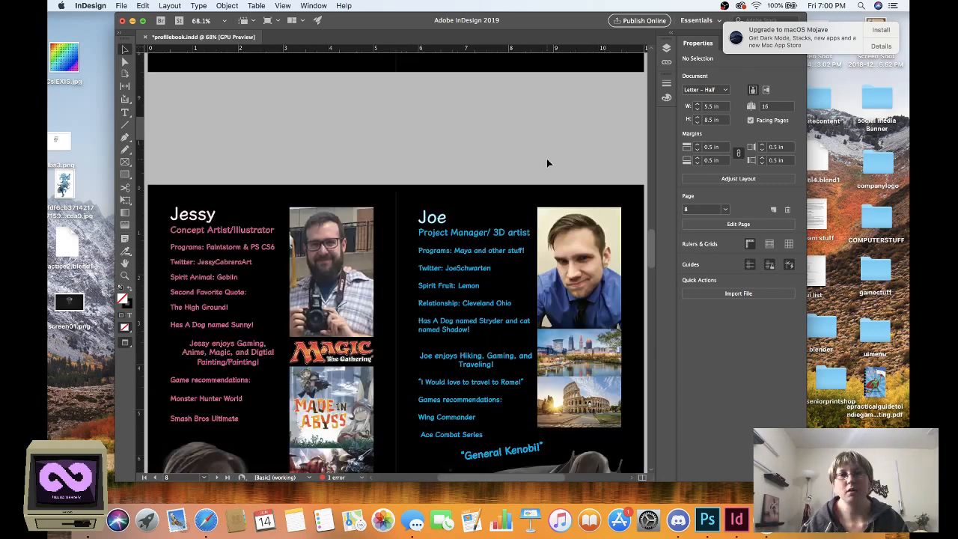
pyautogui.scroll(1, 547, 163)
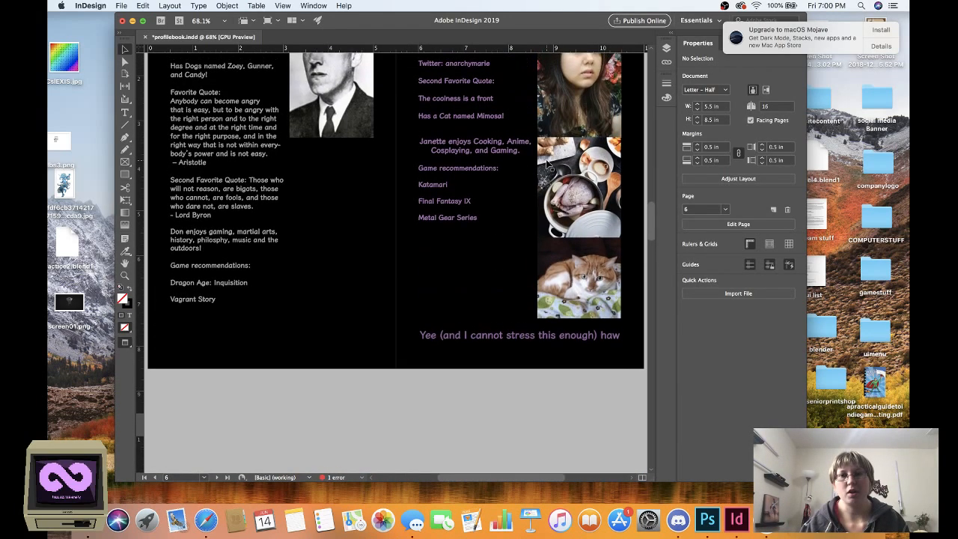
pyautogui.scroll(9, 548, 163)
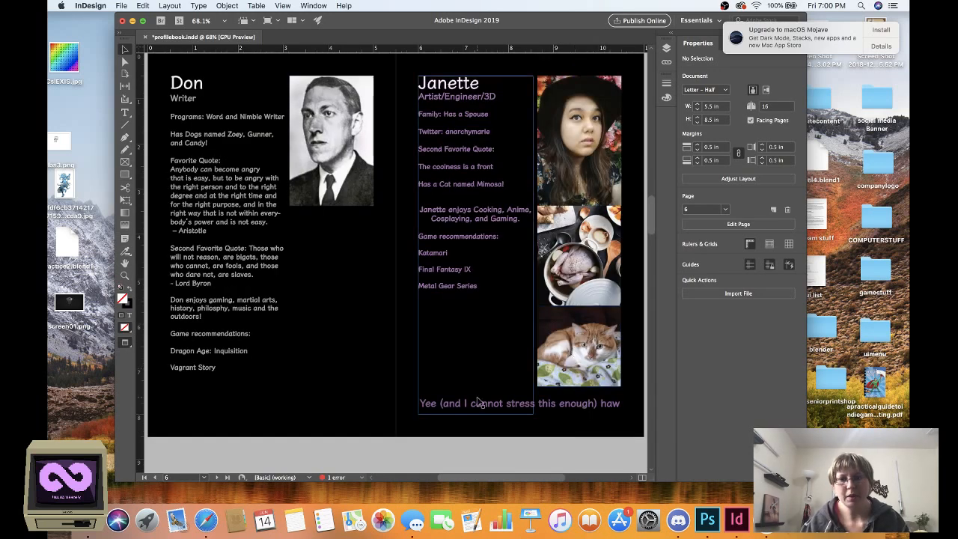
pyautogui.scroll(-20, 479, 401)
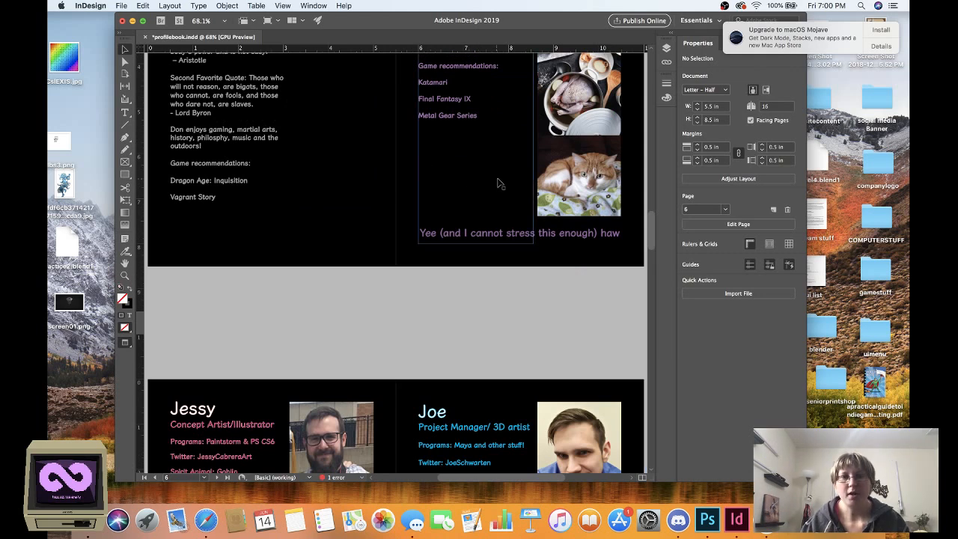
pyautogui.scroll(-3, 346, 234)
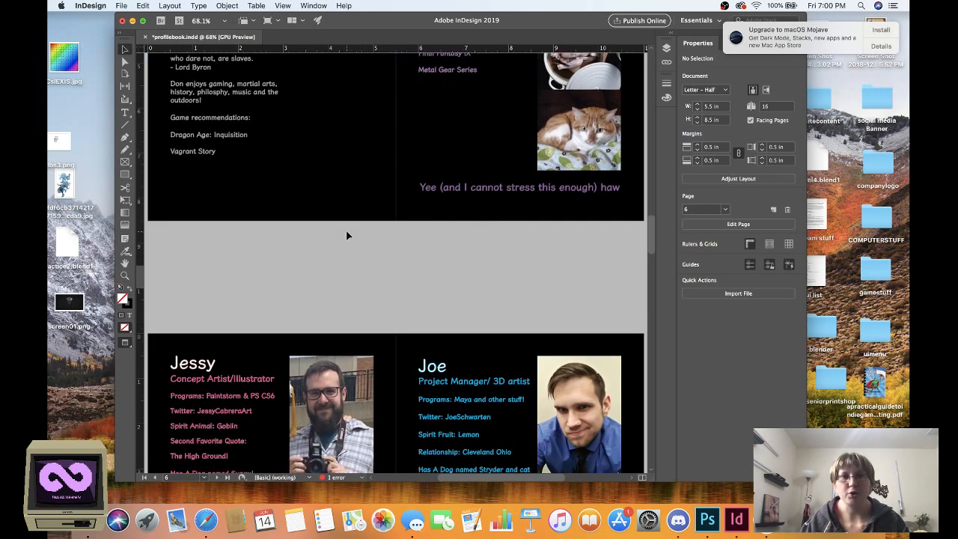
pyautogui.scroll(-5, 346, 235)
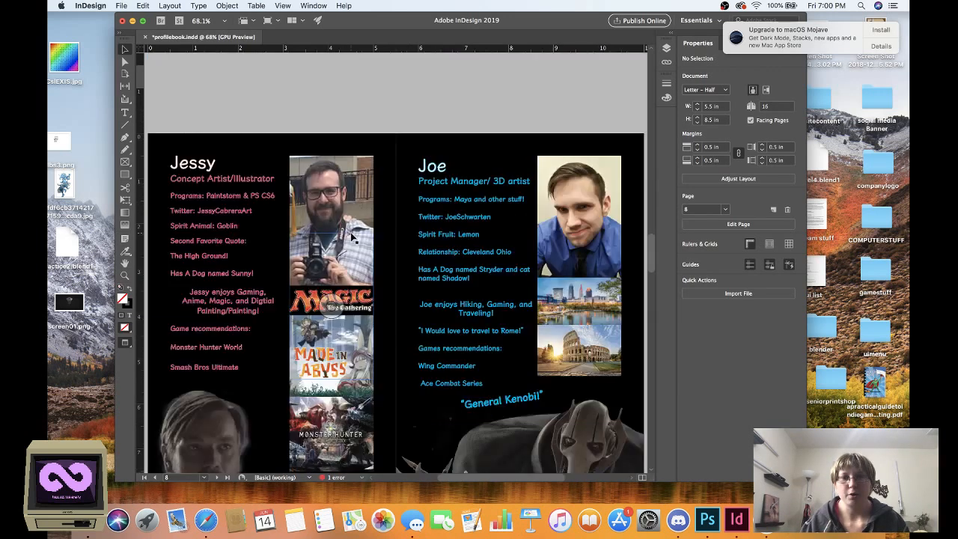
pyautogui.scroll(-2, 352, 237)
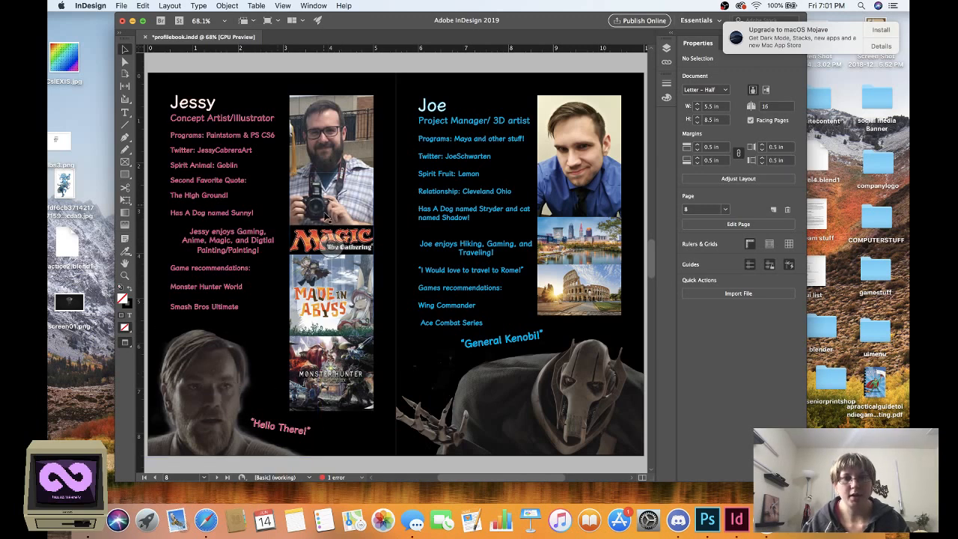
pyautogui.scroll(-3, 326, 219)
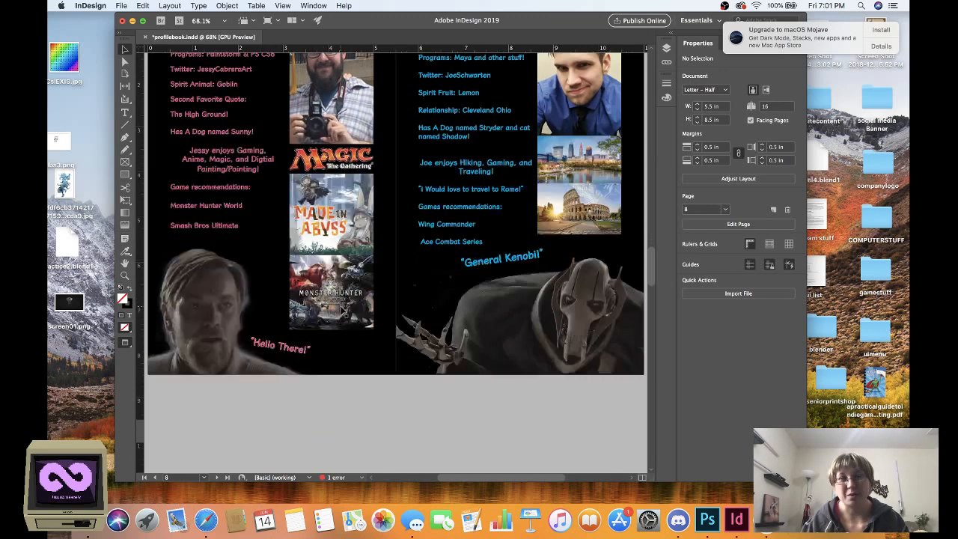
# Step: Examine the two crew profiles on pages 10 and 11, from the portraits down to the closing quotes
pyautogui.scroll(-7, 345, 307)
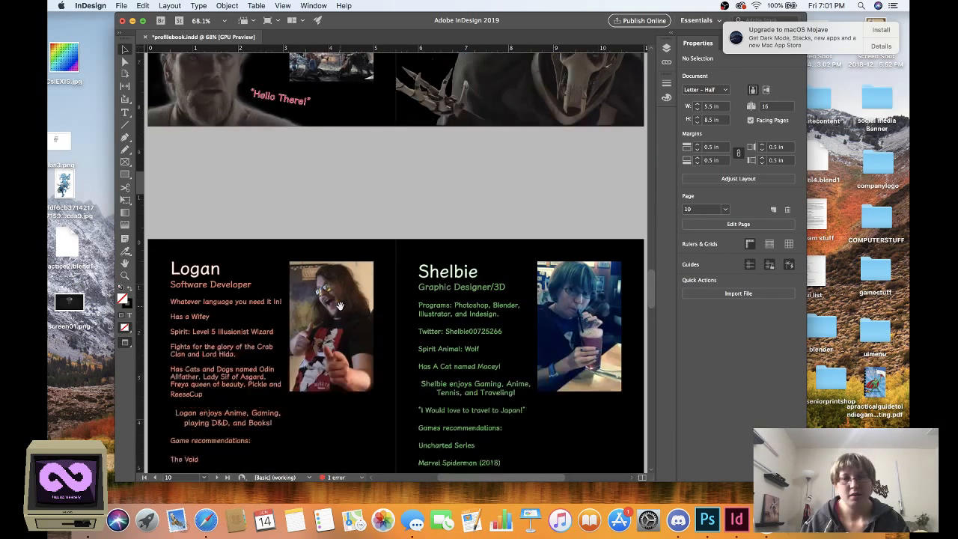
pyautogui.scroll(-3, 345, 306)
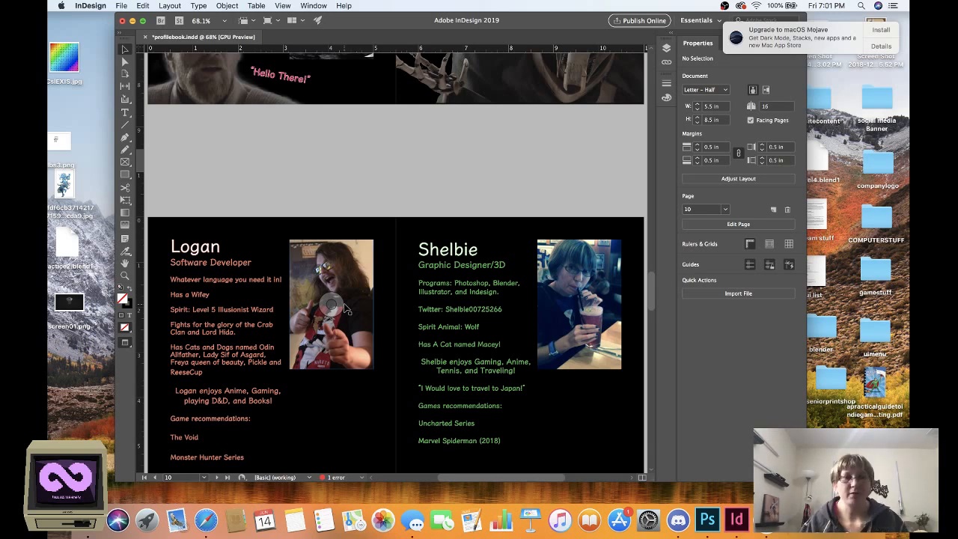
pyautogui.scroll(-3, 386, 254)
pyautogui.scroll(-1, 384, 260)
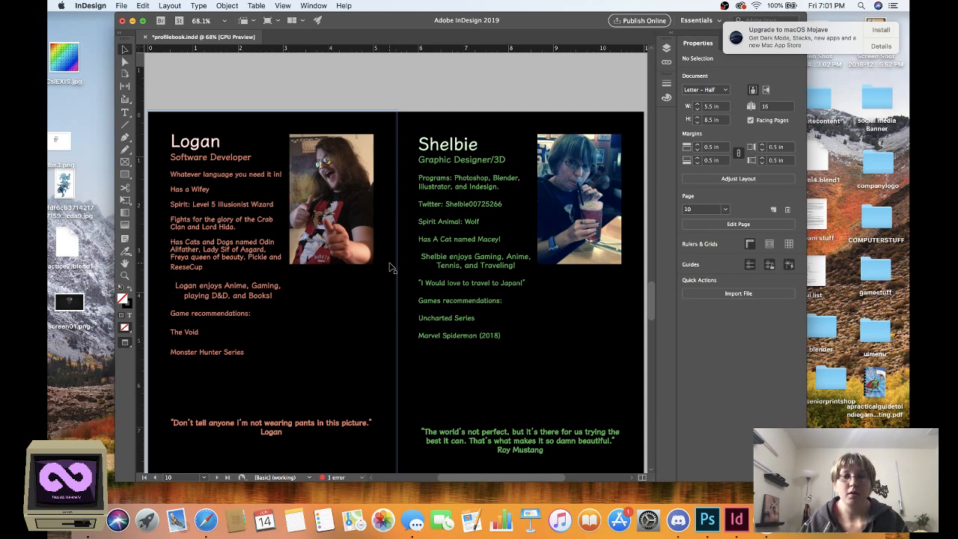
pyautogui.scroll(-4, 390, 268)
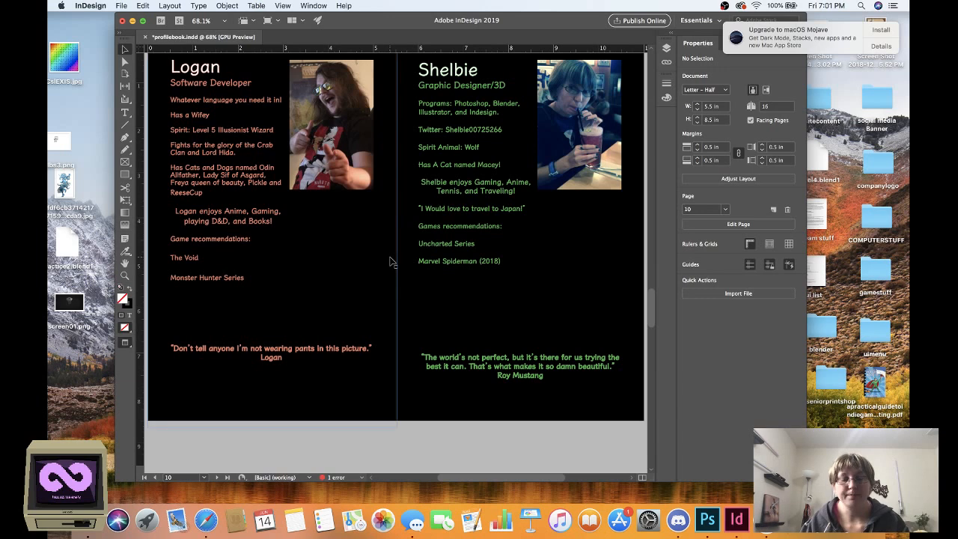
# Step: Examine the 3D artist profile on page 12, and compare it with the images and quotes on pages 8–9
pyautogui.scroll(-15, 390, 261)
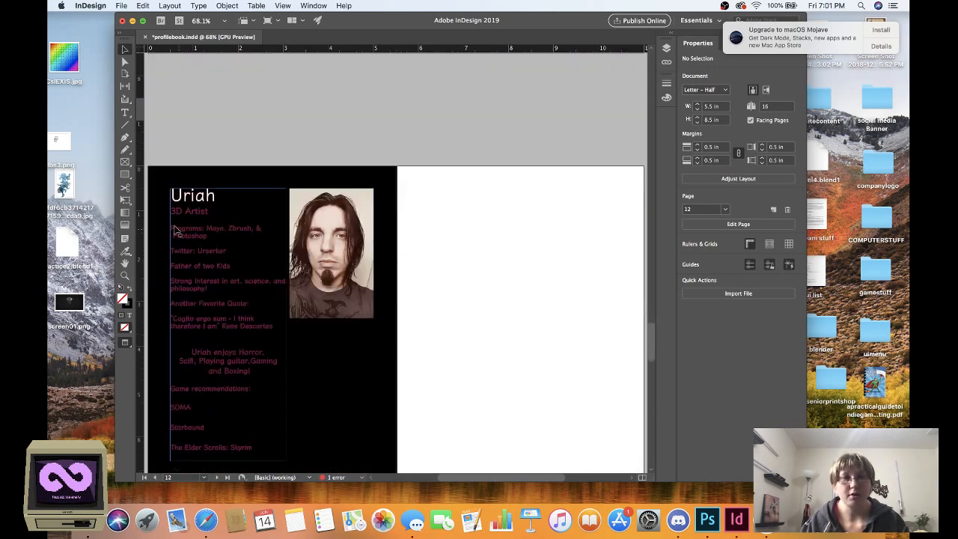
pyautogui.scroll(-3, 415, 317)
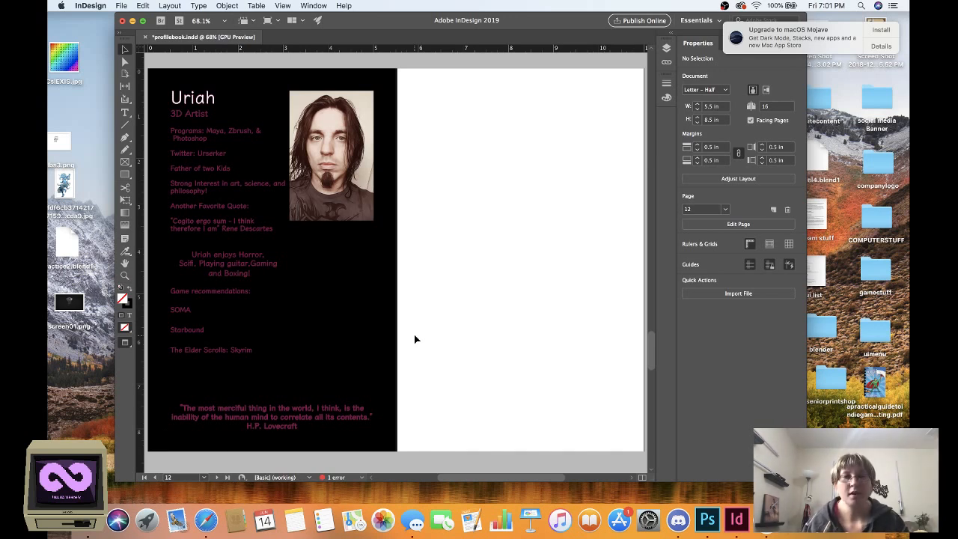
pyautogui.scroll(10, 343, 349)
pyautogui.scroll(2, 343, 348)
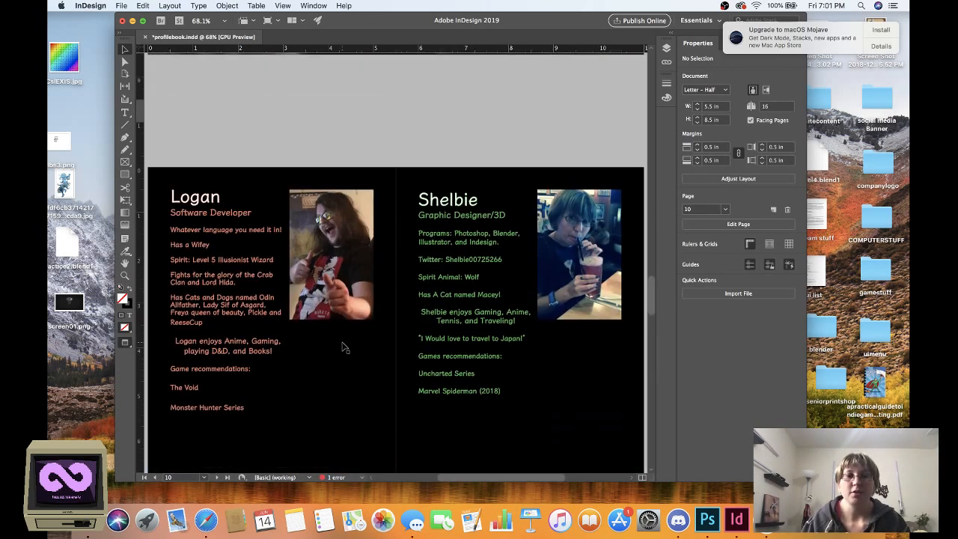
pyautogui.scroll(8, 198, 253)
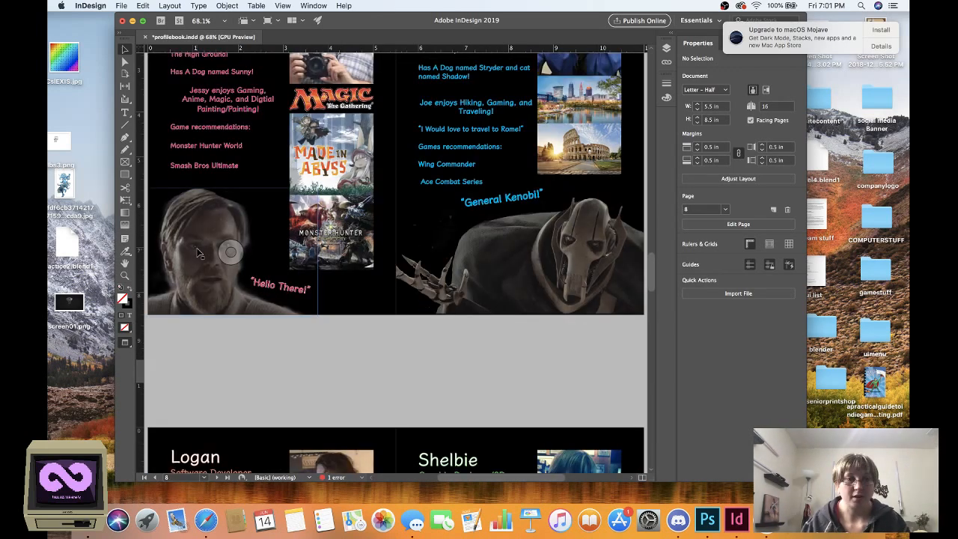
pyautogui.scroll(4, 199, 253)
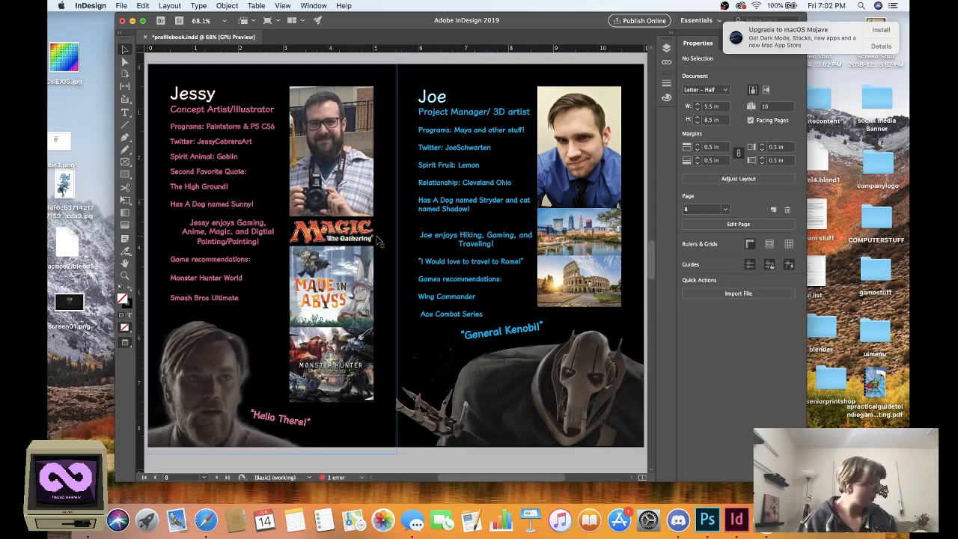
# Step: Check the profiles on pages 6–7 for image and quote placement, comparing them with the finished layouts on pages 4–5 and 8–9
pyautogui.scroll(10, 376, 241)
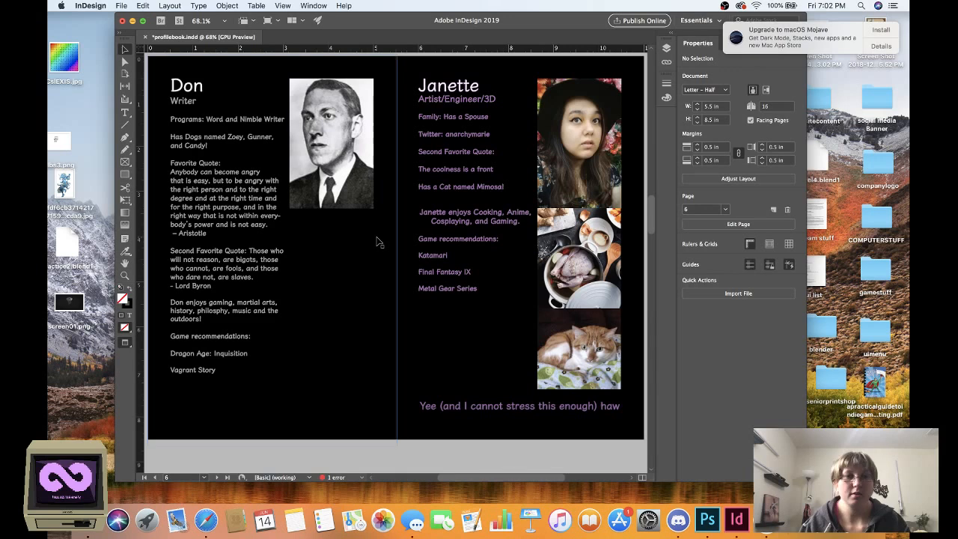
pyautogui.scroll(1, 378, 243)
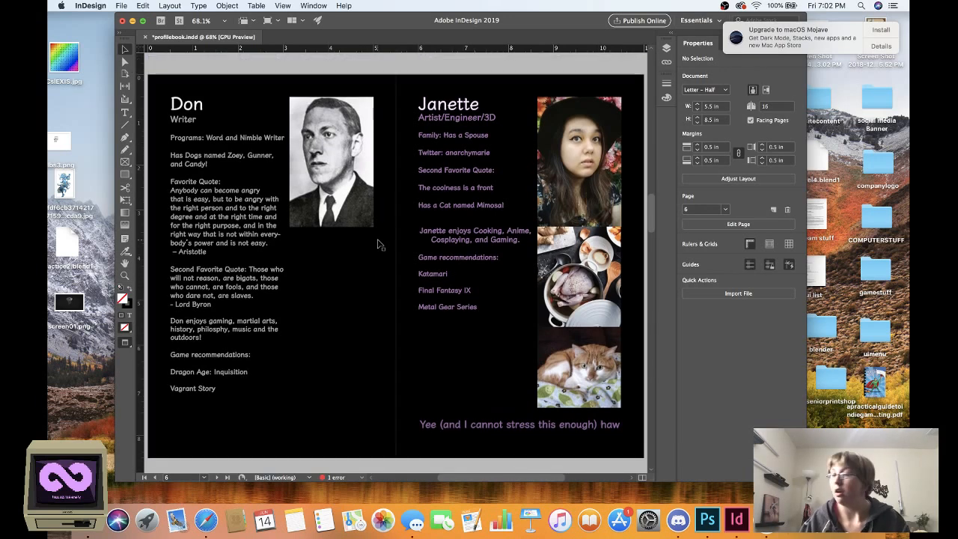
pyautogui.scroll(-1, 378, 243)
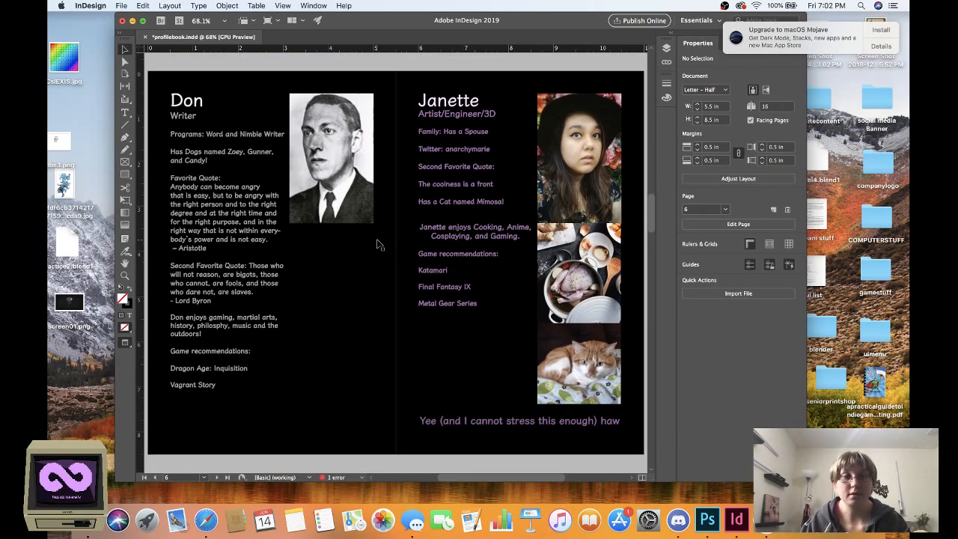
pyautogui.scroll(-1, 378, 244)
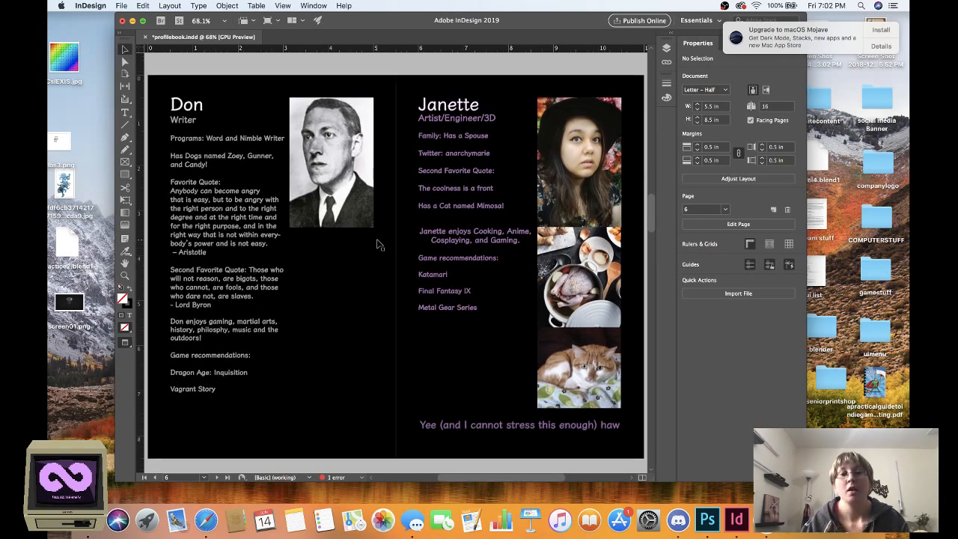
pyautogui.scroll(8, 378, 244)
pyautogui.scroll(5, 379, 244)
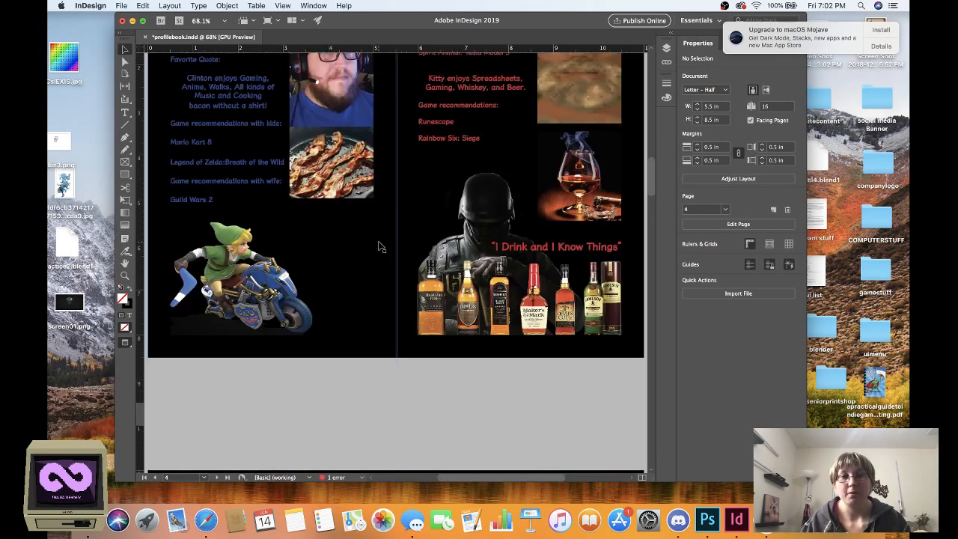
pyautogui.scroll(-20, 379, 245)
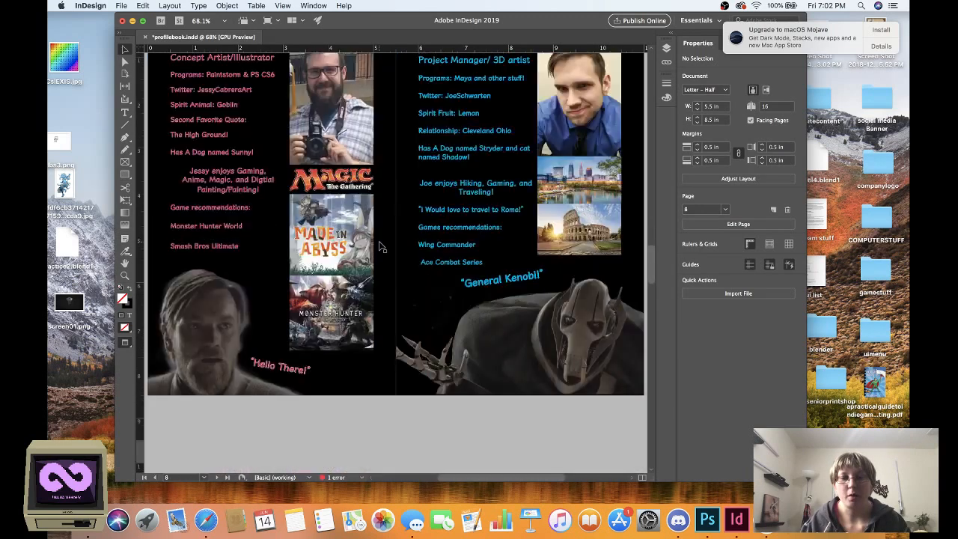
pyautogui.scroll(-1, 379, 245)
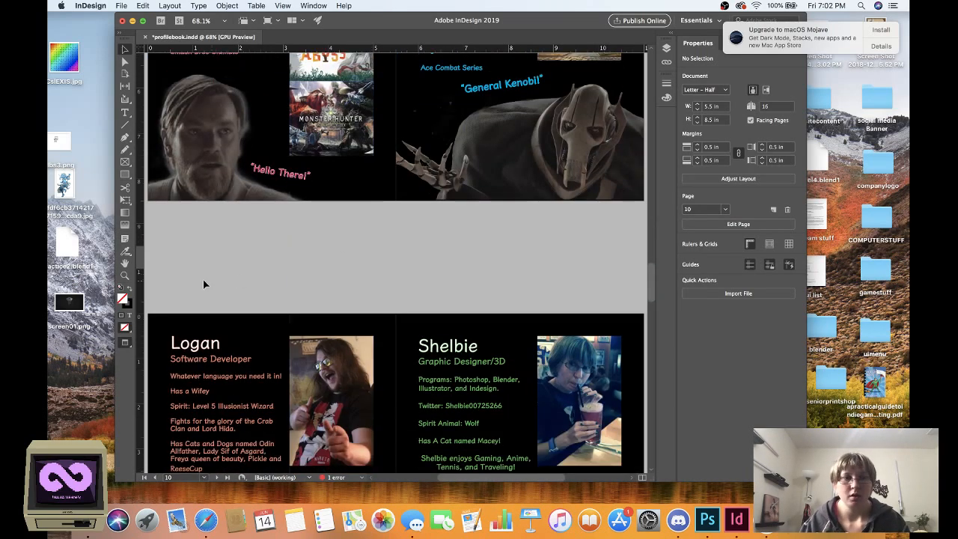
# Step: Zoom out to 25% and look over the spreads from pages 6–7 down to the blank pages 14–15
pyautogui.click(125, 275)
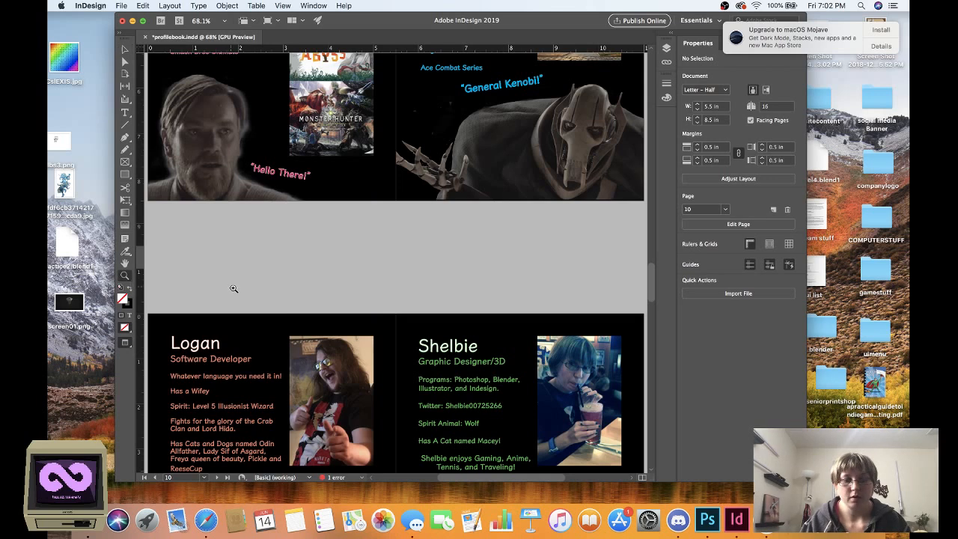
pyautogui.keyDown('alt'); pyautogui.click(234, 288); pyautogui.keyUp('alt')
pyautogui.keyDown('alt'); pyautogui.click(234, 289); pyautogui.keyUp('alt')
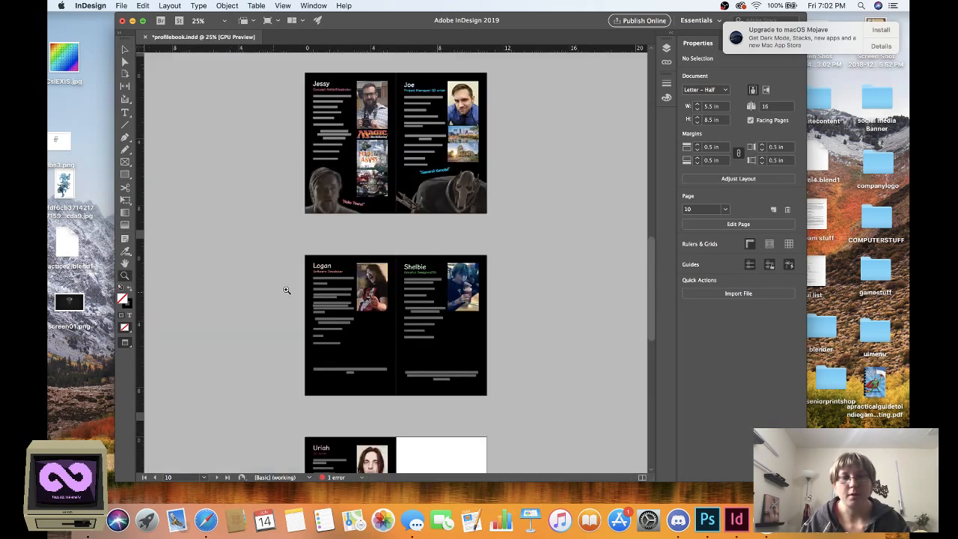
pyautogui.scroll(5, 329, 305)
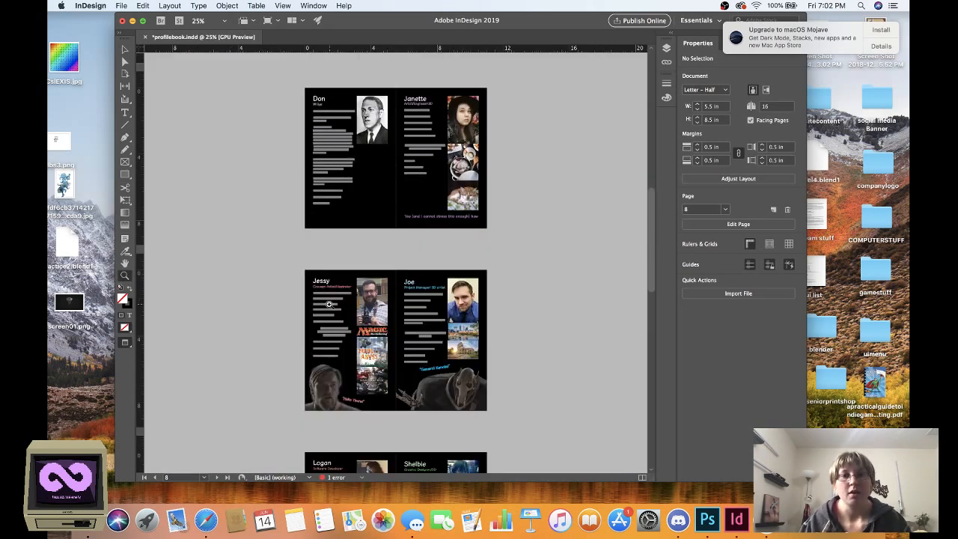
pyautogui.scroll(2, 330, 304)
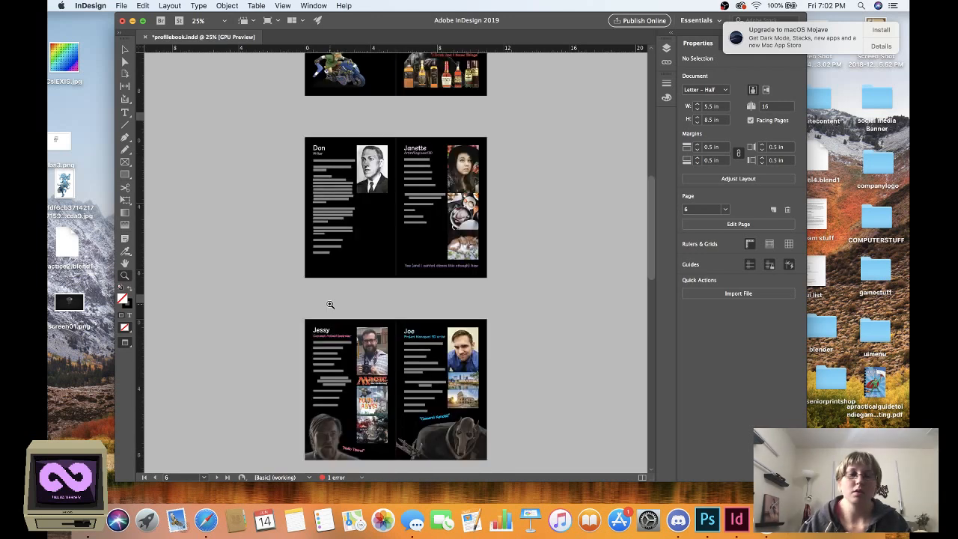
pyautogui.scroll(-20, 382, 259)
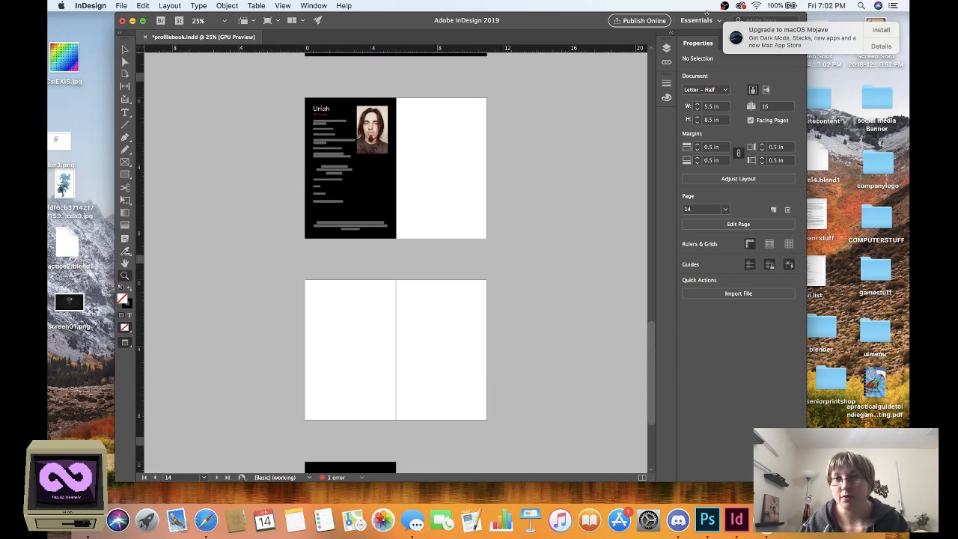
# Step: Move the InDesign window lower on the desktop and show the thumbnail overview of the book's pages
pyautogui.moveTo(707, 15); pyautogui.dragTo(709, 53)
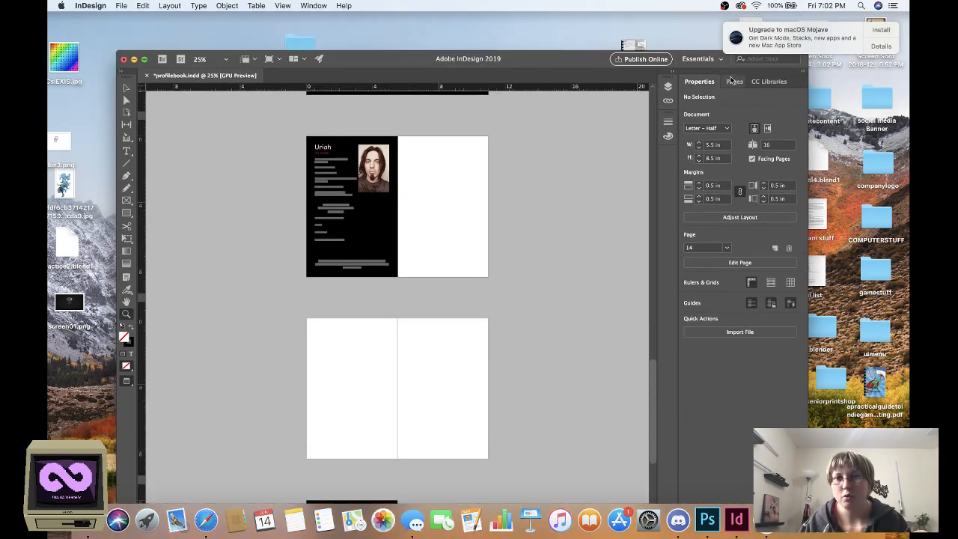
pyautogui.click(733, 82)
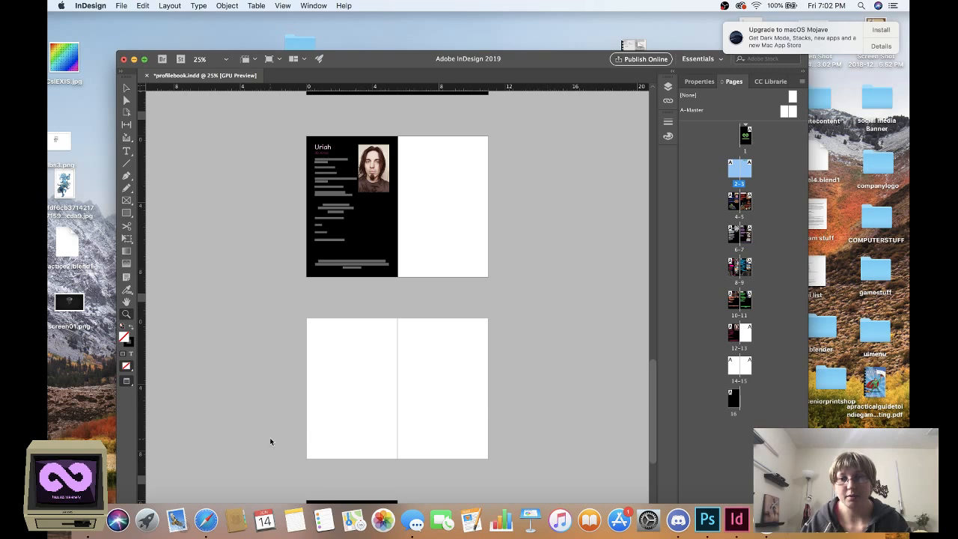
pyautogui.scroll(-2, 274, 437)
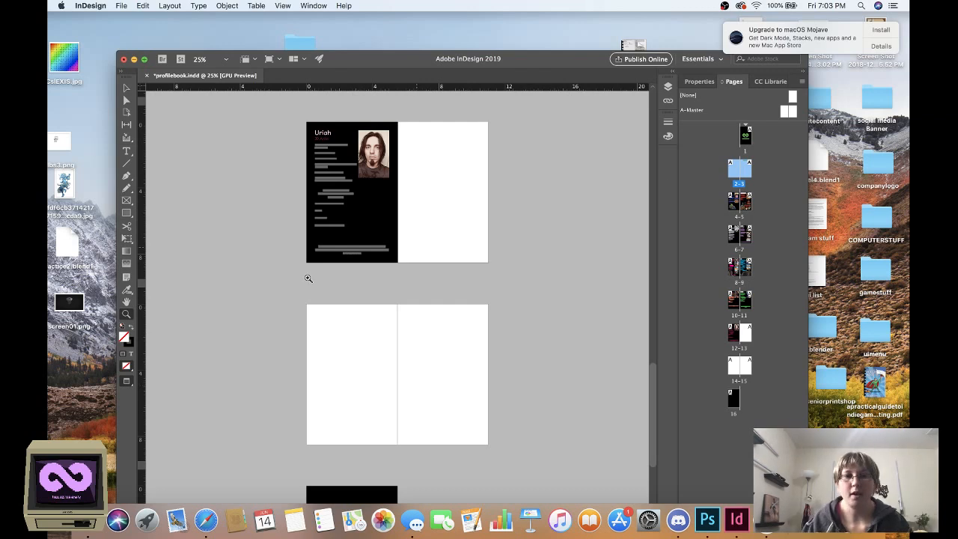
# Step: Fit the spread of pages 12–13 to the window, examine its profile and blank page, and switch to the Selection tool
pyautogui.click(126, 303)
pyautogui.doubleClick(126, 303)
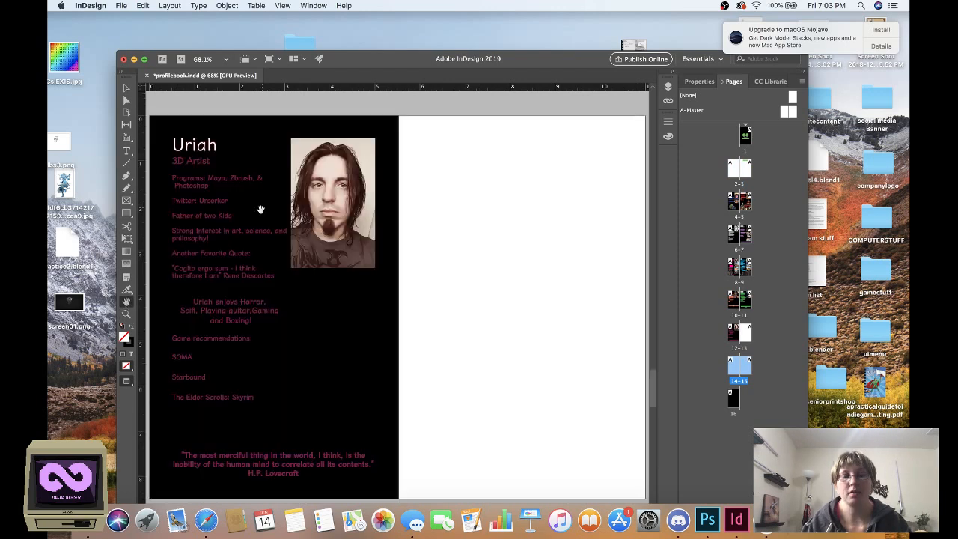
pyautogui.scroll(-1, 536, 276)
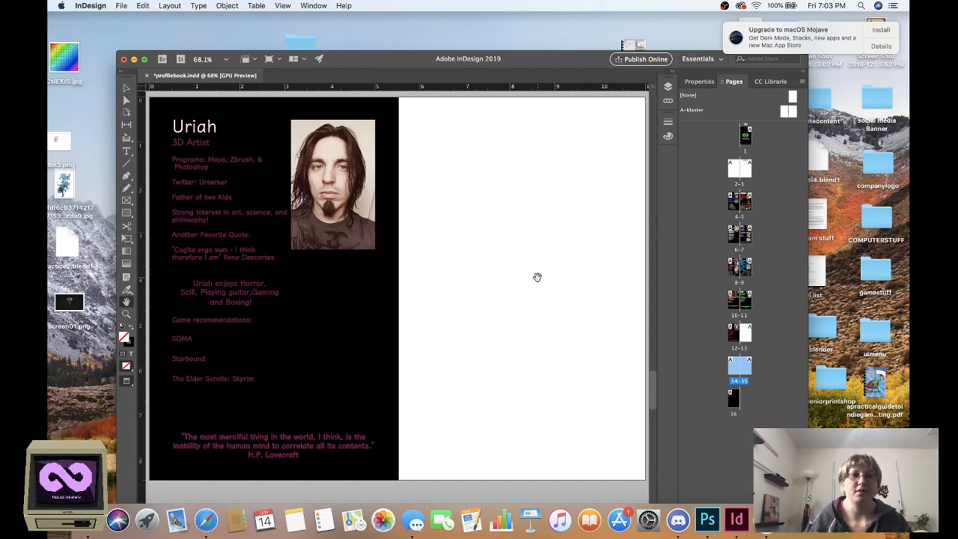
pyautogui.press('v')
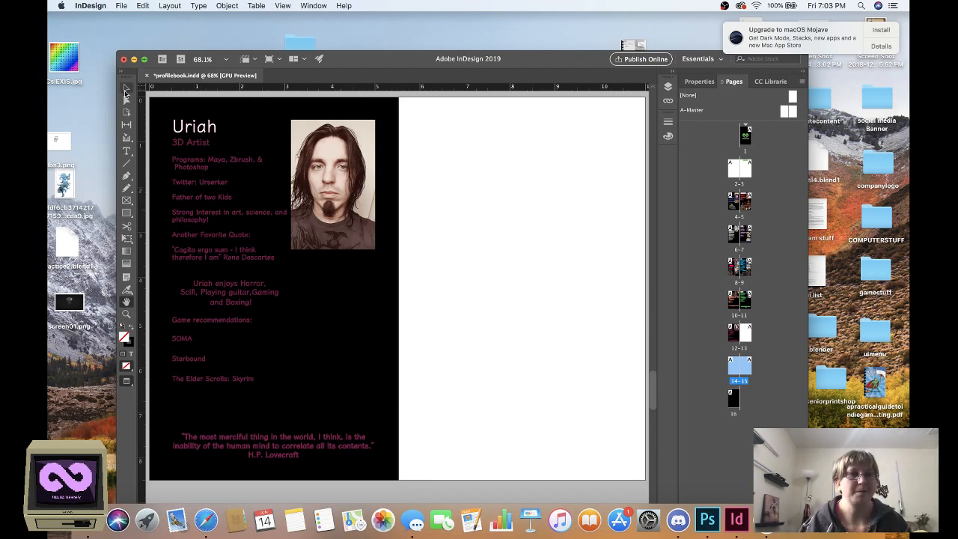
pyautogui.scroll(1, 412, 272)
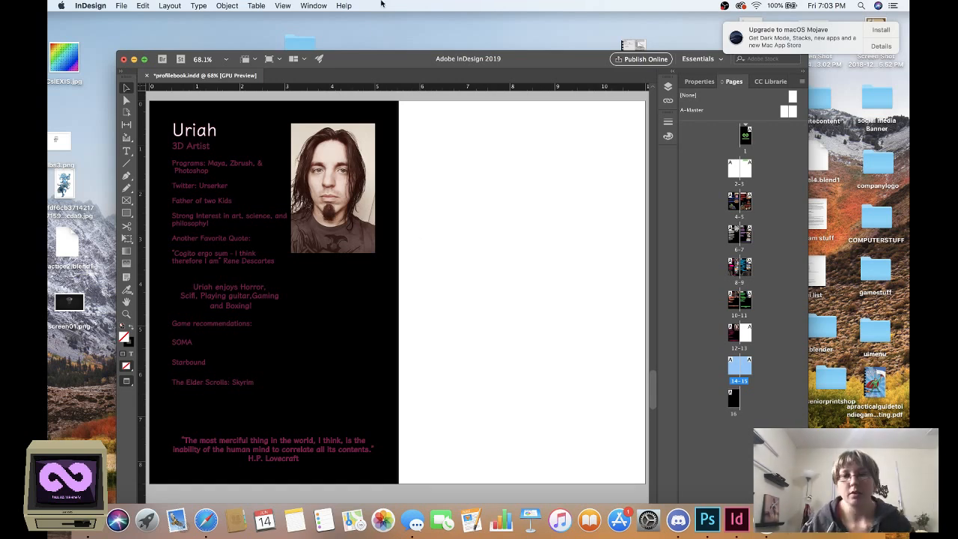
# Step: Go back through the earlier spreads to the writer and artist/engineer profiles on pages 6–7
pyautogui.scroll(15, 520, 150)
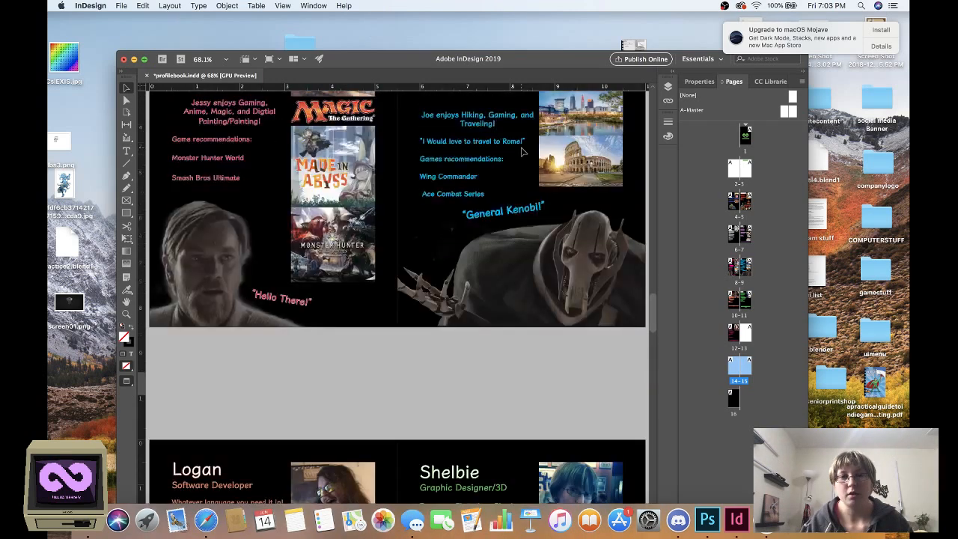
pyautogui.scroll(4, 522, 151)
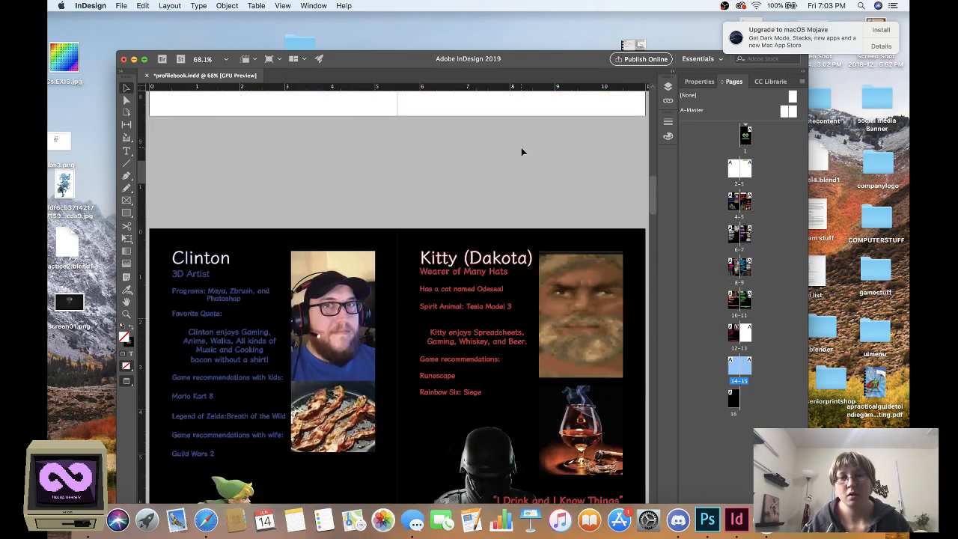
pyautogui.scroll(9, 522, 152)
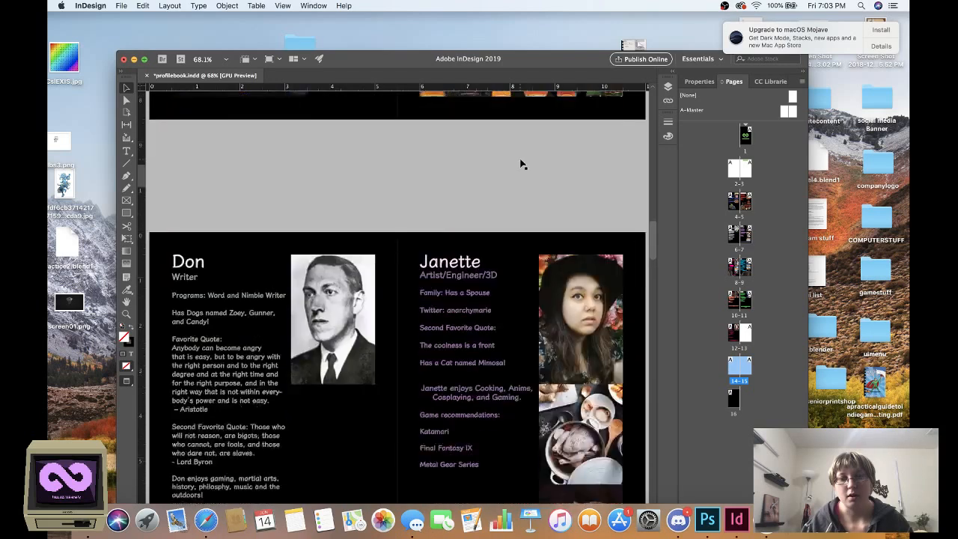
pyautogui.scroll(-2, 522, 164)
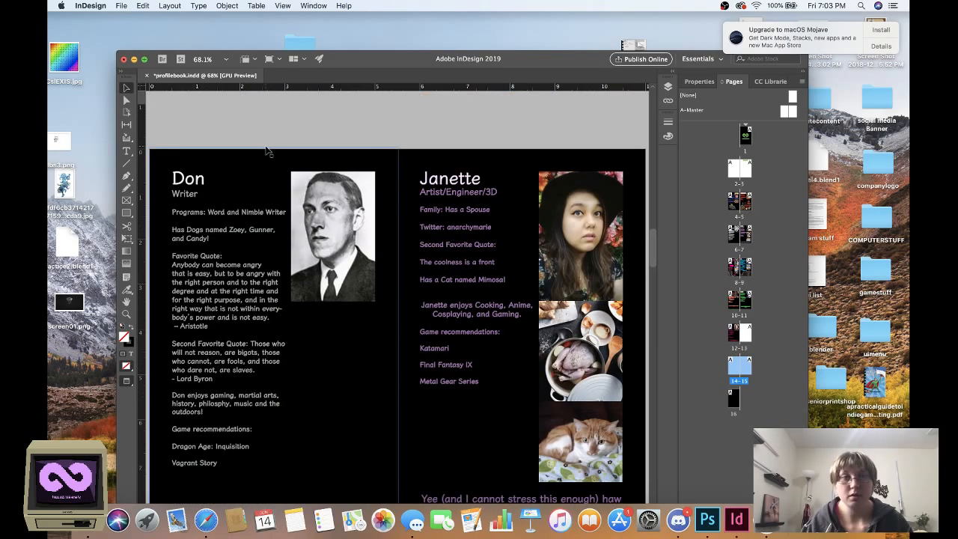
pyautogui.scroll(-1, 367, 208)
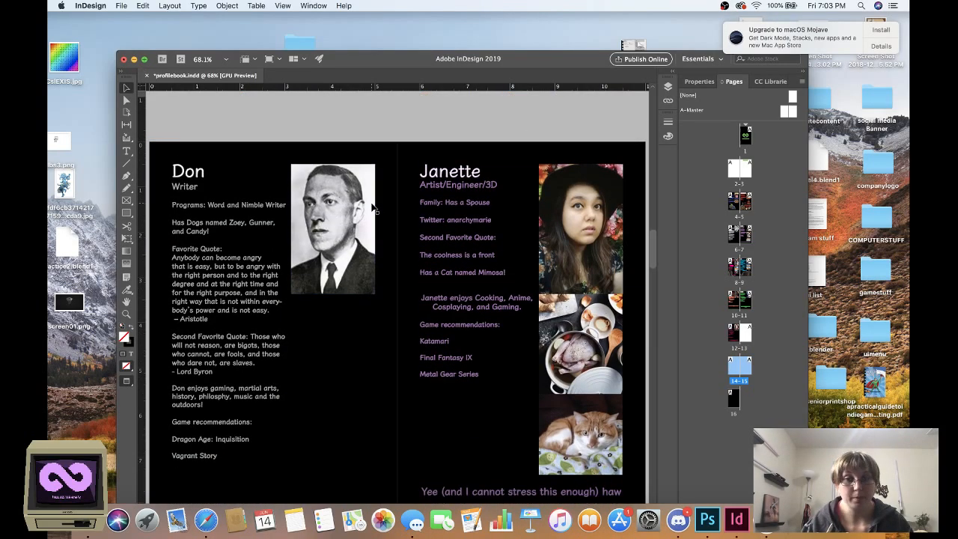
# Step: Minimize the InDesign document and open the profilebook folder on the desktop to browse its images
pyautogui.press('super+m')
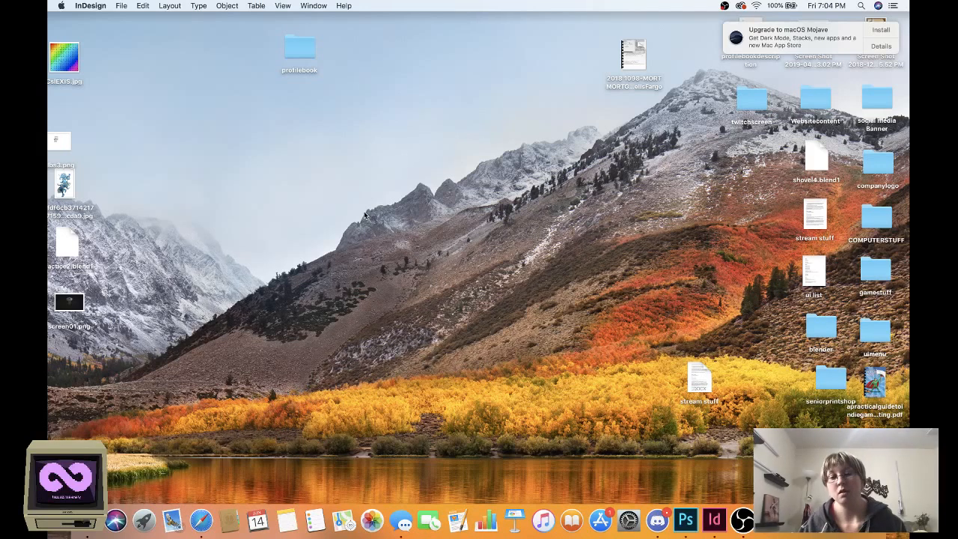
pyautogui.click(291, 50)
pyautogui.doubleClick(291, 50)
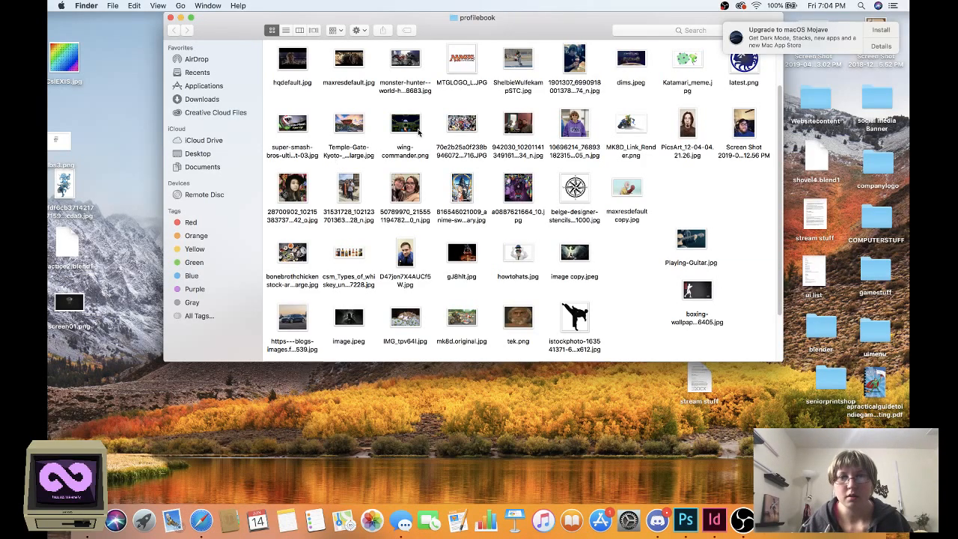
pyautogui.scroll(1, 418, 143)
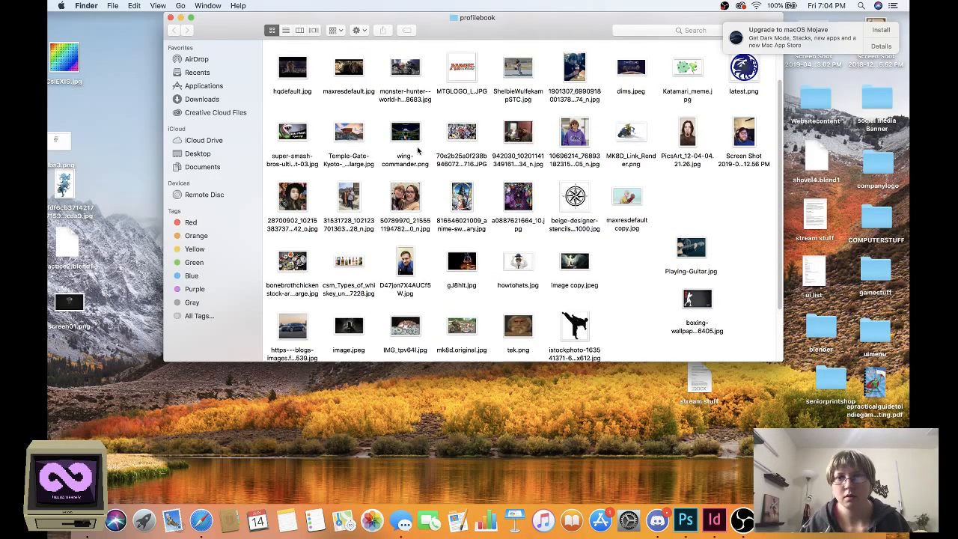
# Step: Open Katamari_meme.jpg from the folder in Adobe Photoshop CC 2019 and activate the Zoom tool
pyautogui.rightClick(686, 70)
pyautogui.moveTo(711, 83)
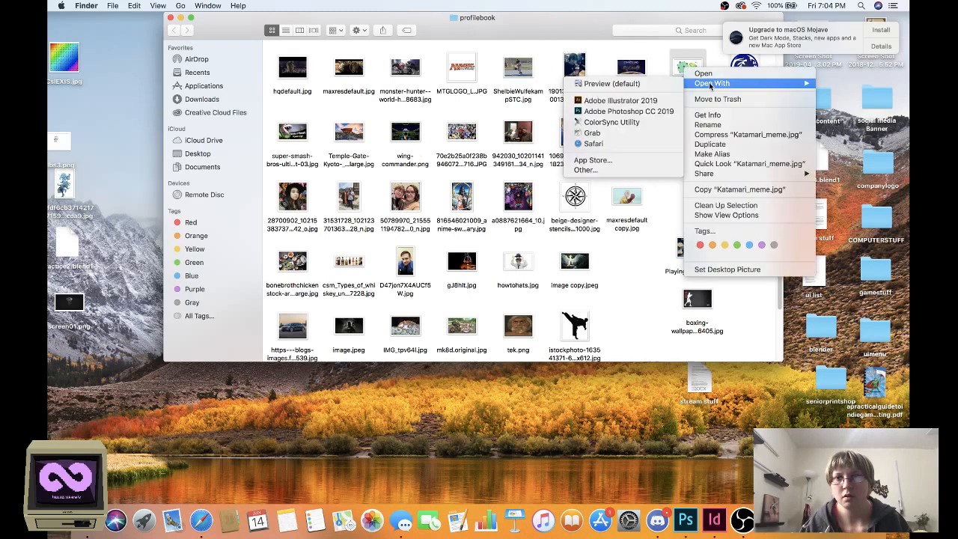
pyautogui.click(620, 112)
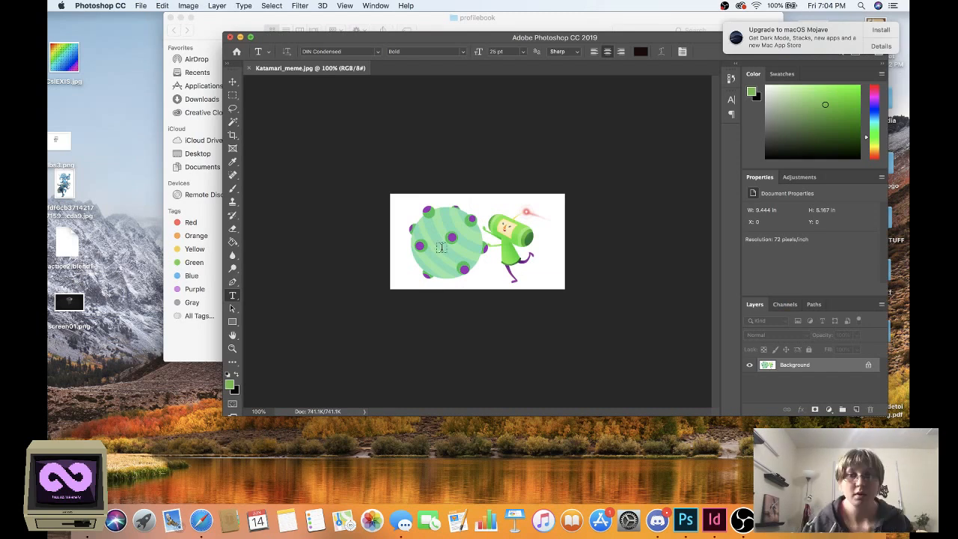
pyautogui.press('z')
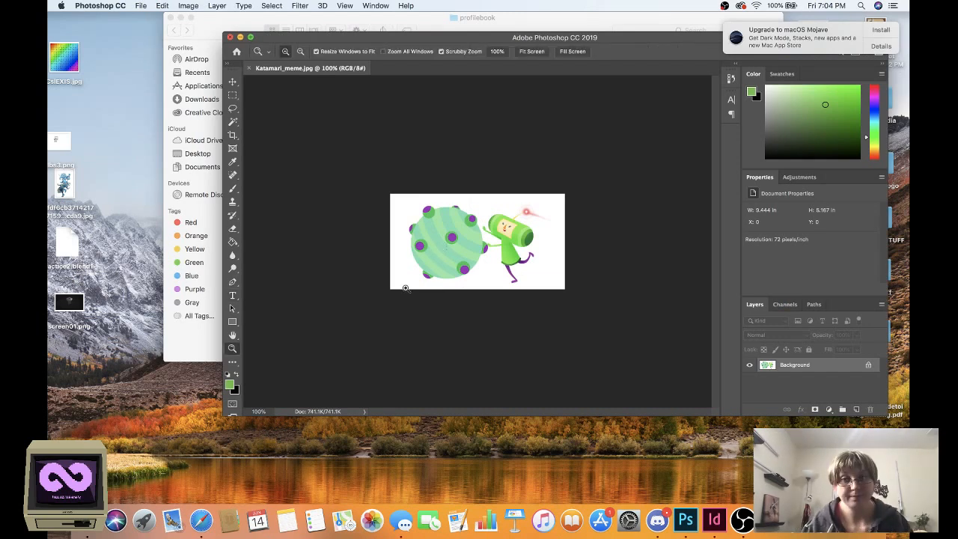
# Step: Duplicate the Katamari image's Background layer as Background copy and hide the original layer
pyautogui.click(406, 289)
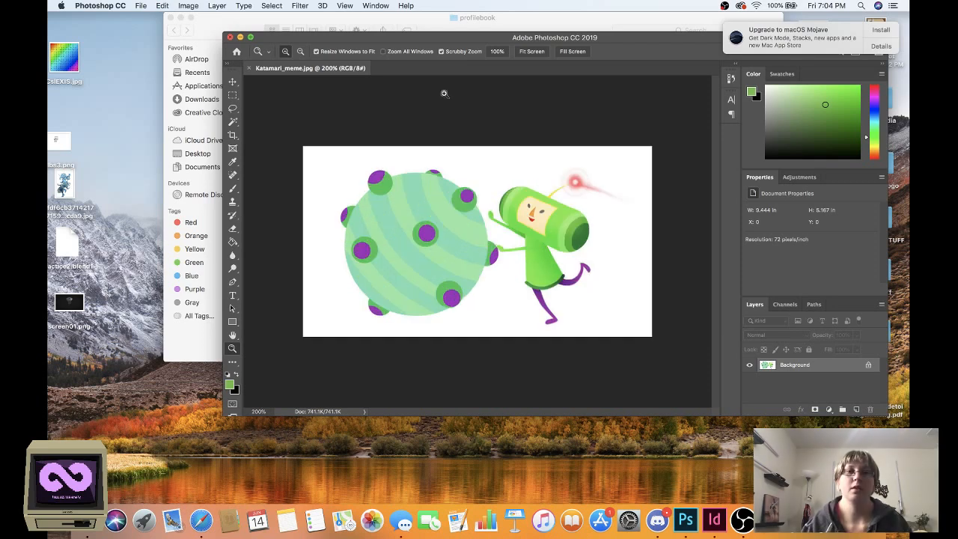
pyautogui.moveTo(392, 39); pyautogui.dragTo(367, 41)
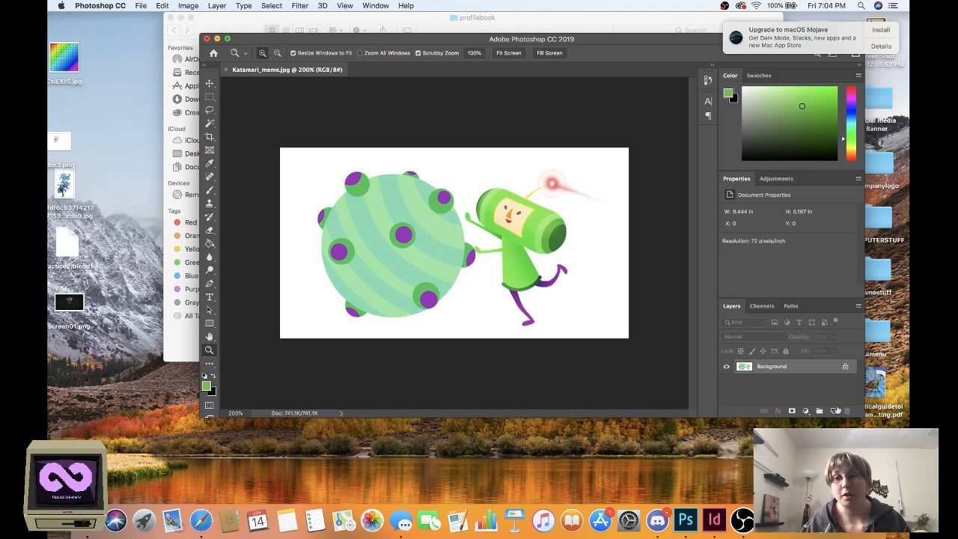
pyautogui.rightClick(812, 371)
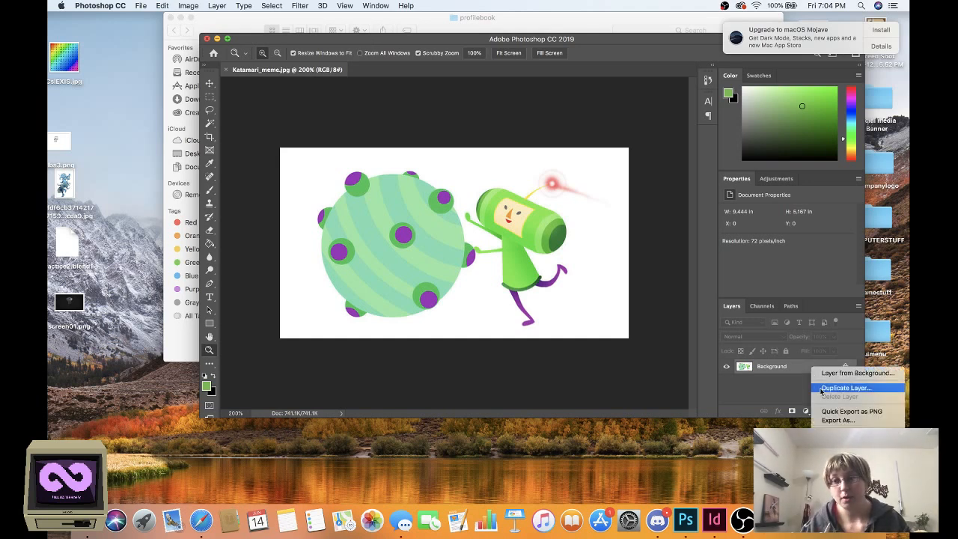
pyautogui.click(821, 390)
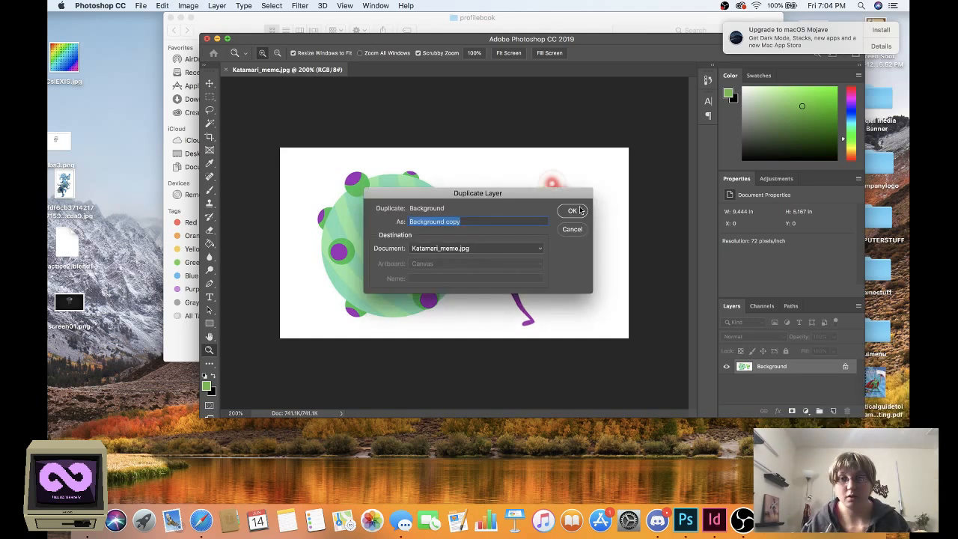
pyautogui.click(573, 210)
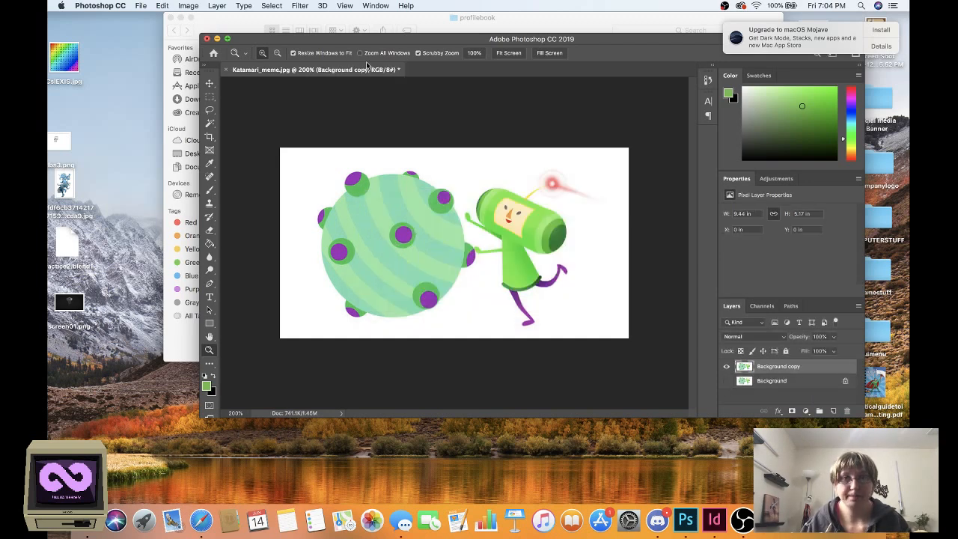
# Step: Select the white background around the Katamari ball and character with the Magic Wand, delete it, and clear the selection
pyautogui.moveTo(374, 42); pyautogui.dragTo(339, 38)
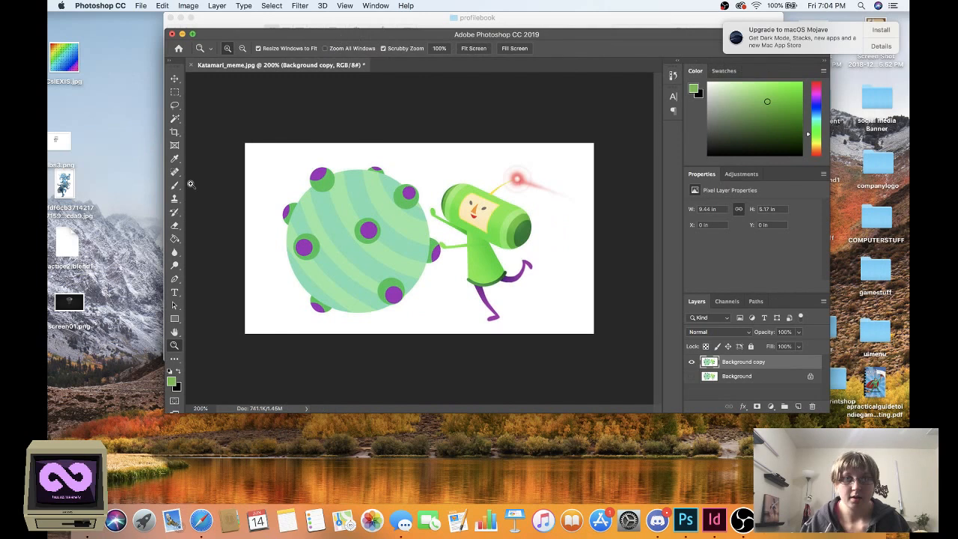
pyautogui.press('w')
pyautogui.click(307, 172)
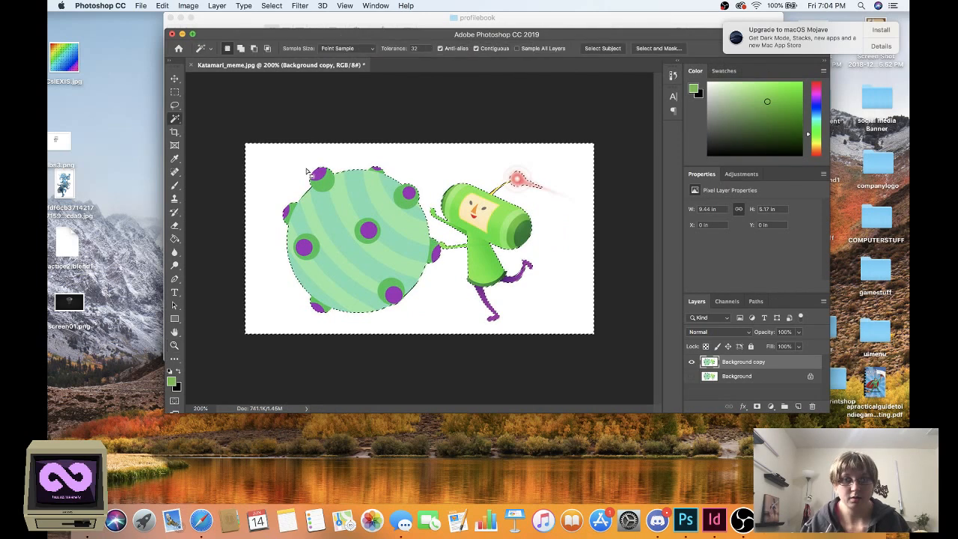
pyautogui.press('Delete')
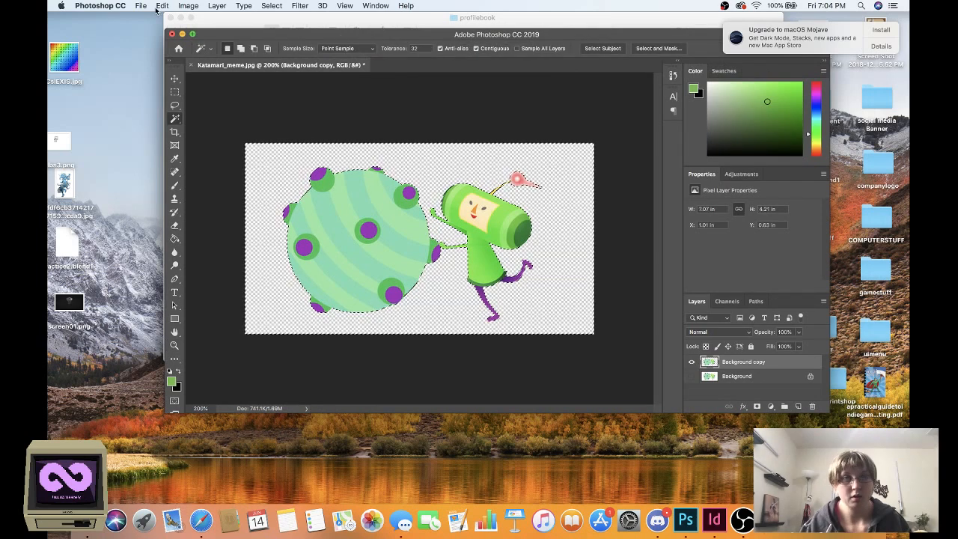
pyautogui.press('m')
pyautogui.click(239, 114)
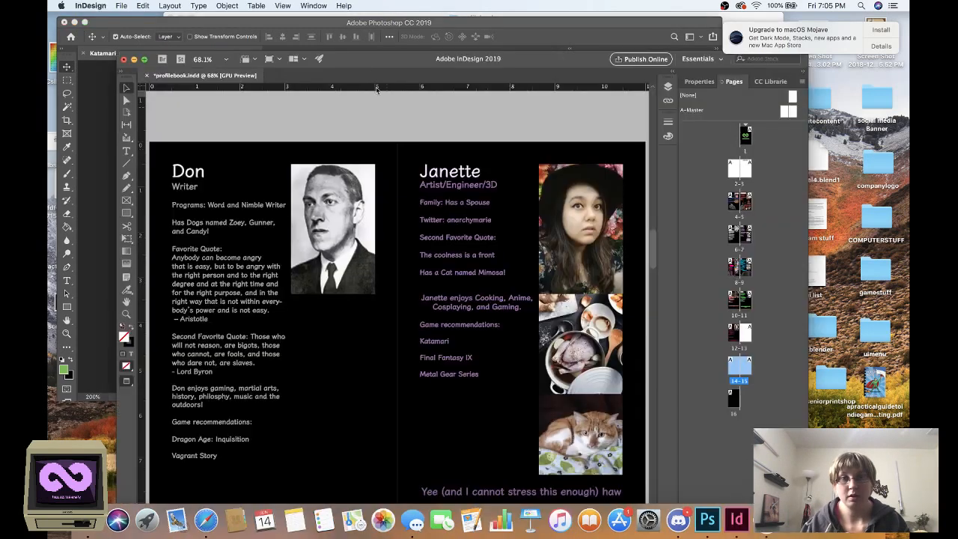
# Step: Place the Katamari cutout from Photoshop onto the pages 6–7 spread in InDesign and flip it horizontally
pyautogui.moveTo(371, 57); pyautogui.dragTo(524, 17)
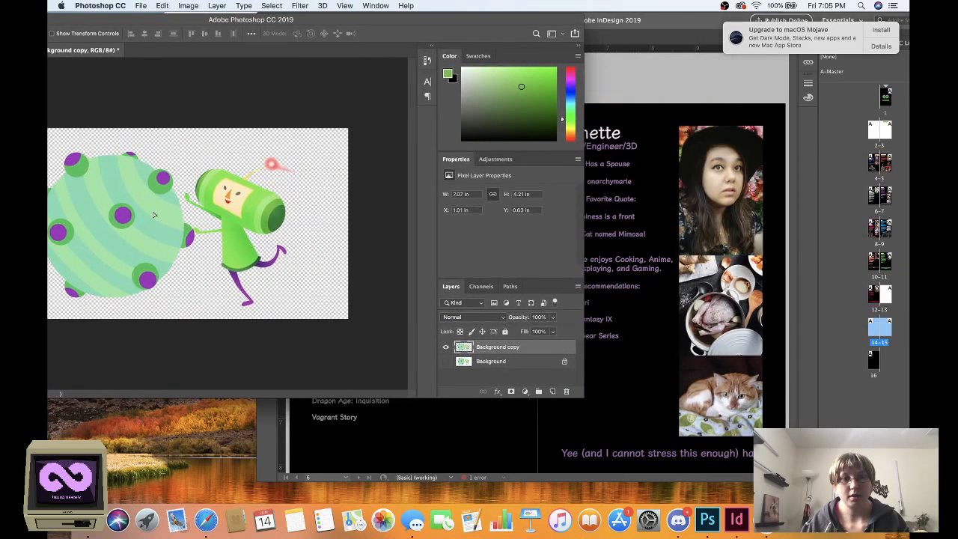
pyautogui.moveTo(154, 215); pyautogui.dragTo(641, 424)
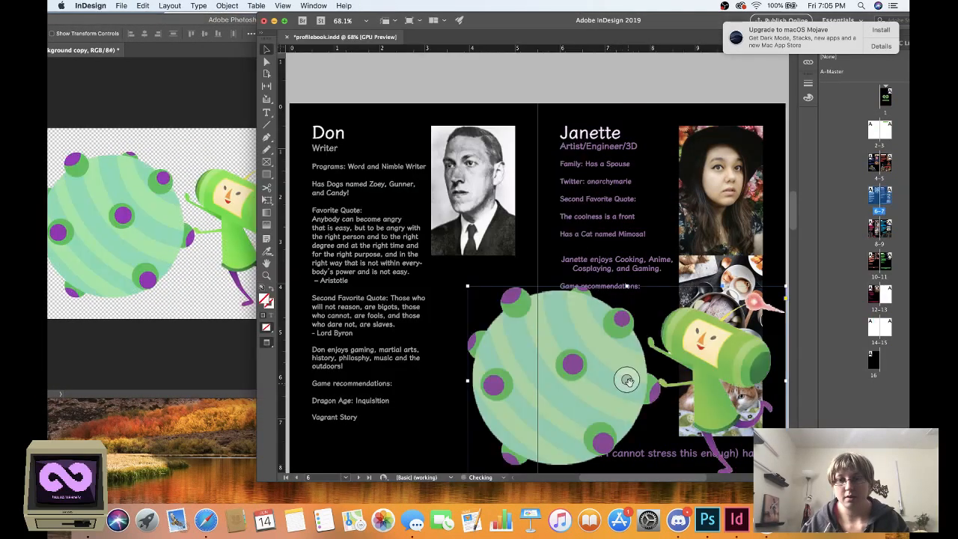
pyautogui.click(228, 5)
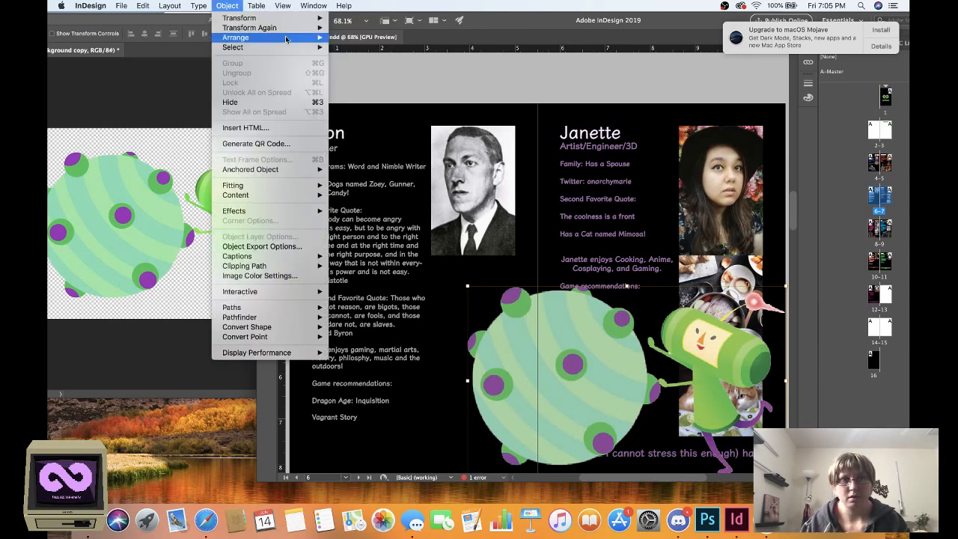
pyautogui.moveTo(288, 18)
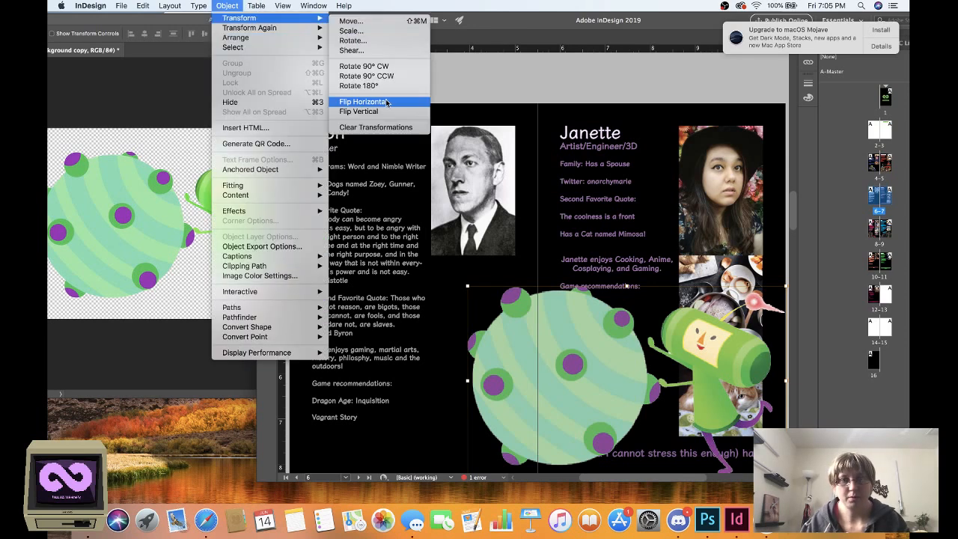
pyautogui.click(388, 102)
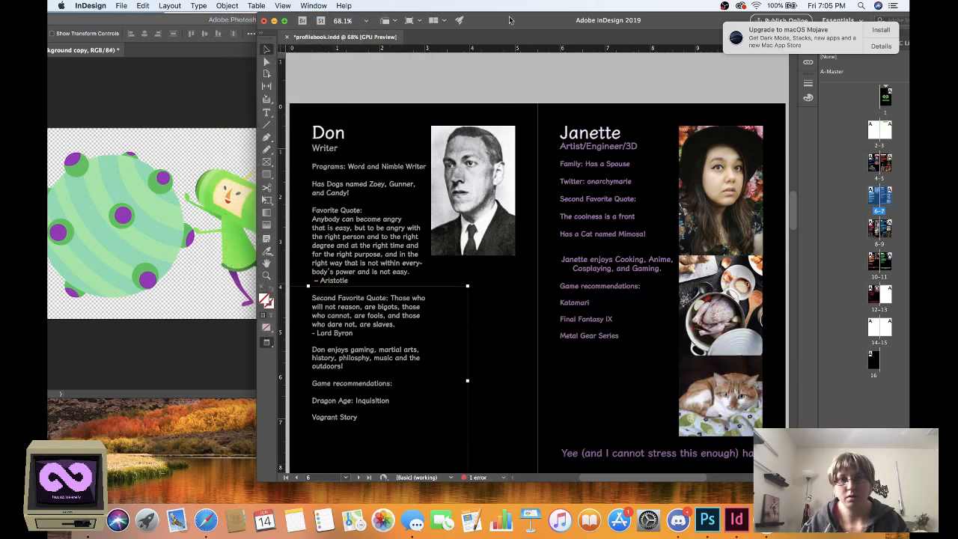
# Step: Move the flipped Katamari image back across the lower part of the spread, beneath the writer's portrait and over the artist's profile
pyautogui.moveTo(509, 20); pyautogui.dragTo(445, 20)
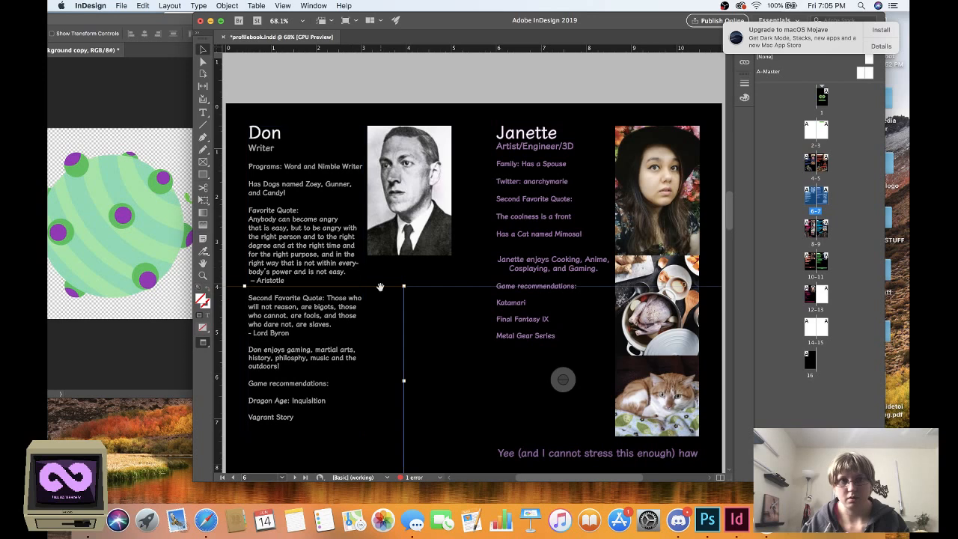
pyautogui.moveTo(384, 287); pyautogui.dragTo(696, 313)
pyautogui.scroll(-2, 453, 318)
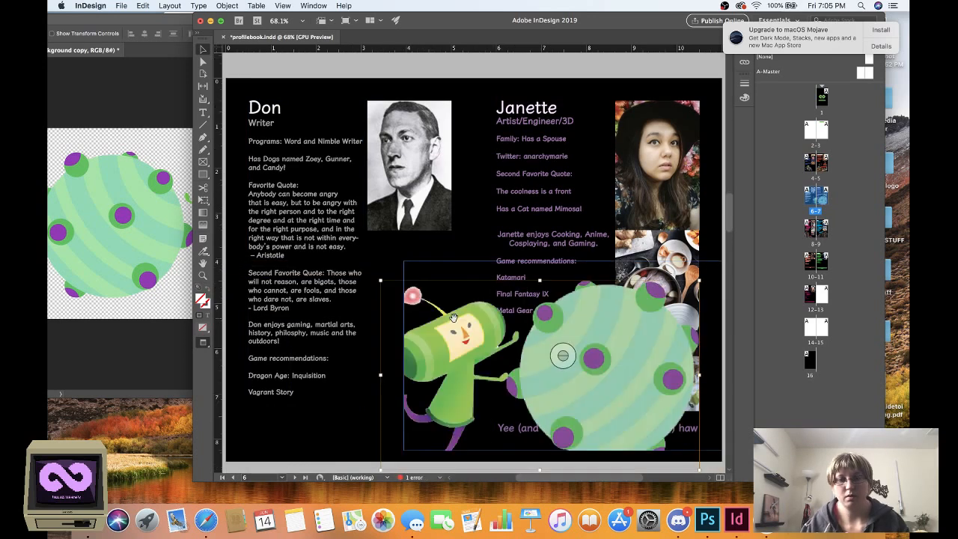
pyautogui.scroll(-1, 453, 318)
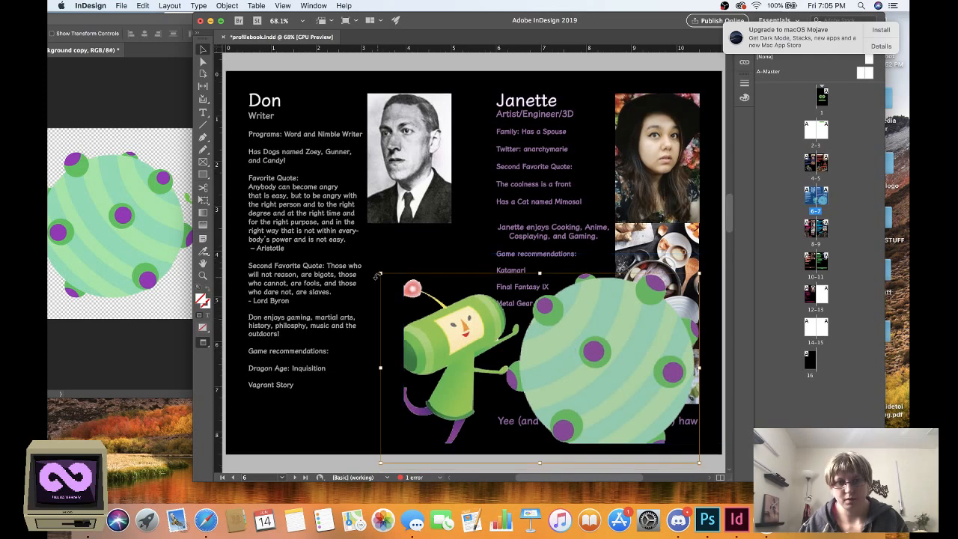
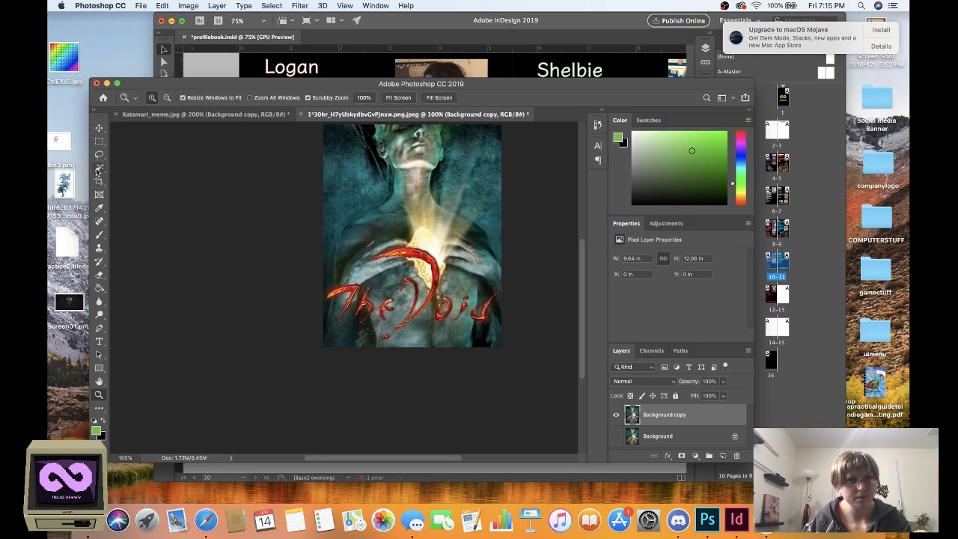
# Step: Try selecting the dark areas around the figure on The Void cover with the Magic Wand, and clear the selection
pyautogui.click(99, 168)
pyautogui.click(340, 256)
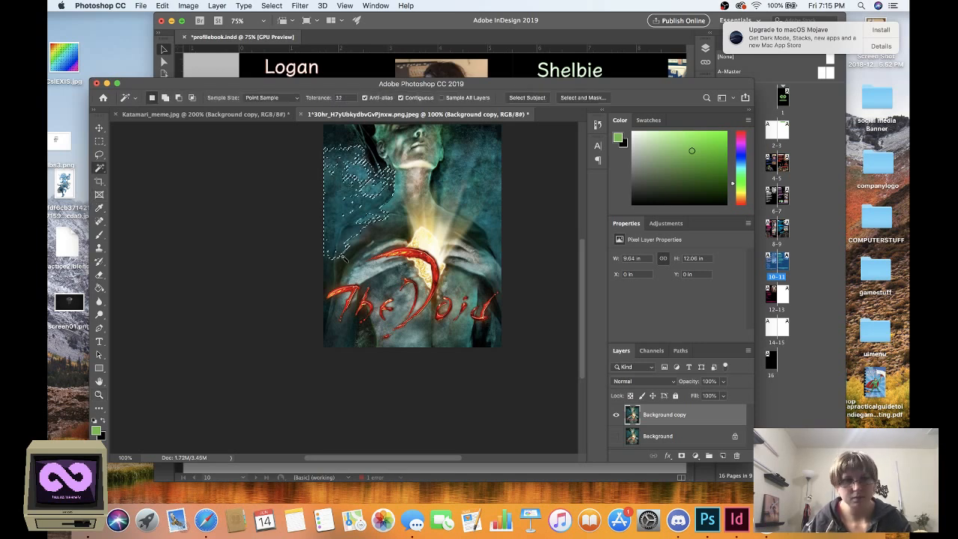
pyautogui.click(341, 257)
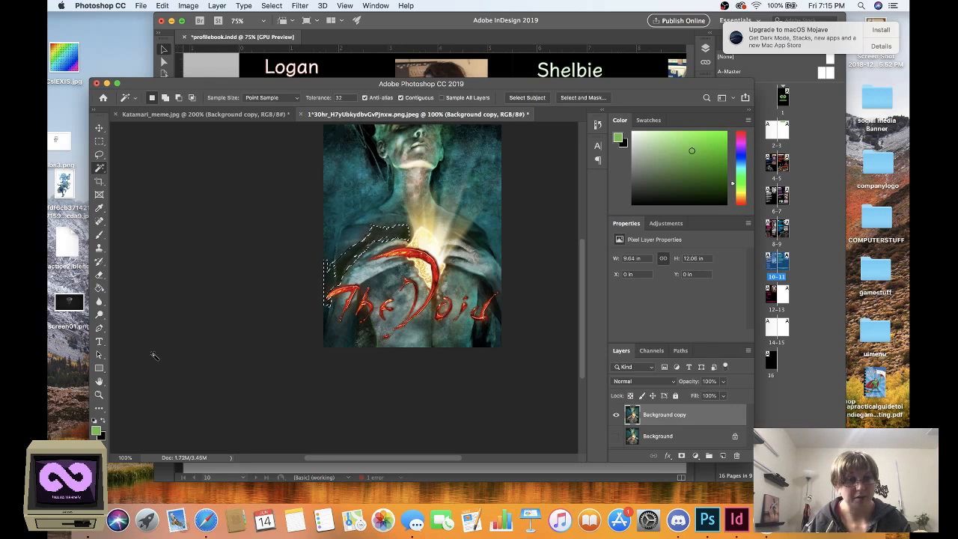
pyautogui.click(99, 394)
pyautogui.click(408, 327)
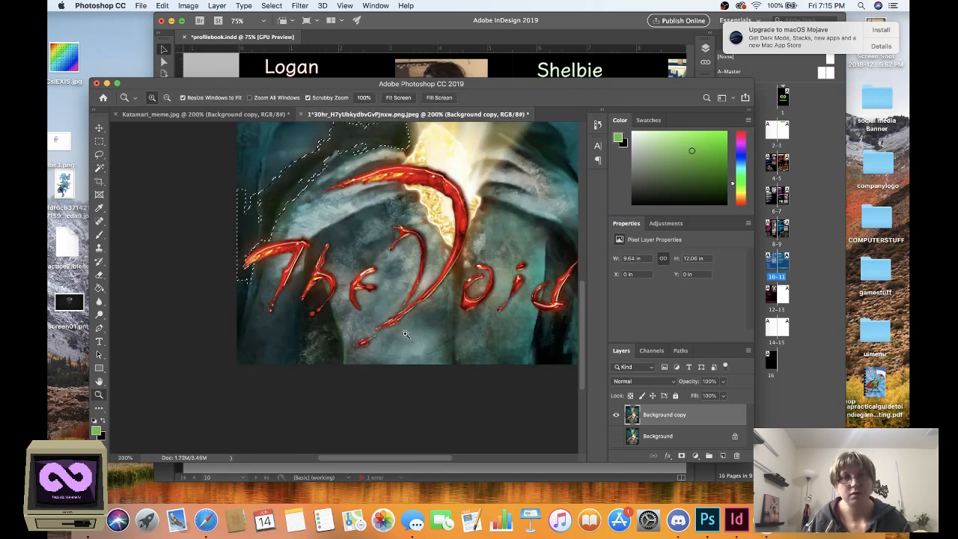
pyautogui.press('w')
pyautogui.press('super+d')
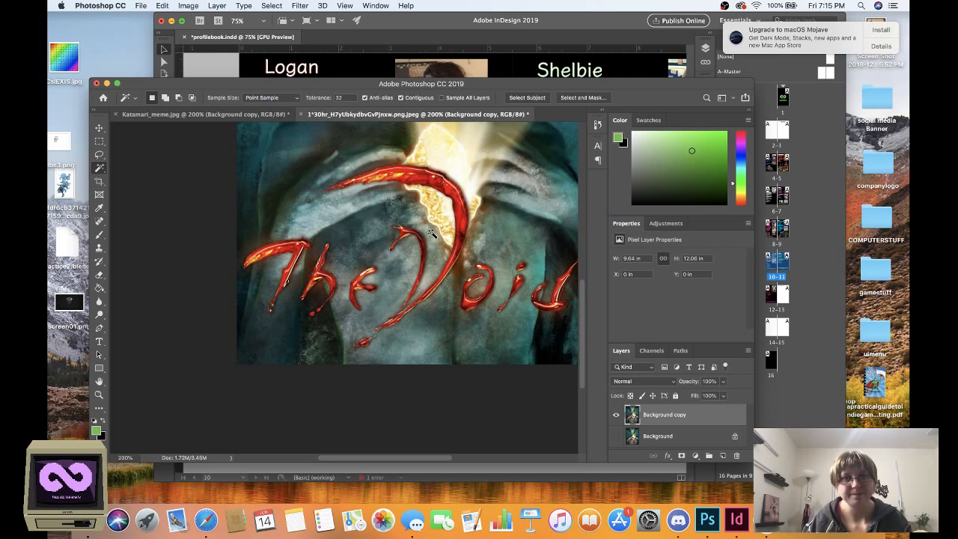
# Step: Try selecting the red lettering of The Void title with the Magic Wand, and clear the selection
pyautogui.scroll(-1, 442, 229)
pyautogui.click(460, 208)
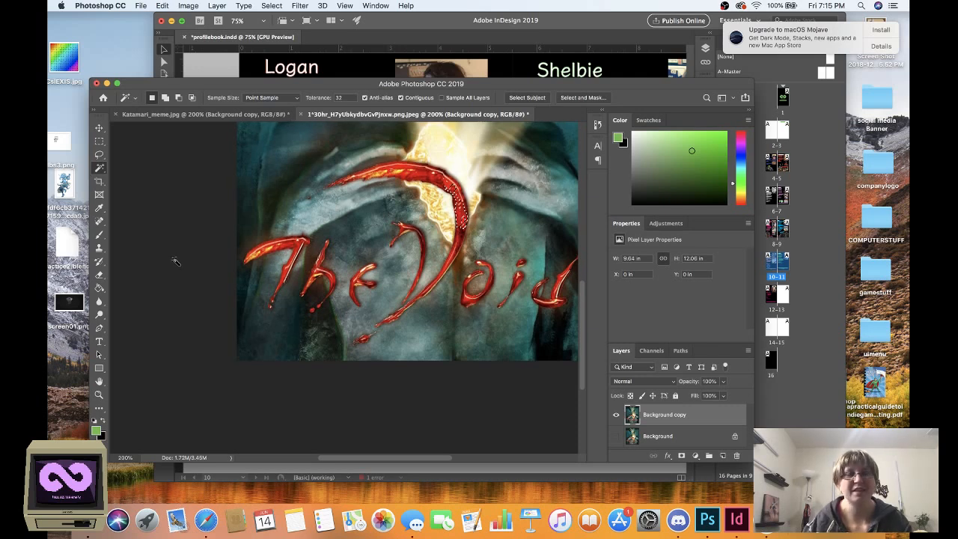
pyautogui.scroll(1, 433, 251)
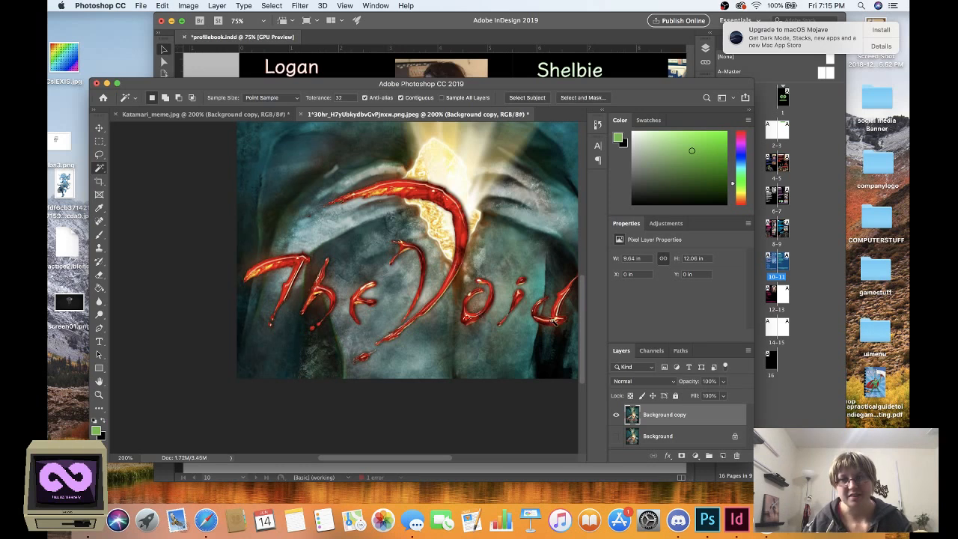
pyautogui.hscroll(5, 554, 321)
pyautogui.hscroll(-2, 364, 320)
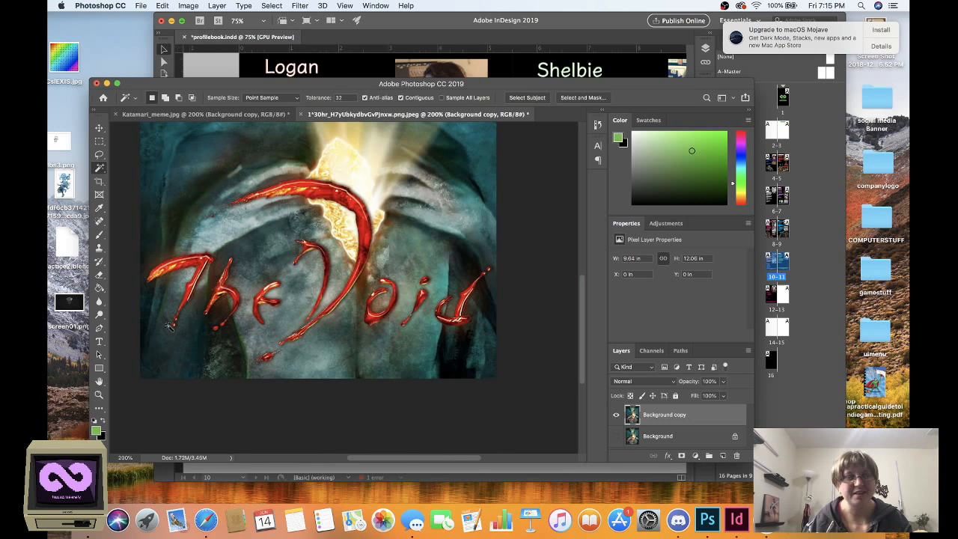
# Step: Examine The Void cover from the title lettering up to the figure's head and fit the image to the view
pyautogui.press('m')
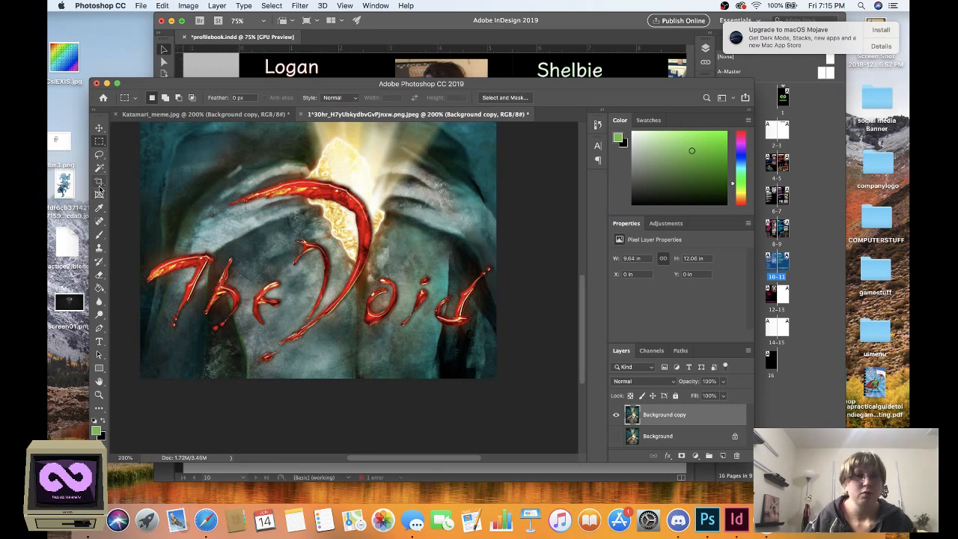
pyautogui.moveTo(411, 458); pyautogui.dragTo(410, 459)
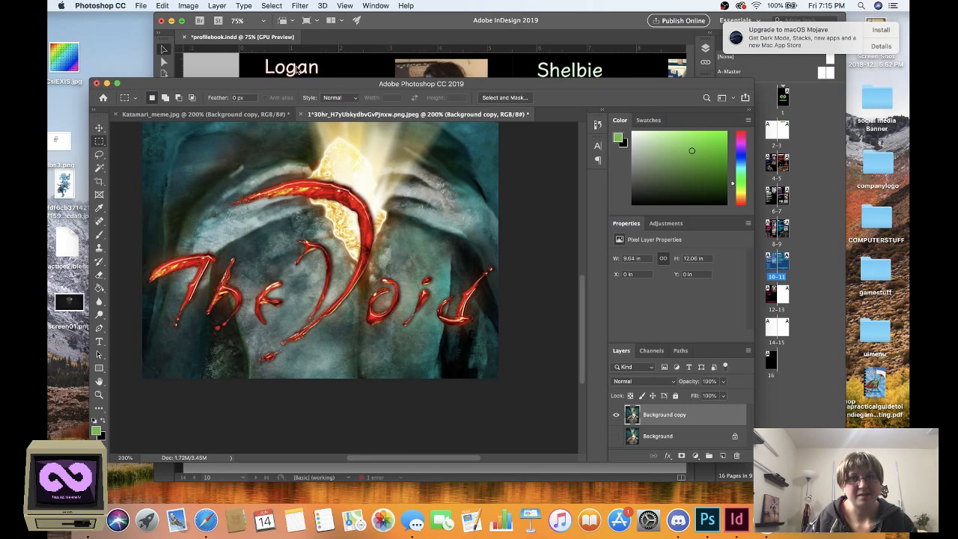
pyautogui.moveTo(294, 83); pyautogui.dragTo(346, 94)
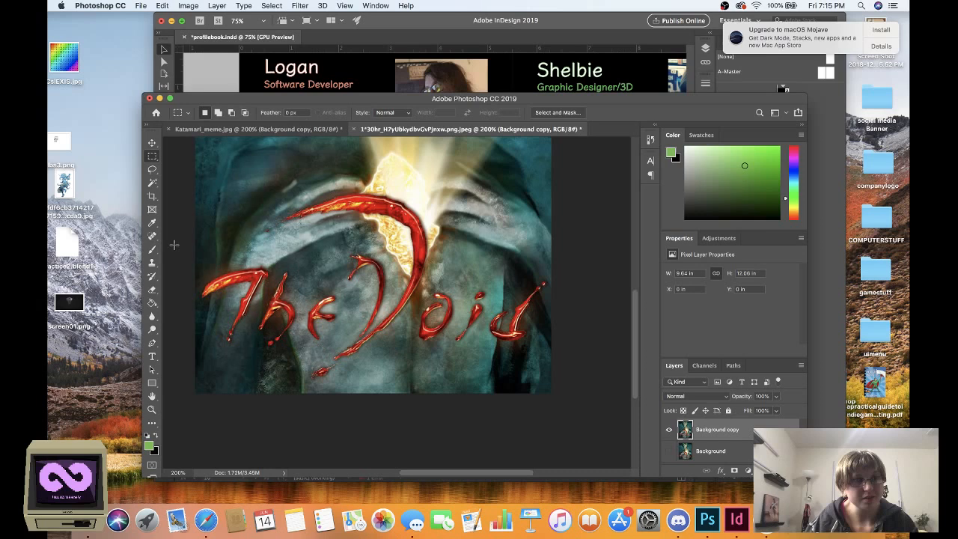
pyautogui.click(153, 197)
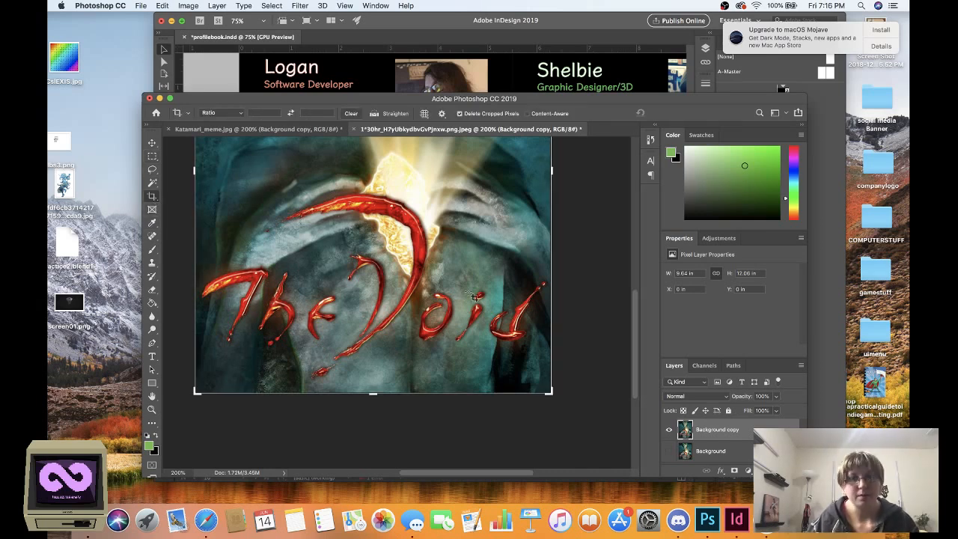
pyautogui.scroll(3, 474, 297)
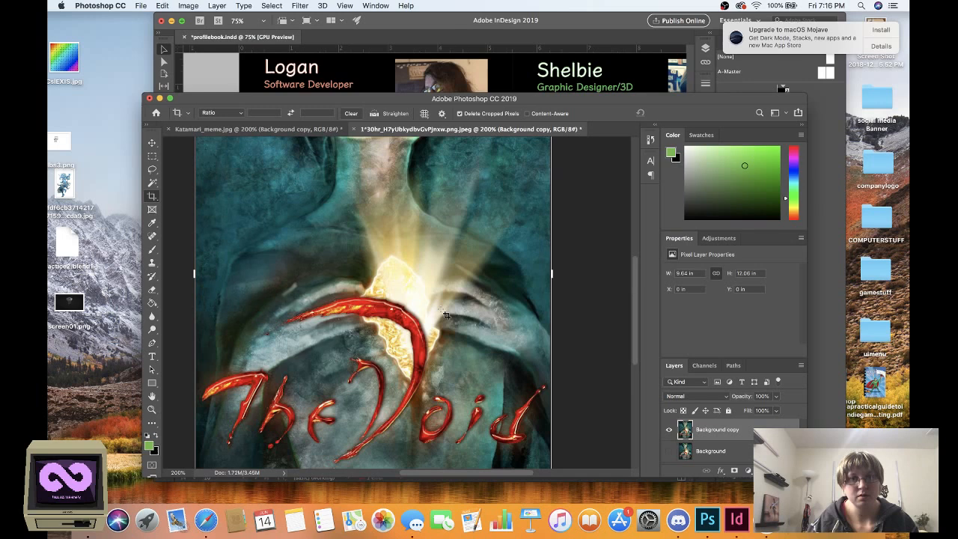
pyautogui.scroll(5, 446, 315)
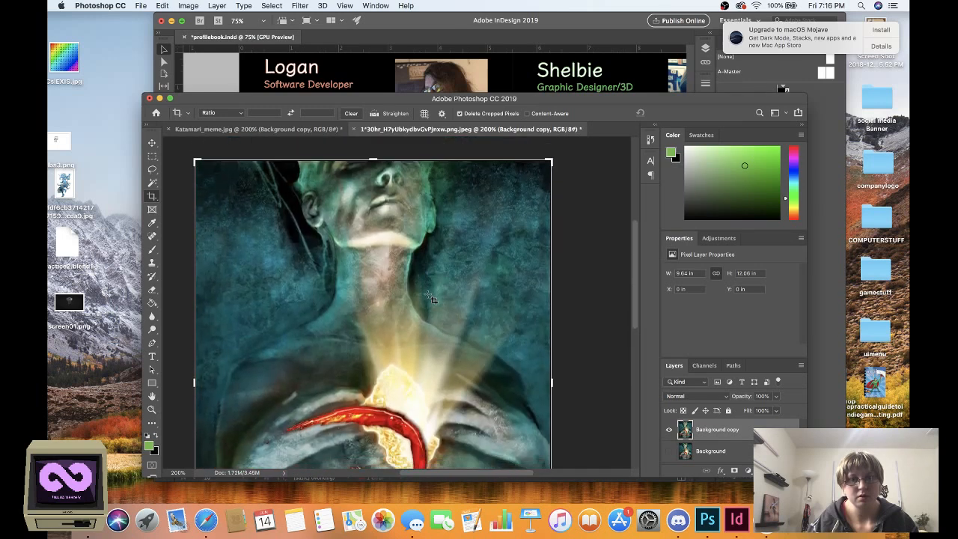
pyautogui.scroll(-2, 432, 300)
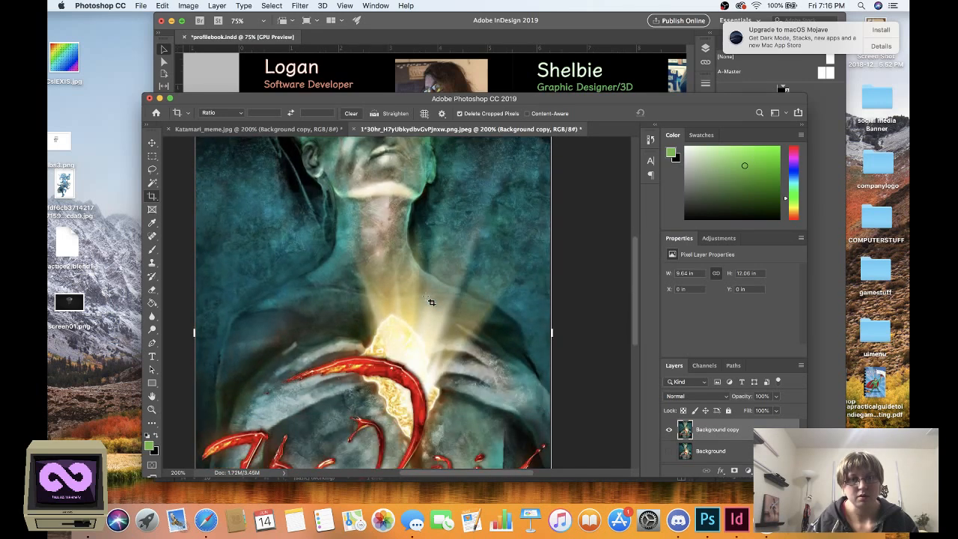
pyautogui.scroll(-1, 431, 302)
pyautogui.click(152, 143)
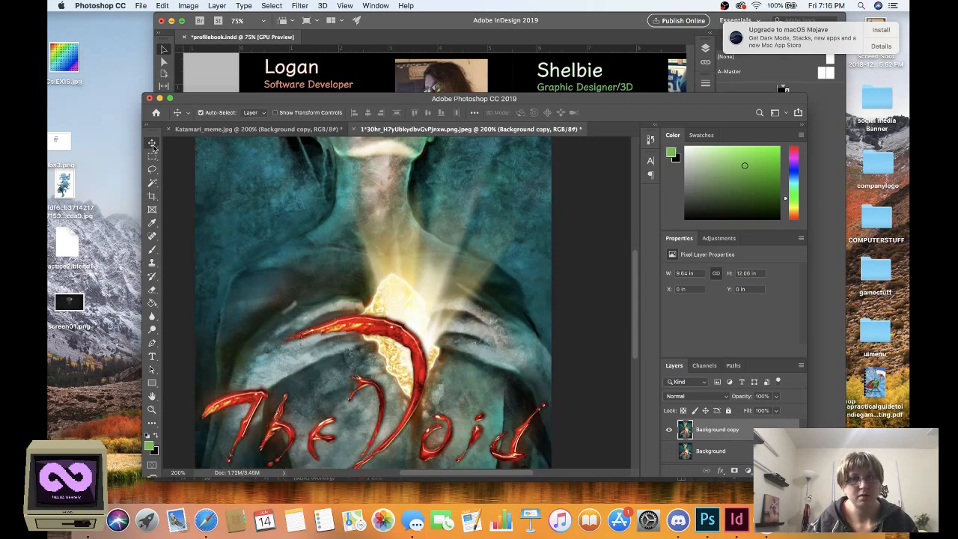
pyautogui.scroll(-1, 161, 395)
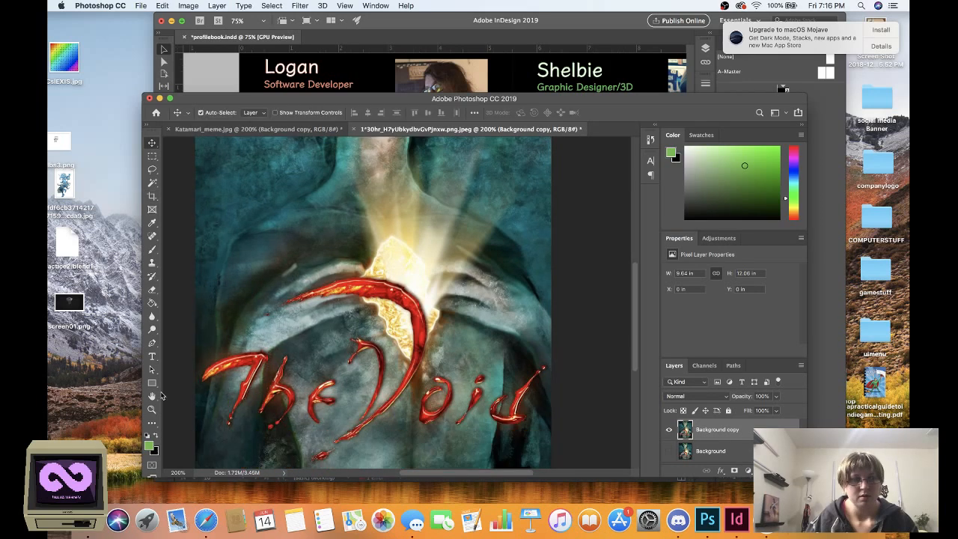
pyautogui.doubleClick(154, 396)
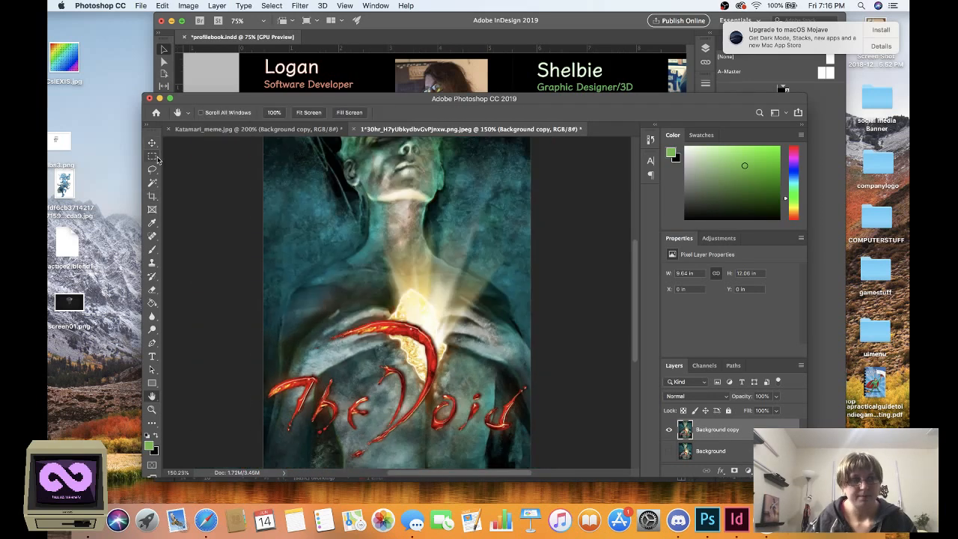
# Step: Select the part of The Void cover above the title lettering with the Rectangular Marquee and delete it from the copied layer
pyautogui.click(152, 411)
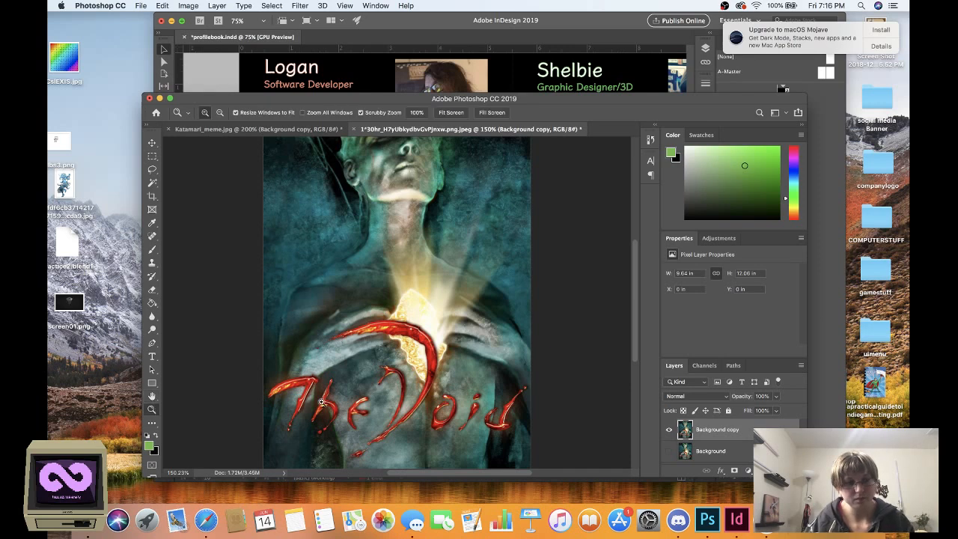
pyautogui.keyDown('alt'); pyautogui.click(360, 219); pyautogui.keyUp('alt')
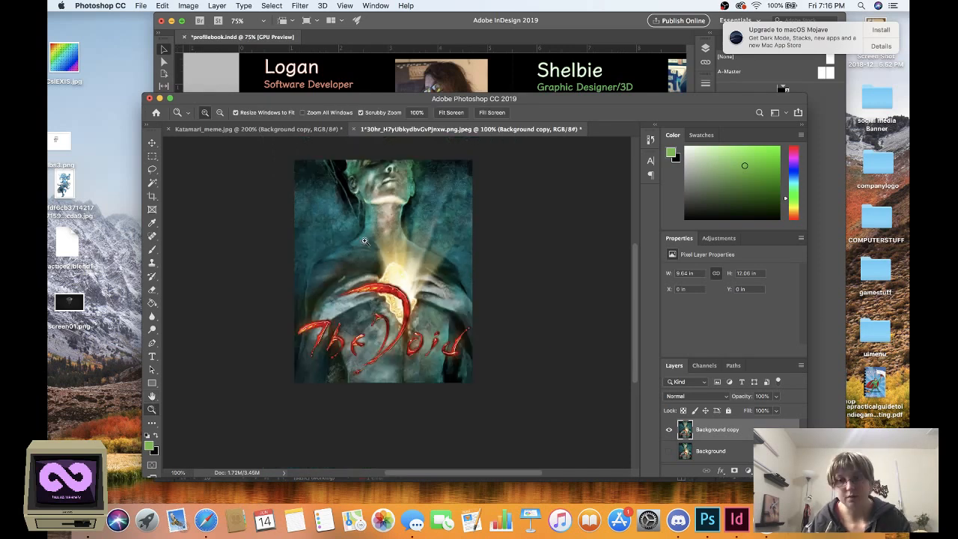
pyautogui.click(152, 156)
pyautogui.moveTo(295, 160); pyautogui.dragTo(491, 277)
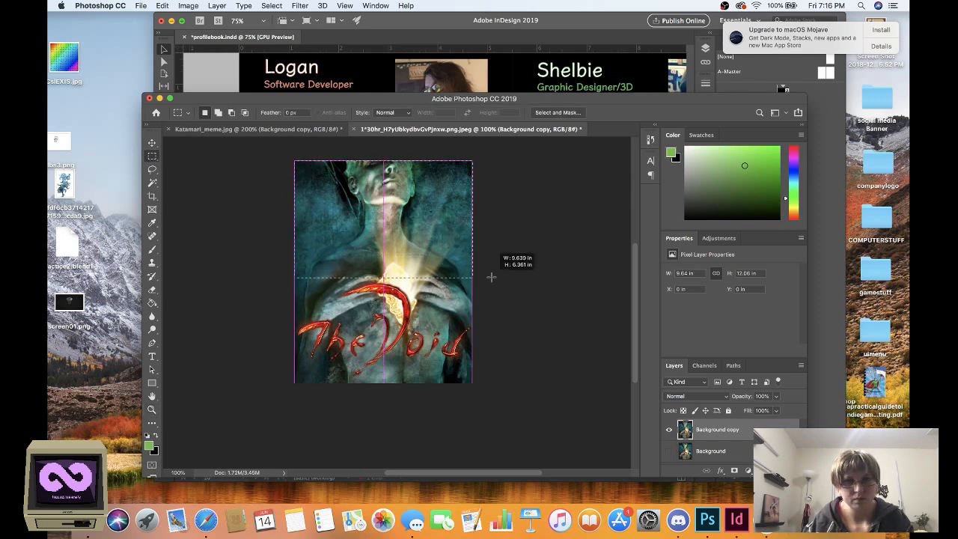
pyautogui.press('Delete')
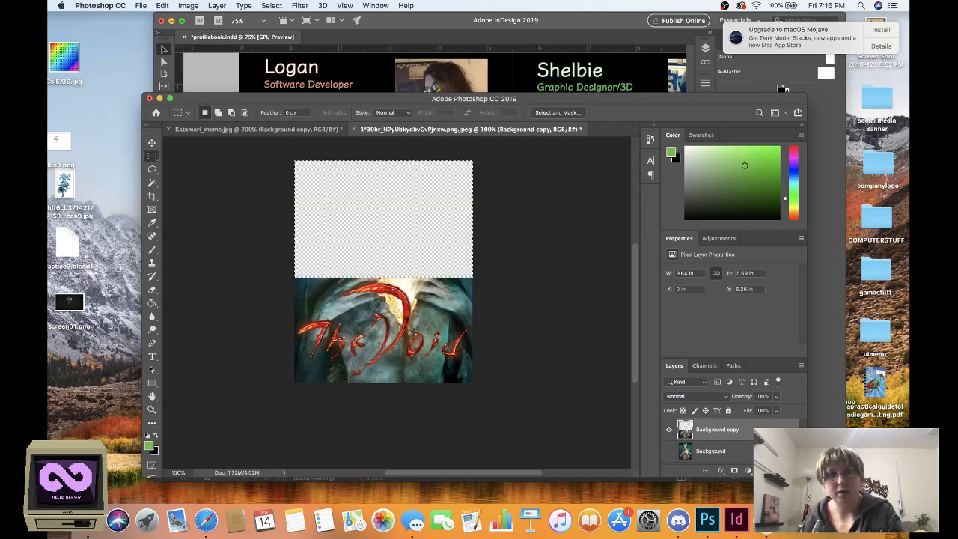
# Step: Erase the background beneath the "o" and around the "i" of The Void title with the Eraser
pyautogui.click(152, 410)
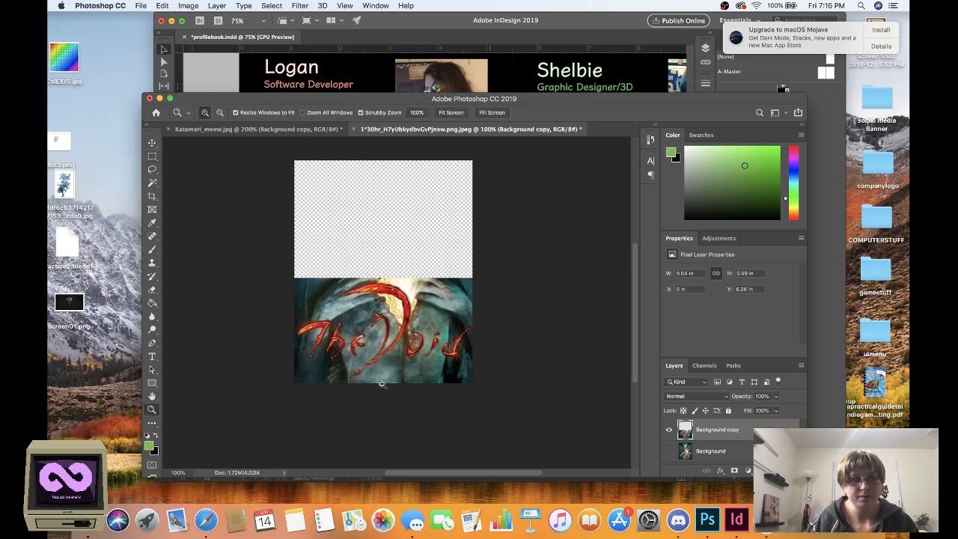
pyautogui.doubleClick(382, 384)
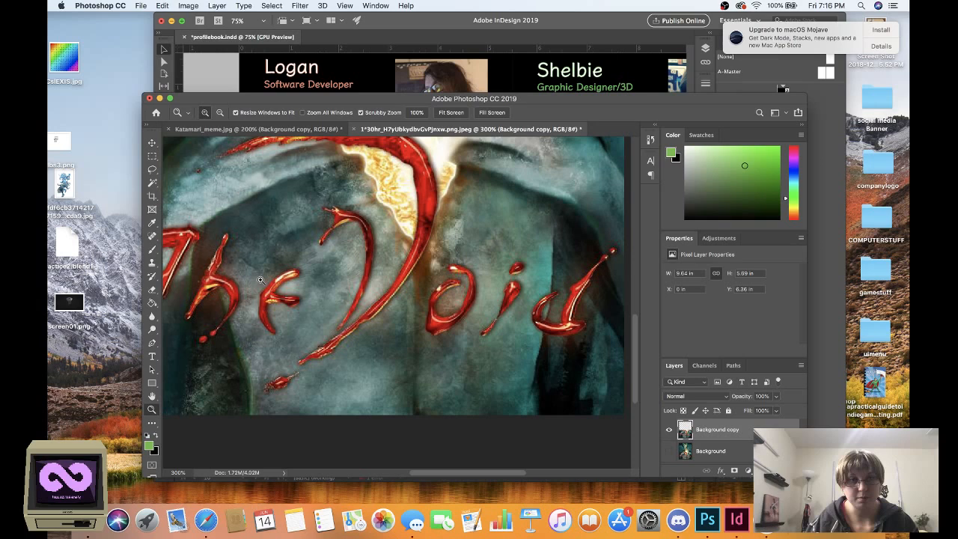
pyautogui.press('e')
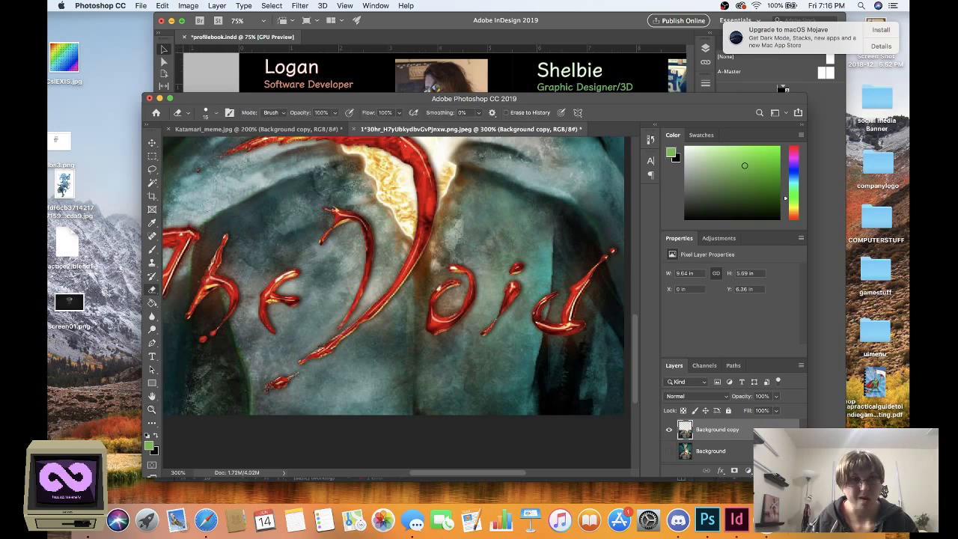
pyautogui.moveTo(445, 346); pyautogui.dragTo(465, 333)
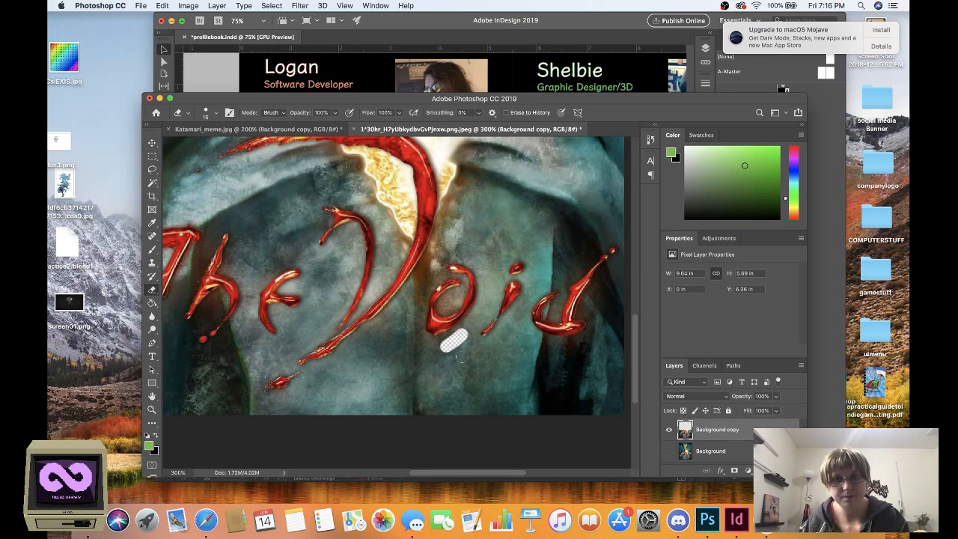
pyautogui.moveTo(456, 341)
pyautogui.mouseDown()
pyautogui.moveTo(475, 332)
pyautogui.moveTo(497, 290)
pyautogui.moveTo(498, 259)
pyautogui.mouseUp()
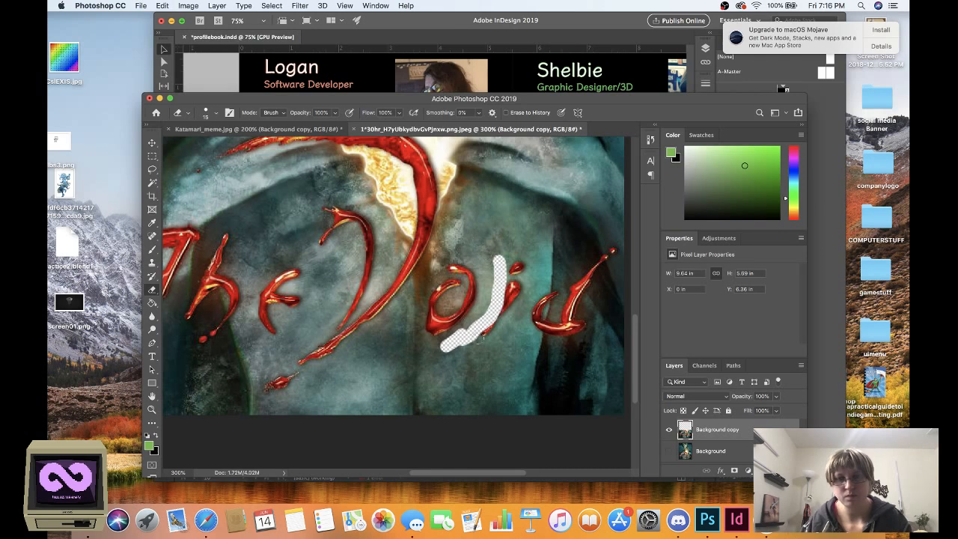
pyautogui.moveTo(479, 339)
pyautogui.mouseDown()
pyautogui.moveTo(497, 342)
pyautogui.moveTo(509, 330)
pyautogui.mouseUp()
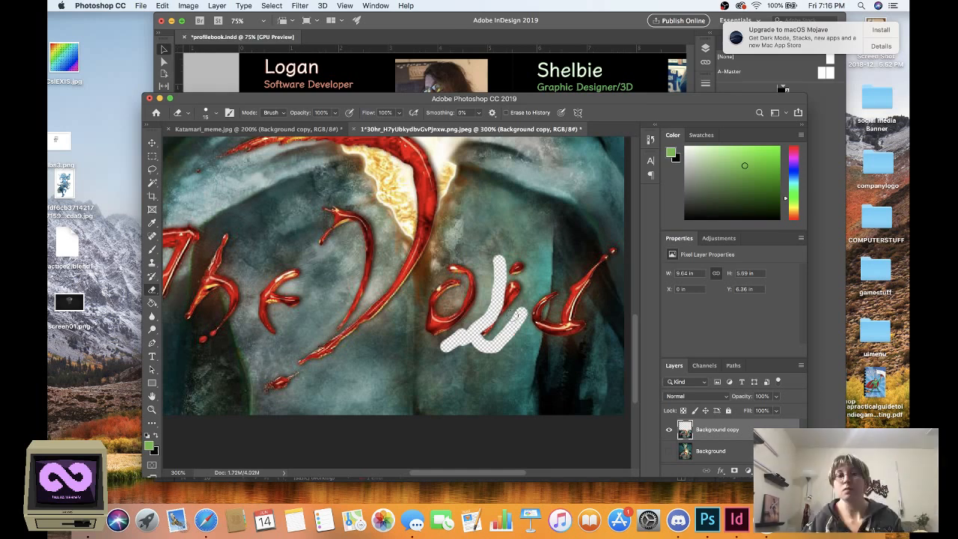
pyautogui.moveTo(517, 316)
pyautogui.mouseDown()
pyautogui.moveTo(524, 298)
pyautogui.moveTo(486, 346)
pyautogui.moveTo(495, 338)
pyautogui.mouseUp()
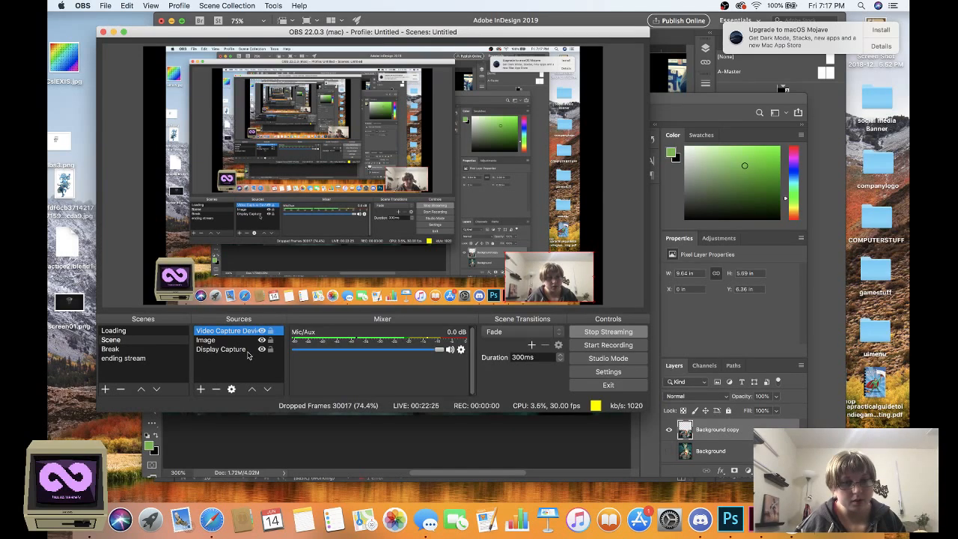
# Step: Hide the Video Capture Device source in OBS, keep the Image source shown, and put the OBS window away
pyautogui.click(262, 341)
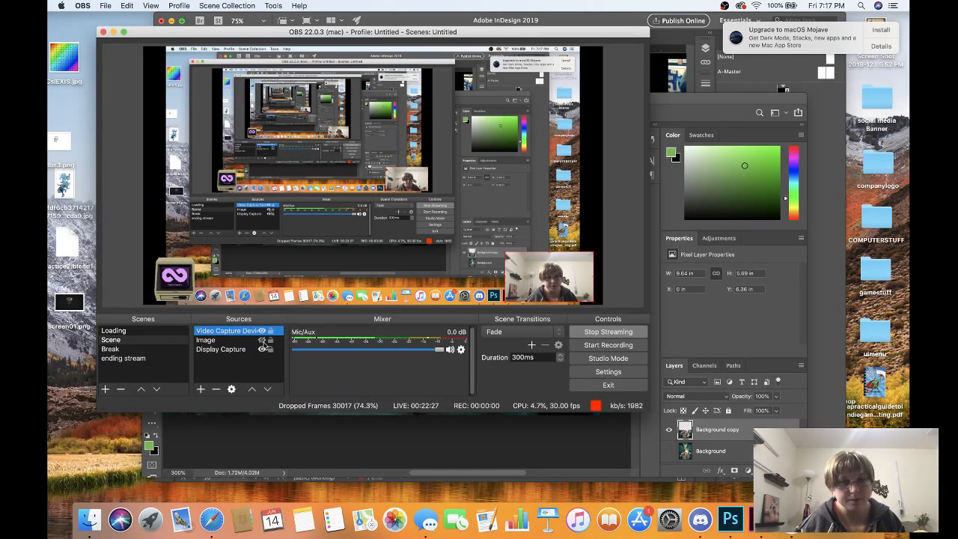
pyautogui.click(262, 341)
pyautogui.click(262, 331)
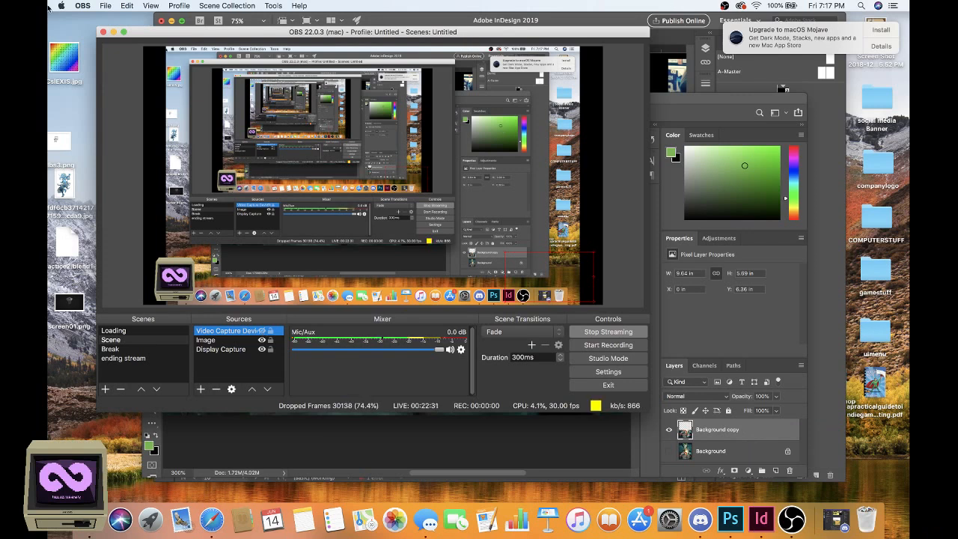
pyautogui.click(114, 32)
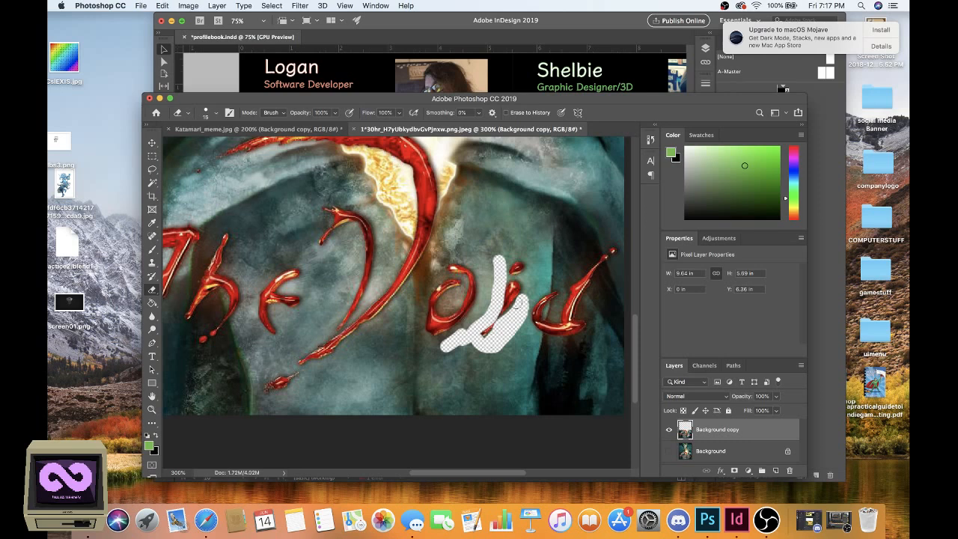
# Step: Erase the background between the "i" and "d" and under the "d" of The Void title, and shrink the eraser brush
pyautogui.moveTo(518, 304); pyautogui.dragTo(527, 293)
pyautogui.moveTo(587, 336)
pyautogui.mouseDown()
pyautogui.moveTo(528, 341)
pyautogui.moveTo(579, 339)
pyautogui.moveTo(566, 342)
pyautogui.mouseUp()
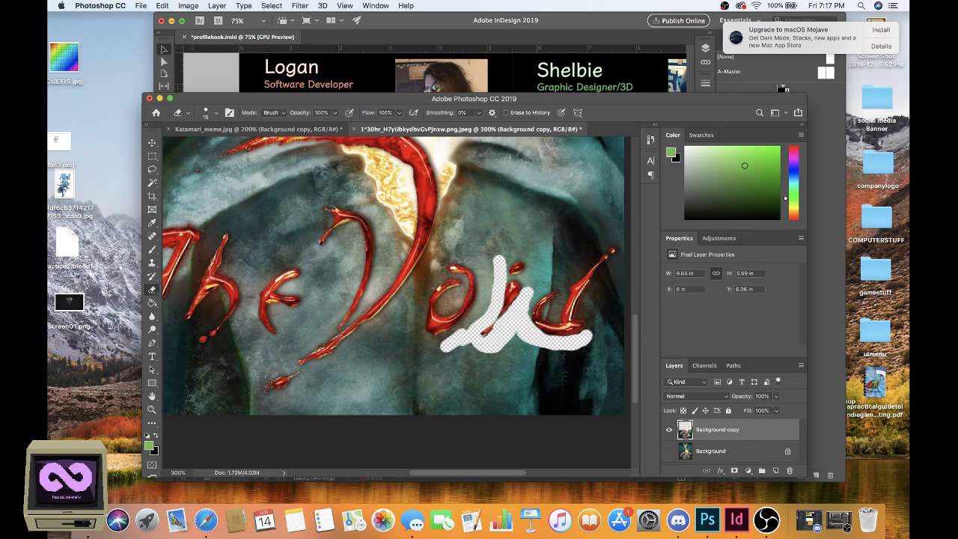
pyautogui.click(545, 288)
pyautogui.moveTo(538, 292); pyautogui.dragTo(527, 313)
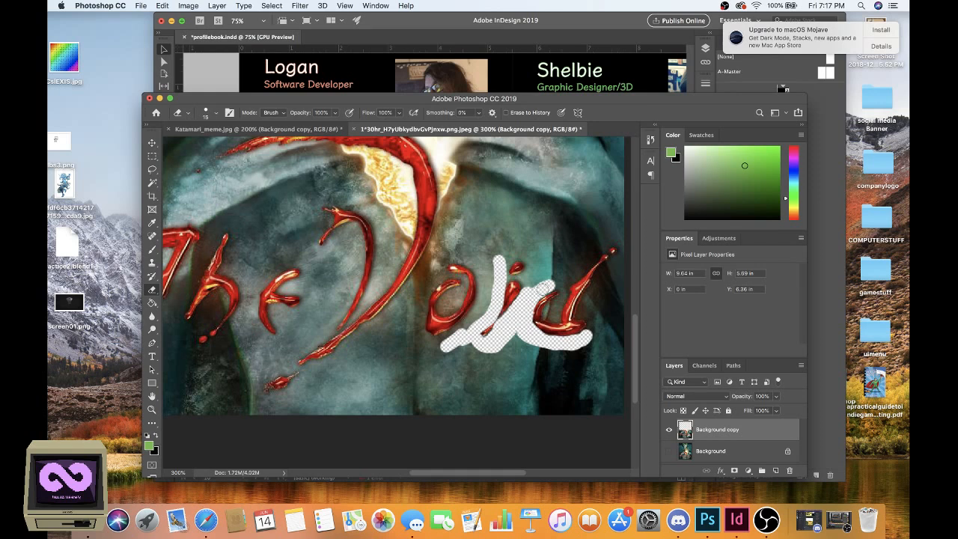
pyautogui.moveTo(545, 288)
pyautogui.mouseDown()
pyautogui.moveTo(553, 315)
pyautogui.moveTo(570, 299)
pyautogui.moveTo(556, 256)
pyautogui.mouseUp()
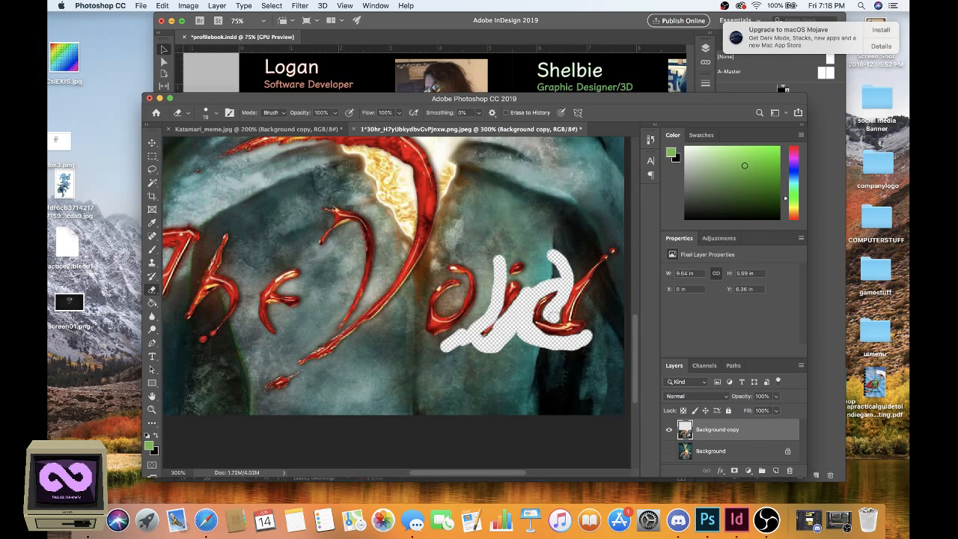
pyautogui.press('[')
pyautogui.press('[')
pyautogui.press('[')
pyautogui.scroll(2, 362, 346)
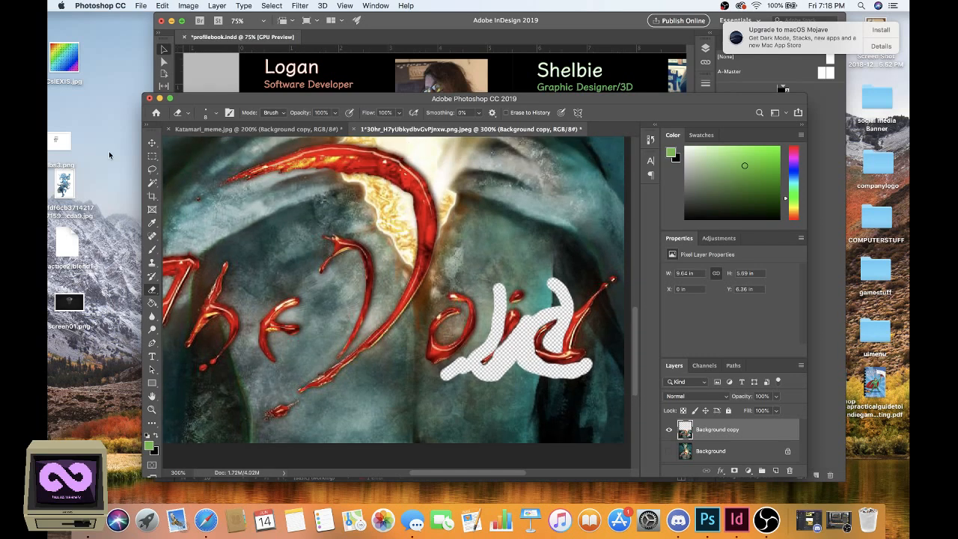
# Step: Close The Void cover image without saving its changes and lower the Photoshop window over the InDesign layout
pyautogui.press('super+w')
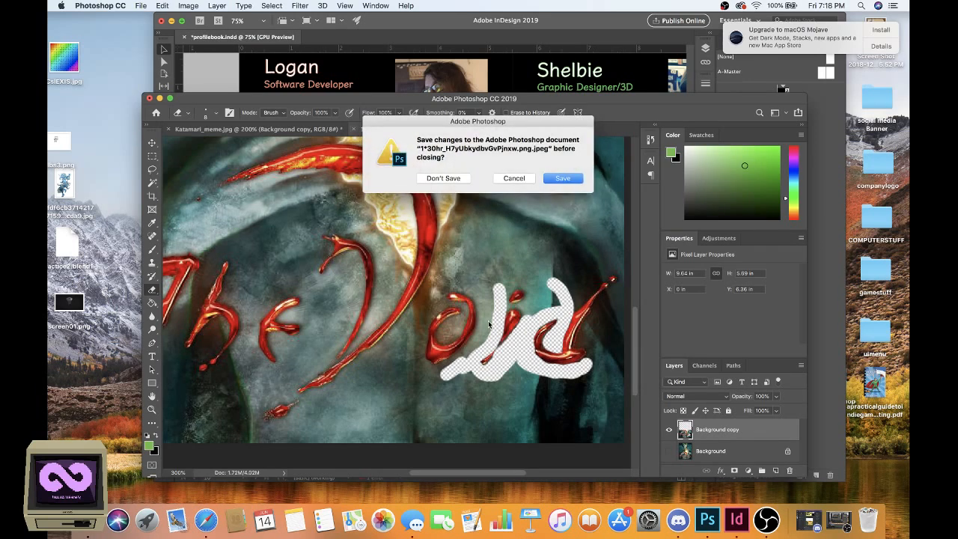
pyautogui.press('super+d')
pyautogui.moveTo(613, 101); pyautogui.dragTo(572, 159)
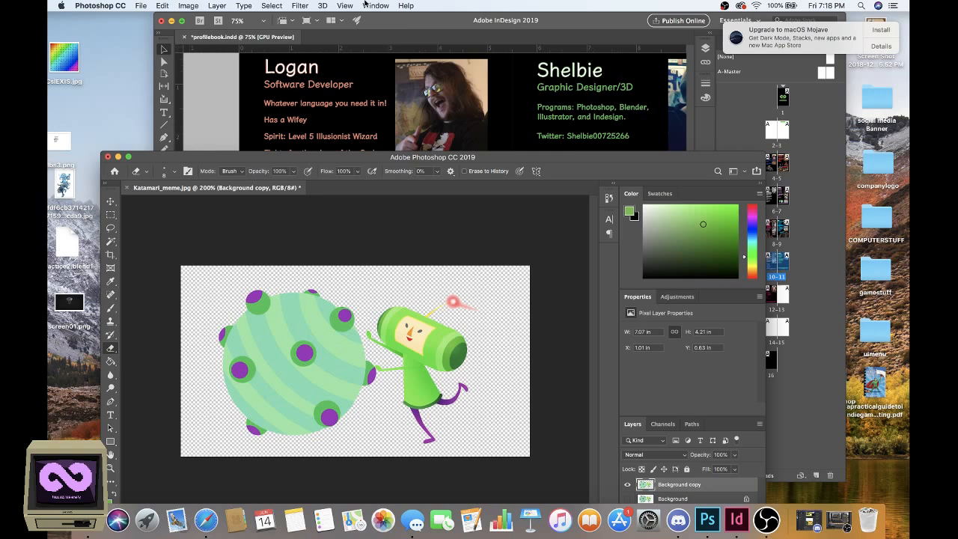
# Step: Move the InDesign and Photoshop windows aside to uncover the profilebook folder on the desktop
pyautogui.click(367, 20)
pyautogui.moveTo(366, 20); pyautogui.dragTo(66, 20)
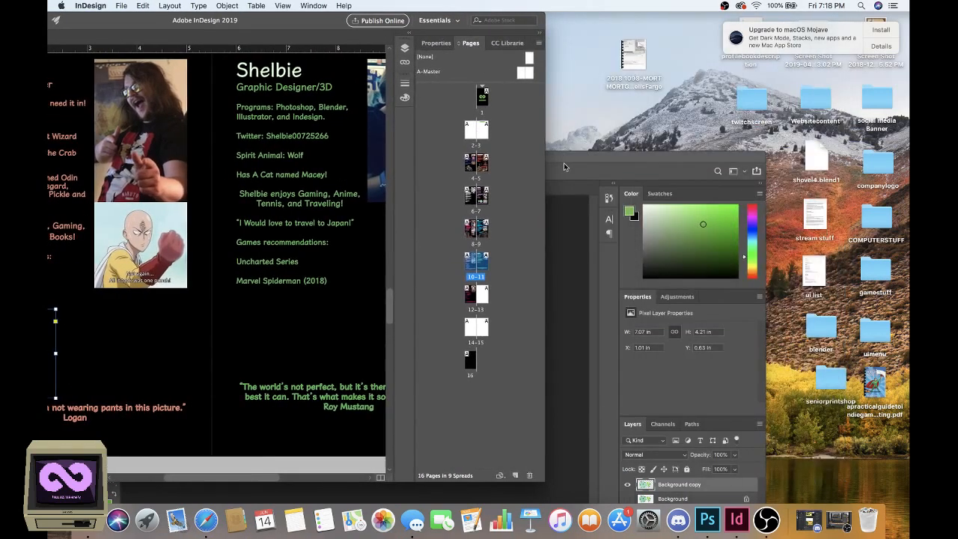
pyautogui.click(565, 160)
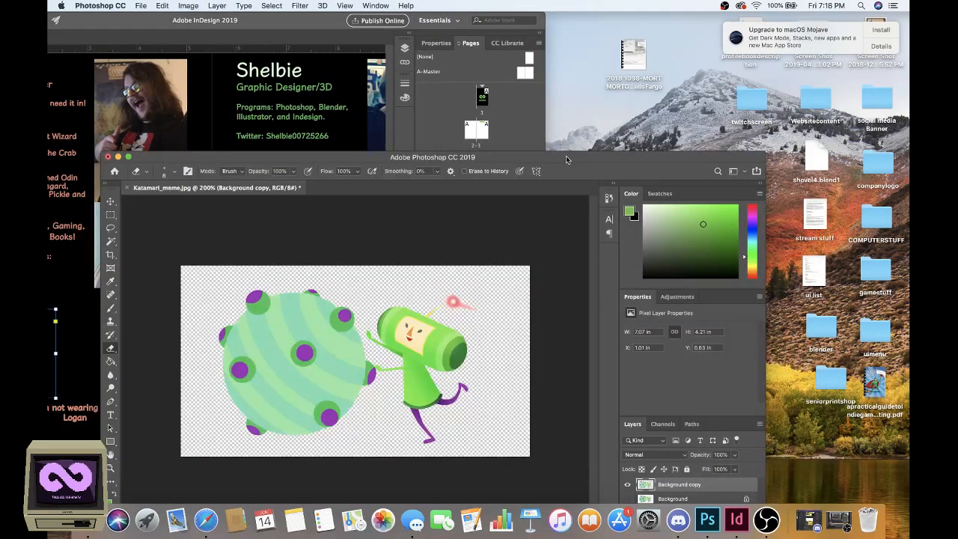
pyautogui.moveTo(567, 159); pyautogui.dragTo(679, 142)
pyautogui.click(303, 28)
pyautogui.moveTo(306, 29); pyautogui.dragTo(264, 138)
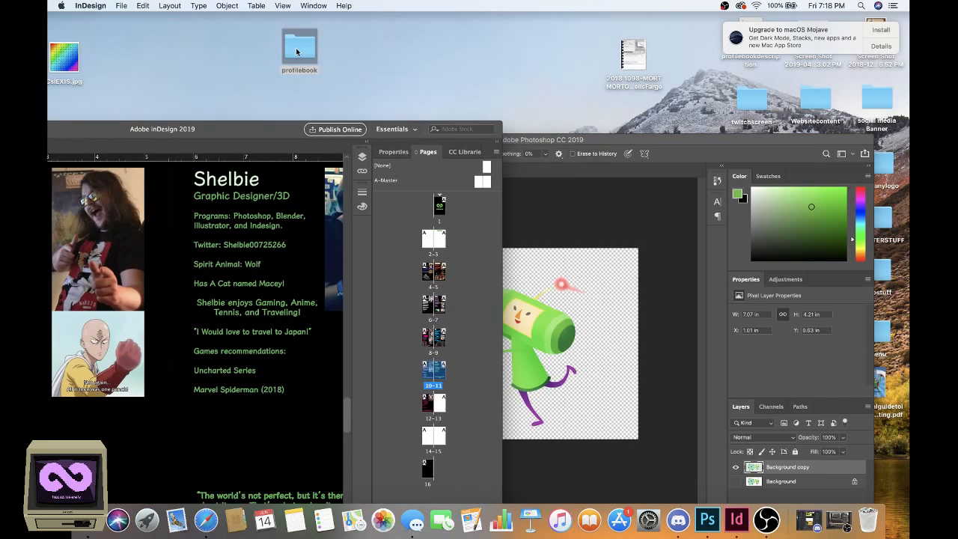
# Step: Open the crab image 8773-1ffn6b4.png from the profilebook folder in Adobe Photoshop CC 2019 and reposition its window
pyautogui.doubleClick(297, 51)
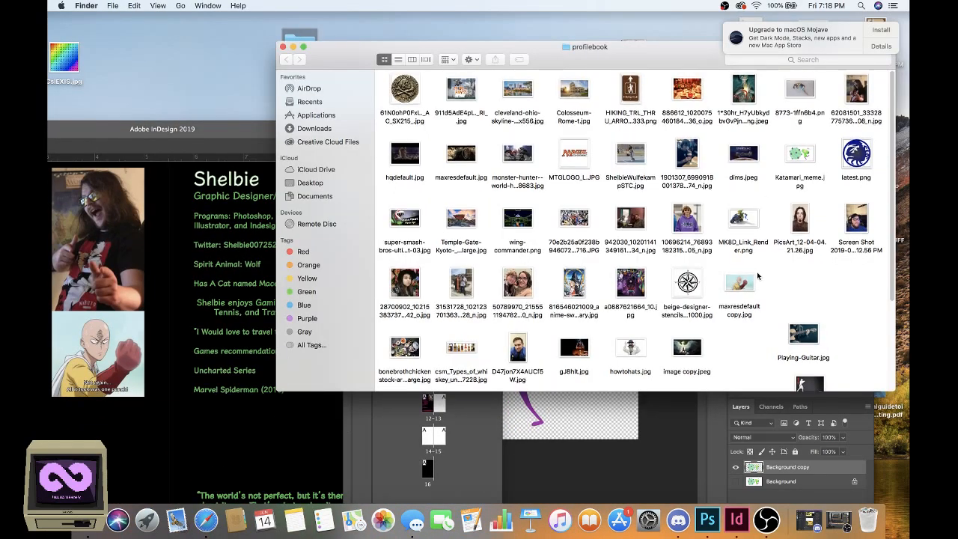
pyautogui.scroll(-1, 757, 276)
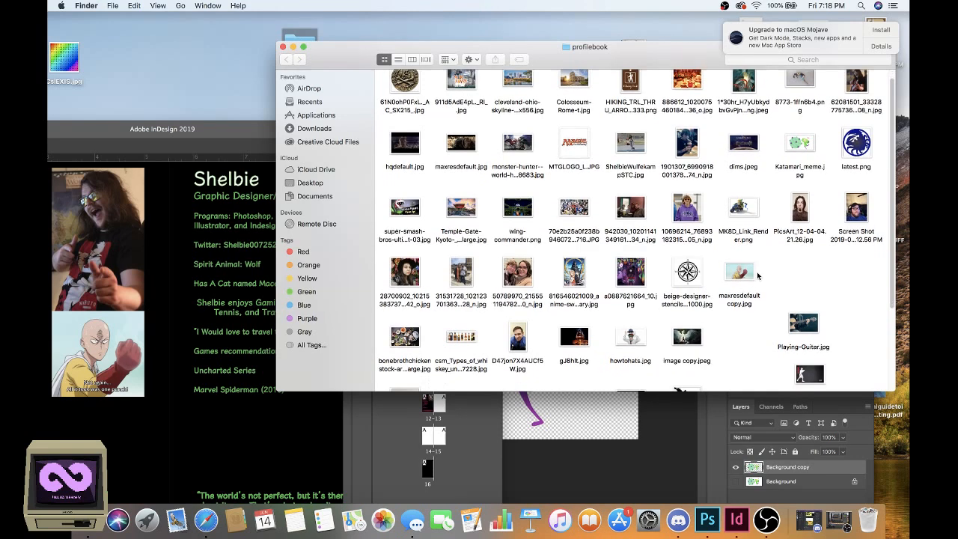
pyautogui.scroll(1, 756, 278)
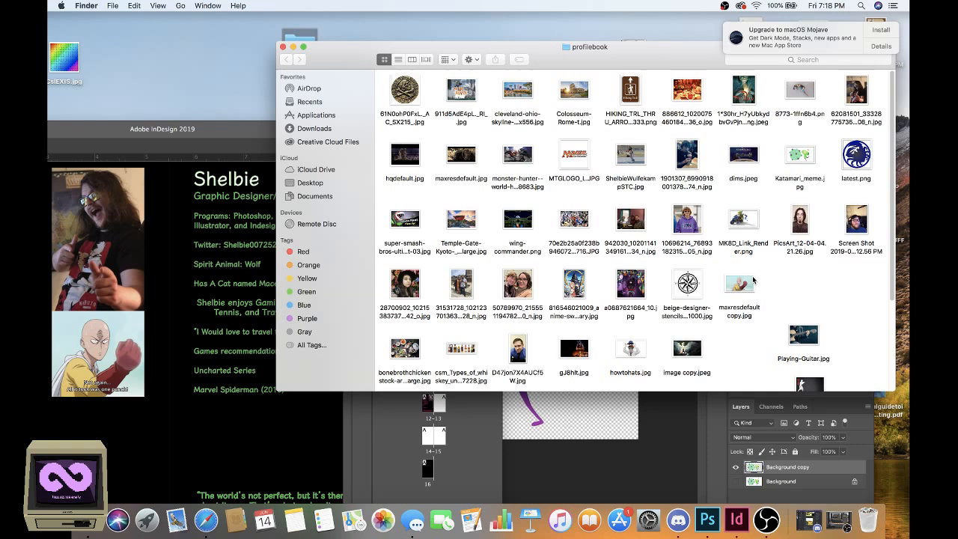
pyautogui.rightClick(799, 92)
pyautogui.moveTo(779, 108)
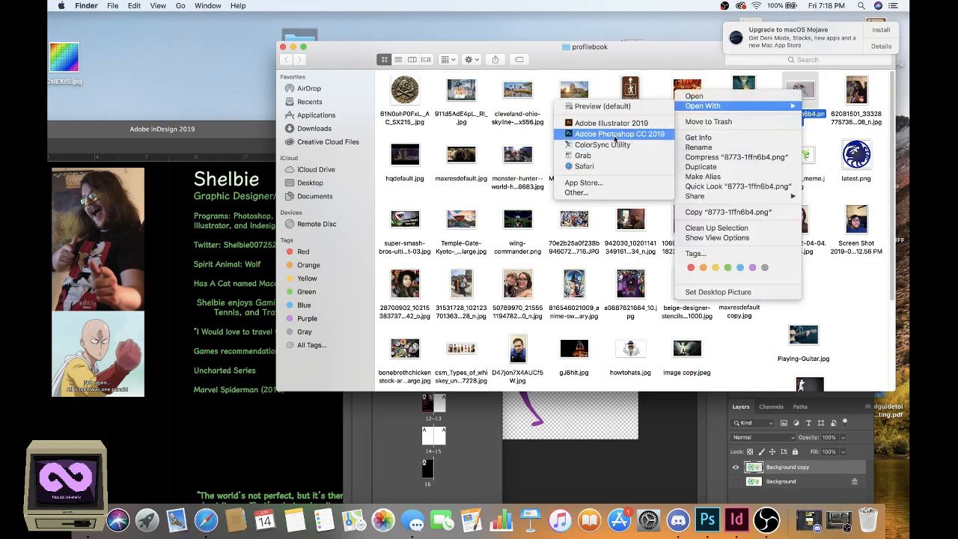
pyautogui.click(615, 135)
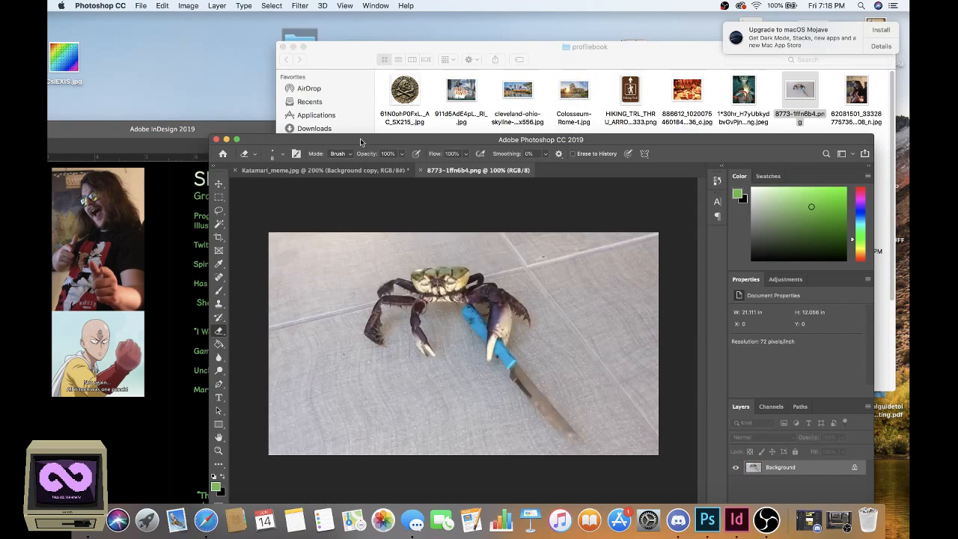
pyautogui.moveTo(360, 143); pyautogui.dragTo(326, 101)
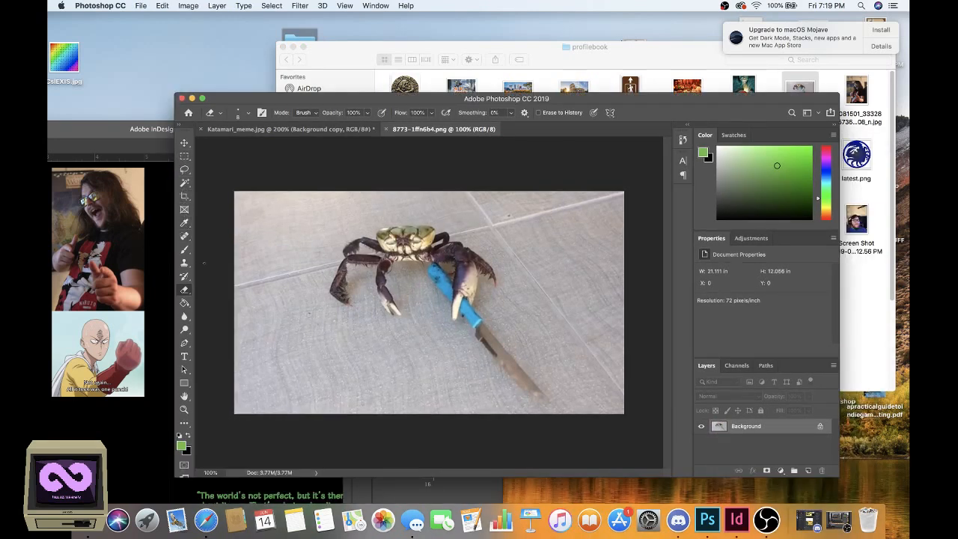
# Step: Duplicate the crab image's Background layer and hide the original
pyautogui.rightClick(741, 424)
pyautogui.click(573, 212)
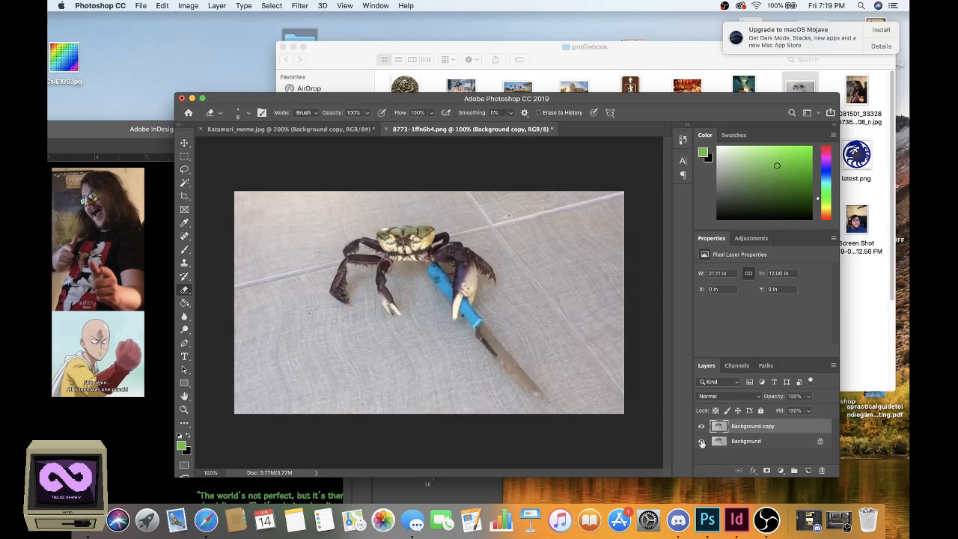
pyautogui.click(702, 442)
# Step: Try selecting the tiled floor around the crab with the Rectangular Marquee and the Magic Wand, and clear the selection
pyautogui.click(184, 155)
pyautogui.moveTo(227, 193)
pyautogui.mouseDown()
pyautogui.moveTo(289, 408)
pyautogui.moveTo(204, 253)
pyautogui.mouseUp()
pyautogui.click(559, 182)
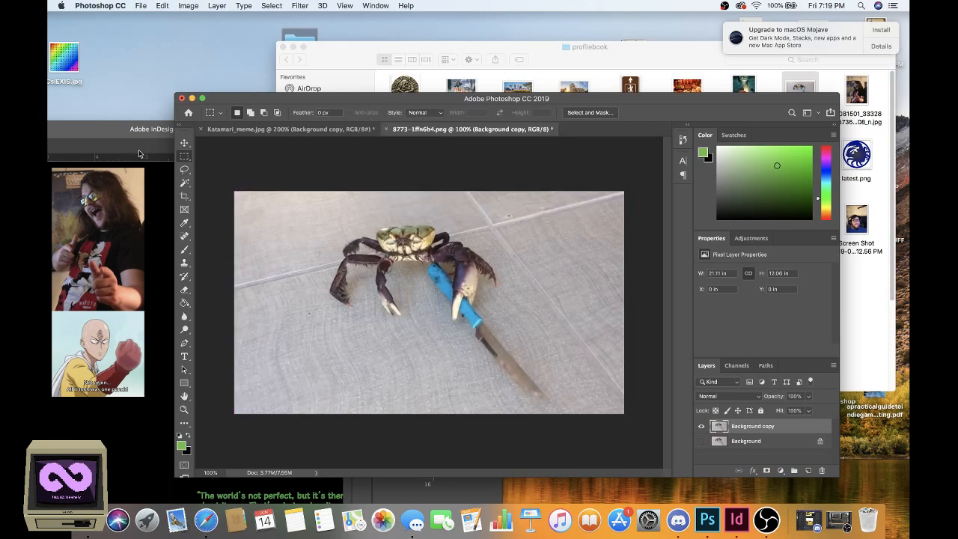
pyautogui.click(185, 183)
pyautogui.click(295, 333)
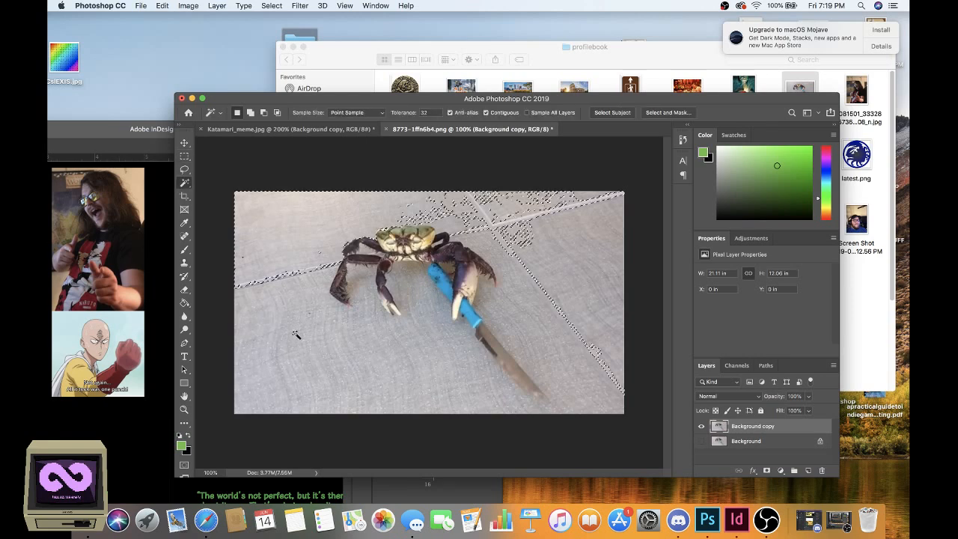
pyautogui.press('super+d')
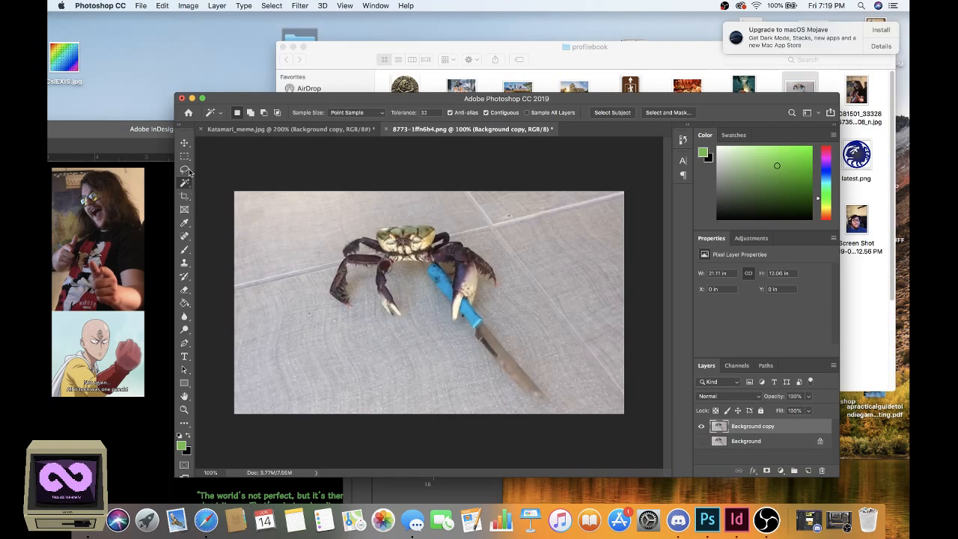
# Step: Select the full-height strip of floor to the left of the crab with the Rectangular Marquee and delete it
pyautogui.click(185, 156)
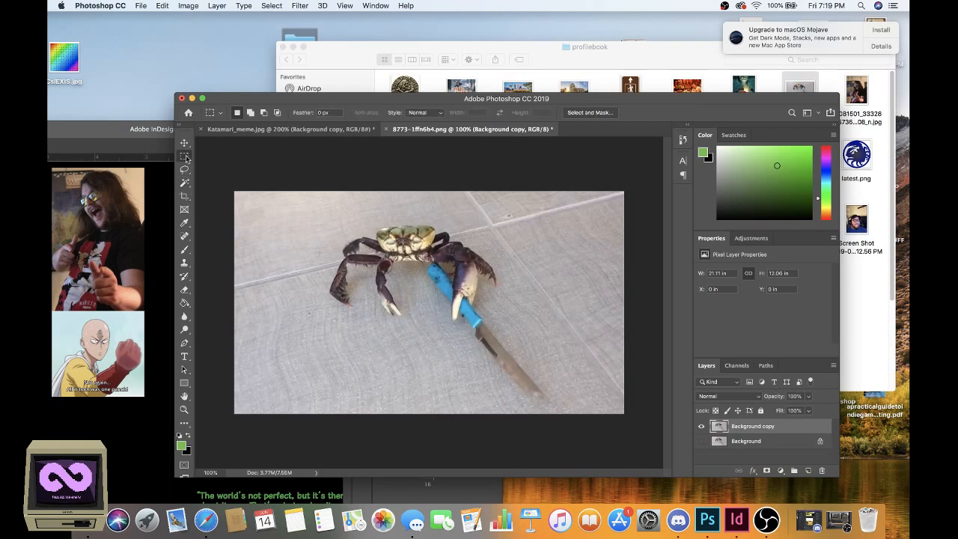
pyautogui.moveTo(226, 182); pyautogui.dragTo(325, 433)
pyautogui.press('Delete')
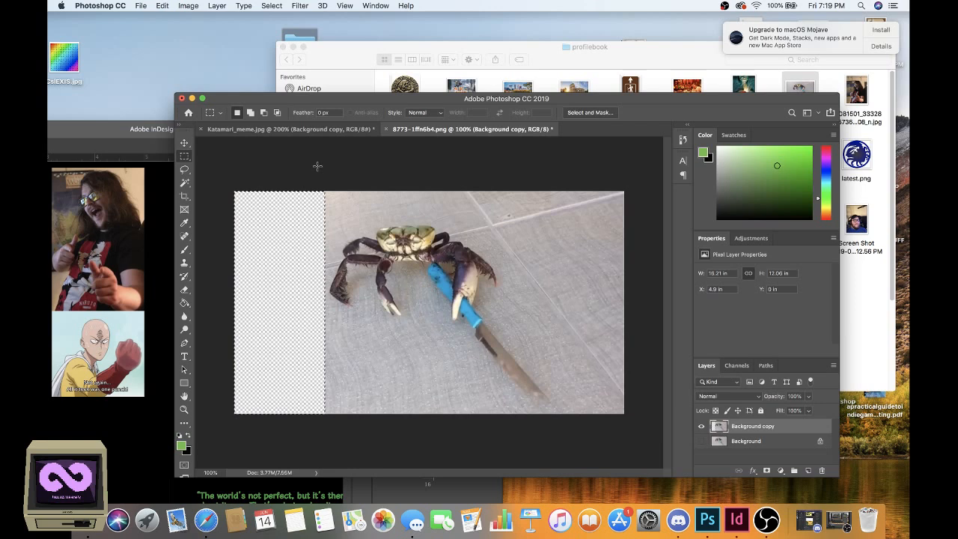
# Step: Delete rectangular blocks of floor above the crab, below its left legs and right of its claw, and clear the selection
pyautogui.moveTo(300, 193); pyautogui.dragTo(626, 223)
pyautogui.press('Delete')
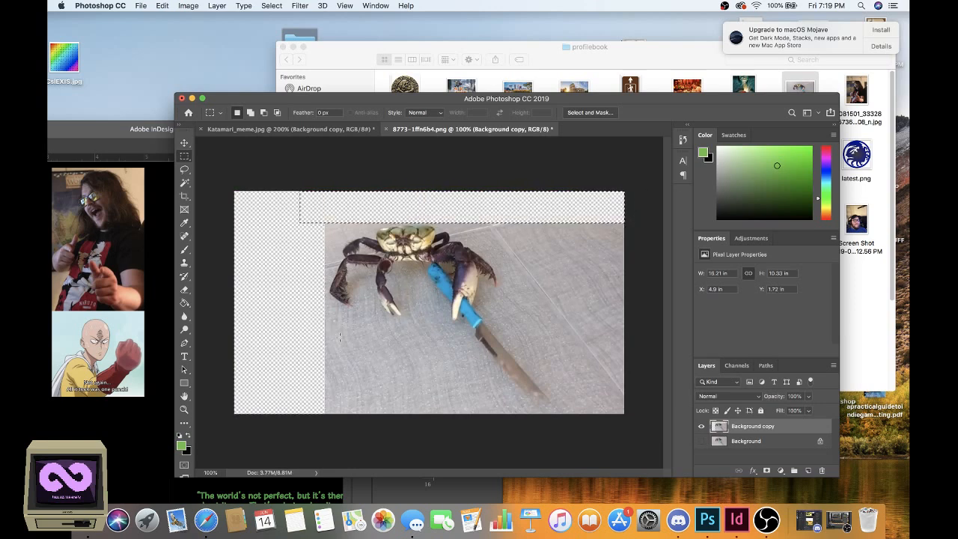
pyautogui.click(340, 337)
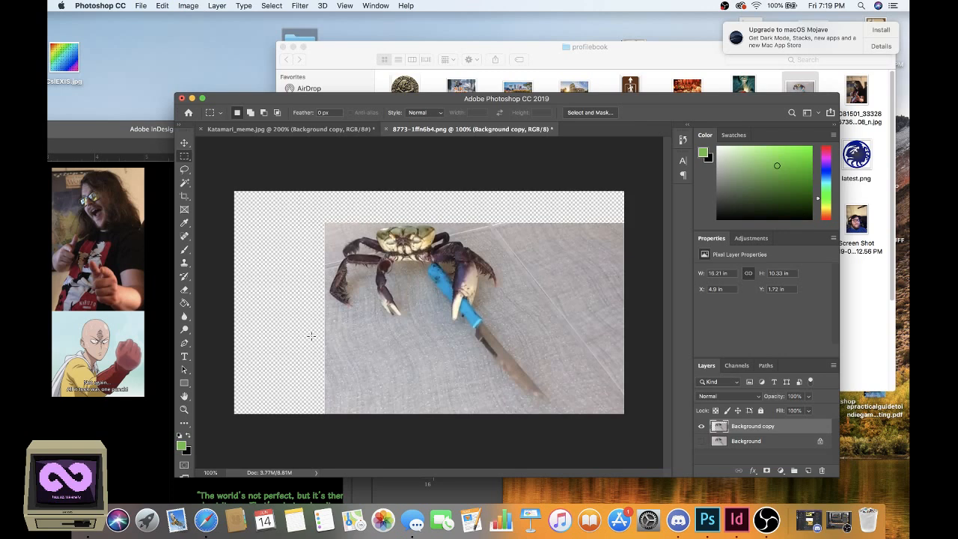
pyautogui.moveTo(319, 324); pyautogui.dragTo(452, 440)
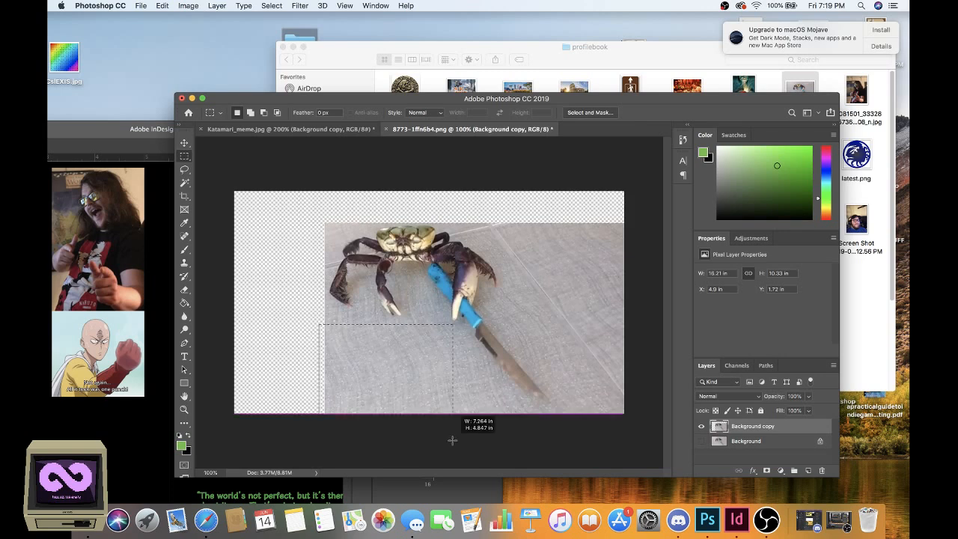
pyautogui.press('Delete')
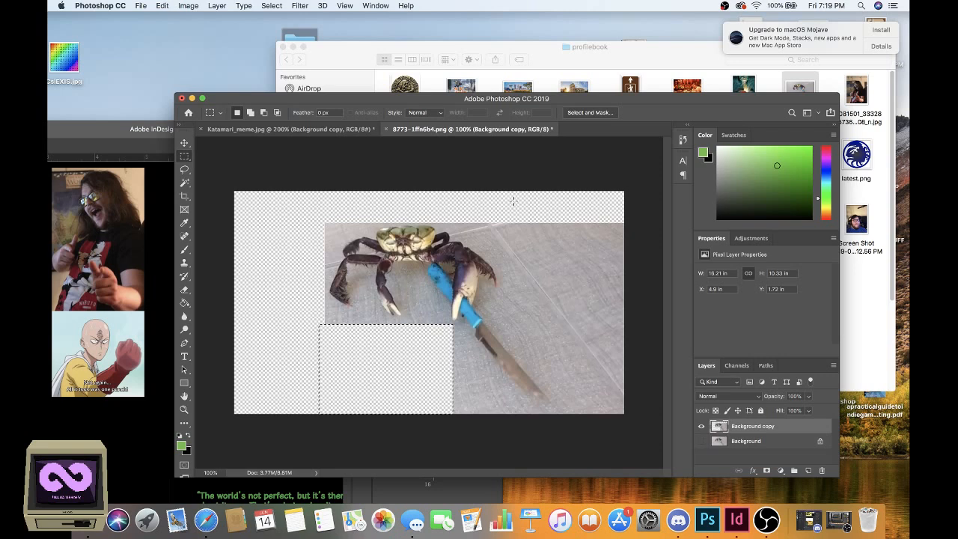
pyautogui.moveTo(520, 208); pyautogui.dragTo(631, 361)
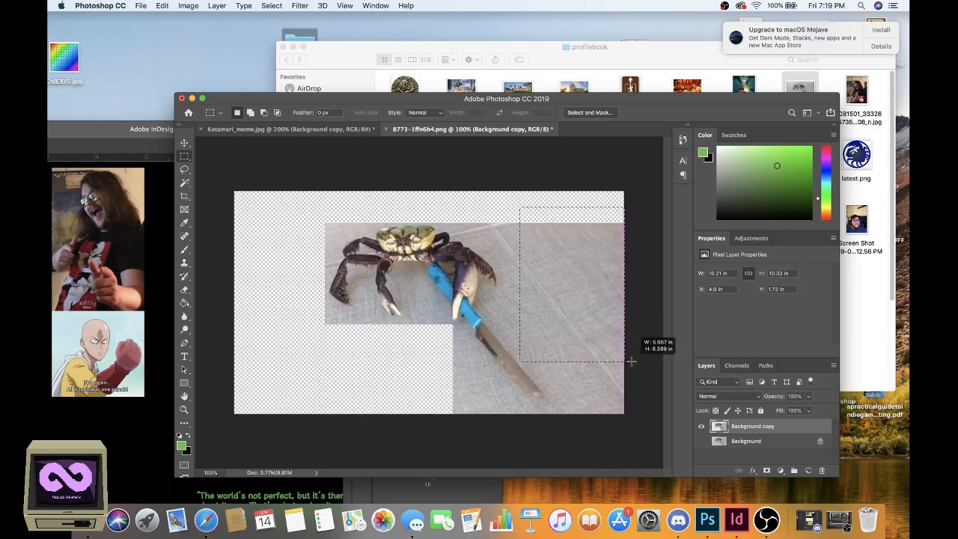
pyautogui.press('Delete')
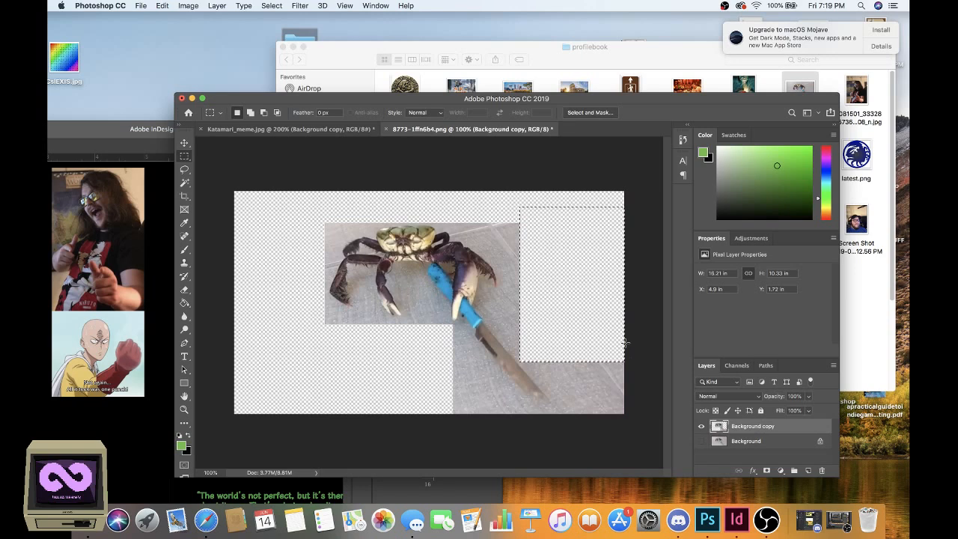
pyautogui.press('super+d')
# Step: Erase the floor around the crab's upper left leg with the Eraser at 200% zoom
pyautogui.click(185, 410)
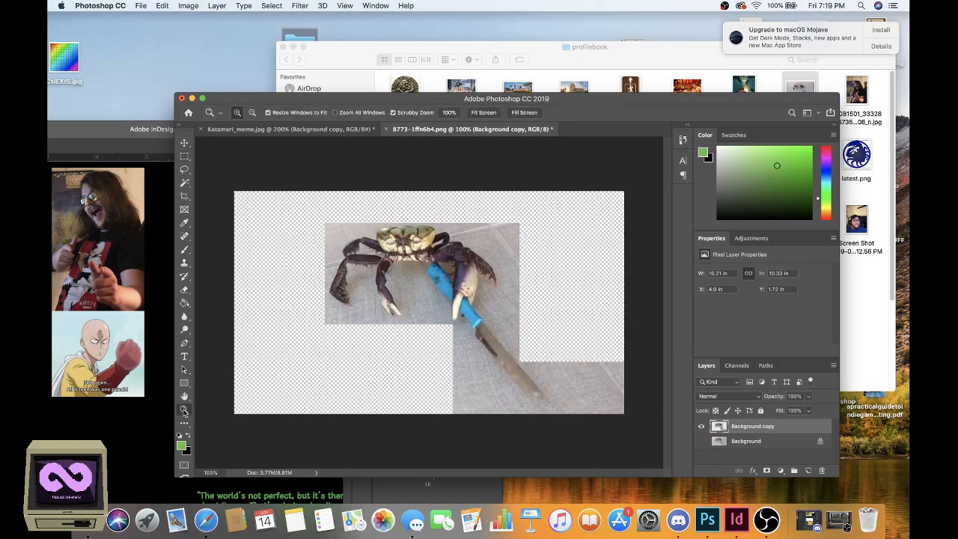
pyautogui.click(363, 310)
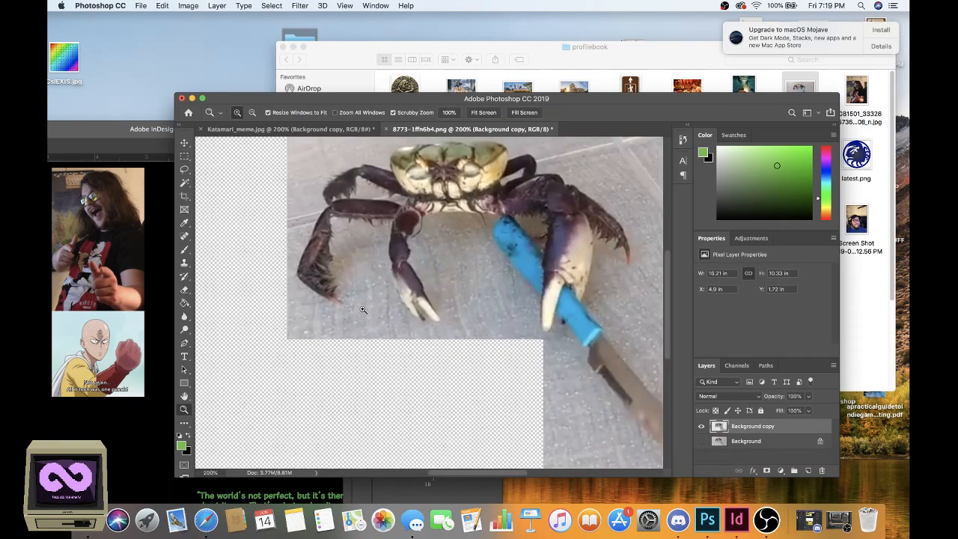
pyautogui.scroll(1, 364, 309)
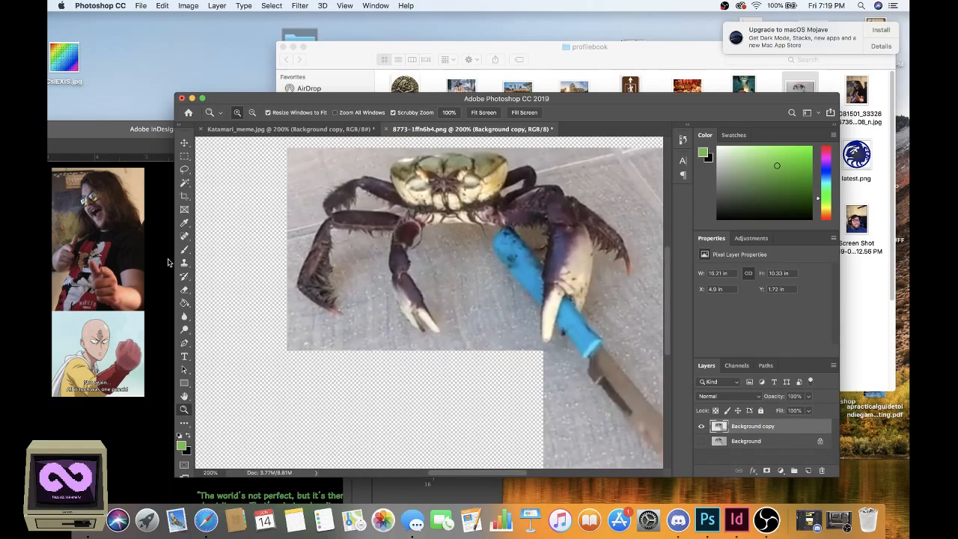
pyautogui.press('e')
pyautogui.moveTo(311, 154)
pyautogui.mouseDown()
pyautogui.moveTo(285, 154)
pyautogui.moveTo(283, 166)
pyautogui.mouseUp()
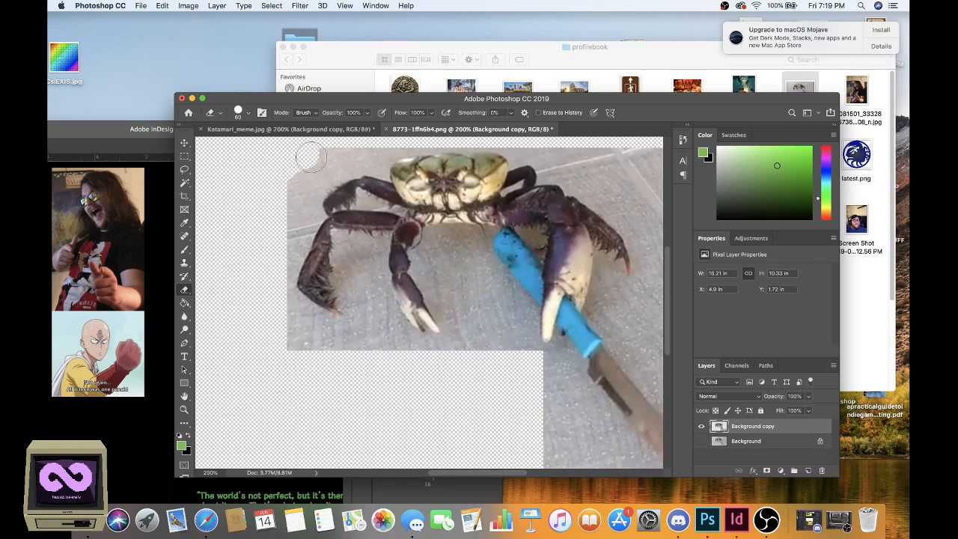
pyautogui.moveTo(338, 144)
pyautogui.mouseDown()
pyautogui.moveTo(291, 200)
pyautogui.moveTo(364, 149)
pyautogui.moveTo(302, 171)
pyautogui.moveTo(292, 234)
pyautogui.mouseUp()
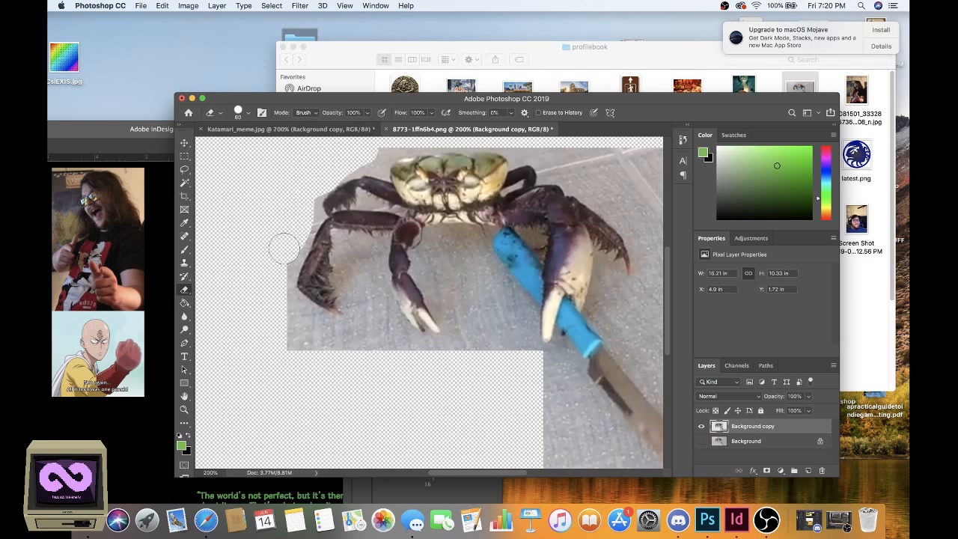
# Step: Reduce the Eraser size to 30 and erase the floor along the outside and below the tip of the outer left leg
pyautogui.press('[')
pyautogui.press('[')
pyautogui.press('[')
pyautogui.moveTo(315, 212); pyautogui.dragTo(298, 260)
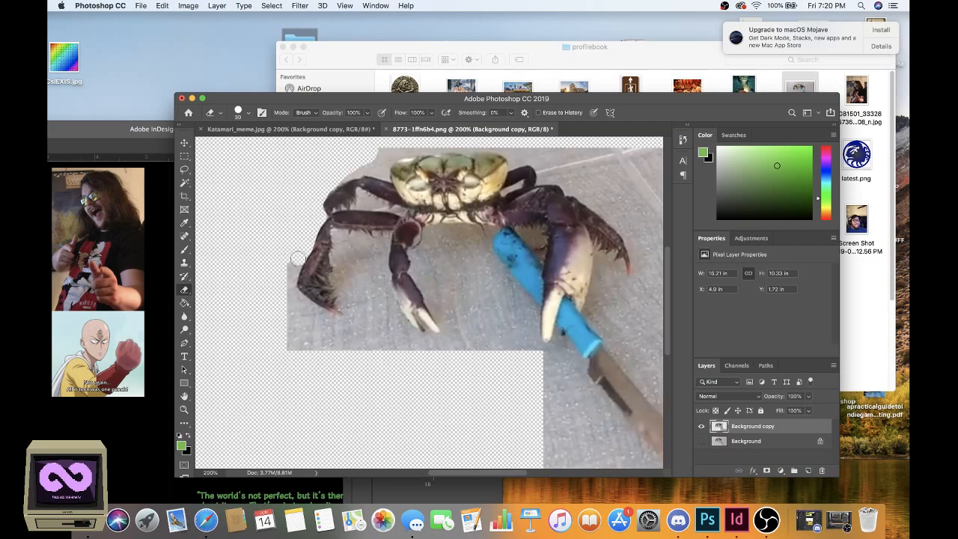
pyautogui.moveTo(334, 324)
pyautogui.mouseDown()
pyautogui.moveTo(299, 303)
pyautogui.moveTo(292, 273)
pyautogui.mouseUp()
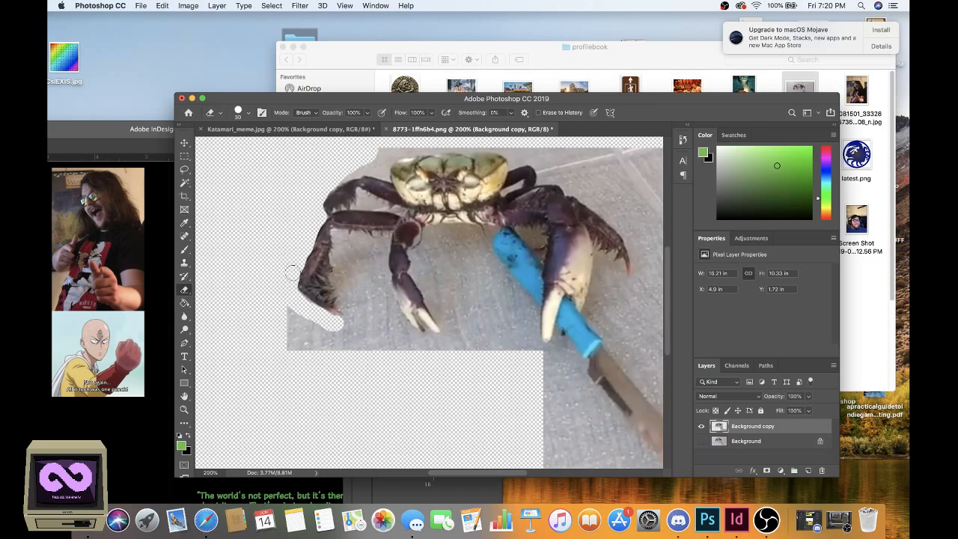
pyautogui.moveTo(292, 273)
pyautogui.mouseDown()
pyautogui.moveTo(304, 307)
pyautogui.moveTo(355, 352)
pyautogui.moveTo(305, 368)
pyautogui.mouseUp()
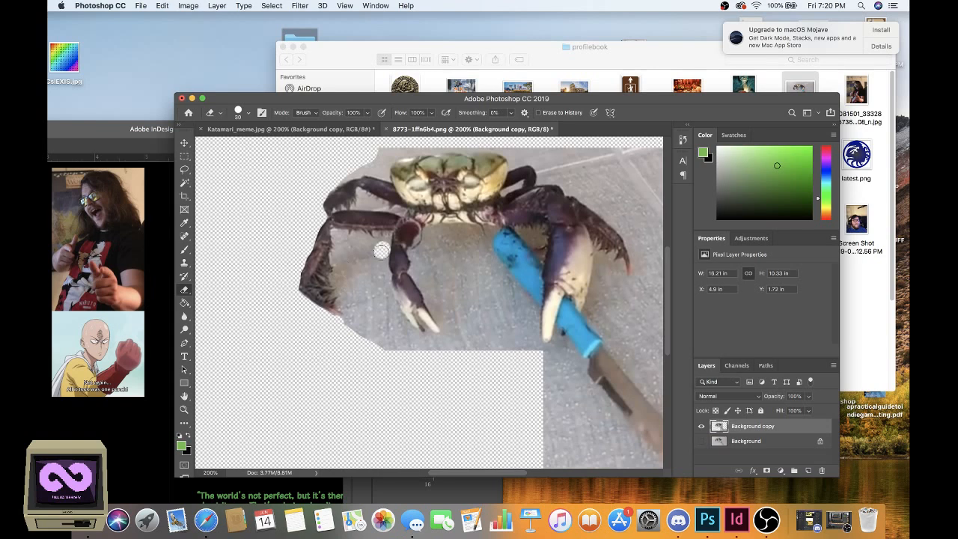
# Step: Erase the floor between the crab's outer left leg and small left claw, and around the claw's tip
pyautogui.moveTo(381, 250)
pyautogui.mouseDown()
pyautogui.moveTo(348, 324)
pyautogui.moveTo(339, 239)
pyautogui.moveTo(358, 249)
pyautogui.moveTo(342, 254)
pyautogui.moveTo(343, 269)
pyautogui.mouseUp()
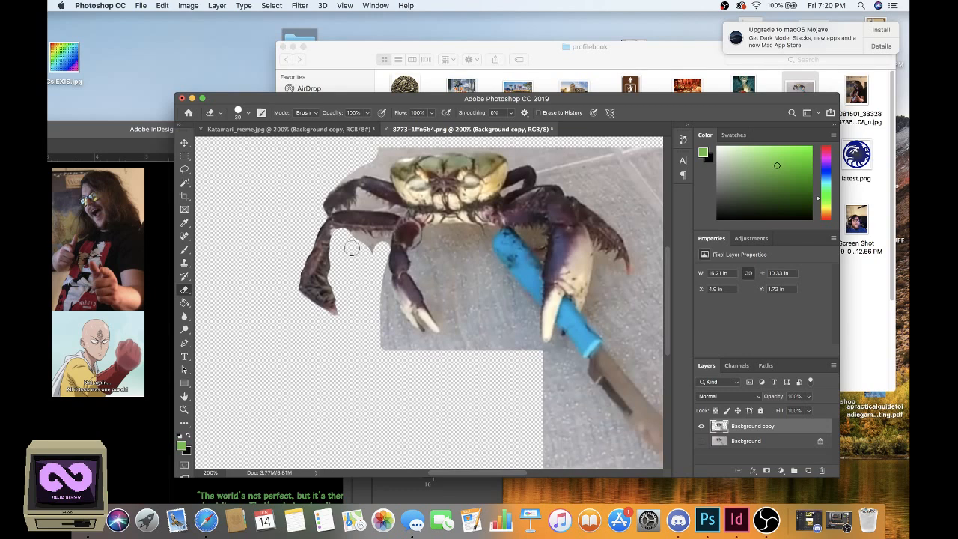
pyautogui.moveTo(352, 248)
pyautogui.mouseDown()
pyautogui.moveTo(357, 237)
pyautogui.moveTo(373, 262)
pyautogui.moveTo(371, 237)
pyautogui.mouseUp()
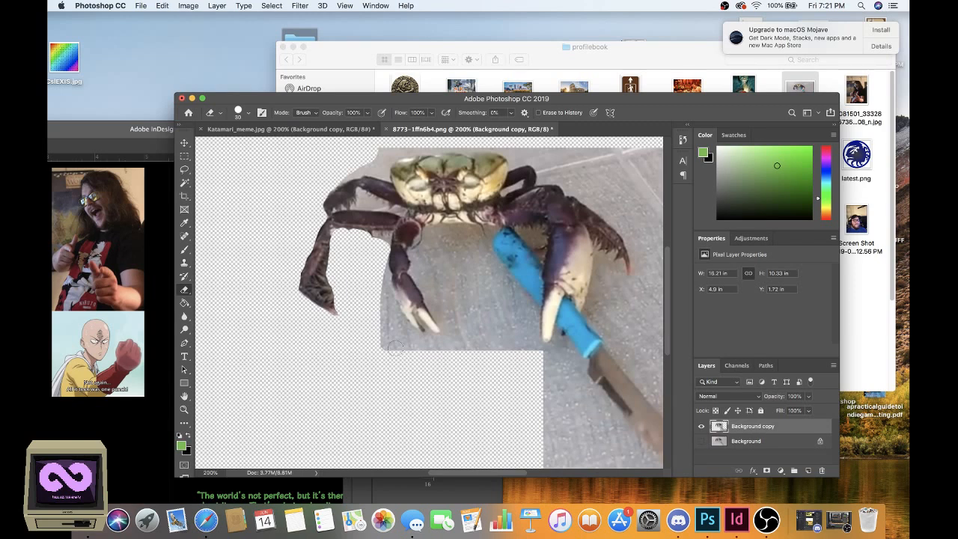
pyautogui.moveTo(398, 322)
pyautogui.mouseDown()
pyautogui.moveTo(406, 333)
pyautogui.moveTo(378, 263)
pyautogui.mouseUp()
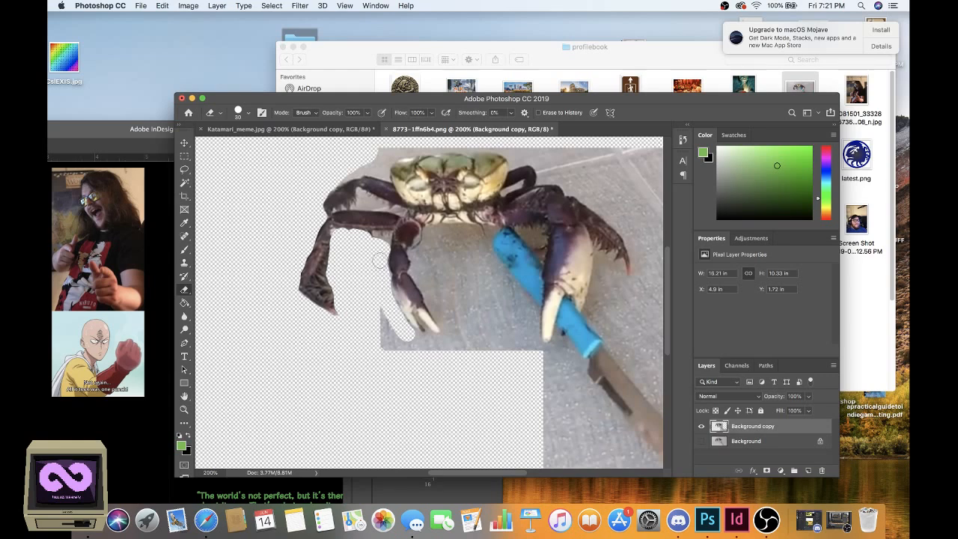
pyautogui.moveTo(379, 260)
pyautogui.mouseDown()
pyautogui.moveTo(378, 323)
pyautogui.moveTo(393, 363)
pyautogui.moveTo(401, 331)
pyautogui.moveTo(451, 369)
pyautogui.moveTo(409, 341)
pyautogui.moveTo(443, 349)
pyautogui.mouseUp()
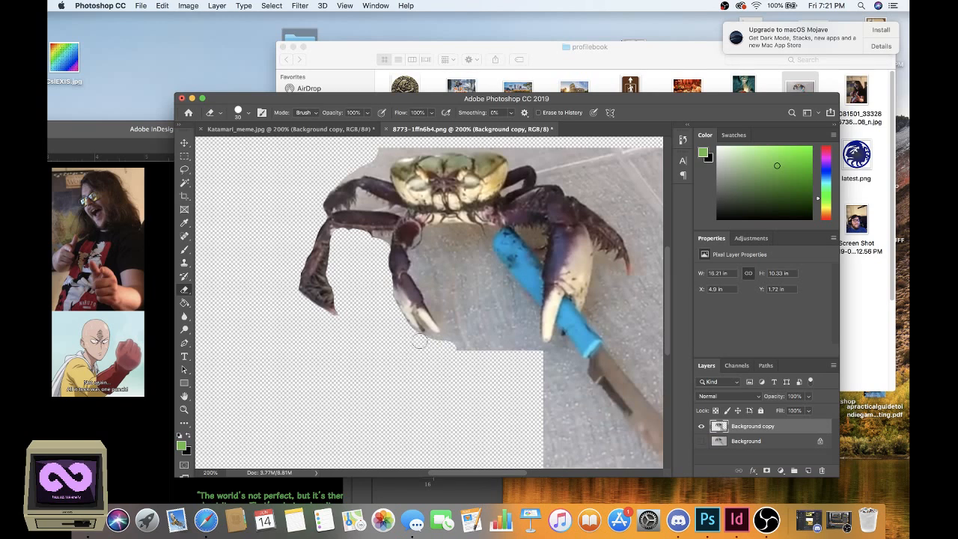
pyautogui.moveTo(429, 339); pyautogui.dragTo(411, 339)
# Step: Erase the floor along the inner side of the small left claw and directly under the crab's body
pyautogui.click(465, 233)
pyautogui.moveTo(465, 232)
pyautogui.mouseDown()
pyautogui.moveTo(465, 341)
pyautogui.moveTo(453, 352)
pyautogui.moveTo(468, 331)
pyautogui.moveTo(466, 342)
pyautogui.moveTo(440, 337)
pyautogui.mouseUp()
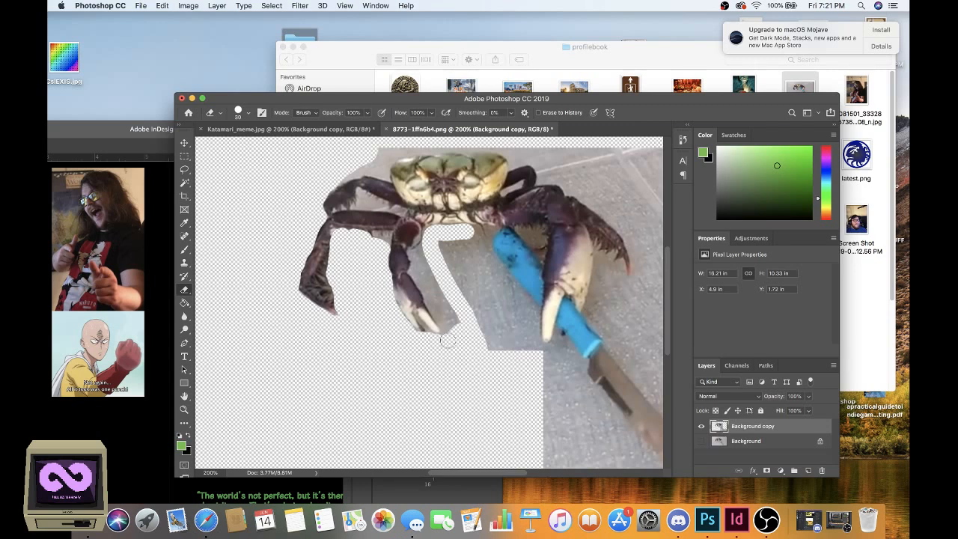
pyautogui.moveTo(447, 340); pyautogui.dragTo(449, 294)
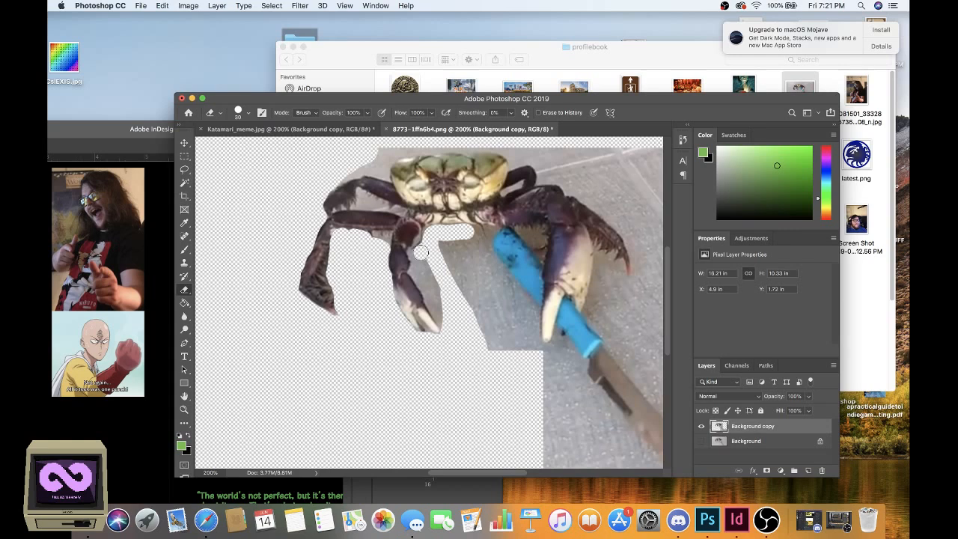
pyautogui.moveTo(420, 252)
pyautogui.mouseDown()
pyautogui.moveTo(426, 246)
pyautogui.moveTo(433, 292)
pyautogui.moveTo(421, 267)
pyautogui.mouseUp()
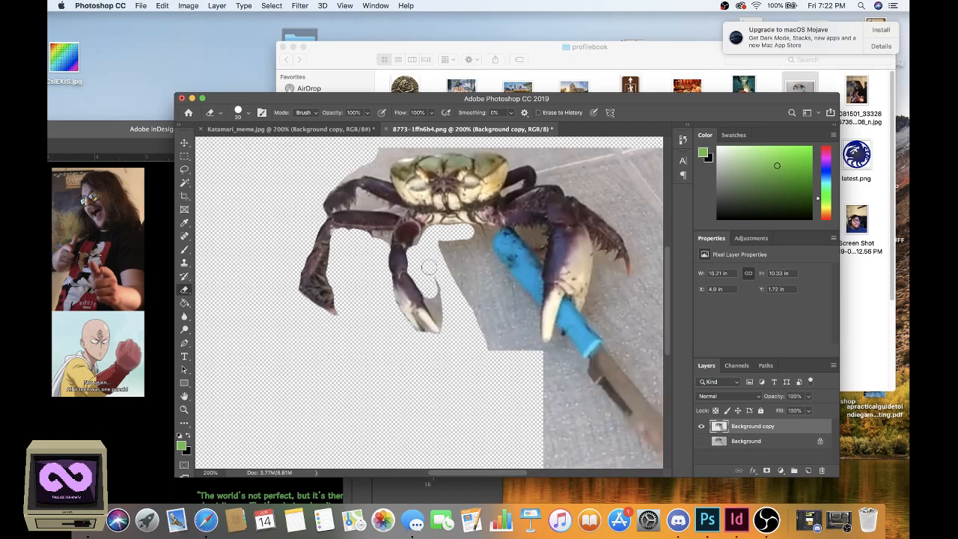
pyautogui.moveTo(429, 268)
pyautogui.mouseDown()
pyautogui.moveTo(448, 325)
pyautogui.moveTo(432, 294)
pyautogui.mouseUp()
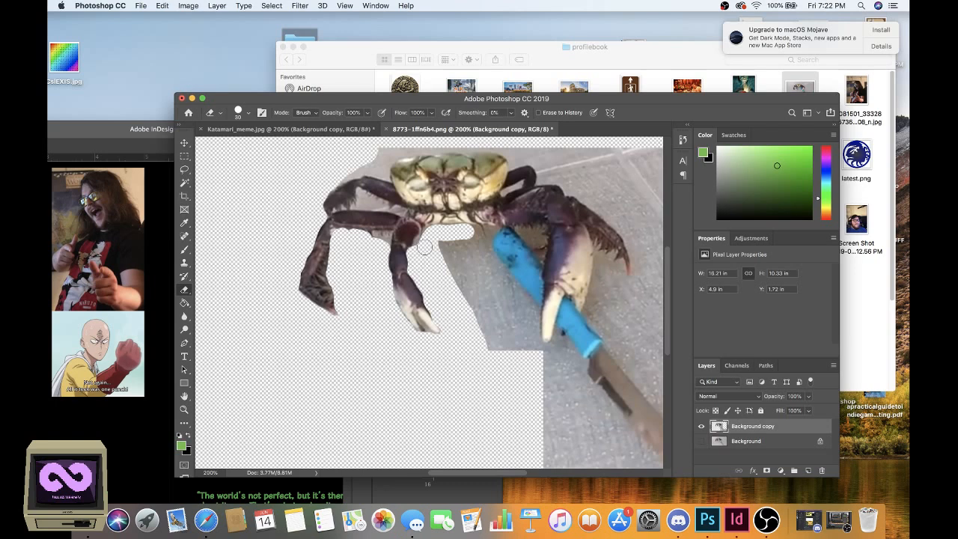
pyautogui.moveTo(425, 235); pyautogui.dragTo(430, 240)
# Step: Erase the remaining floor between the small left claw and the blue knife handle
pyautogui.moveTo(422, 252); pyautogui.dragTo(471, 324)
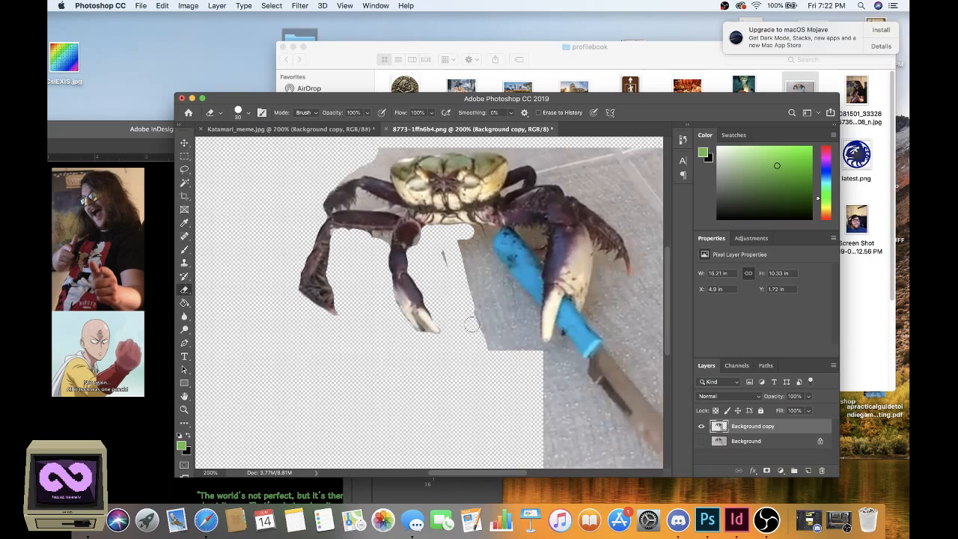
pyautogui.moveTo(445, 259); pyautogui.dragTo(492, 344)
pyautogui.moveTo(473, 235)
pyautogui.mouseDown()
pyautogui.moveTo(470, 280)
pyautogui.moveTo(482, 323)
pyautogui.mouseUp()
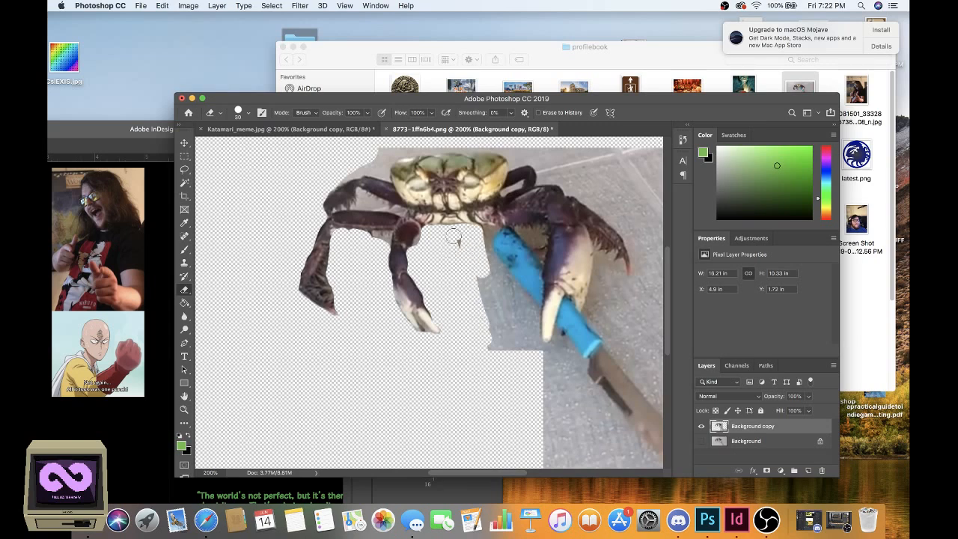
pyautogui.moveTo(453, 239)
pyautogui.mouseDown()
pyautogui.moveTo(483, 317)
pyautogui.moveTo(494, 297)
pyautogui.moveTo(527, 343)
pyautogui.mouseUp()
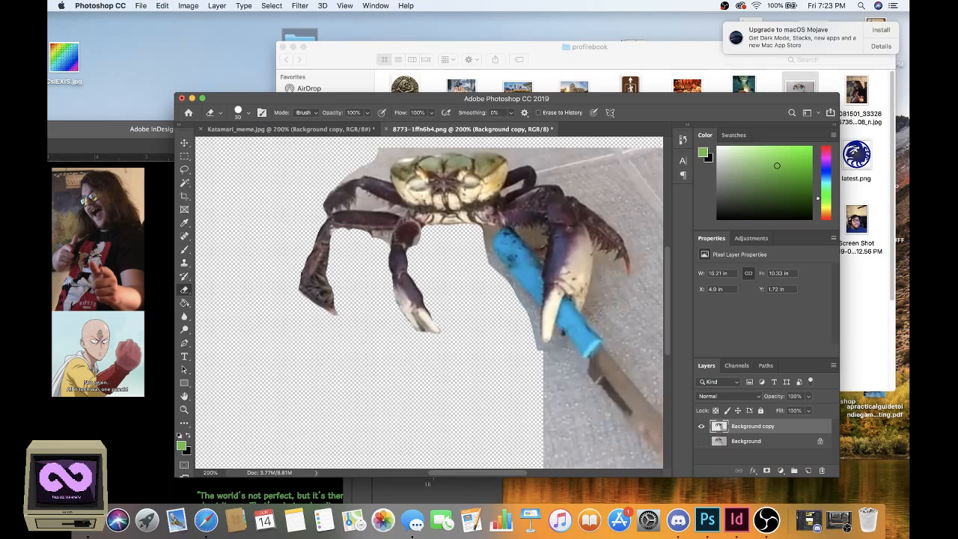
# Step: Erase a strip of floor along the upper edge of the knife, from the handle to beyond the blade's tip
pyautogui.moveTo(594, 313); pyautogui.dragTo(664, 384)
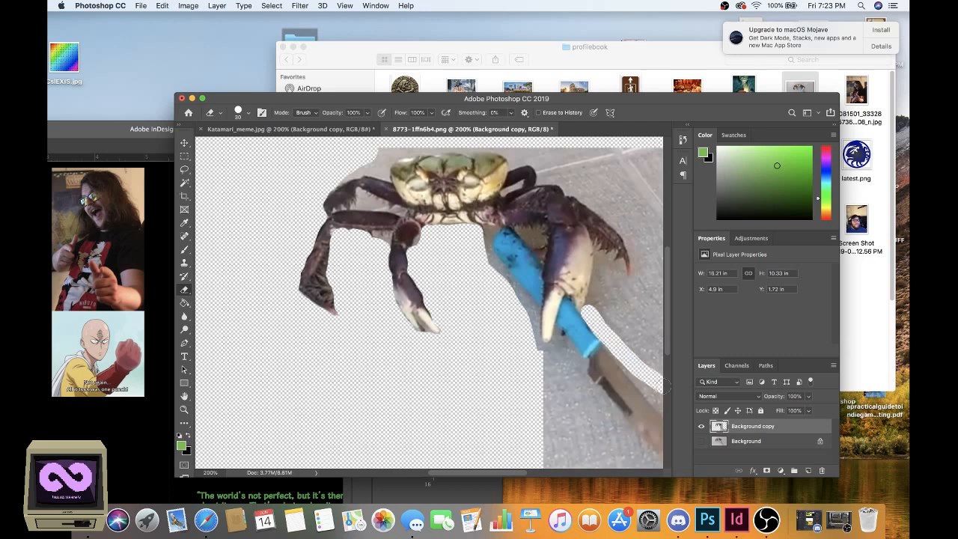
pyautogui.scroll(-2, 664, 383)
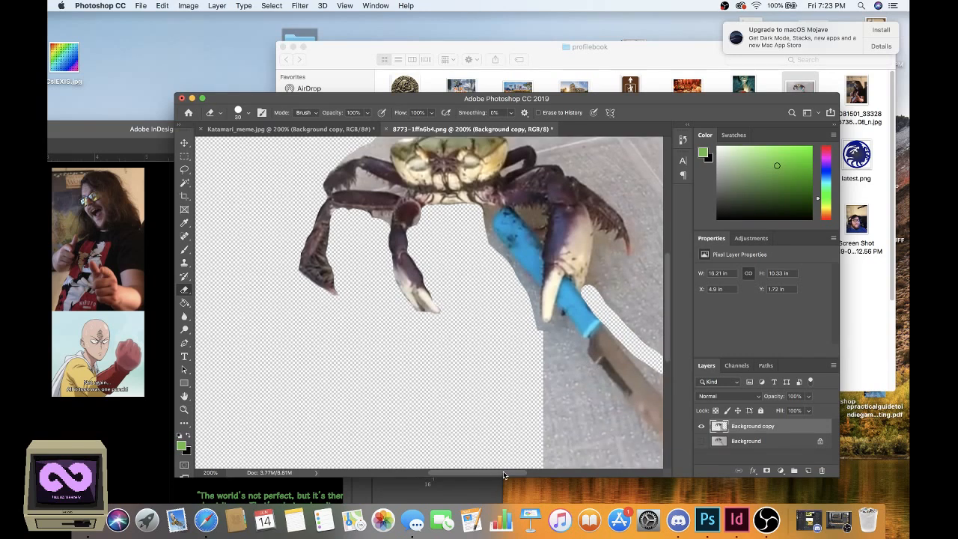
pyautogui.moveTo(505, 475); pyautogui.dragTo(544, 487)
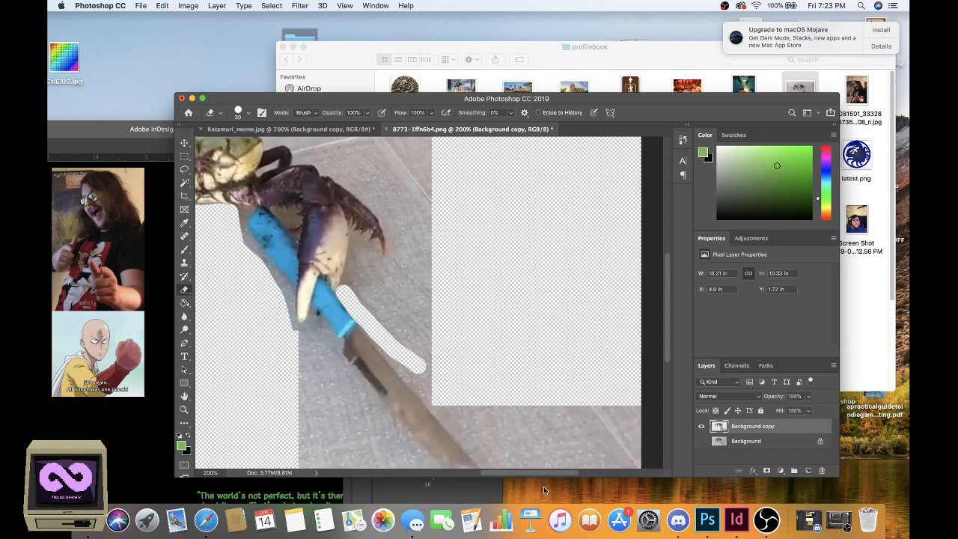
pyautogui.scroll(-5, 419, 300)
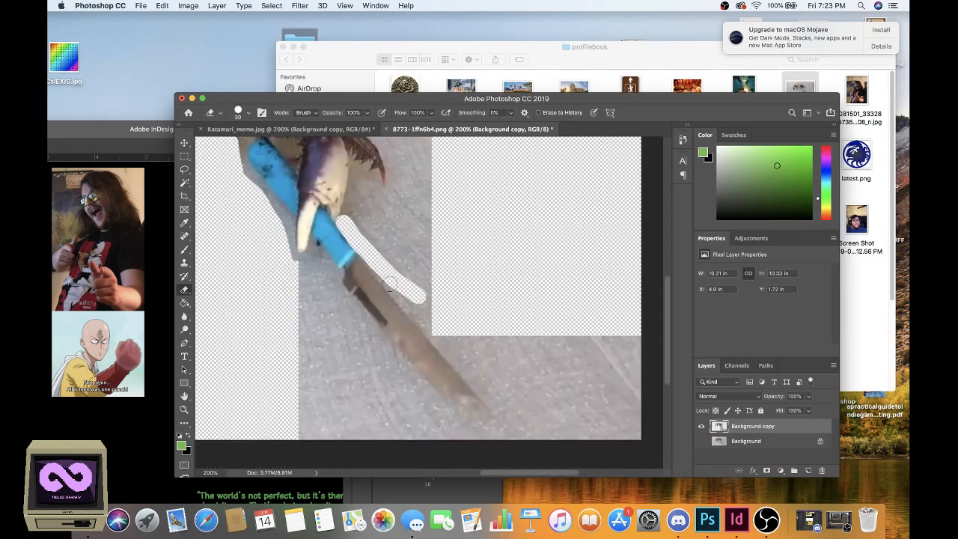
pyautogui.moveTo(391, 283); pyautogui.dragTo(562, 438)
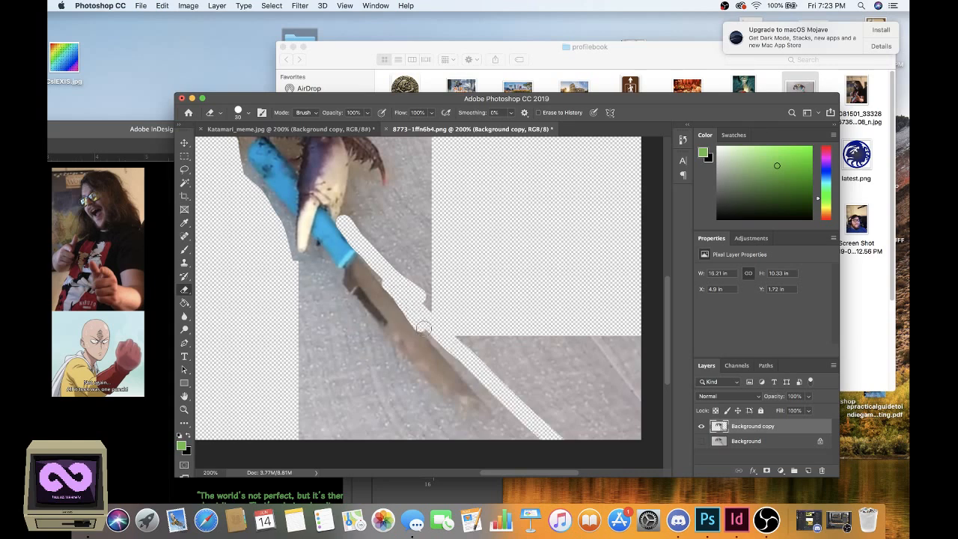
pyautogui.moveTo(424, 329); pyautogui.dragTo(437, 344)
pyautogui.moveTo(400, 298); pyautogui.dragTo(558, 441)
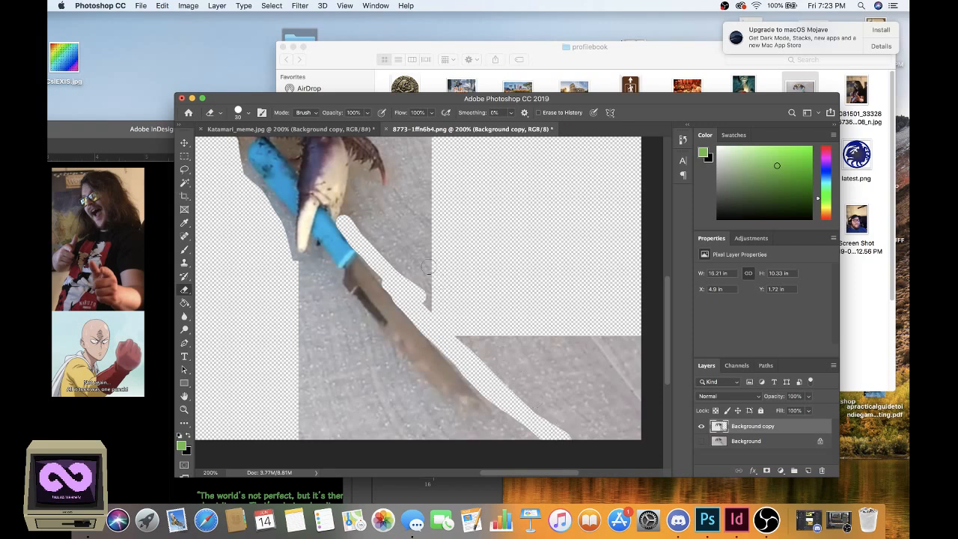
# Step: Erase the leftover floor to the right of the knife blade, including the lower corner and stray fragments
pyautogui.moveTo(427, 267)
pyautogui.mouseDown()
pyautogui.moveTo(521, 395)
pyautogui.moveTo(438, 332)
pyautogui.moveTo(476, 381)
pyautogui.moveTo(546, 437)
pyautogui.mouseUp()
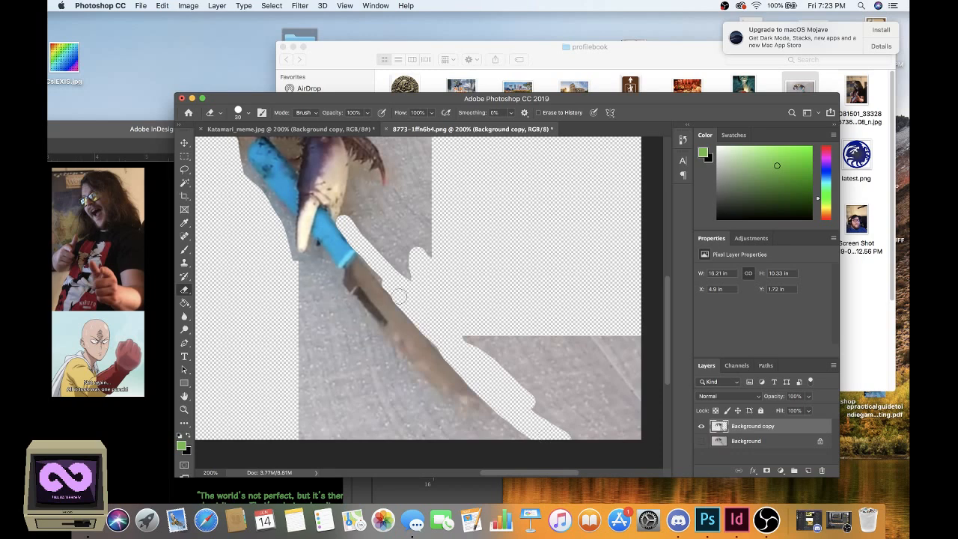
pyautogui.moveTo(400, 297); pyautogui.dragTo(376, 262)
pyautogui.moveTo(479, 341); pyautogui.dragTo(614, 444)
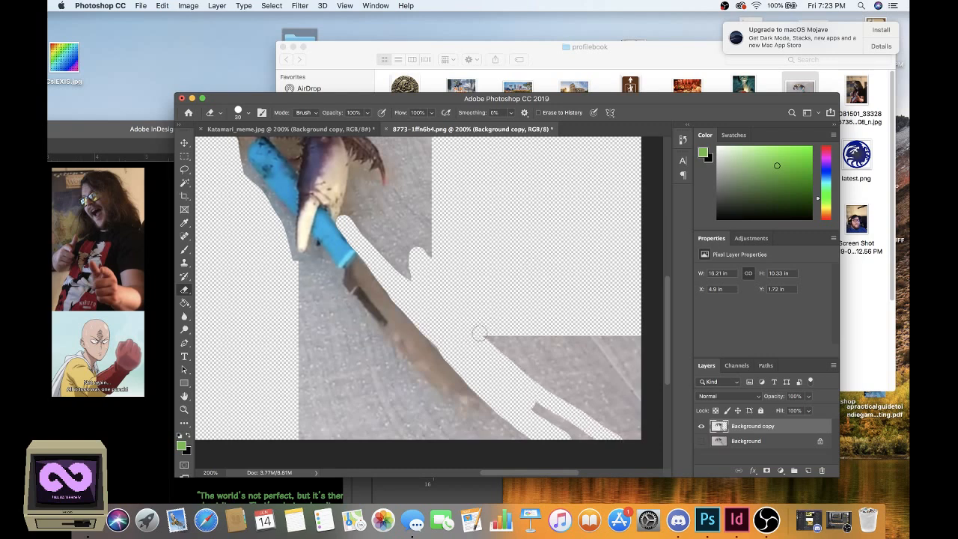
pyautogui.moveTo(479, 333)
pyautogui.mouseDown()
pyautogui.moveTo(535, 377)
pyautogui.moveTo(516, 343)
pyautogui.moveTo(522, 330)
pyautogui.moveTo(554, 343)
pyautogui.moveTo(650, 408)
pyautogui.moveTo(556, 335)
pyautogui.moveTo(657, 402)
pyautogui.moveTo(643, 379)
pyautogui.moveTo(654, 346)
pyautogui.mouseUp()
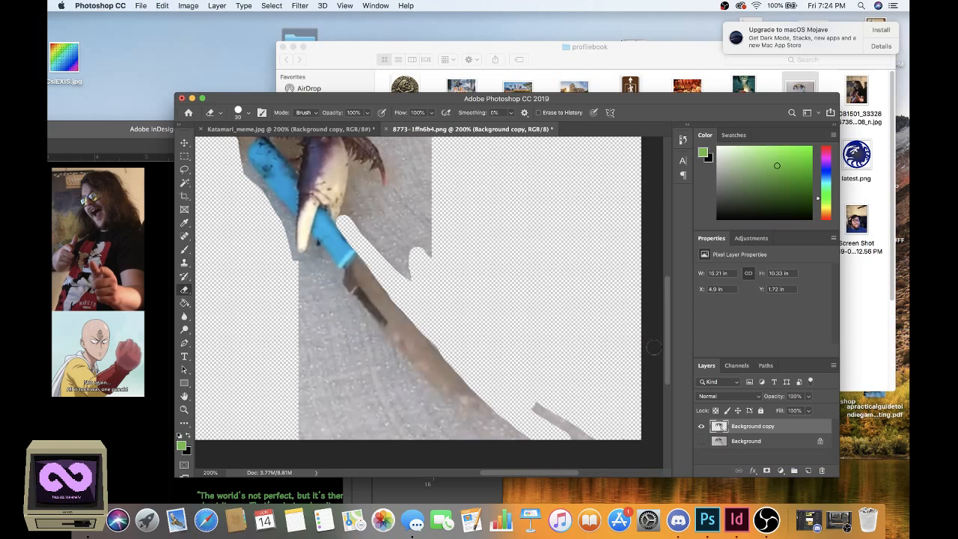
pyautogui.moveTo(590, 428); pyautogui.dragTo(535, 413)
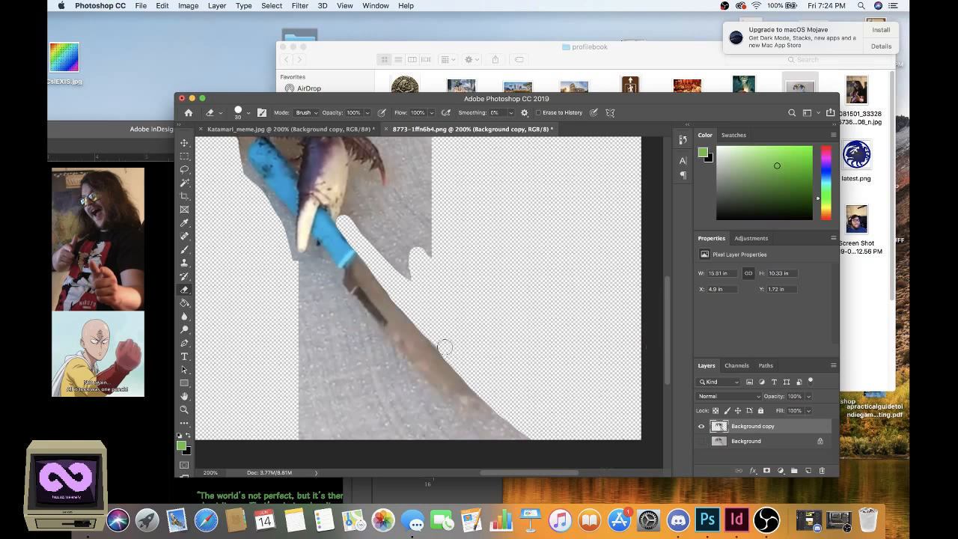
# Step: Erase the floor above the knife-holding claw, from beside the shell down to the serrated pincer
pyautogui.moveTo(445, 348); pyautogui.dragTo(442, 342)
pyautogui.scroll(-2, 449, 338)
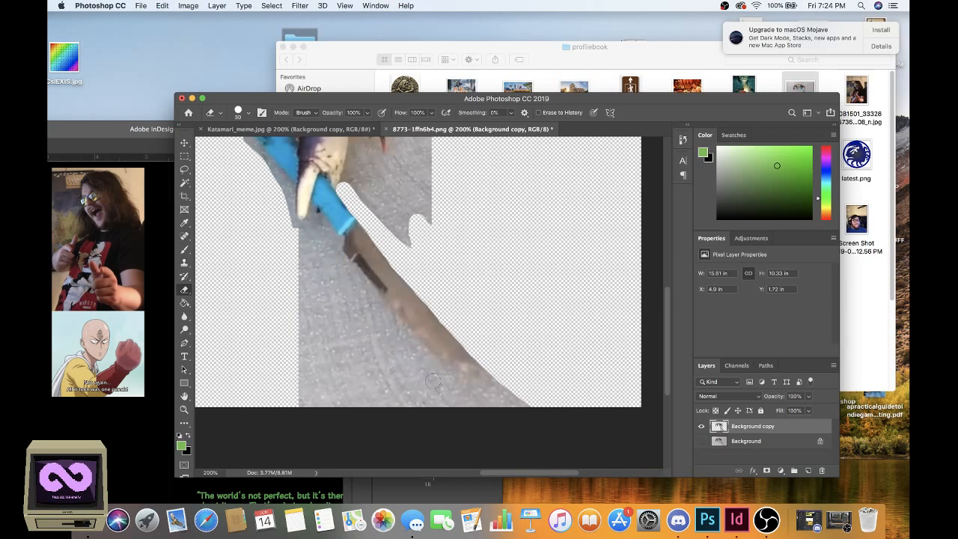
pyautogui.scroll(4, 434, 382)
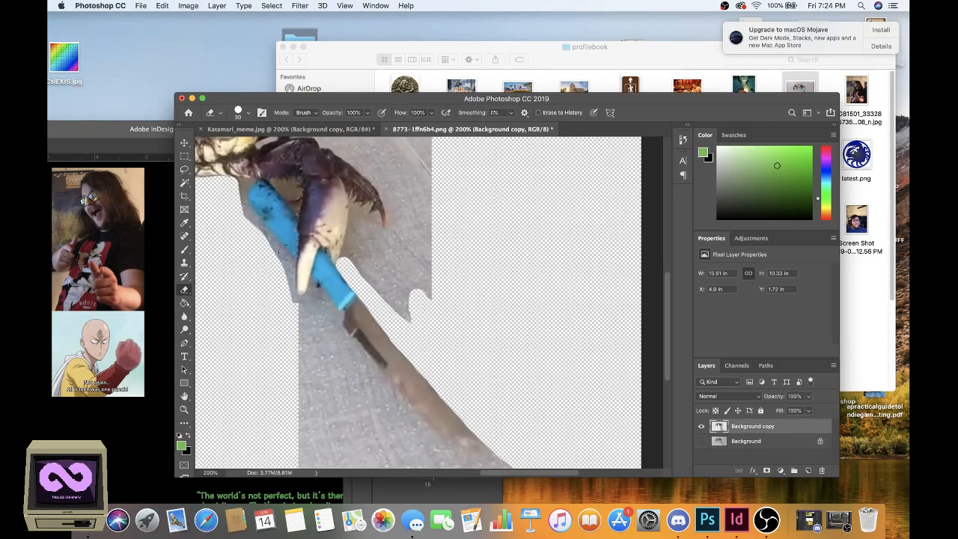
pyautogui.scroll(3, 283, 193)
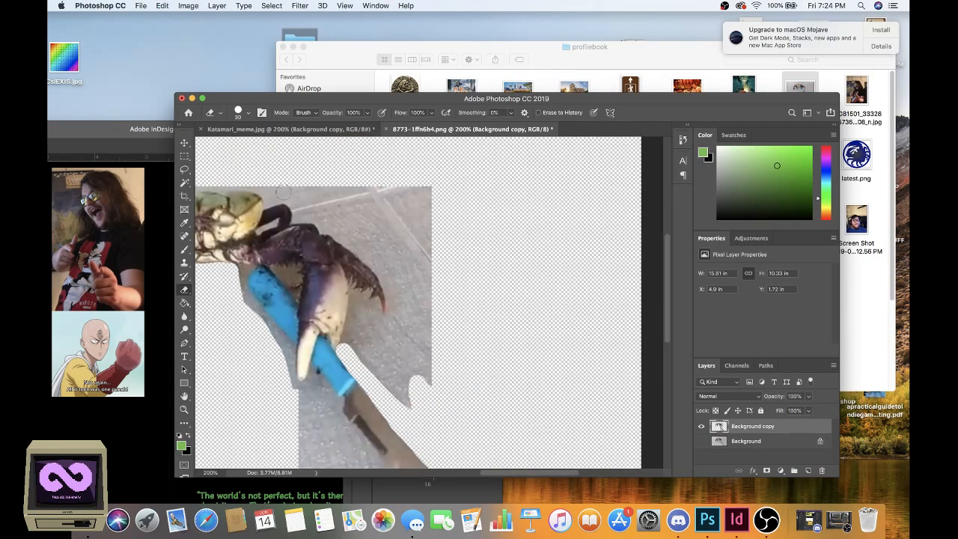
pyautogui.moveTo(283, 192)
pyautogui.mouseDown()
pyautogui.moveTo(473, 278)
pyautogui.moveTo(301, 180)
pyautogui.moveTo(414, 231)
pyautogui.moveTo(311, 185)
pyautogui.mouseUp()
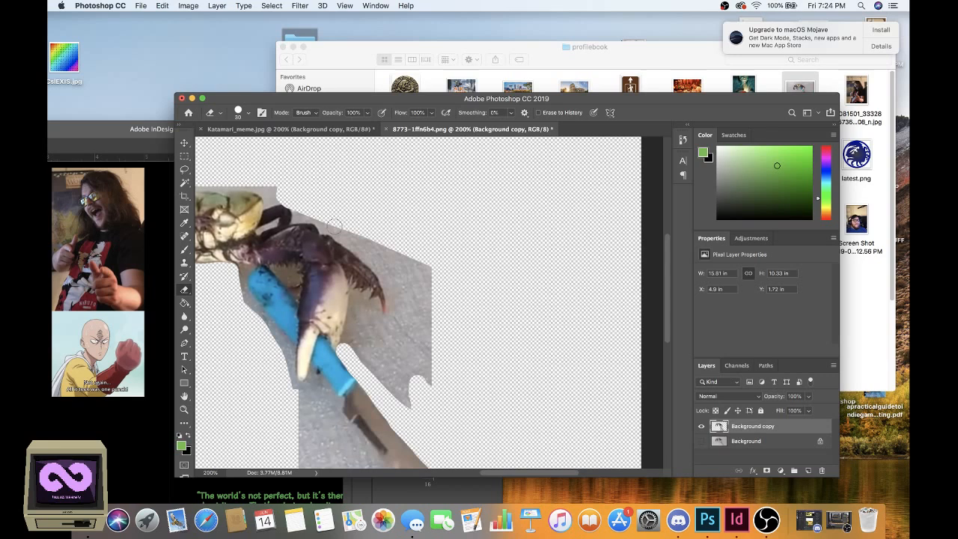
pyautogui.moveTo(335, 225)
pyautogui.mouseDown()
pyautogui.moveTo(368, 259)
pyautogui.moveTo(383, 227)
pyautogui.moveTo(347, 236)
pyautogui.moveTo(326, 225)
pyautogui.moveTo(355, 235)
pyautogui.mouseUp()
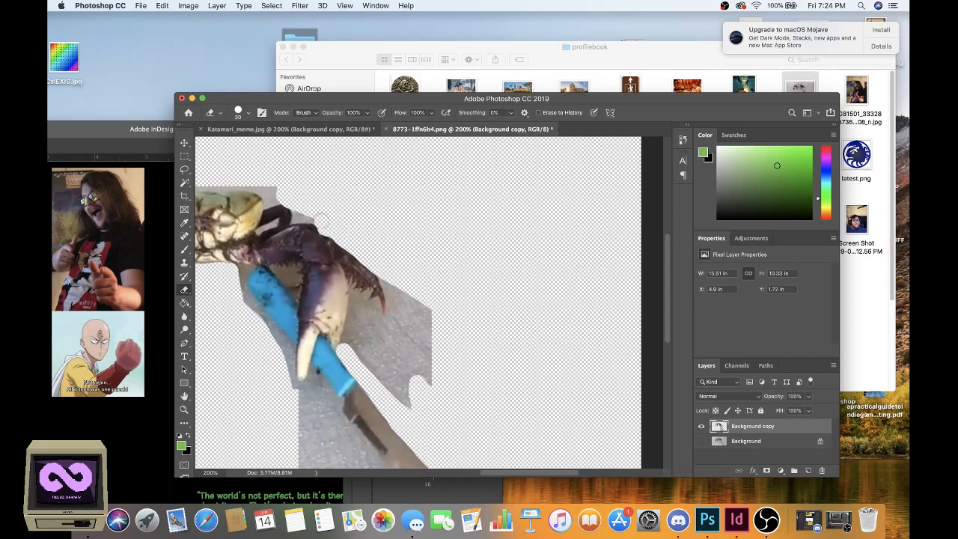
# Step: Erase the floor beneath the serrated pincer, between the large claw and the knife
pyautogui.scroll(-2, 408, 299)
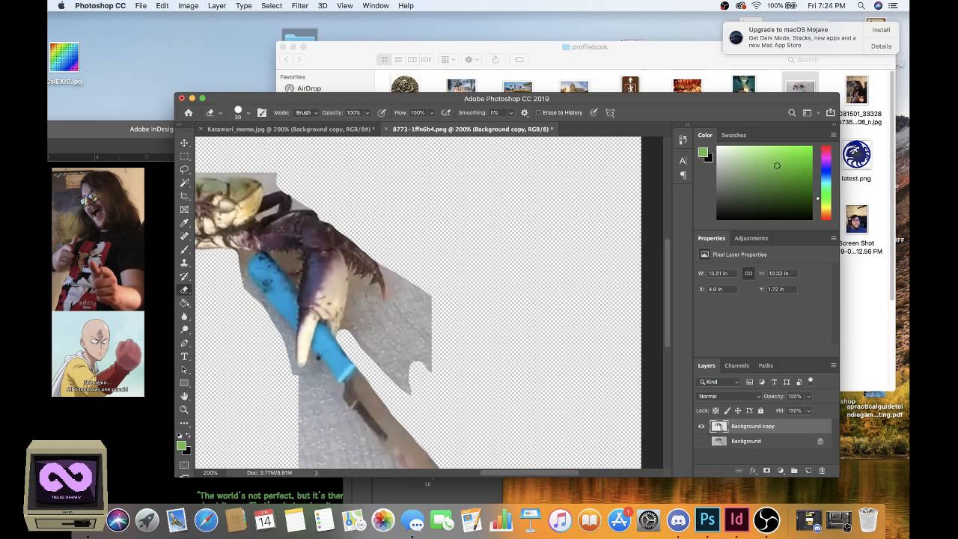
pyautogui.moveTo(372, 295); pyautogui.dragTo(390, 376)
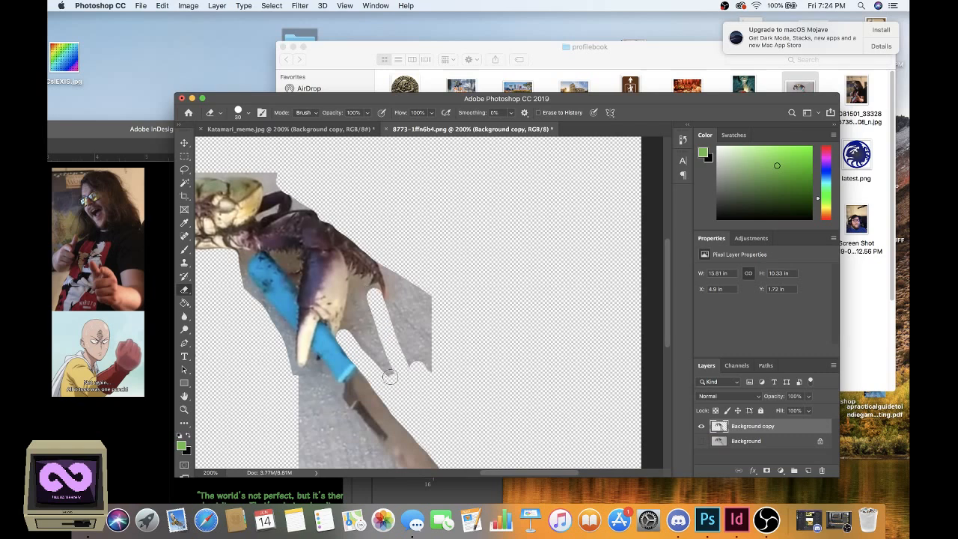
pyautogui.moveTo(354, 299); pyautogui.dragTo(384, 348)
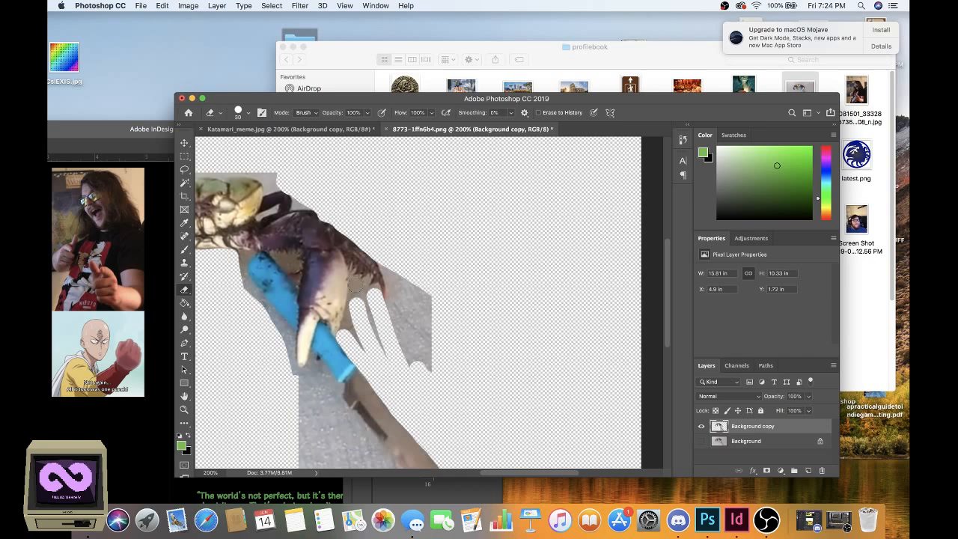
pyautogui.moveTo(357, 284)
pyautogui.mouseDown()
pyautogui.moveTo(349, 328)
pyautogui.moveTo(359, 286)
pyautogui.moveTo(373, 296)
pyautogui.mouseUp()
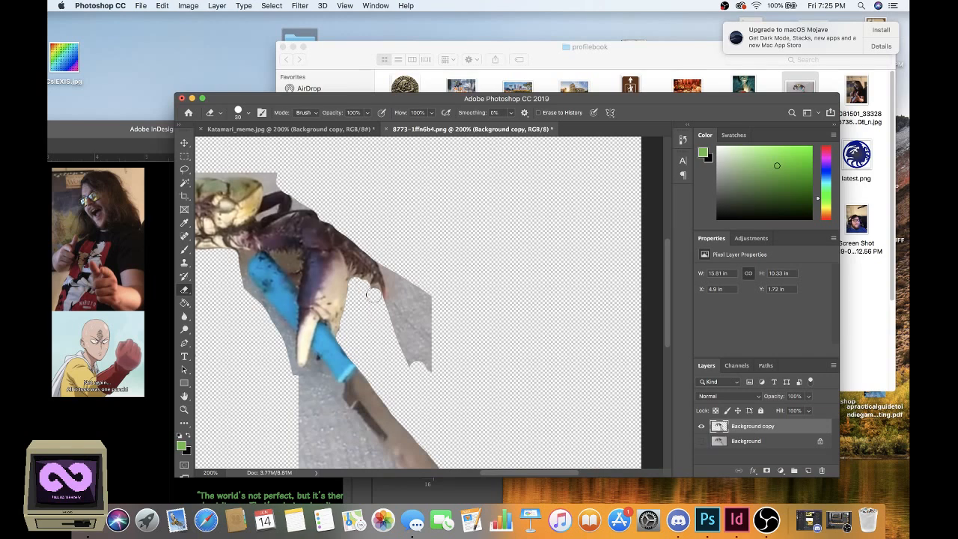
# Step: Erase the floor closely around the serrated pincer's tip and clear the isolated patch beyond it
pyautogui.press('[')
pyautogui.press('[')
pyautogui.click(365, 283)
pyautogui.moveTo(383, 270); pyautogui.dragTo(382, 302)
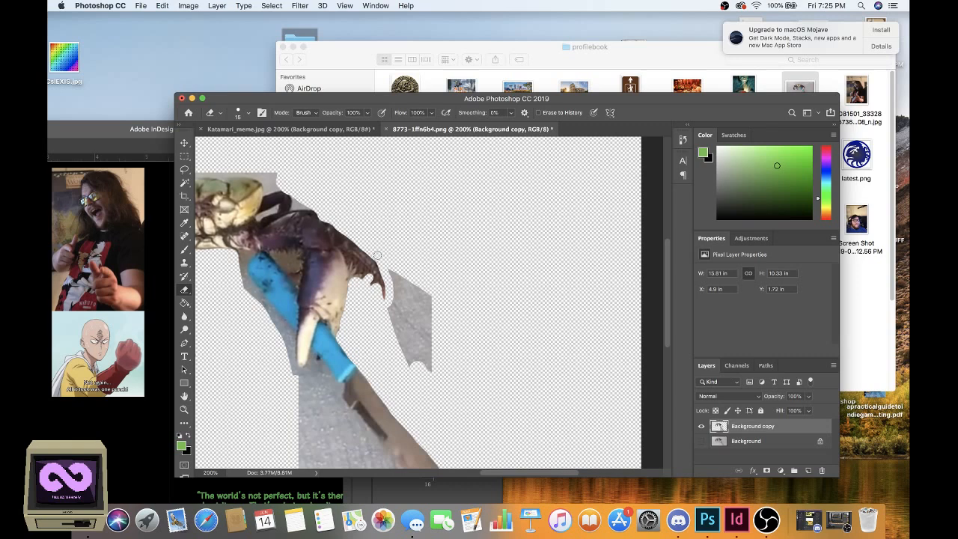
pyautogui.press(']')
pyautogui.press(']')
pyautogui.moveTo(400, 277)
pyautogui.mouseDown()
pyautogui.moveTo(396, 313)
pyautogui.moveTo(399, 293)
pyautogui.moveTo(432, 304)
pyautogui.moveTo(437, 364)
pyautogui.mouseUp()
# Step: Erase the outer floor below the knife handle and trim the floor just past the blade's tip
pyautogui.scroll(-3, 447, 363)
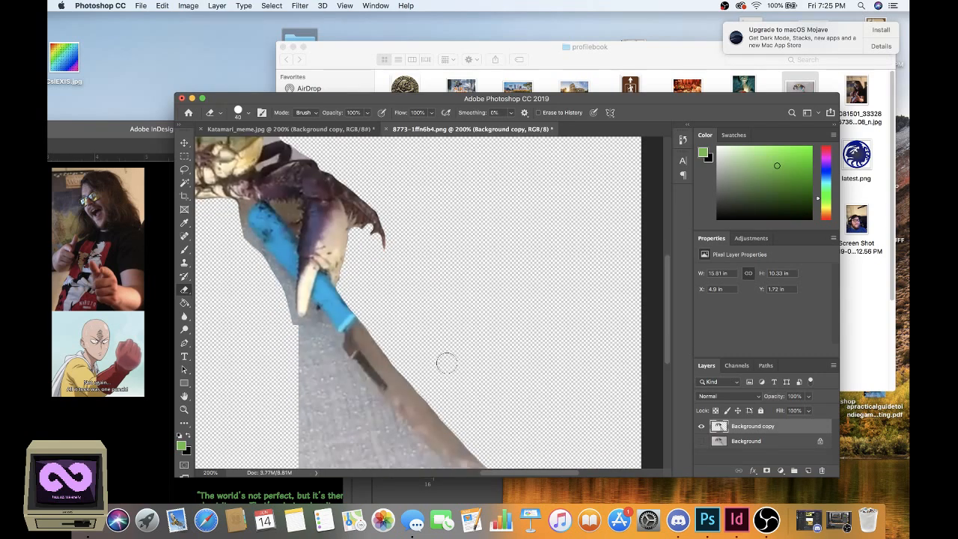
pyautogui.scroll(-3, 446, 363)
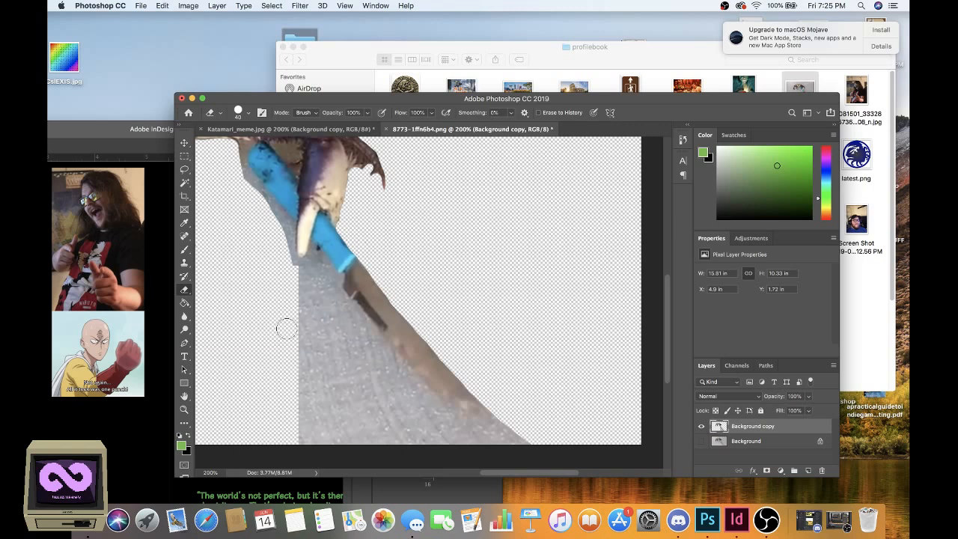
pyautogui.moveTo(332, 280)
pyautogui.mouseDown()
pyautogui.moveTo(291, 332)
pyautogui.moveTo(290, 297)
pyautogui.moveTo(298, 274)
pyautogui.moveTo(330, 278)
pyautogui.moveTo(287, 411)
pyautogui.moveTo(303, 459)
pyautogui.mouseUp()
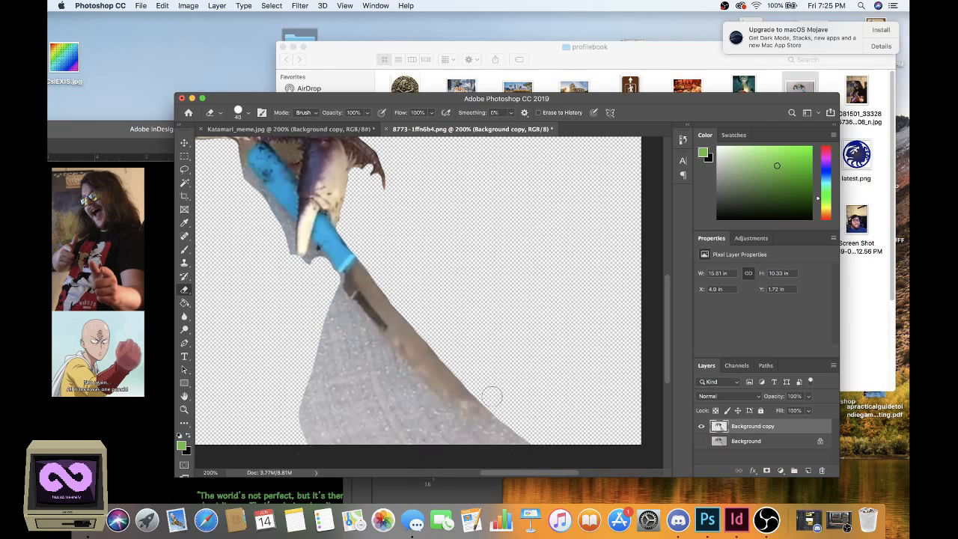
pyautogui.moveTo(492, 397); pyautogui.dragTo(501, 417)
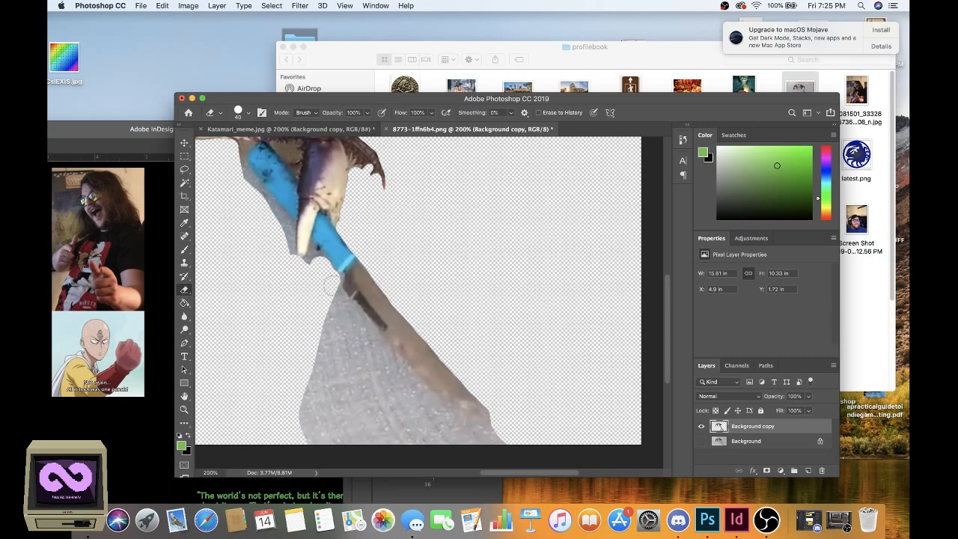
# Step: Erase a narrow strip of floor along the lower edge of the knife blade, from the handle towards the tip
pyautogui.press('[')
pyautogui.press('[')
pyautogui.press('[')
pyautogui.press('[')
pyautogui.press('[')
pyautogui.press('[')
pyautogui.press('[')
pyautogui.moveTo(341, 286); pyautogui.dragTo(344, 294)
pyautogui.press(']')
pyautogui.press(']')
pyautogui.moveTo(346, 301)
pyautogui.mouseDown()
pyautogui.moveTo(439, 418)
pyautogui.moveTo(487, 429)
pyautogui.moveTo(496, 421)
pyautogui.moveTo(473, 427)
pyautogui.moveTo(487, 419)
pyautogui.moveTo(384, 381)
pyautogui.mouseUp()
pyautogui.press('super+z')
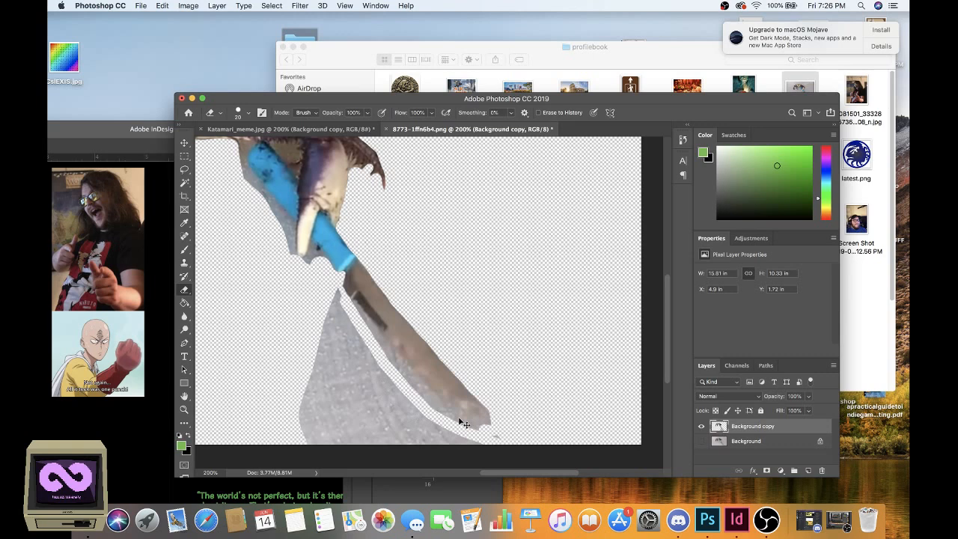
pyautogui.press('super+z')
pyautogui.moveTo(361, 321); pyautogui.dragTo(416, 389)
pyautogui.press('super+z')
# Step: Refine the blade's lower edge and tip by erasing the remaining floor fringe with the Eraser at 300% zoom
pyautogui.click(184, 409)
pyautogui.click(216, 327)
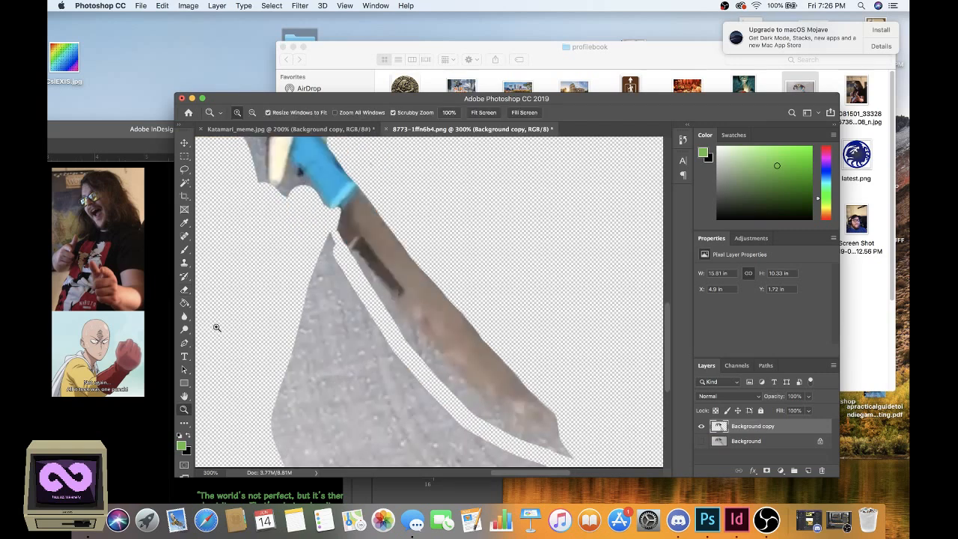
pyautogui.press('e')
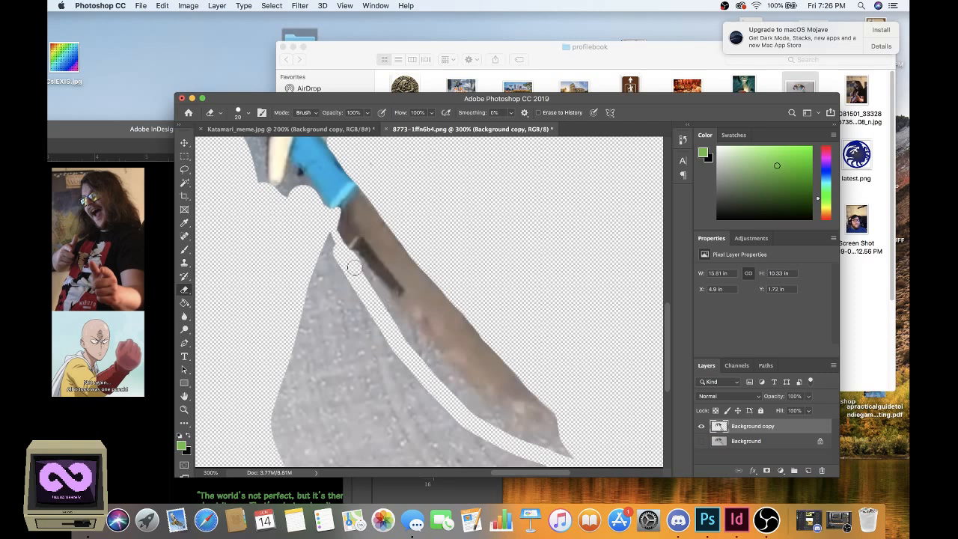
pyautogui.moveTo(354, 267)
pyautogui.mouseDown()
pyautogui.moveTo(445, 380)
pyautogui.moveTo(527, 432)
pyautogui.moveTo(583, 452)
pyautogui.mouseUp()
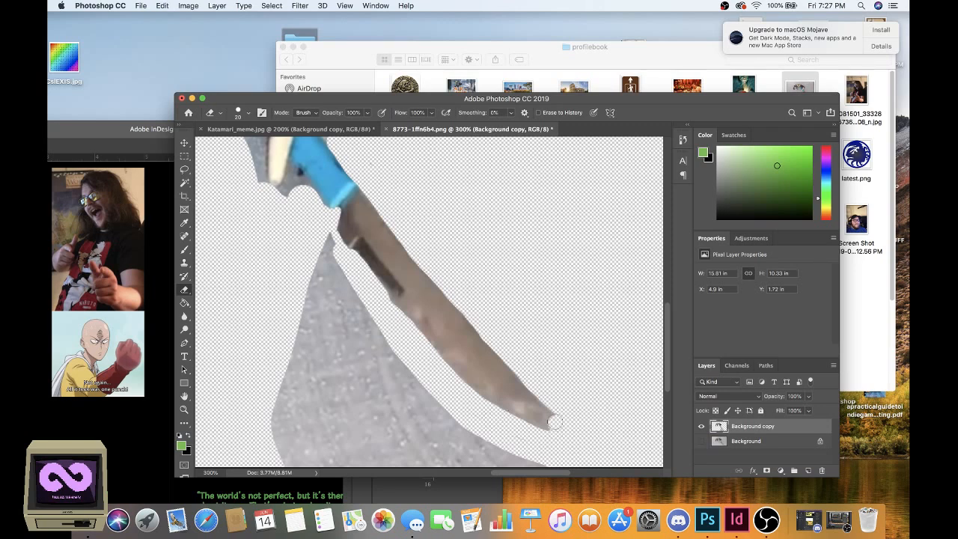
pyautogui.moveTo(554, 422)
pyautogui.mouseDown()
pyautogui.moveTo(547, 408)
pyautogui.moveTo(509, 421)
pyautogui.mouseUp()
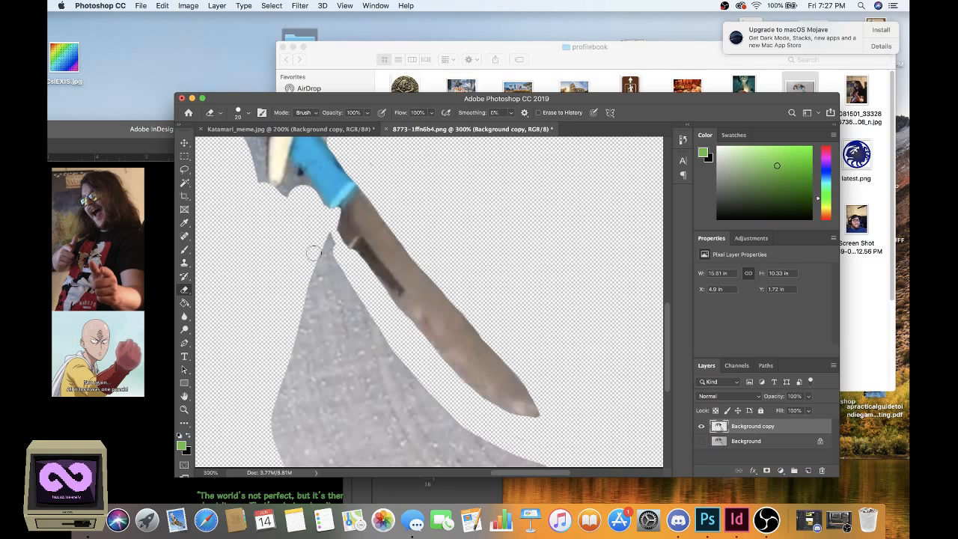
# Step: Erase the floor between the white claw tip and the lower end of the blue knife handle
pyautogui.scroll(2, 313, 253)
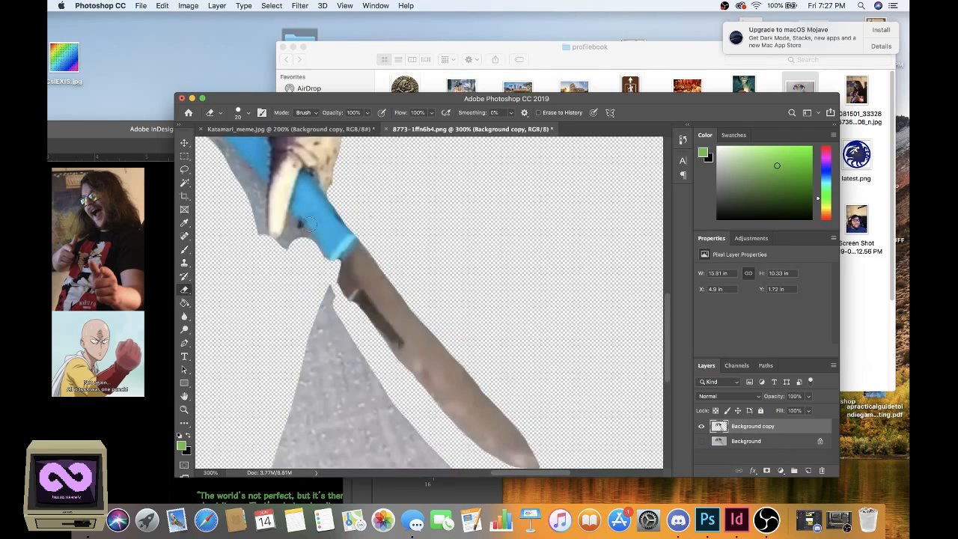
pyautogui.scroll(2, 309, 223)
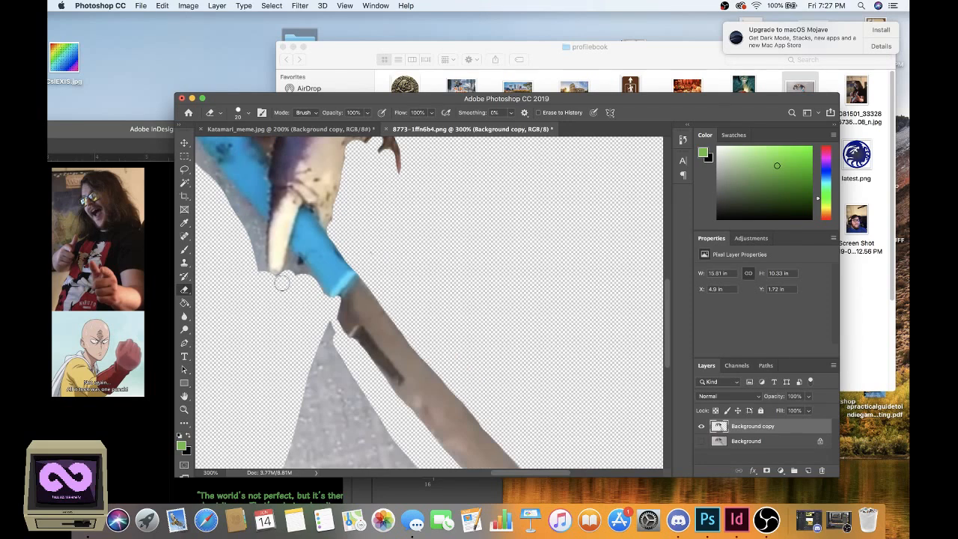
pyautogui.moveTo(281, 283)
pyautogui.mouseDown()
pyautogui.moveTo(289, 274)
pyautogui.moveTo(306, 283)
pyautogui.mouseUp()
pyautogui.press('[')
pyautogui.press('[')
pyautogui.press('[')
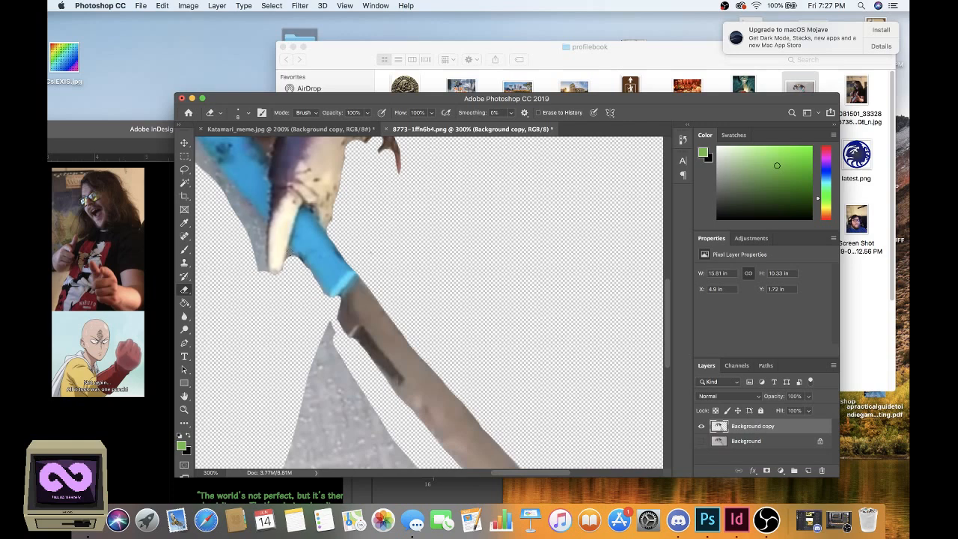
pyautogui.moveTo(292, 255)
pyautogui.mouseDown()
pyautogui.moveTo(285, 271)
pyautogui.moveTo(293, 256)
pyautogui.mouseUp()
# Step: Erase the large remaining patch of floor below the knife blade with an enlarged Eraser brush
pyautogui.scroll(-5, 285, 290)
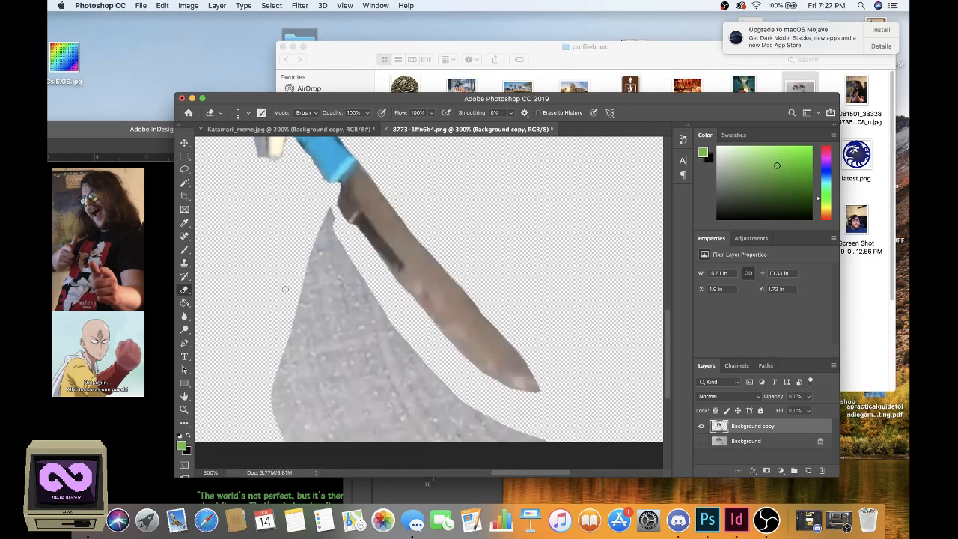
pyautogui.press(']')
pyautogui.press(']')
pyautogui.press(']')
pyautogui.moveTo(331, 211); pyautogui.dragTo(282, 378)
pyautogui.press(']')
pyautogui.press(']')
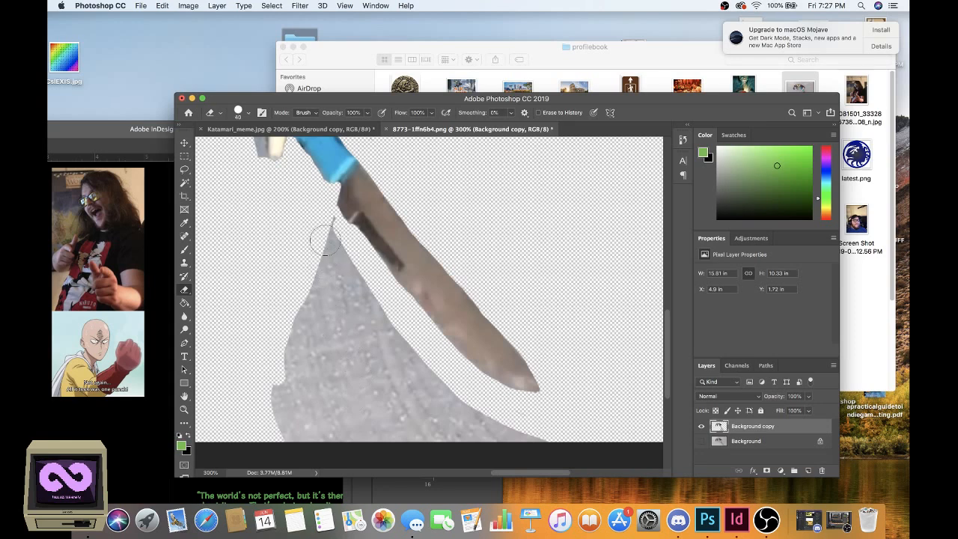
pyautogui.moveTo(326, 239)
pyautogui.mouseDown()
pyautogui.moveTo(270, 405)
pyautogui.moveTo(457, 407)
pyautogui.moveTo(289, 278)
pyautogui.mouseUp()
pyautogui.moveTo(317, 242)
pyautogui.mouseDown()
pyautogui.moveTo(339, 258)
pyautogui.moveTo(300, 394)
pyautogui.moveTo(382, 411)
pyautogui.moveTo(411, 355)
pyautogui.moveTo(366, 362)
pyautogui.mouseUp()
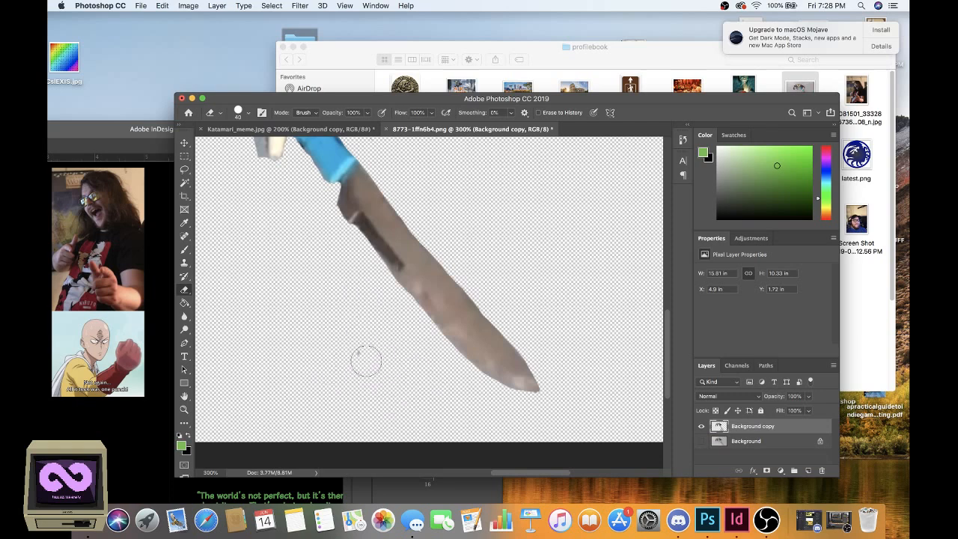
# Step: Erase the floor above the large claw's upper joint and along the outer side of the thin dark leg
pyautogui.doubleClick(184, 396)
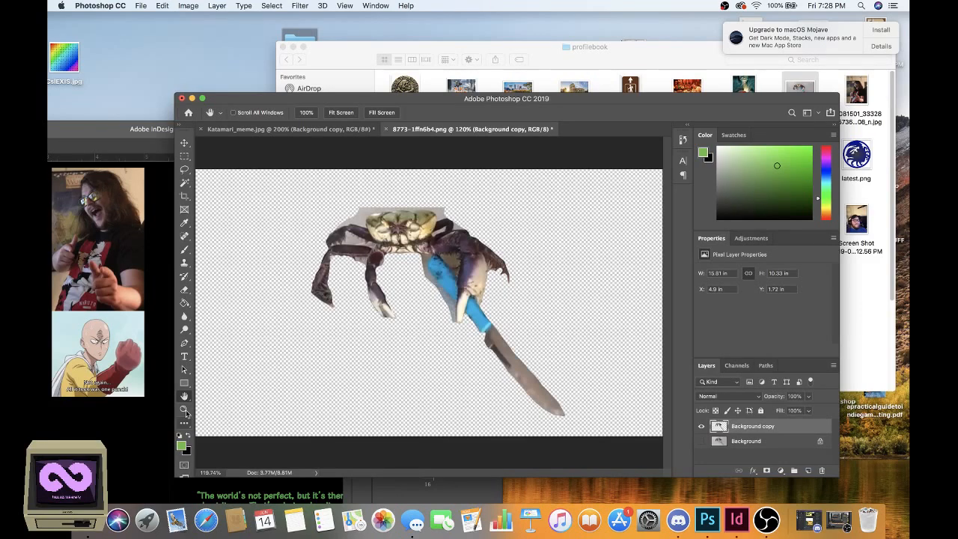
pyautogui.click(184, 409)
pyautogui.click(443, 329)
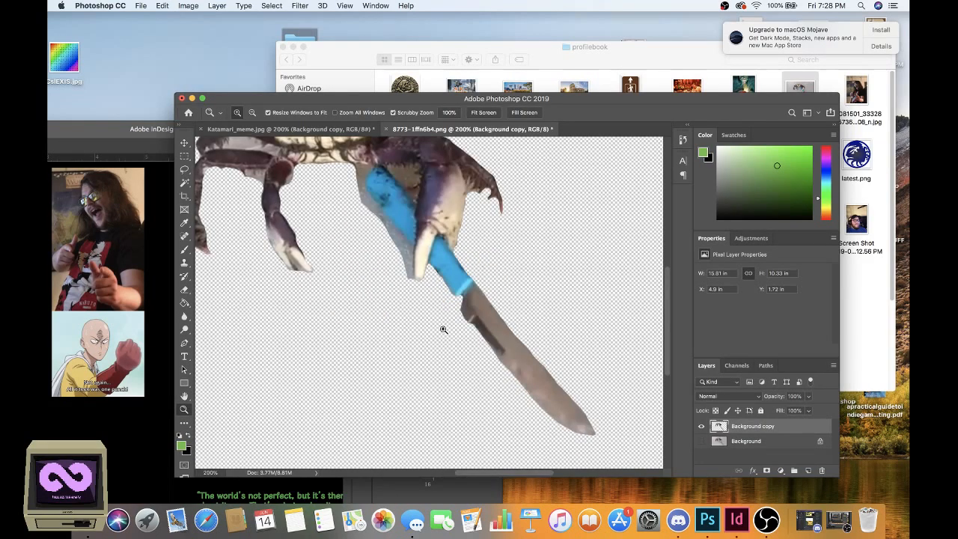
pyautogui.scroll(5, 443, 329)
pyautogui.click(352, 279)
pyautogui.click(421, 268)
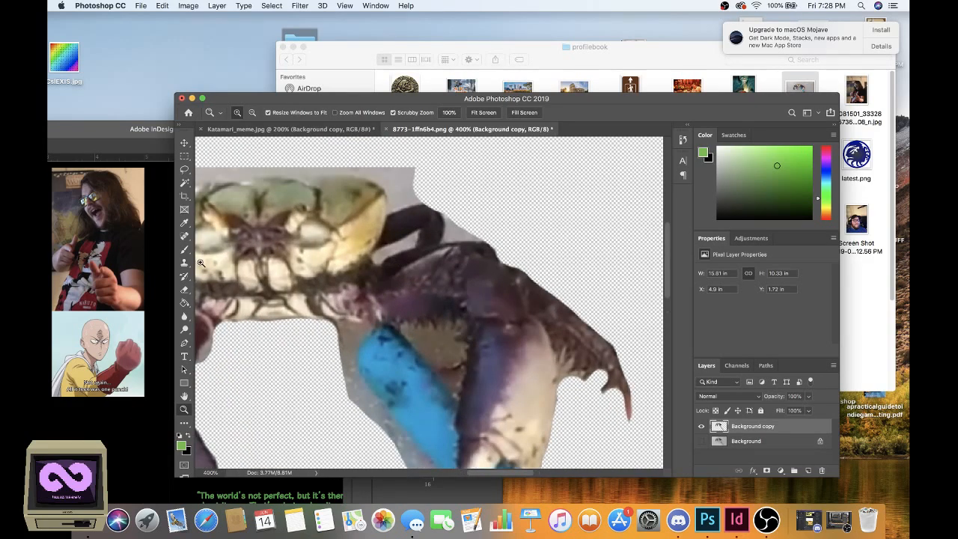
pyautogui.click(184, 290)
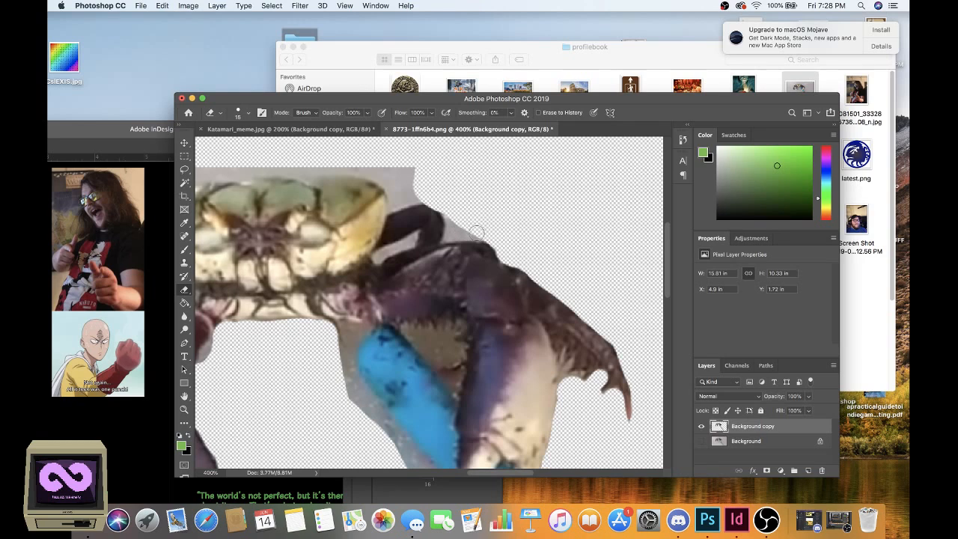
pyautogui.moveTo(477, 232); pyautogui.dragTo(485, 236)
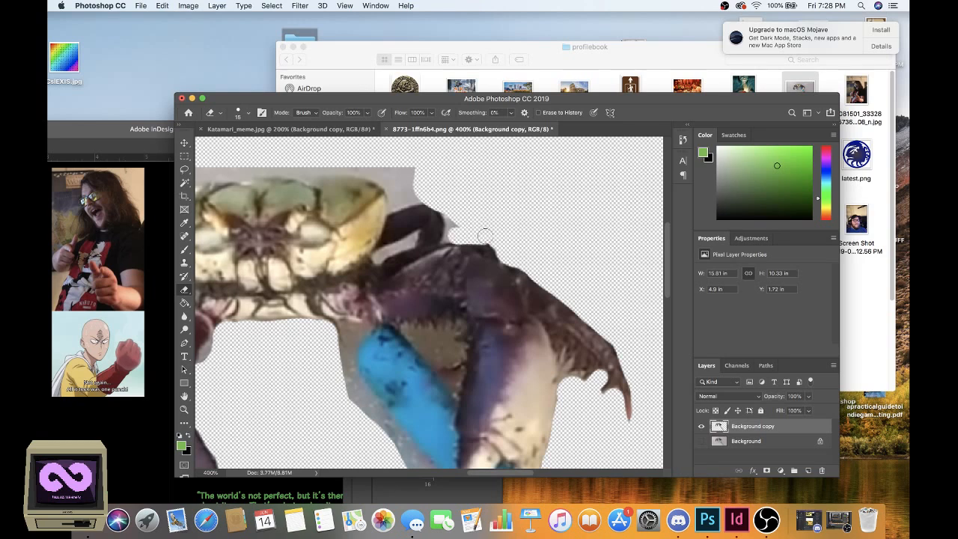
pyautogui.press('[')
pyautogui.press('[')
pyautogui.moveTo(447, 215)
pyautogui.mouseDown()
pyautogui.moveTo(458, 221)
pyautogui.moveTo(445, 241)
pyautogui.mouseUp()
# Step: Erase the floor inside the narrow gap enclosed by the thin dark leg, the shell and the large claw's arm
pyautogui.moveTo(418, 231)
pyautogui.mouseDown()
pyautogui.moveTo(374, 264)
pyautogui.moveTo(416, 246)
pyautogui.moveTo(379, 264)
pyautogui.mouseUp()
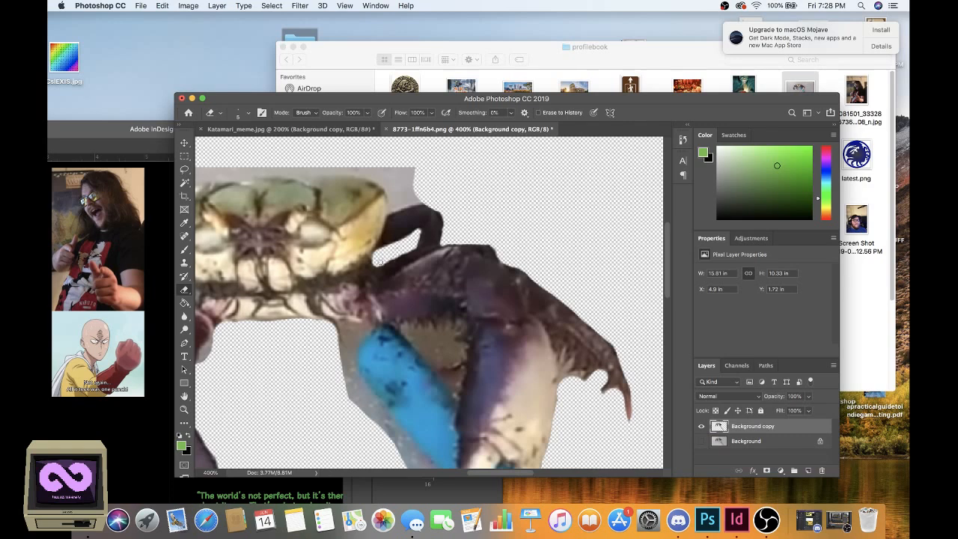
pyautogui.scroll(3, 390, 255)
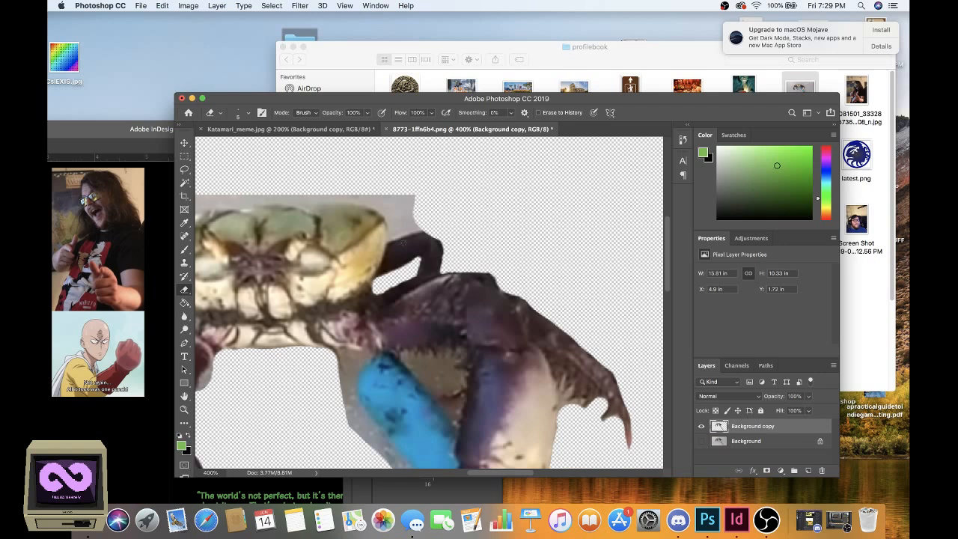
pyautogui.press('super+z')
pyautogui.press('super+z')
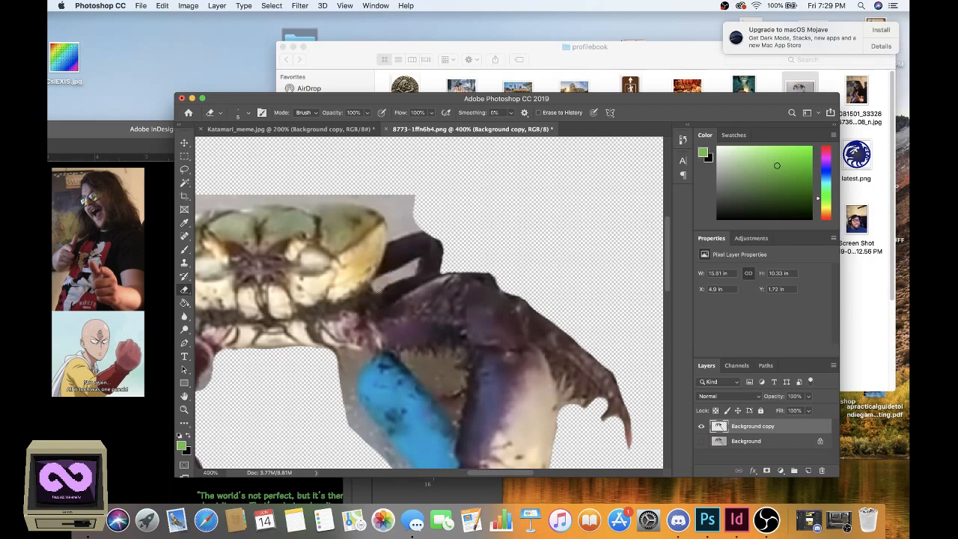
pyautogui.moveTo(377, 288)
pyautogui.mouseDown()
pyautogui.moveTo(412, 274)
pyautogui.moveTo(417, 262)
pyautogui.moveTo(411, 270)
pyautogui.mouseUp()
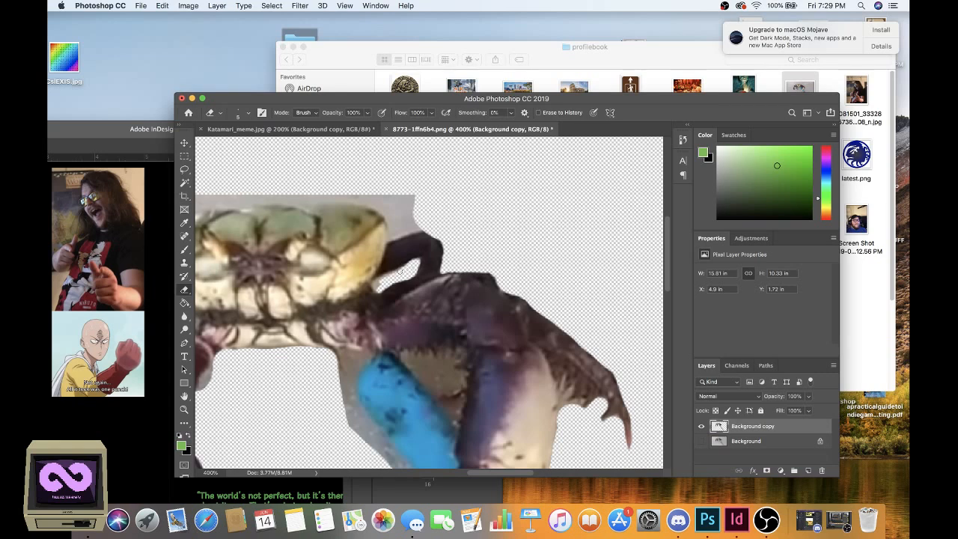
pyautogui.moveTo(402, 272)
pyautogui.mouseDown()
pyautogui.moveTo(375, 281)
pyautogui.moveTo(377, 289)
pyautogui.mouseUp()
# Step: Erase a thin strip of floor along the top of the thin dark leg and up the adjacent side of the shell
pyautogui.moveTo(414, 234); pyautogui.dragTo(429, 234)
pyautogui.press('super+z')
pyautogui.moveTo(428, 230)
pyautogui.mouseDown()
pyautogui.moveTo(396, 237)
pyautogui.moveTo(385, 196)
pyautogui.mouseUp()
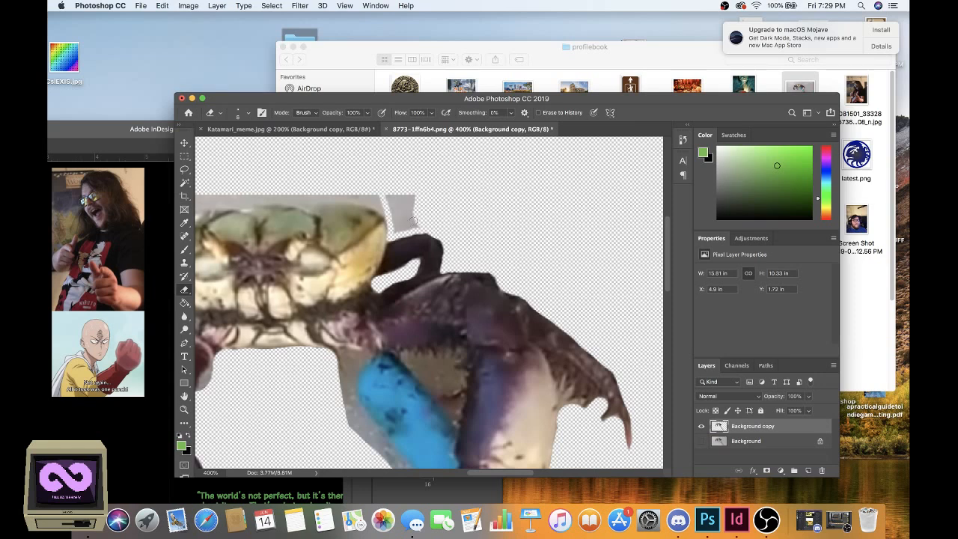
# Step: Erase the remaining floor patch between the shell and the thin dark leg with a 10 px Eraser brush
pyautogui.press(']')
pyautogui.press(']')
pyautogui.moveTo(407, 219)
pyautogui.mouseDown()
pyautogui.moveTo(400, 225)
pyautogui.moveTo(417, 218)
pyautogui.moveTo(398, 197)
pyautogui.mouseUp()
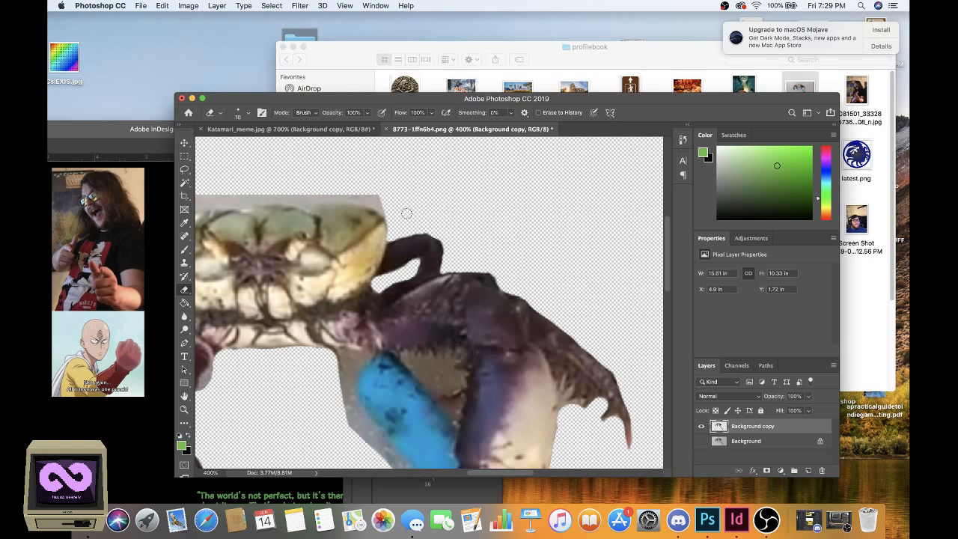
# Step: Erase the floor above the upper leg opposite the knife, up to the side of the shell
pyautogui.hscroll(-5, 491, 470)
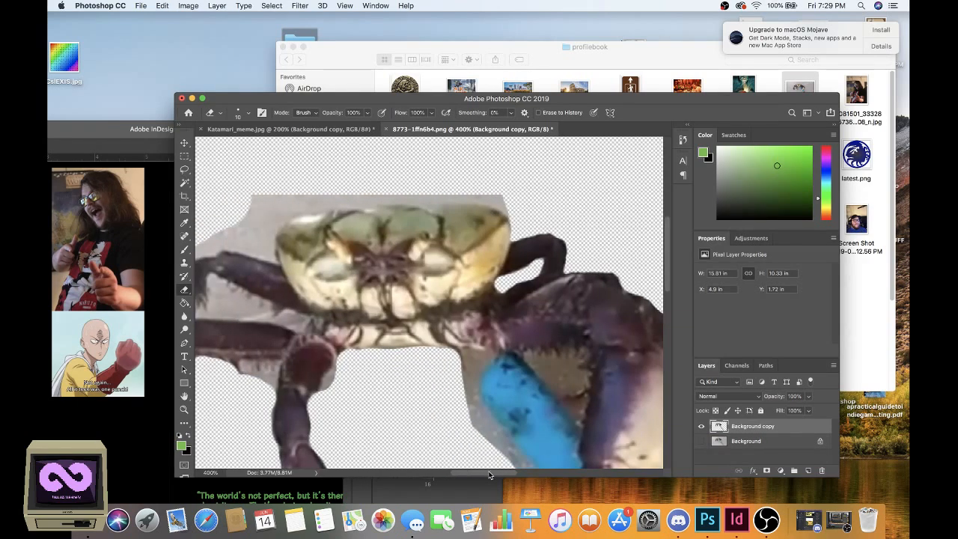
pyautogui.hscroll(-4, 489, 474)
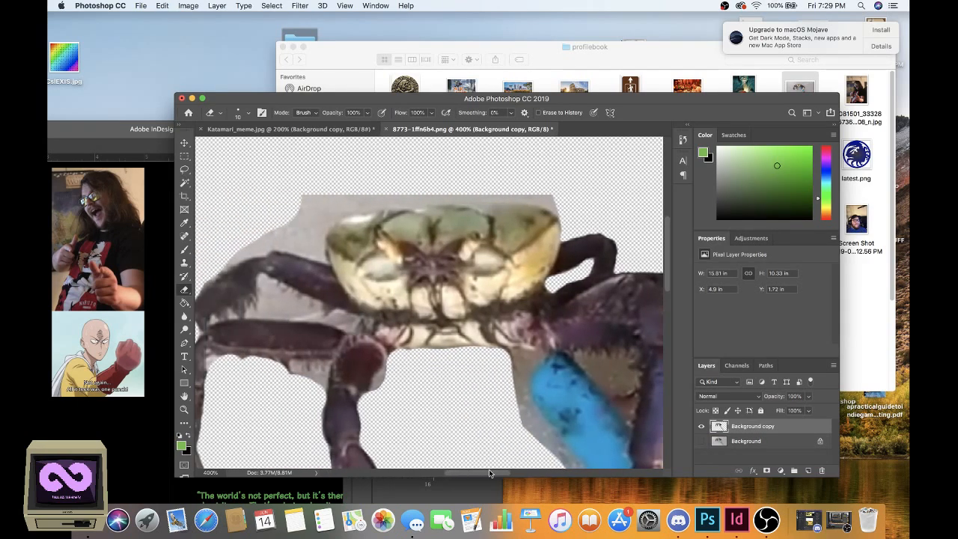
pyautogui.moveTo(489, 473); pyautogui.dragTo(488, 473)
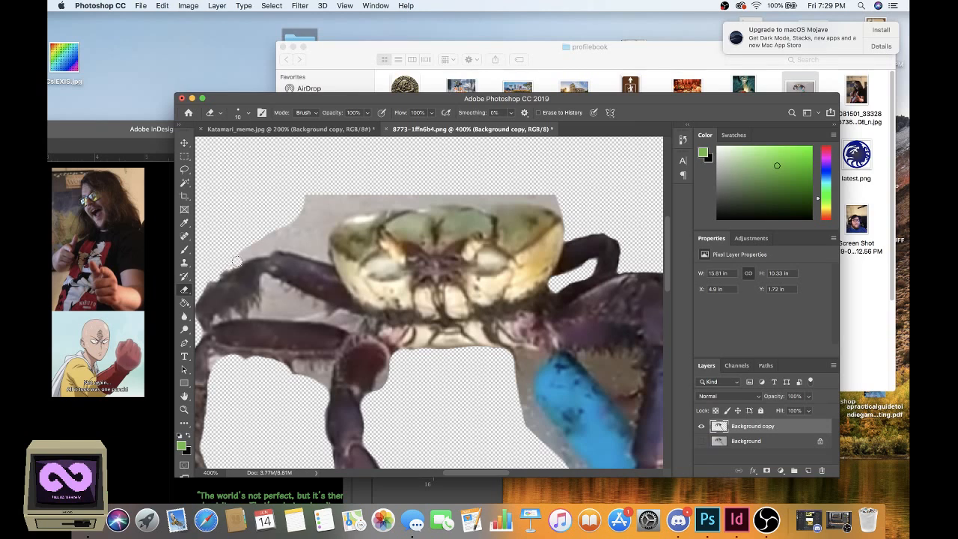
pyautogui.moveTo(237, 261); pyautogui.dragTo(268, 247)
pyautogui.press('super+z')
pyautogui.moveTo(240, 256); pyautogui.dragTo(254, 250)
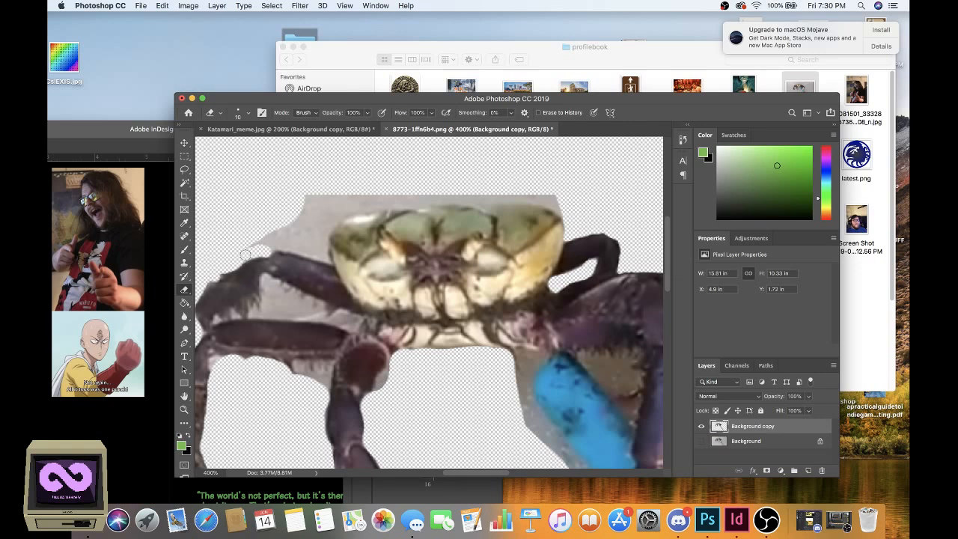
pyautogui.moveTo(245, 255); pyautogui.dragTo(271, 235)
pyautogui.moveTo(323, 253); pyautogui.dragTo(269, 249)
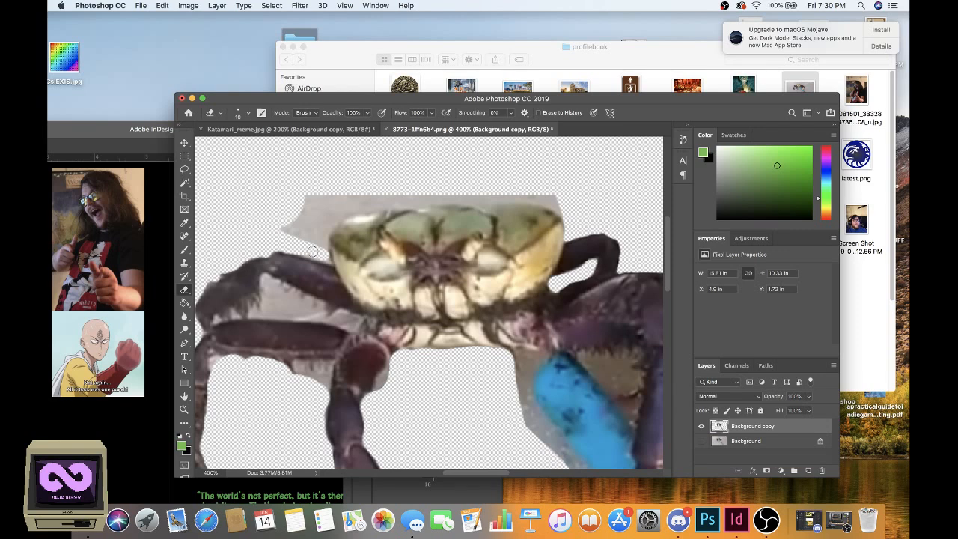
pyautogui.moveTo(313, 251)
pyautogui.mouseDown()
pyautogui.moveTo(322, 209)
pyautogui.moveTo(307, 197)
pyautogui.moveTo(283, 228)
pyautogui.moveTo(301, 231)
pyautogui.mouseUp()
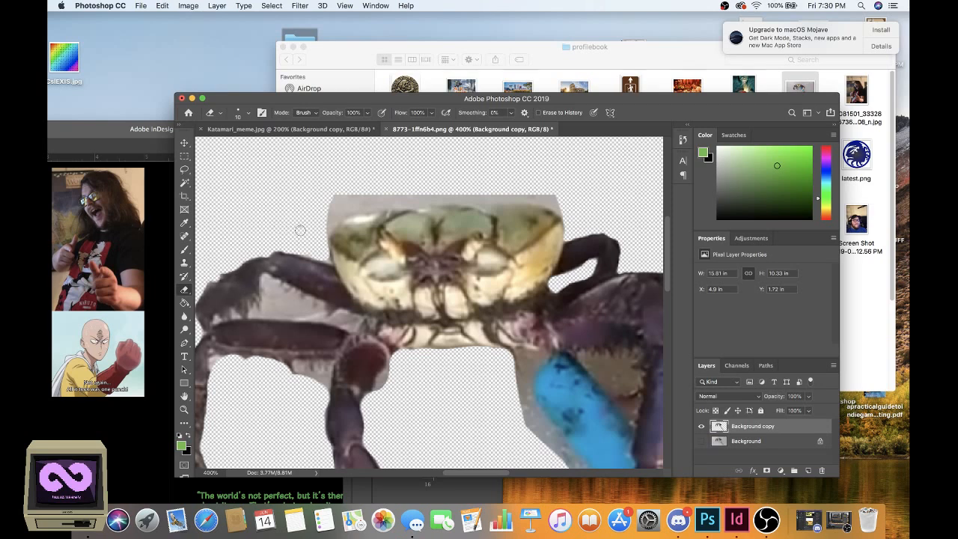
# Step: Erase the strip of floor along the whole top edge of the crab's shell and around its upper corners
pyautogui.press('[')
pyautogui.press('[')
pyautogui.press('[')
pyautogui.press(']')
pyautogui.press(']')
pyautogui.press(']')
pyautogui.moveTo(388, 198); pyautogui.dragTo(321, 212)
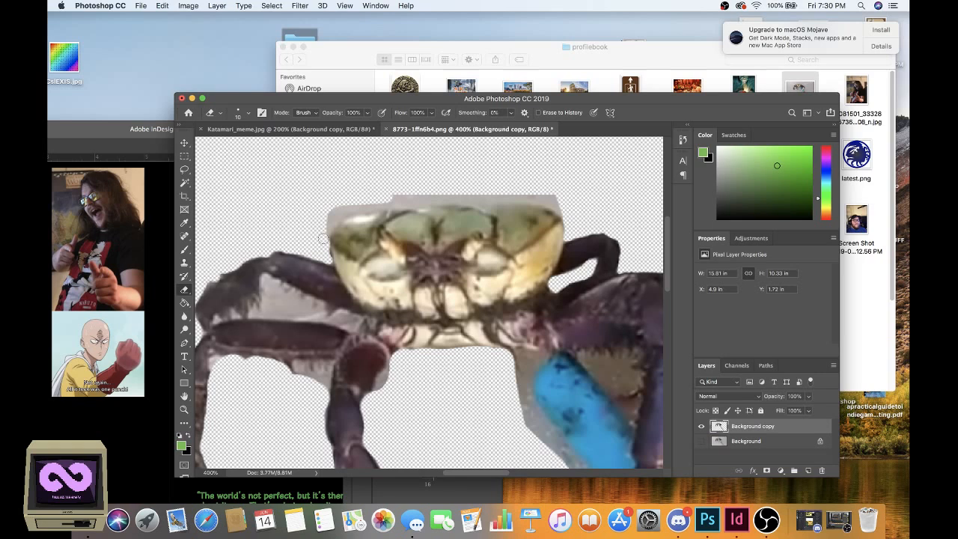
pyautogui.moveTo(323, 238)
pyautogui.mouseDown()
pyautogui.moveTo(340, 204)
pyautogui.moveTo(327, 217)
pyautogui.moveTo(408, 215)
pyautogui.mouseUp()
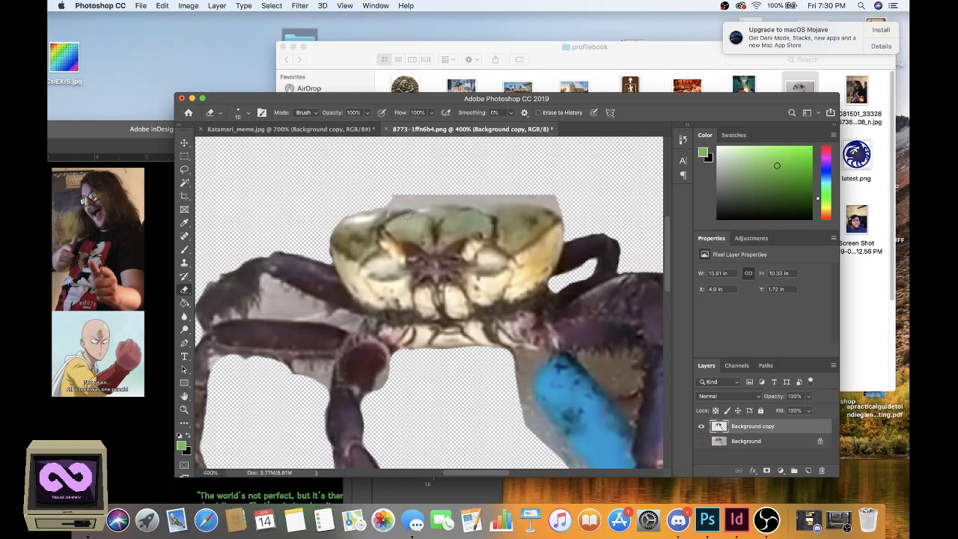
pyautogui.moveTo(483, 196); pyautogui.dragTo(378, 204)
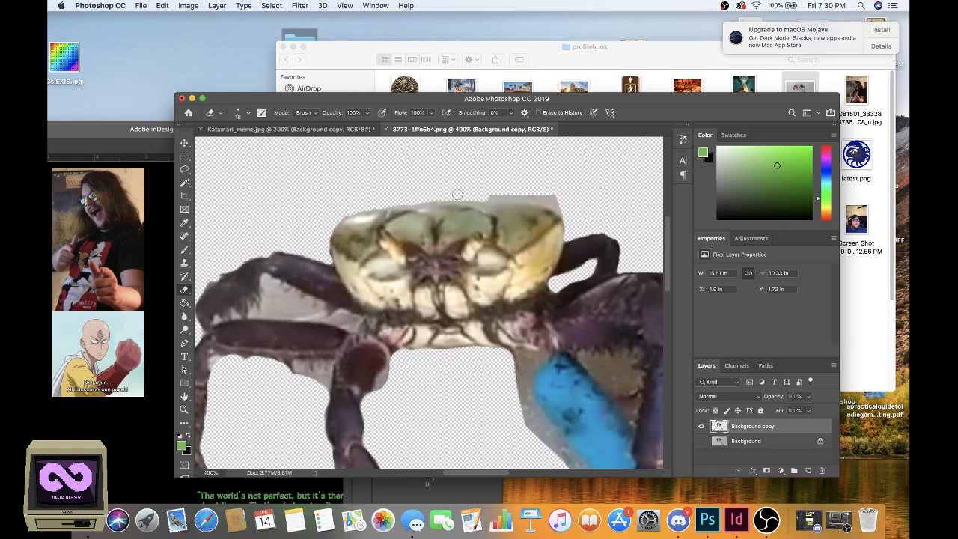
pyautogui.moveTo(457, 194); pyautogui.dragTo(561, 204)
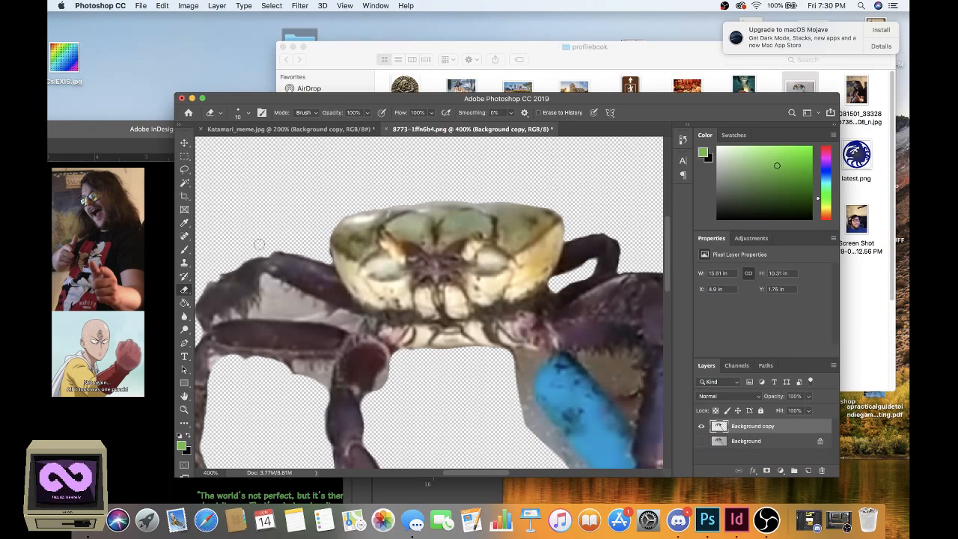
# Step: Erase the floor around the front leg's upper joint and along the underside of the adjoining horizontal leg
pyautogui.scroll(-1, 260, 328)
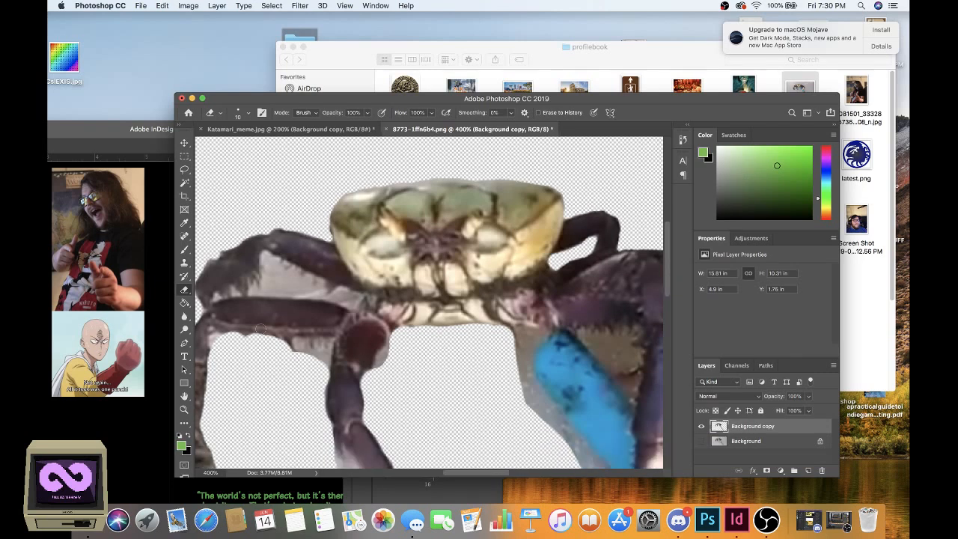
pyautogui.scroll(-5, 460, 301)
pyautogui.scroll(2, 450, 303)
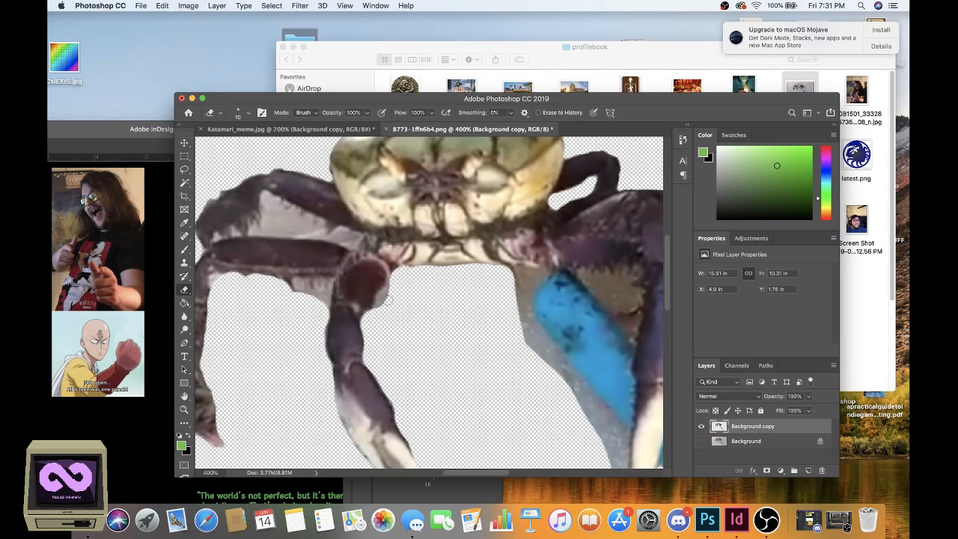
pyautogui.moveTo(389, 299); pyautogui.dragTo(376, 309)
pyautogui.moveTo(325, 308)
pyautogui.mouseDown()
pyautogui.moveTo(327, 284)
pyautogui.moveTo(302, 282)
pyautogui.moveTo(317, 294)
pyautogui.moveTo(298, 295)
pyautogui.moveTo(304, 290)
pyautogui.mouseUp()
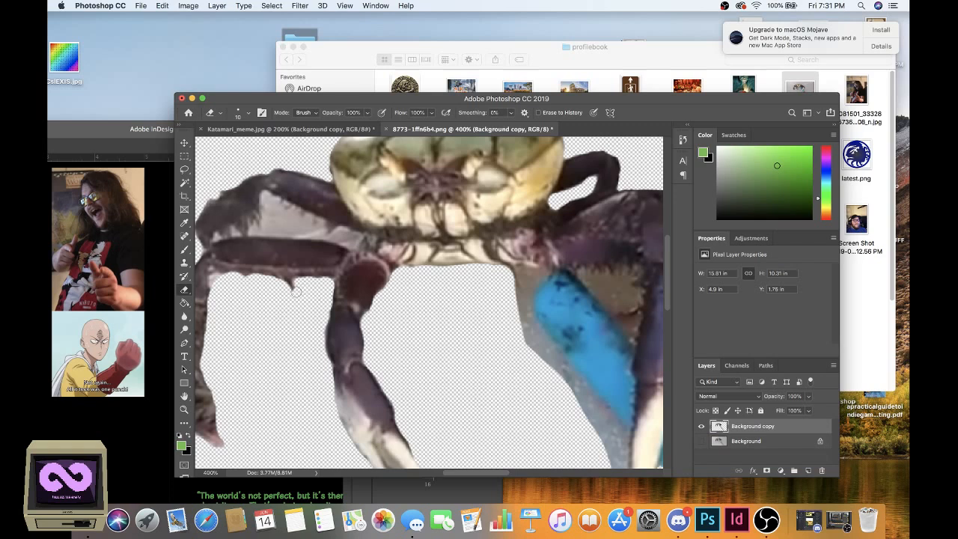
pyautogui.moveTo(296, 292); pyautogui.dragTo(284, 286)
# Step: Erase the floor in the enclosed gap between the upper leg and the horizontal leg opposite the knife
pyautogui.scroll(3, 282, 283)
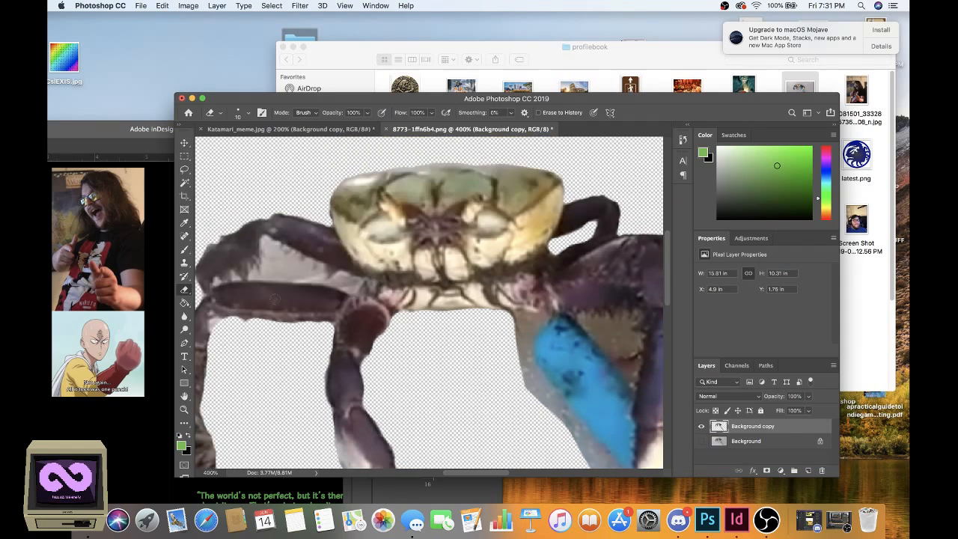
pyautogui.scroll(-3, 484, 424)
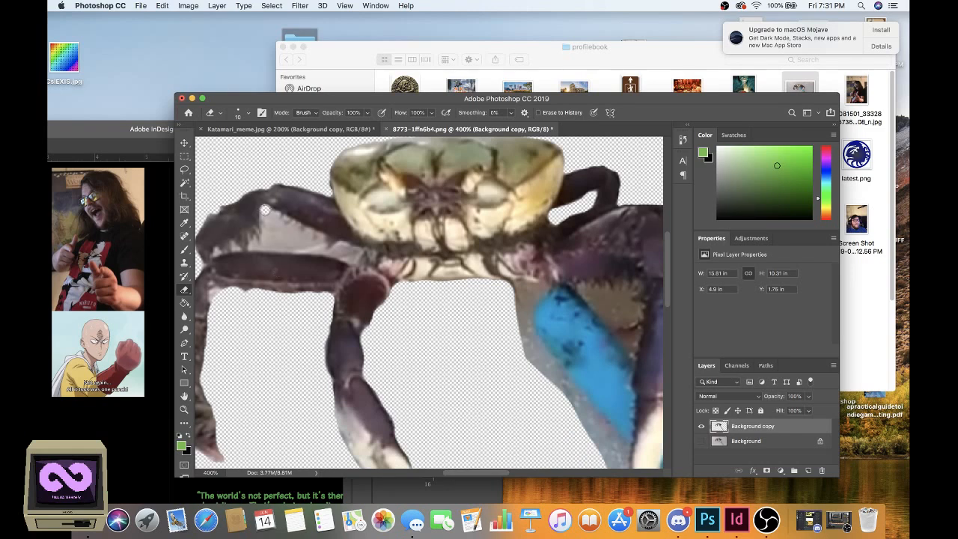
pyautogui.moveTo(265, 210)
pyautogui.mouseDown()
pyautogui.moveTo(347, 256)
pyautogui.moveTo(264, 222)
pyautogui.moveTo(308, 241)
pyautogui.mouseUp()
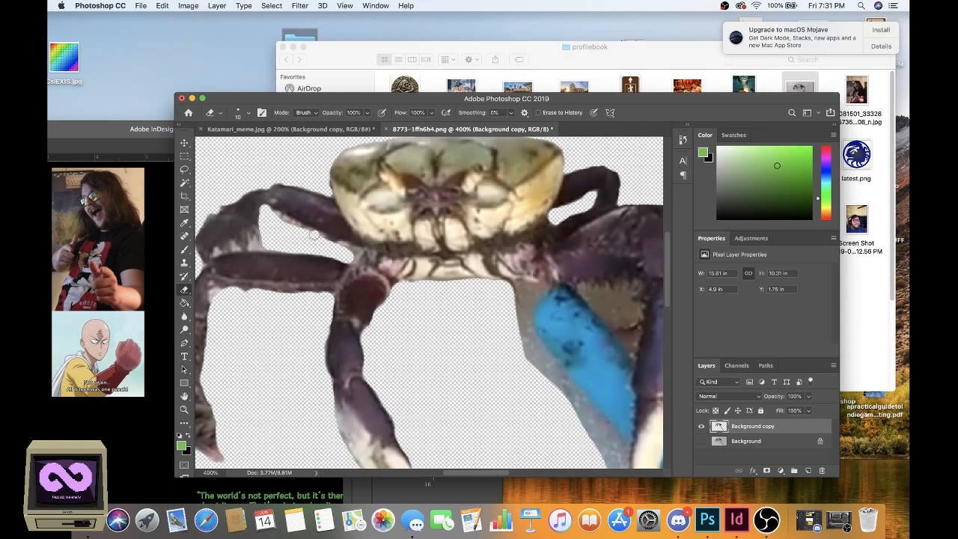
pyautogui.moveTo(314, 236); pyautogui.dragTo(273, 215)
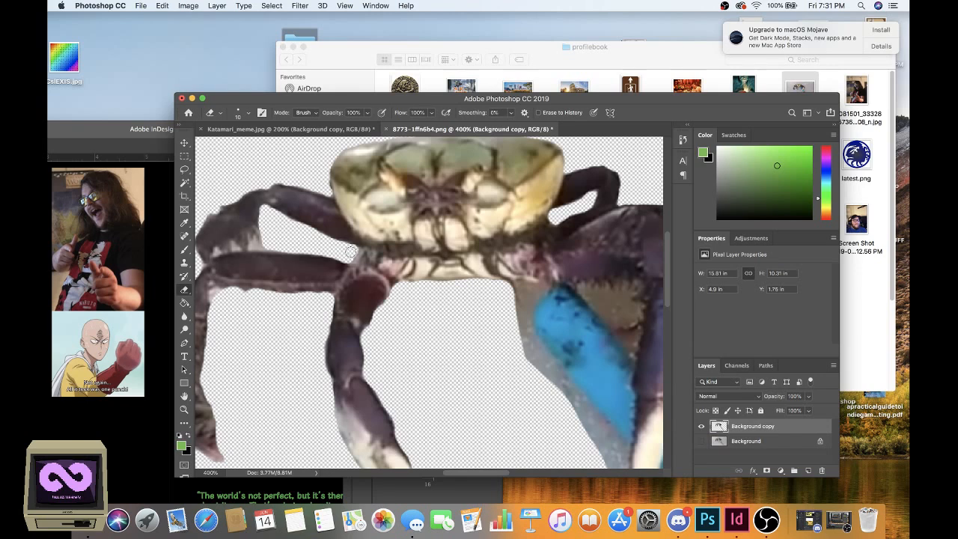
# Step: Erase the floor around the upper leg's ragged tip with a 6 px Eraser brush, separating it from the horizontal leg
pyautogui.press('[')
pyautogui.press('[')
pyautogui.press('[')
pyautogui.press('[')
pyautogui.moveTo(289, 282); pyautogui.dragTo(445, 284)
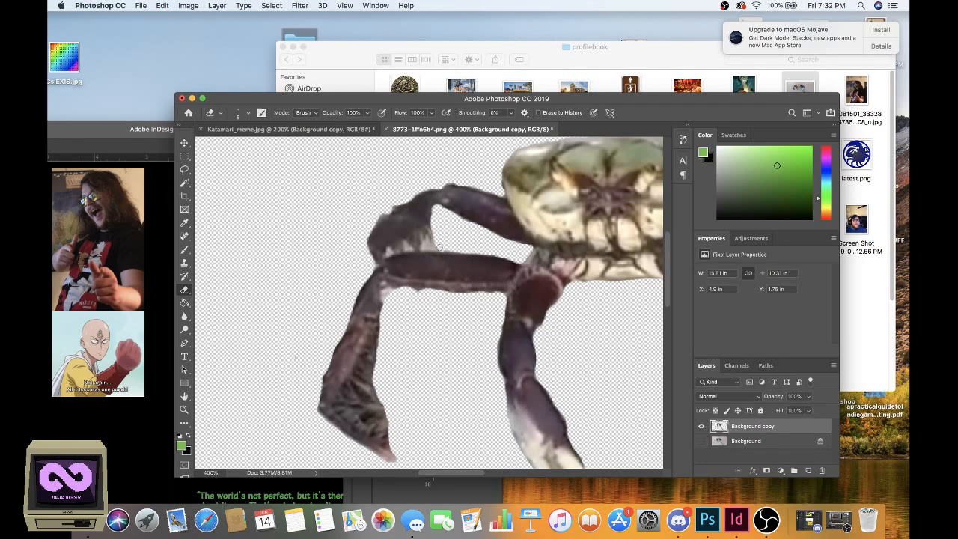
pyautogui.moveTo(440, 247)
pyautogui.mouseDown()
pyautogui.moveTo(394, 250)
pyautogui.moveTo(372, 268)
pyautogui.moveTo(398, 248)
pyautogui.moveTo(452, 252)
pyautogui.moveTo(424, 236)
pyautogui.moveTo(432, 238)
pyautogui.mouseUp()
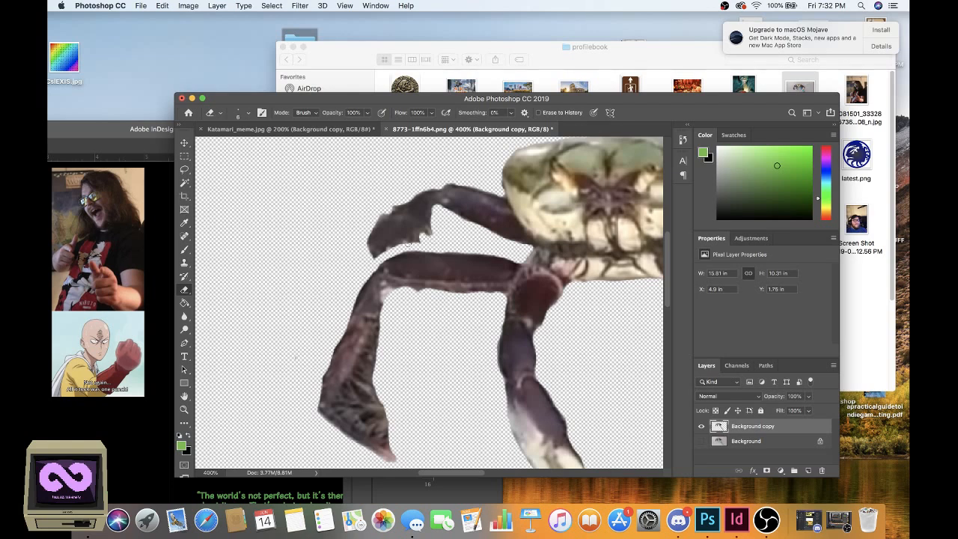
pyautogui.moveTo(404, 241); pyautogui.dragTo(416, 244)
pyautogui.moveTo(373, 257); pyautogui.dragTo(431, 237)
# Step: Erase the floor between the two white pincer tips of the small front claw
pyautogui.scroll(-2, 423, 436)
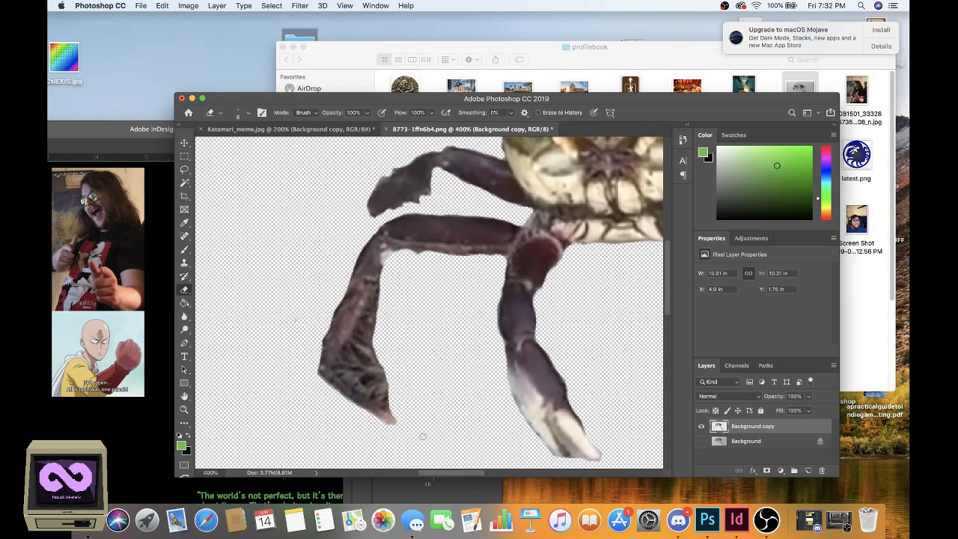
pyautogui.hscroll(5, 423, 437)
pyautogui.scroll(-1, 429, 412)
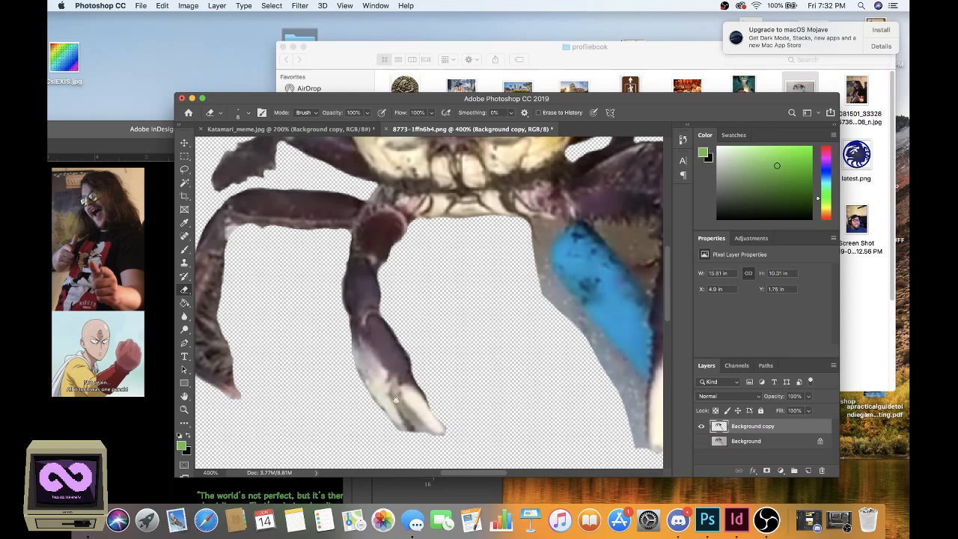
pyautogui.moveTo(396, 400); pyautogui.dragTo(417, 433)
# Step: Erase the wide strip of floor along the blue knife handle and the large claw's pincer with a 20 px Eraser brush
pyautogui.moveTo(505, 474); pyautogui.dragTo(526, 485)
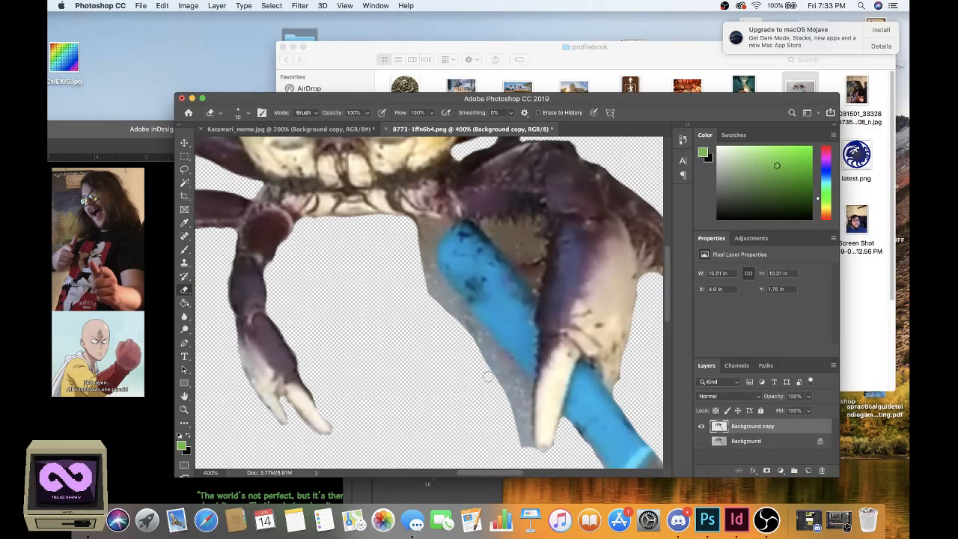
pyautogui.press(']')
pyautogui.moveTo(414, 235); pyautogui.dragTo(445, 322)
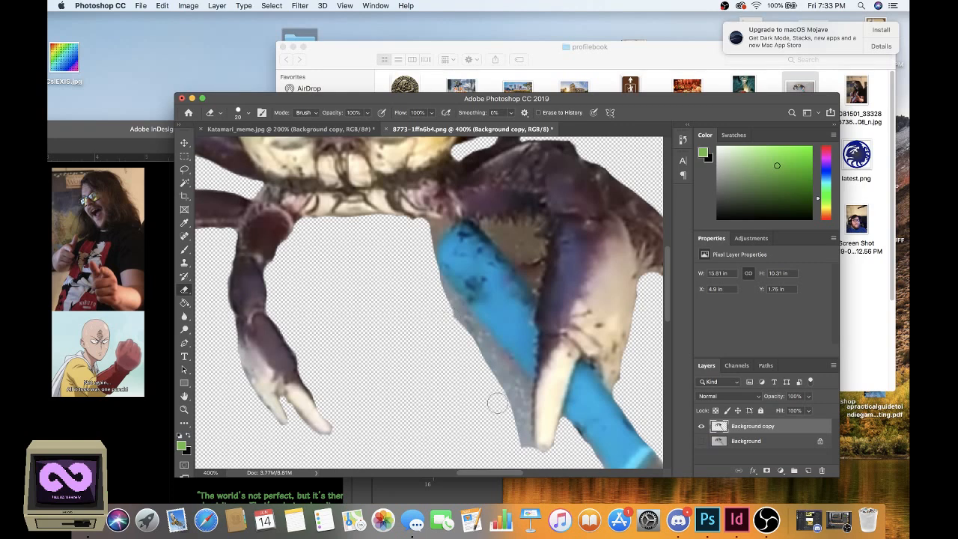
pyautogui.moveTo(498, 404)
pyautogui.mouseDown()
pyautogui.moveTo(522, 436)
pyautogui.moveTo(491, 346)
pyautogui.moveTo(455, 318)
pyautogui.moveTo(466, 324)
pyautogui.moveTo(434, 280)
pyautogui.moveTo(443, 308)
pyautogui.moveTo(472, 333)
pyautogui.mouseUp()
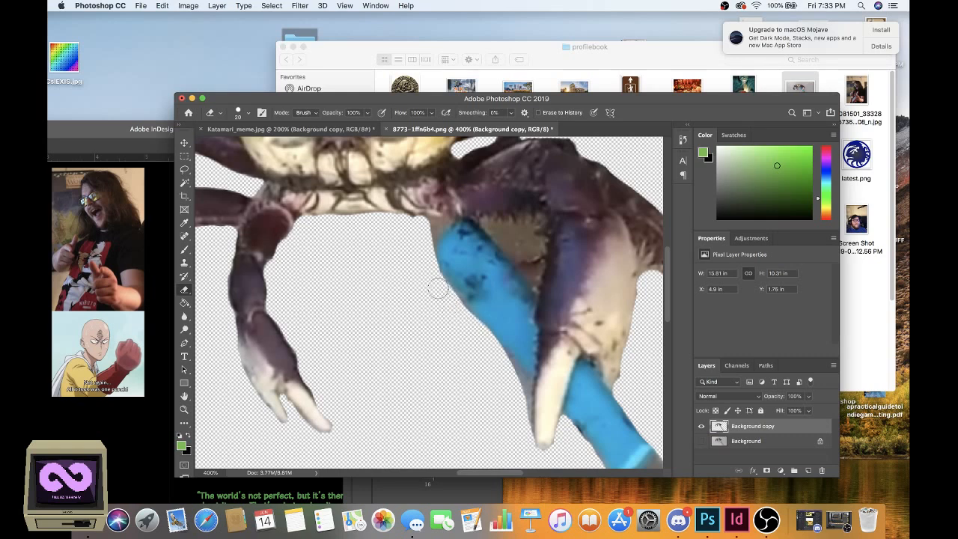
# Step: Clean the leftover floor fringe along the pincer and the knife handle's lower edge with a 9 px Eraser brush
pyautogui.press('[')
pyautogui.press('[')
pyautogui.press('[')
pyautogui.moveTo(527, 425)
pyautogui.mouseDown()
pyautogui.moveTo(527, 381)
pyautogui.moveTo(489, 331)
pyautogui.mouseUp()
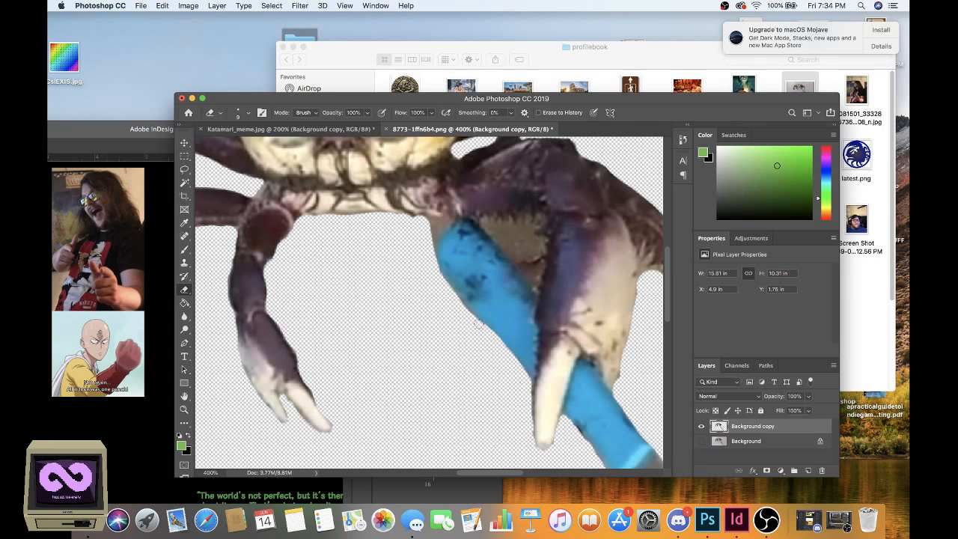
pyautogui.moveTo(479, 324); pyautogui.dragTo(459, 303)
# Step: Erase the wedge of floor between the end of the blue knife handle and the crab's body
pyautogui.scroll(1, 454, 339)
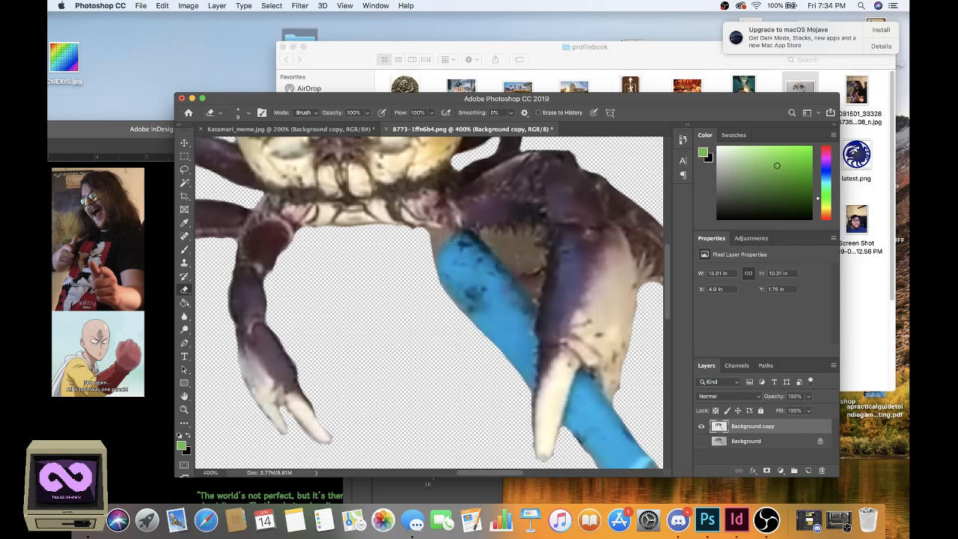
pyautogui.moveTo(451, 234); pyautogui.dragTo(432, 248)
pyautogui.moveTo(438, 240); pyautogui.dragTo(424, 271)
pyautogui.moveTo(447, 235)
pyautogui.mouseDown()
pyautogui.moveTo(424, 234)
pyautogui.moveTo(446, 235)
pyautogui.mouseUp()
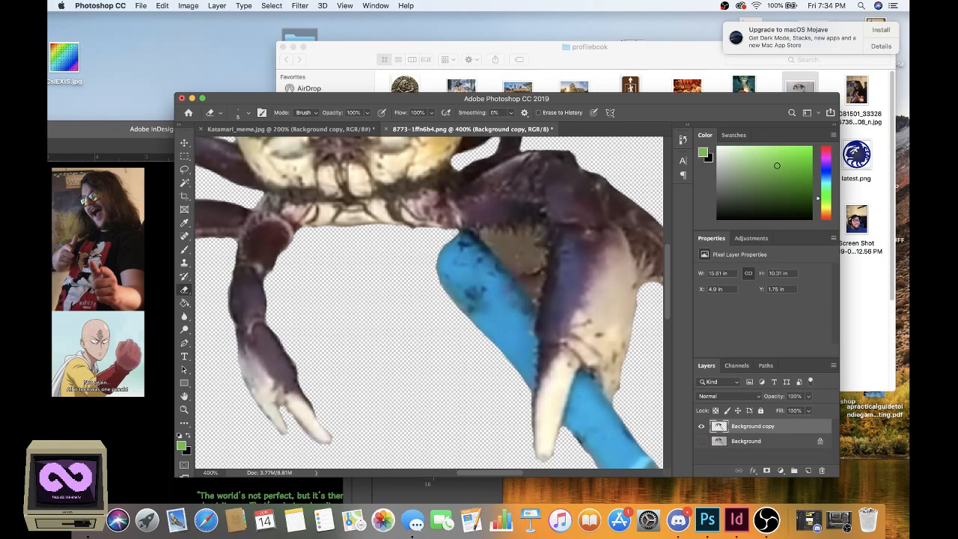
pyautogui.click(455, 233)
pyautogui.click(457, 230)
# Step: Erase the floor enclosed by the knife handle, the arm and the large claw with a 15 px Eraser brush
pyautogui.press(']')
pyautogui.press(']')
pyautogui.press(']')
pyautogui.press(']')
pyautogui.press(']')
pyautogui.press(']')
pyautogui.press(']')
pyautogui.press(']')
pyautogui.moveTo(533, 235)
pyautogui.mouseDown()
pyautogui.moveTo(492, 233)
pyautogui.moveTo(506, 237)
pyautogui.moveTo(499, 249)
pyautogui.moveTo(517, 270)
pyautogui.mouseUp()
pyautogui.moveTo(531, 280)
pyautogui.mouseDown()
pyautogui.moveTo(534, 288)
pyautogui.moveTo(534, 275)
pyautogui.mouseUp()
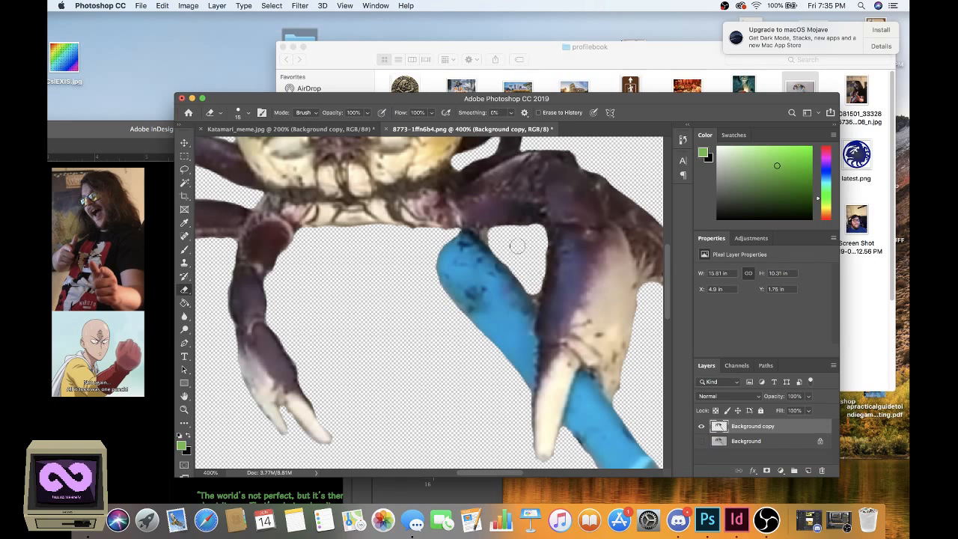
# Step: Clean the corners of the gap between the knife handle and the large claw with a 7 px Eraser brush
pyautogui.press('[')
pyautogui.press('[')
pyautogui.press('[')
pyautogui.press('[')
pyautogui.moveTo(493, 234); pyautogui.dragTo(486, 238)
pyautogui.moveTo(539, 288); pyautogui.dragTo(539, 299)
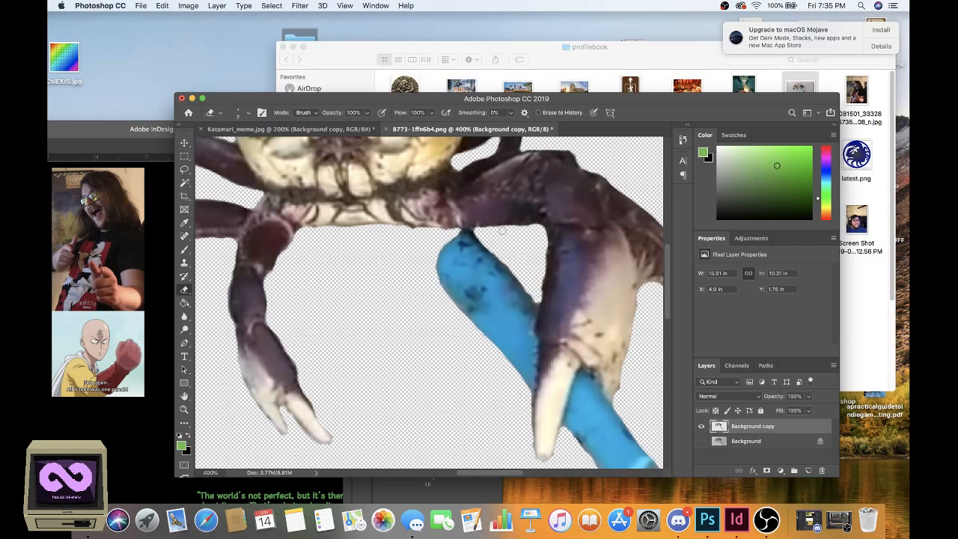
pyautogui.press('[')
pyautogui.press('[')
# Step: Draw a green rectangle about 1330 × 871 px behind the whole crab and place its layer below the Background copy layer
pyautogui.scroll(-4, 509, 281)
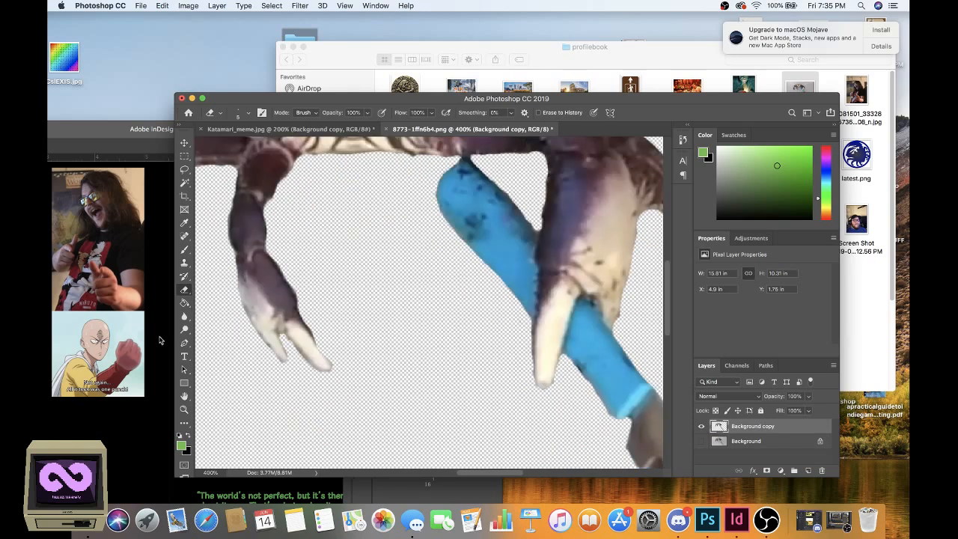
pyautogui.doubleClick(184, 396)
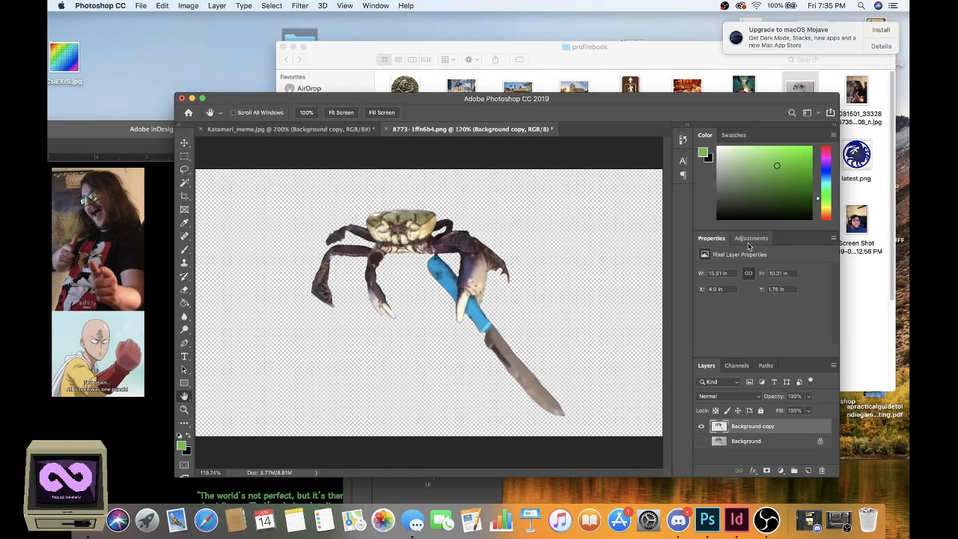
pyautogui.click(184, 383)
pyautogui.moveTo(211, 166); pyautogui.dragTo(620, 434)
pyautogui.moveTo(737, 427); pyautogui.dragTo(732, 448)
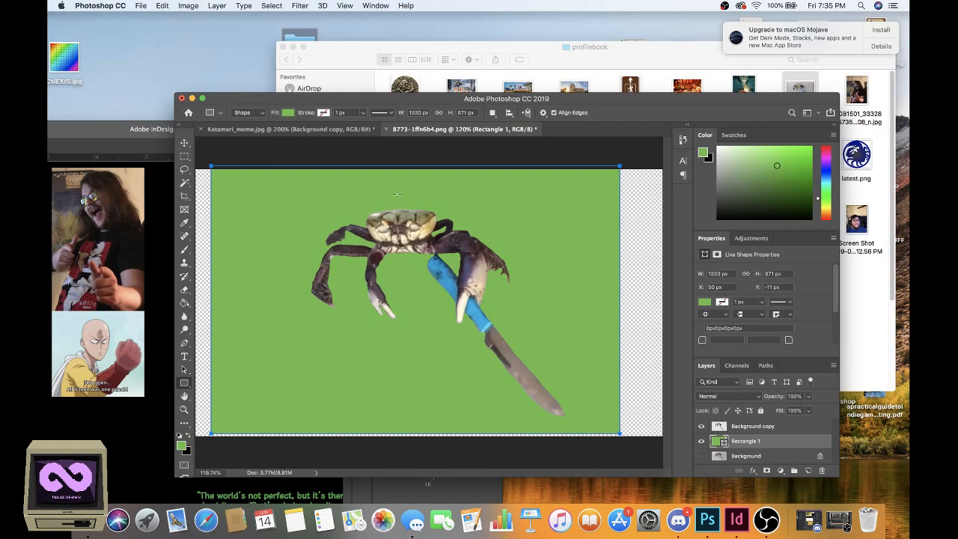
# Step: Move the Photoshop window aside, switch to profilebook.indd in InDesign, and bring its window fully into view
pyautogui.moveTo(396, 98); pyautogui.dragTo(625, 96)
pyautogui.click(134, 130)
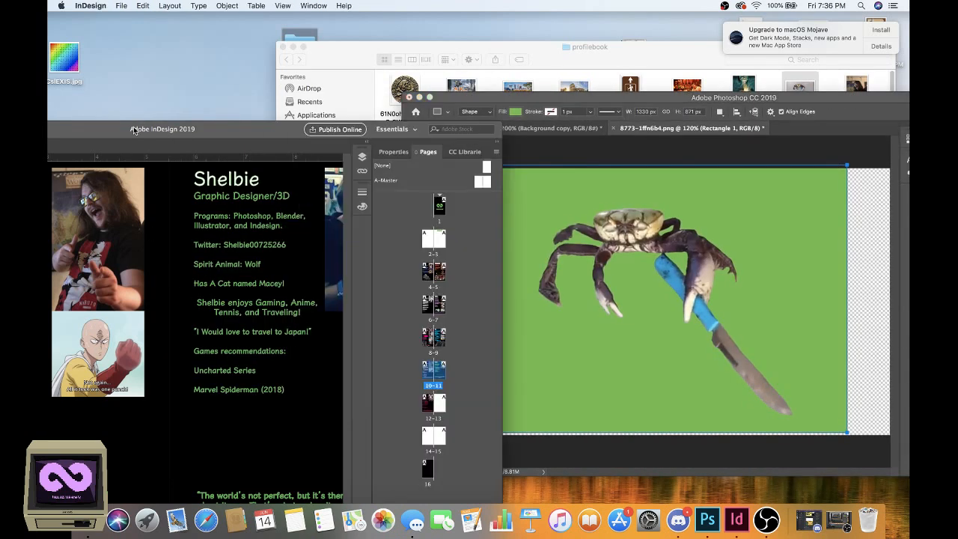
pyautogui.moveTo(134, 129); pyautogui.dragTo(427, 100)
pyautogui.scroll(-5, 257, 282)
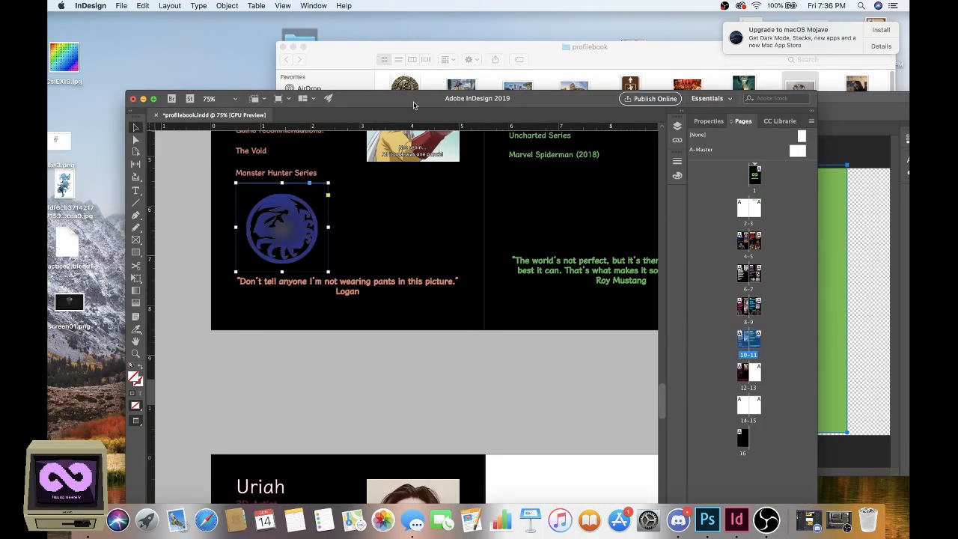
# Step: Bring the crab cutout from Photoshop's Background copy layer into the pages 10-11 spread of profilebook.indd and position it across the spread's lower area
pyautogui.moveTo(414, 103); pyautogui.dragTo(339, 85)
pyautogui.click(779, 205)
pyautogui.moveTo(637, 94); pyautogui.dragTo(568, 92)
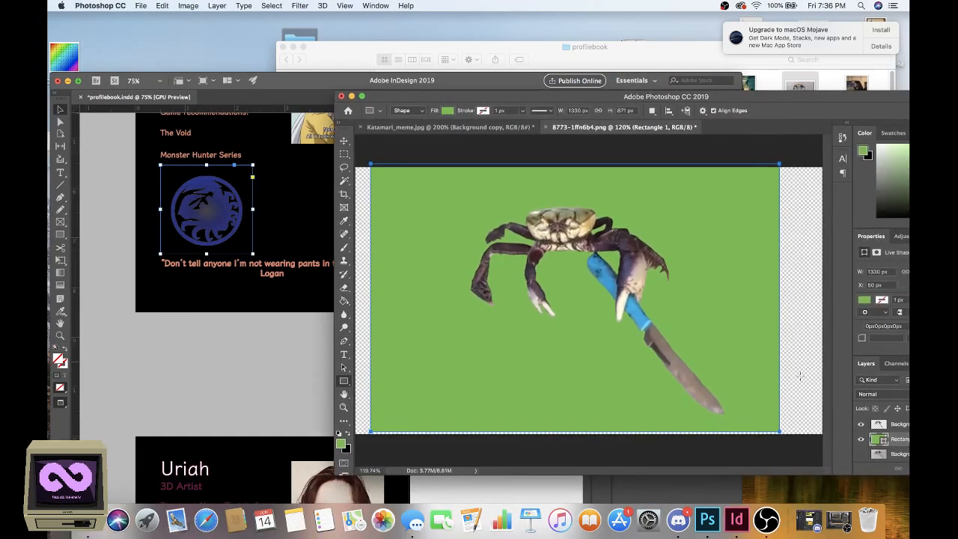
pyautogui.click(895, 424)
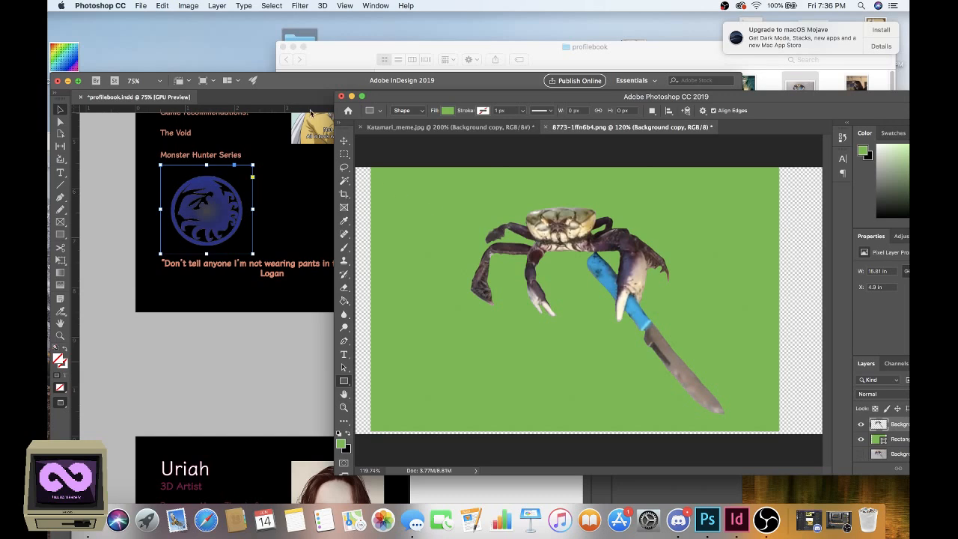
pyautogui.click(344, 141)
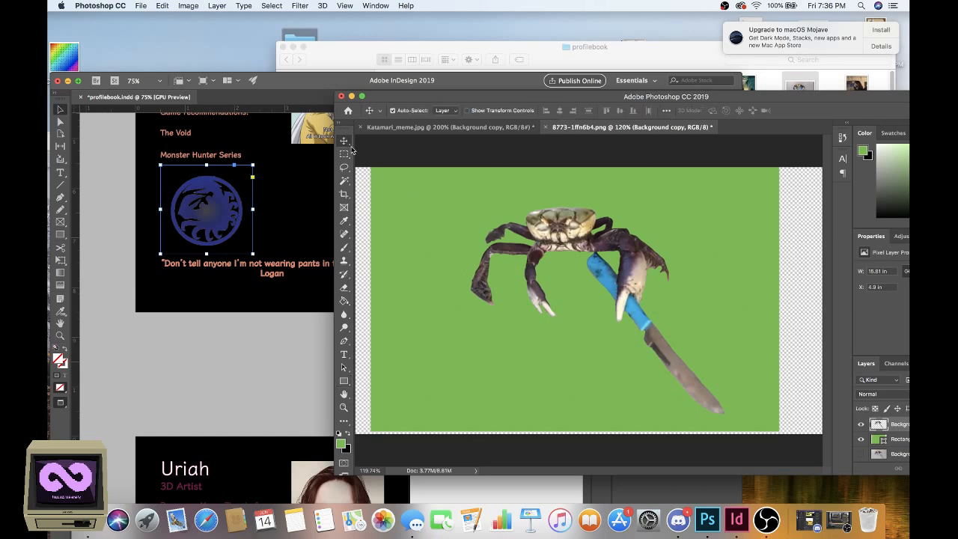
pyautogui.moveTo(566, 231); pyautogui.dragTo(255, 356)
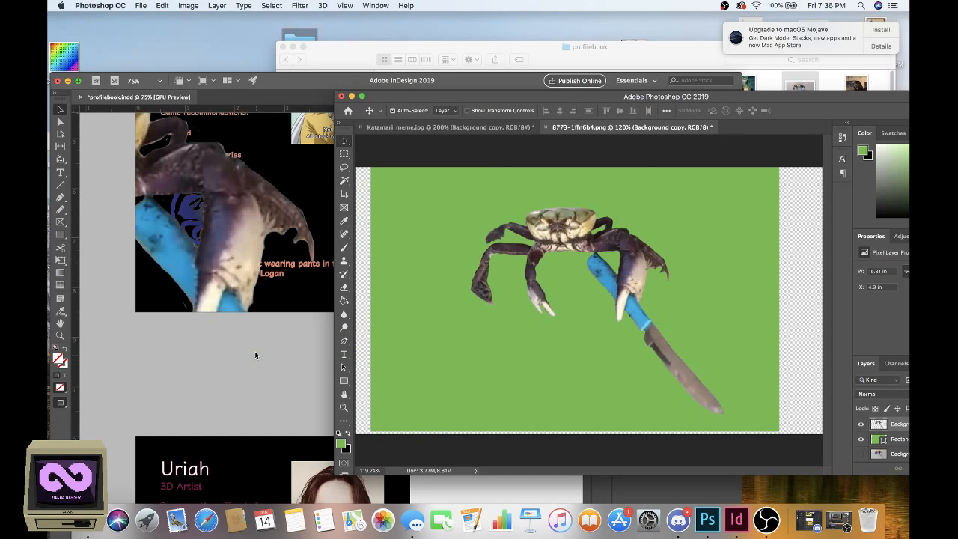
pyautogui.moveTo(193, 192); pyautogui.dragTo(382, 289)
pyautogui.moveTo(335, 268); pyautogui.dragTo(322, 220)
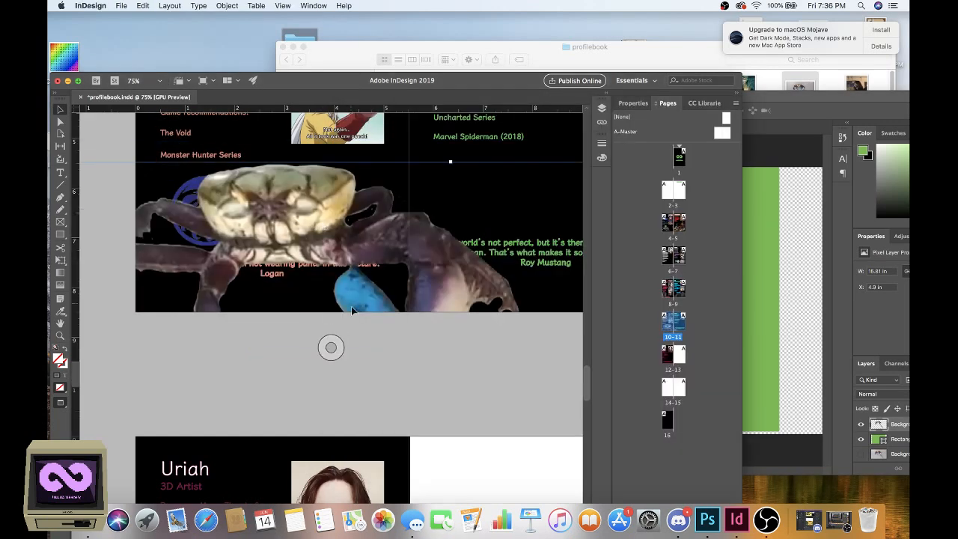
# Step: Scale the crab image down to about 5.2 × 3.4 in within its frame and position it over the blue emblem on page 10
pyautogui.scroll(10, 315, 307)
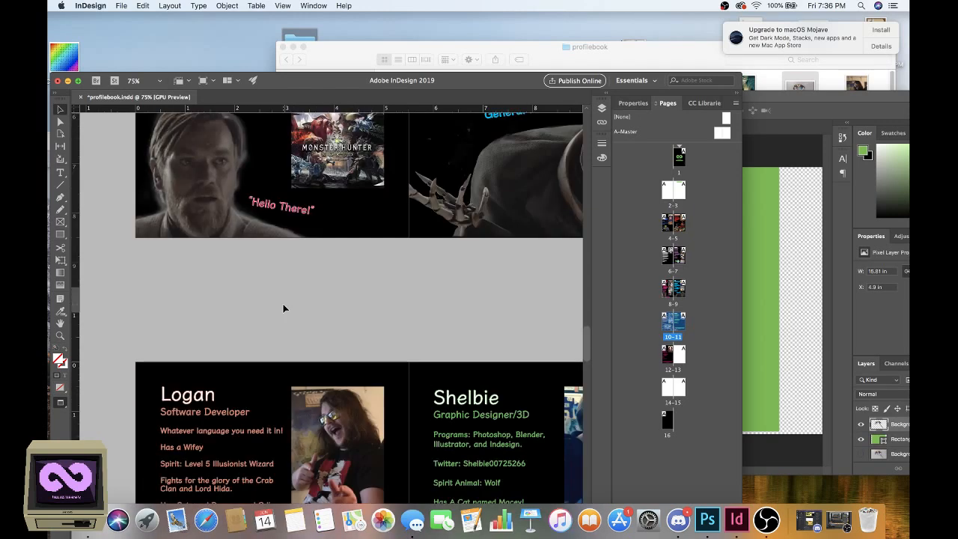
pyautogui.scroll(-8, 283, 309)
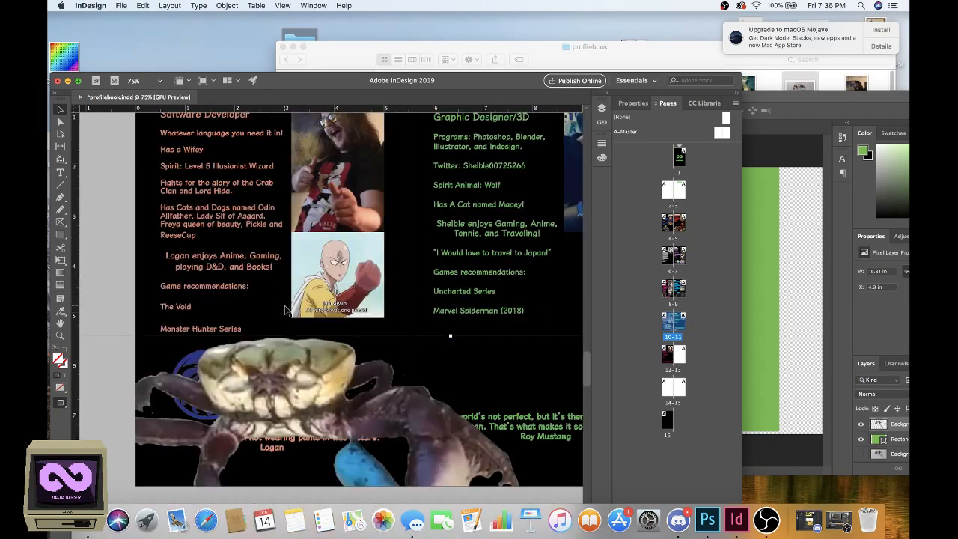
pyautogui.scroll(-2, 285, 310)
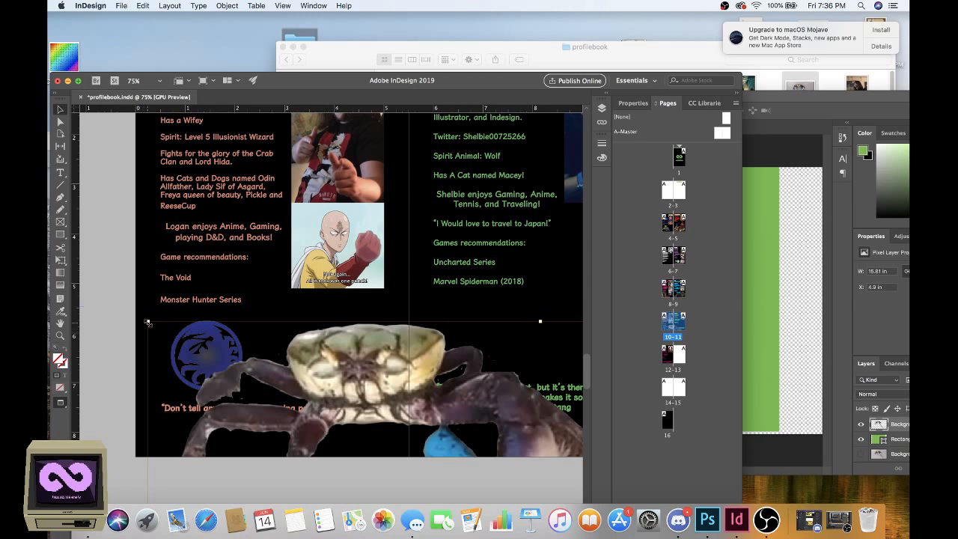
pyautogui.moveTo(147, 322); pyautogui.dragTo(189, 355)
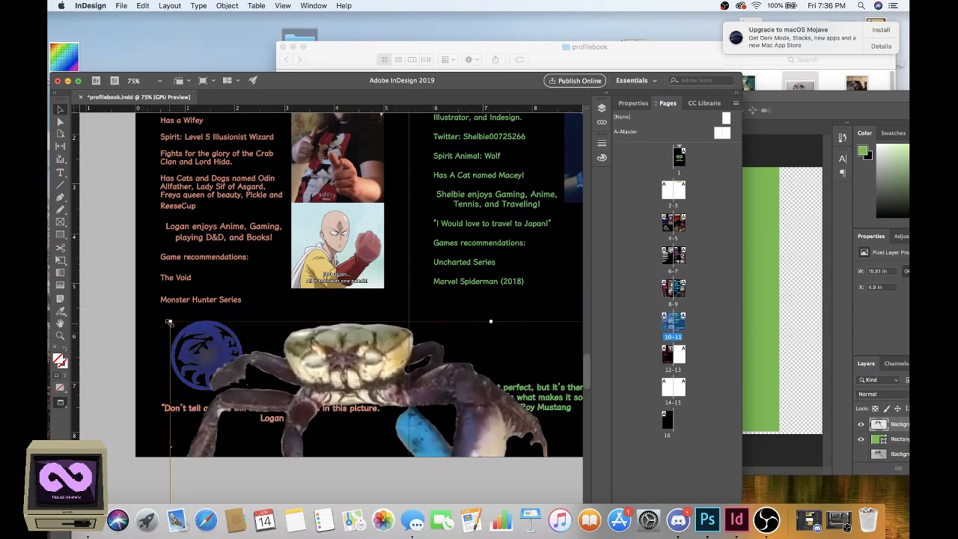
pyautogui.moveTo(171, 323); pyautogui.dragTo(234, 343)
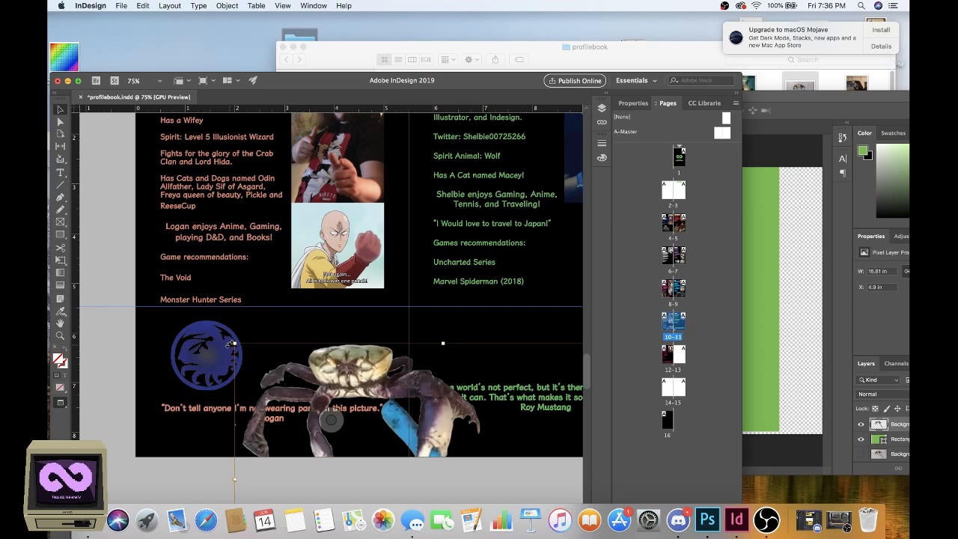
pyautogui.moveTo(232, 344); pyautogui.dragTo(293, 382)
pyautogui.moveTo(360, 412); pyautogui.dragTo(311, 369)
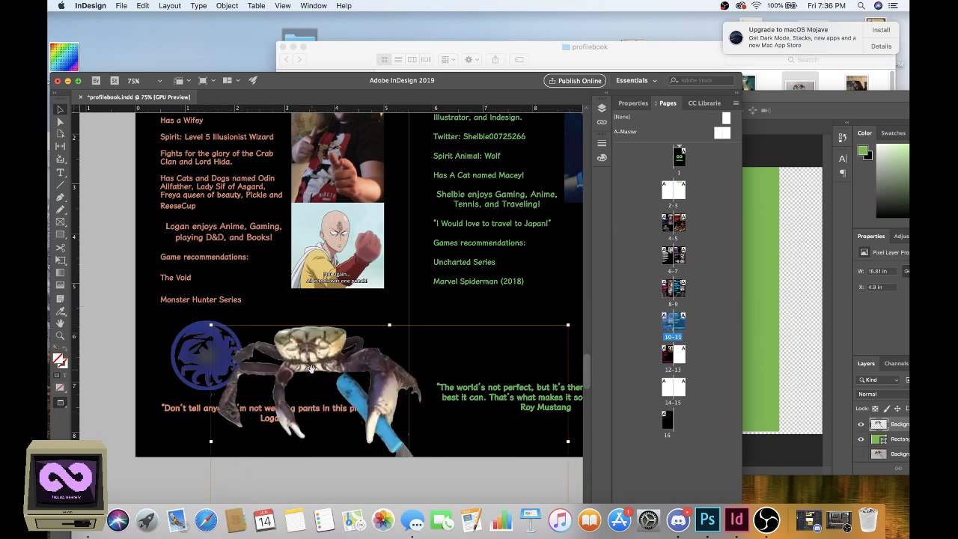
pyautogui.moveTo(211, 325); pyautogui.dragTo(260, 358)
pyautogui.moveTo(319, 391); pyautogui.dragTo(287, 354)
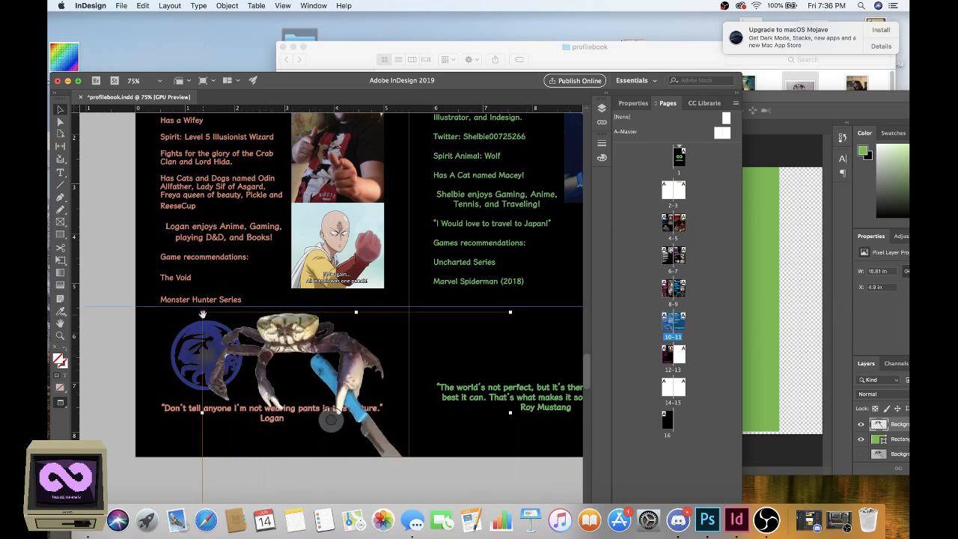
pyautogui.moveTo(203, 315); pyautogui.dragTo(252, 347)
pyautogui.moveTo(319, 378); pyautogui.dragTo(236, 351)
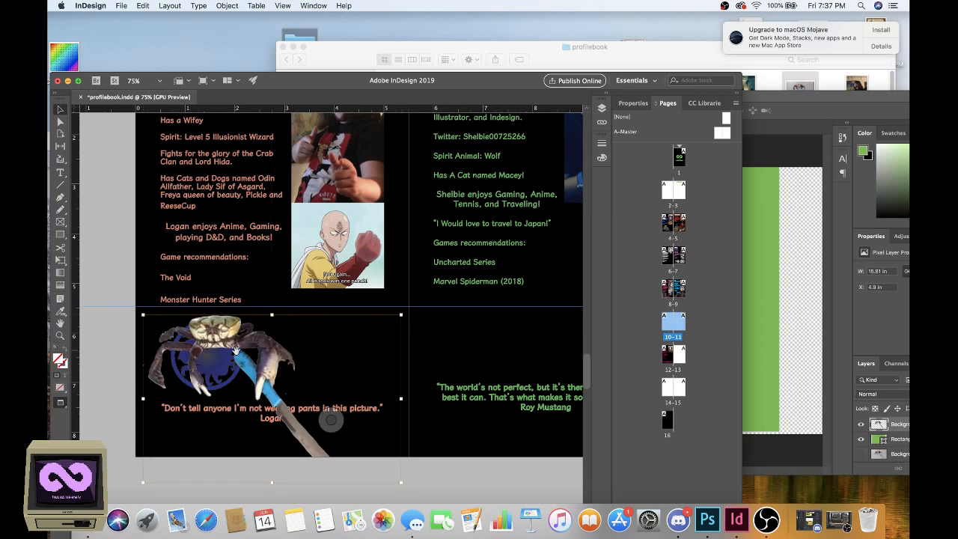
pyautogui.click(438, 315)
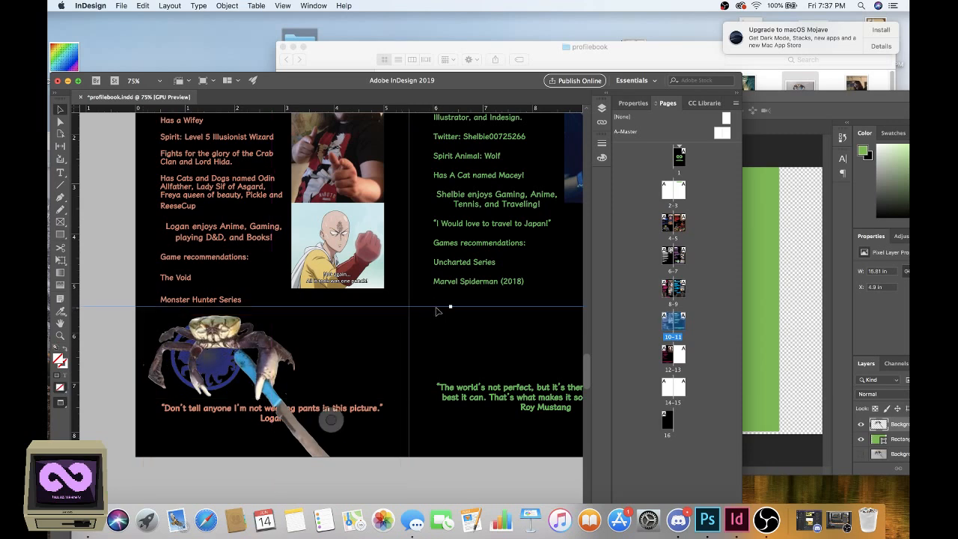
pyautogui.moveTo(438, 311); pyautogui.dragTo(468, 291)
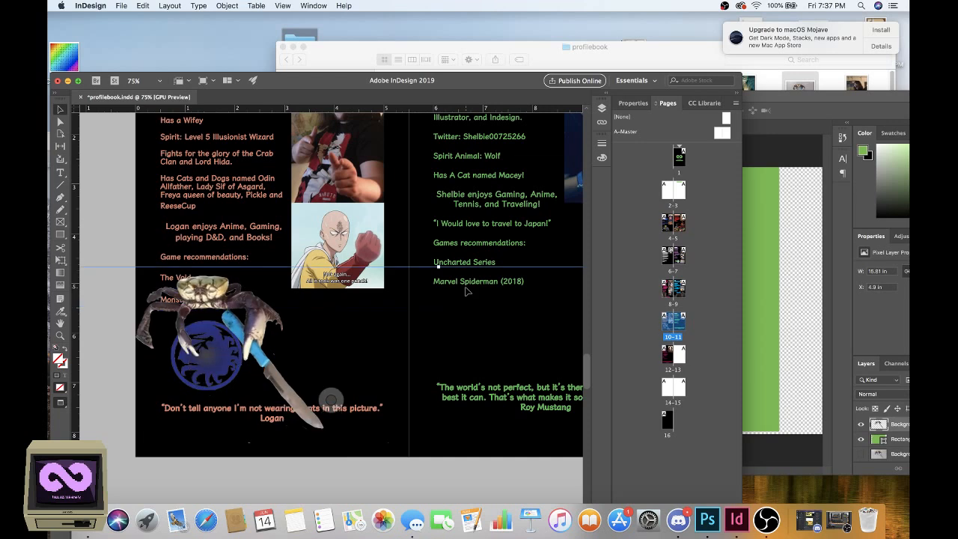
pyautogui.press('super+z')
# Step: Crop the crab's oversized frame at the bottom and both sides to about 4.3 × 2.4 in
pyautogui.press('z')
pyautogui.keyDown('alt'); pyautogui.click(308, 404); pyautogui.keyUp('alt')
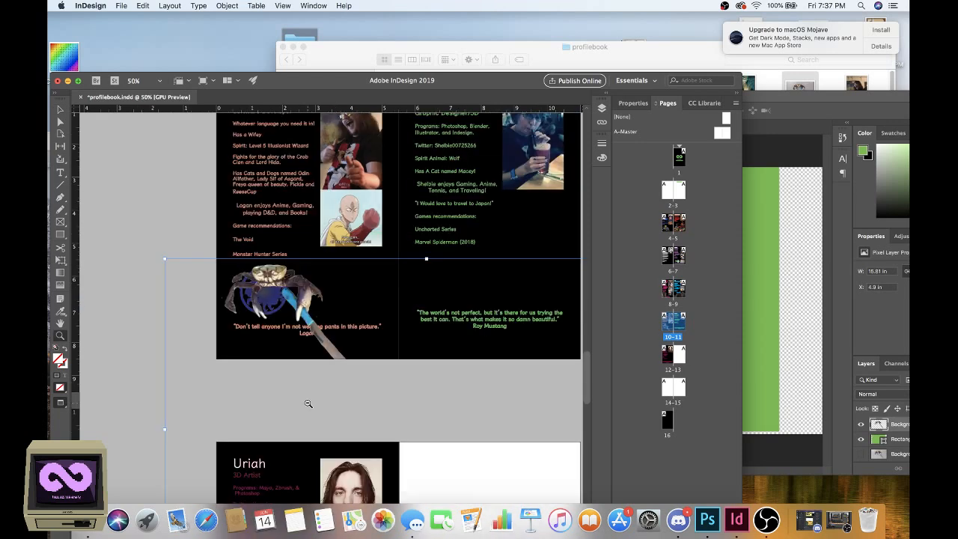
pyautogui.keyDown('alt'); pyautogui.click(308, 404); pyautogui.keyUp('alt')
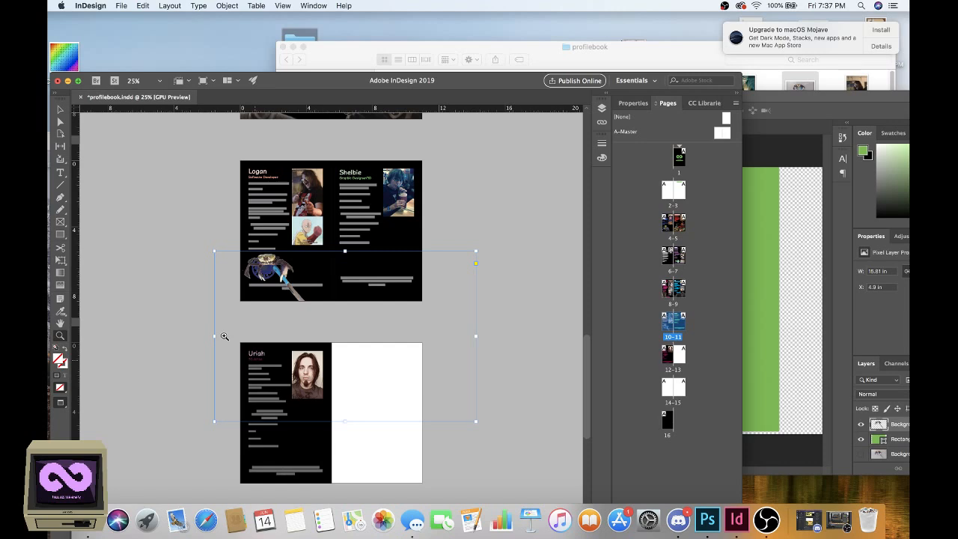
pyautogui.click(61, 111)
pyautogui.moveTo(345, 422); pyautogui.dragTo(345, 291)
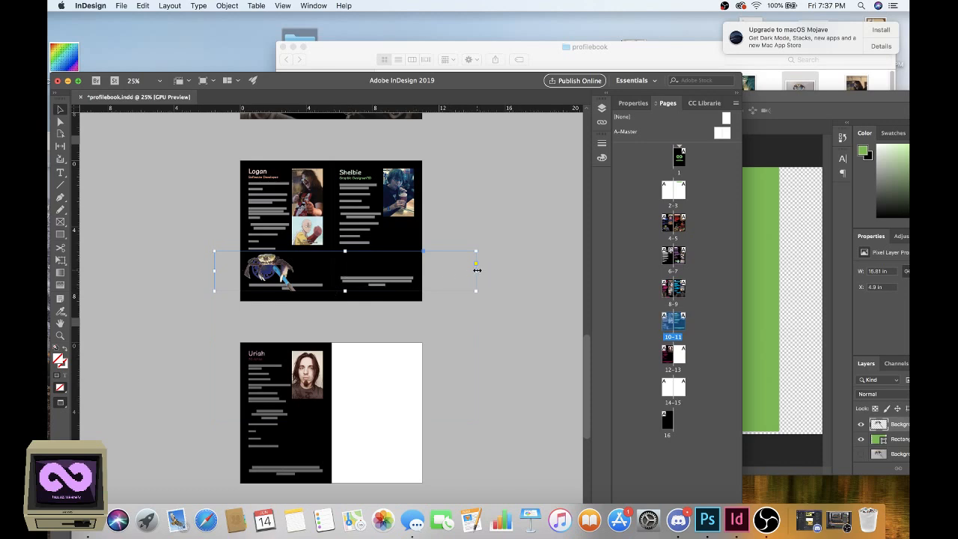
pyautogui.moveTo(477, 269); pyautogui.dragTo(311, 269)
pyautogui.moveTo(215, 272); pyautogui.dragTo(241, 277)
pyautogui.press('z')
pyautogui.click(258, 288)
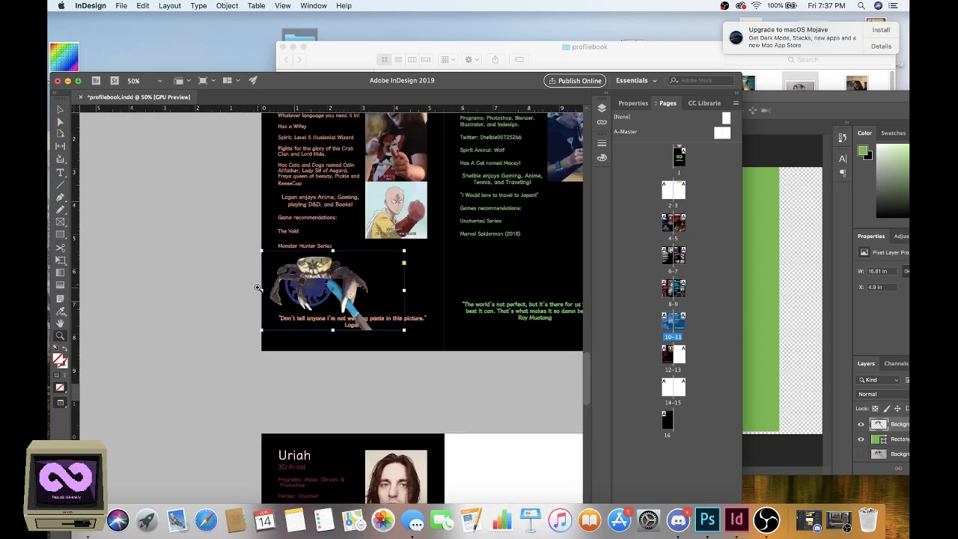
pyautogui.click(258, 287)
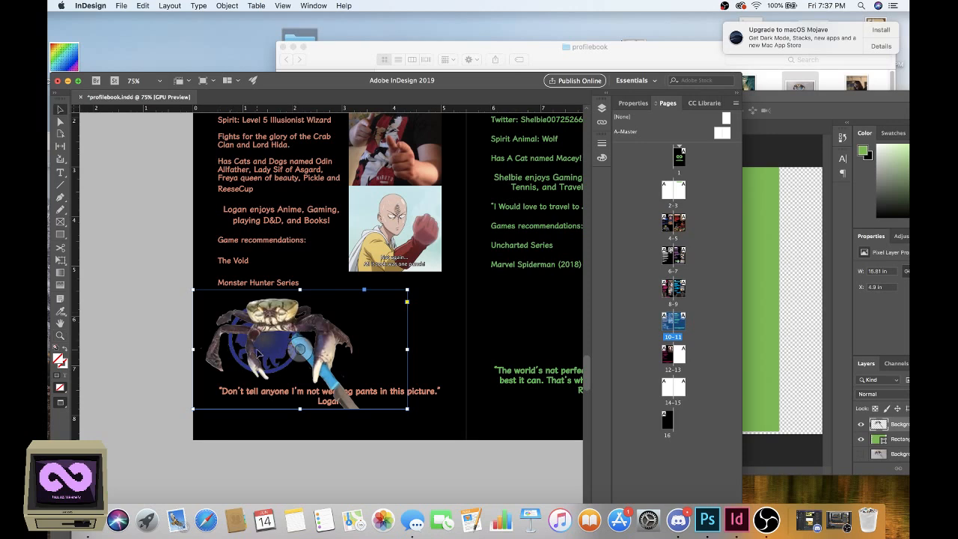
# Step: Shift the crab's frame slightly inward from the page edge and trim it to about 3.4 × 2.36 in
pyautogui.click(634, 103)
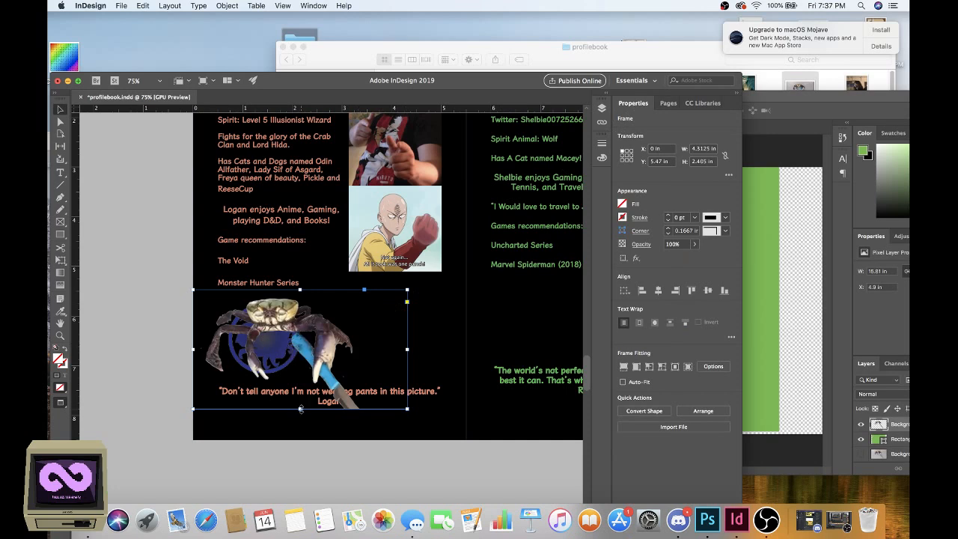
pyautogui.moveTo(300, 409); pyautogui.dragTo(300, 407)
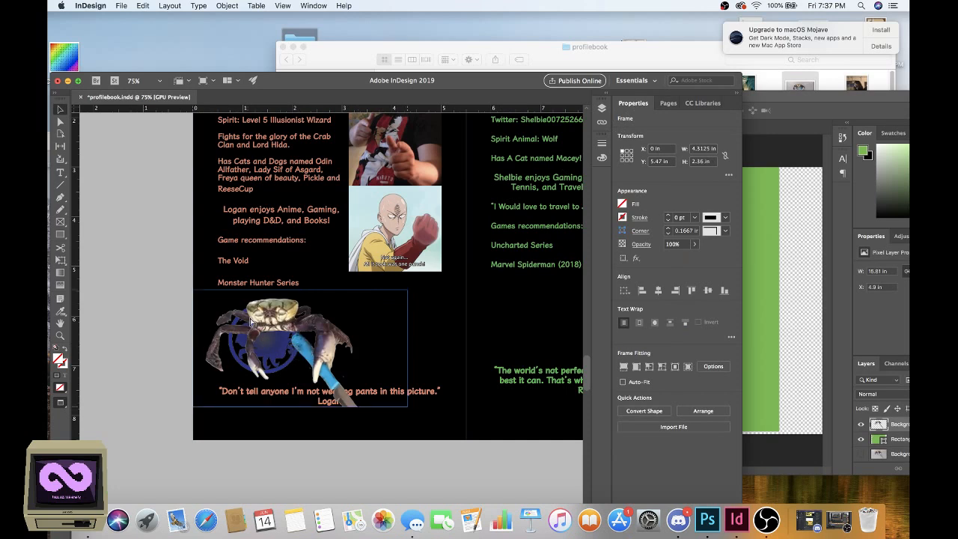
pyautogui.moveTo(251, 321); pyautogui.dragTo(254, 320)
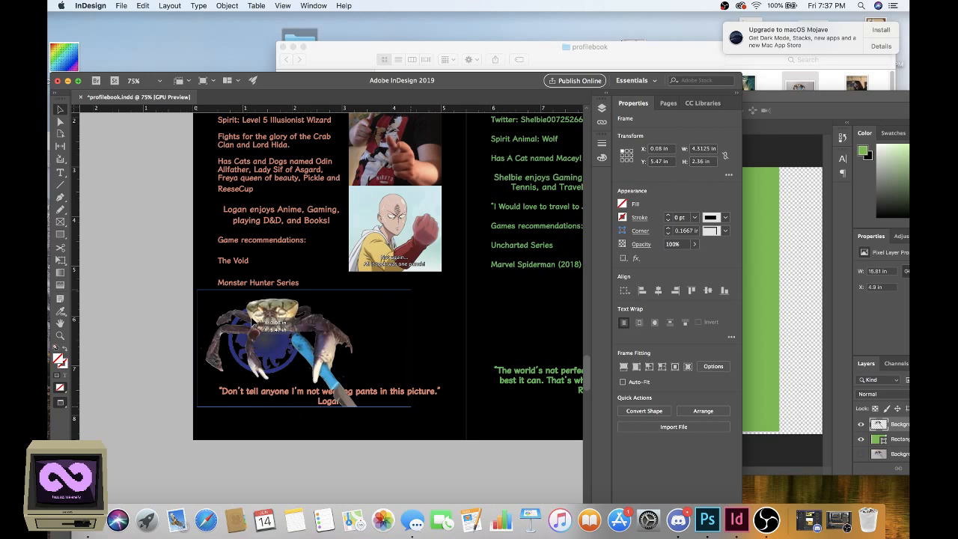
pyautogui.moveTo(411, 357); pyautogui.dragTo(366, 356)
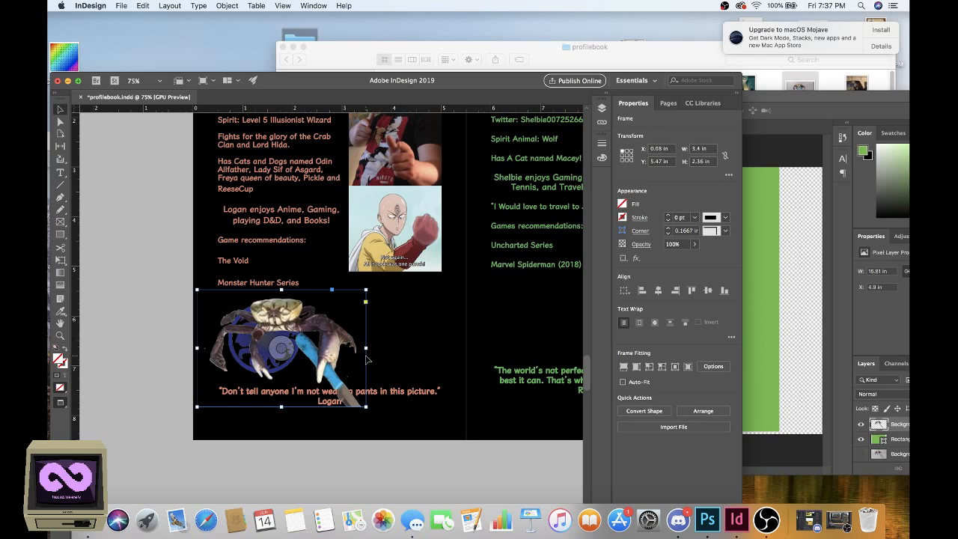
pyautogui.click(369, 356)
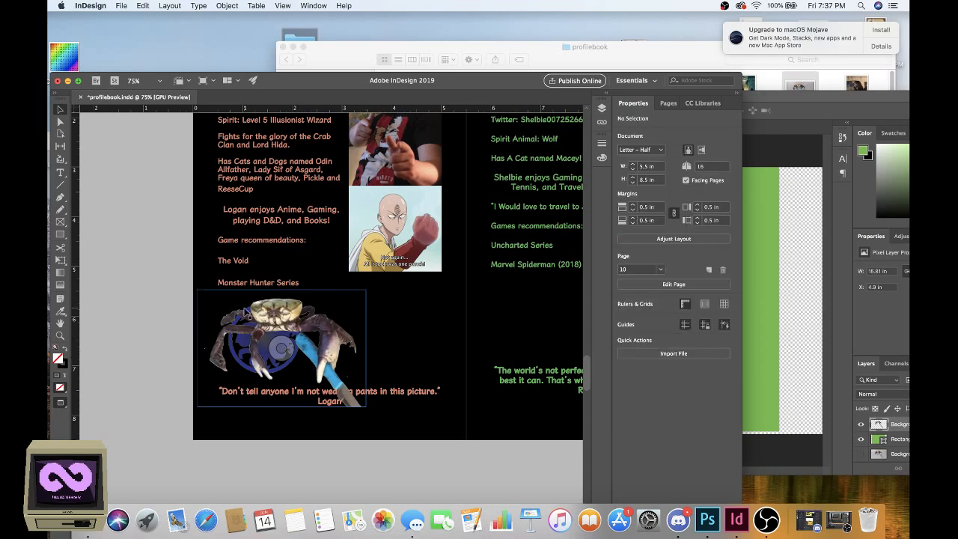
pyautogui.click(278, 318)
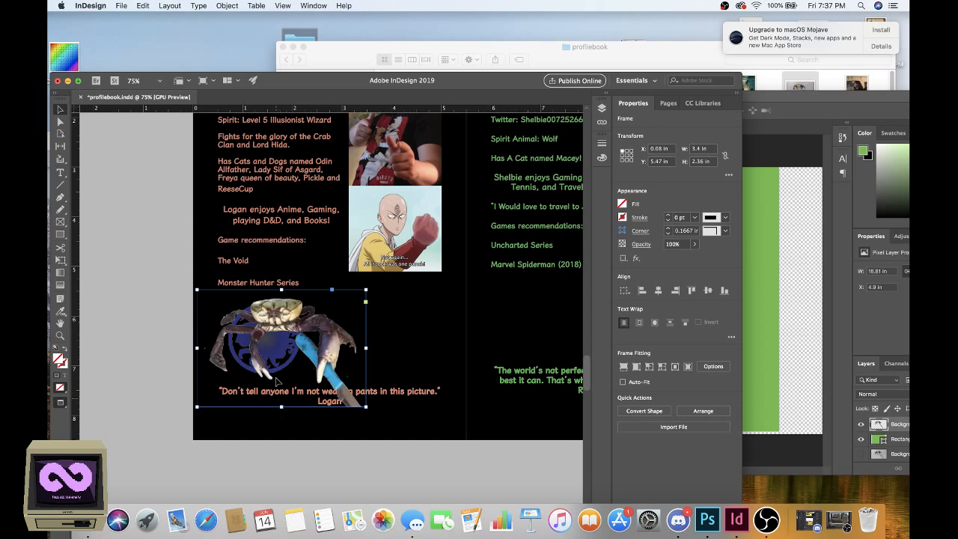
# Step: Move the crab aside, place the blue emblem directly below the bald anime character, and put the crab back at X 0 in, Y 5.5 in
pyautogui.moveTo(262, 320); pyautogui.dragTo(169, 332)
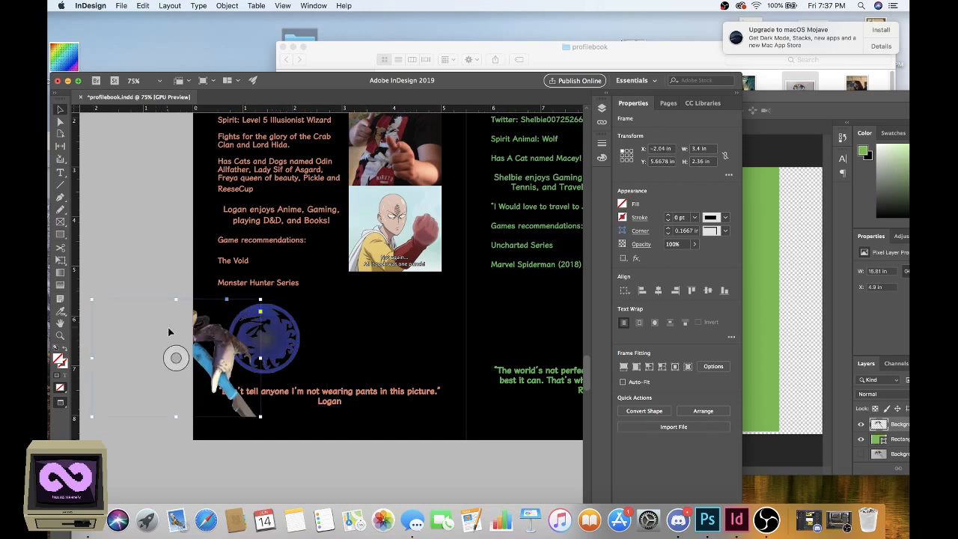
pyautogui.moveTo(288, 338); pyautogui.dragTo(422, 317)
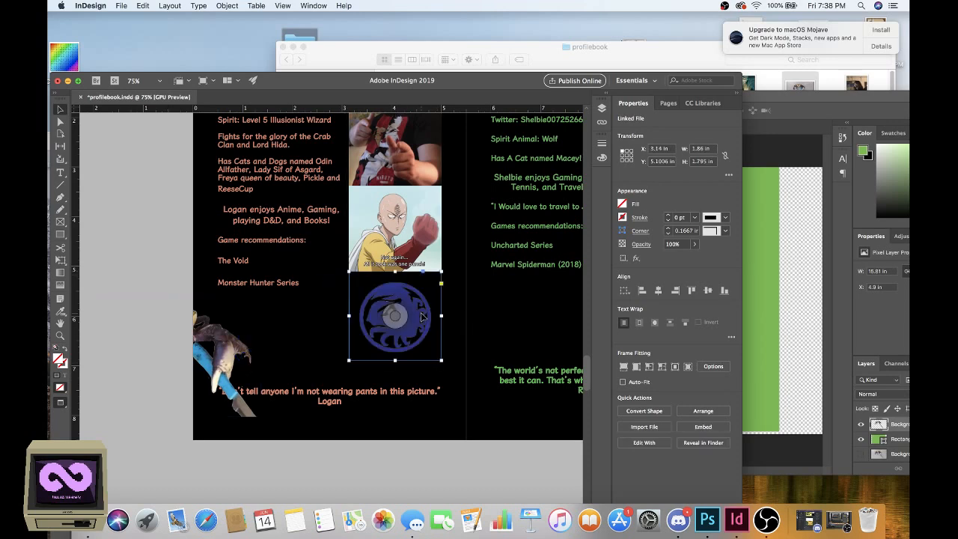
pyautogui.moveTo(216, 332); pyautogui.dragTo(281, 337)
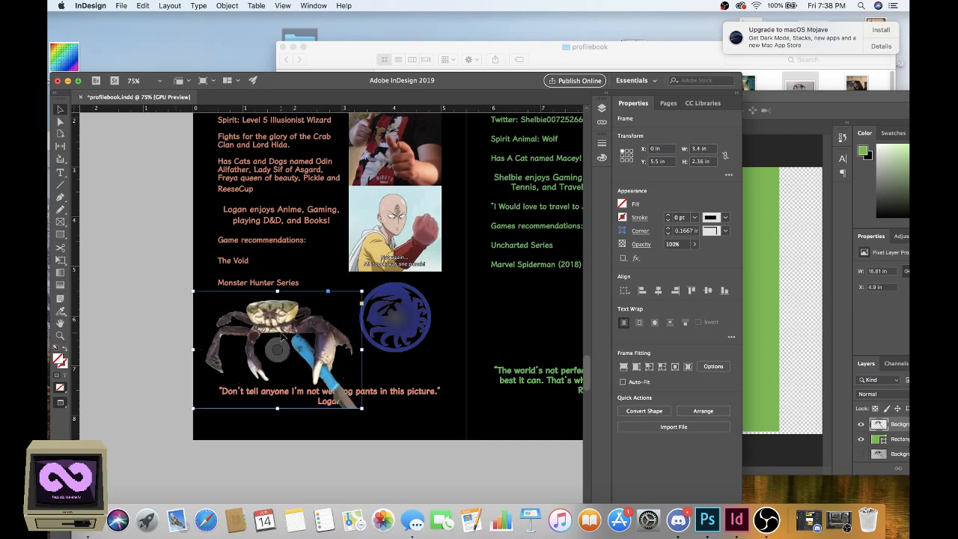
# Step: Scale the crab image to about 4.37 × 2.85 in, reposition it inside its frame, and shorten the frame to about 1.95 in above the quote
pyautogui.doubleClick(279, 410)
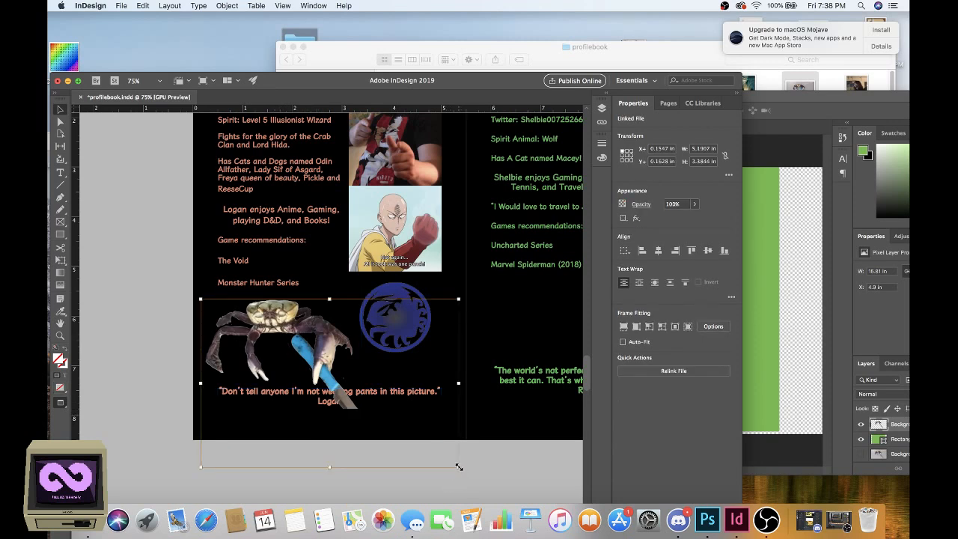
pyautogui.moveTo(459, 467); pyautogui.dragTo(429, 449)
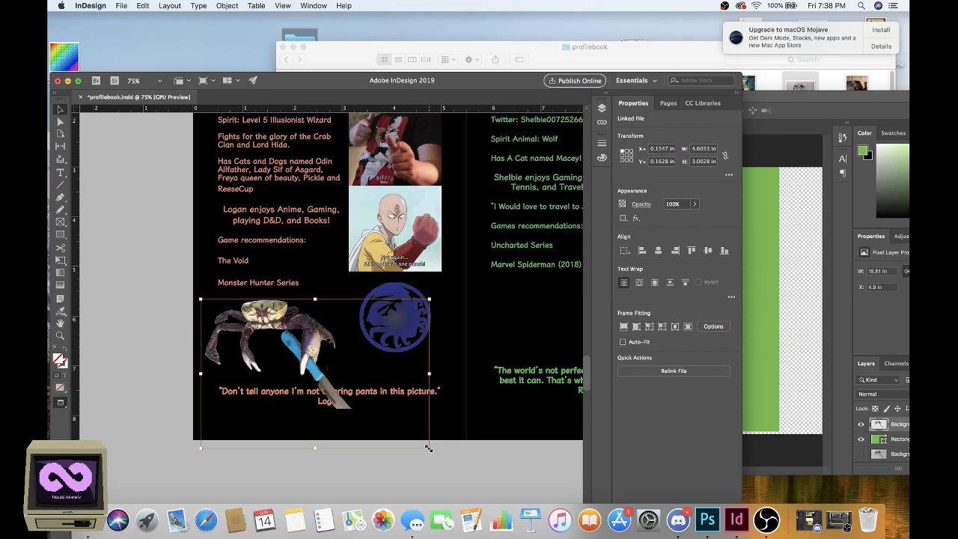
pyautogui.moveTo(429, 448); pyautogui.dragTo(417, 440)
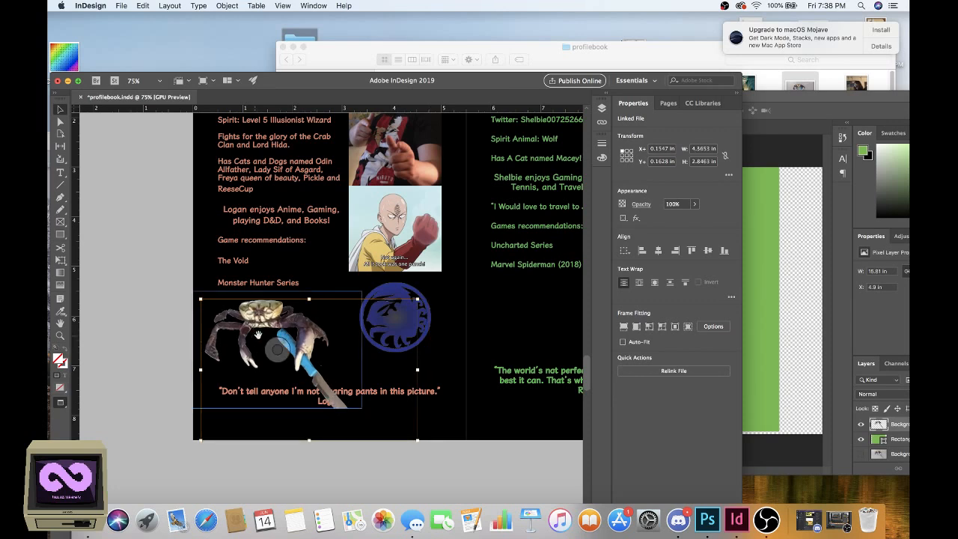
pyautogui.moveTo(273, 338); pyautogui.dragTo(278, 335)
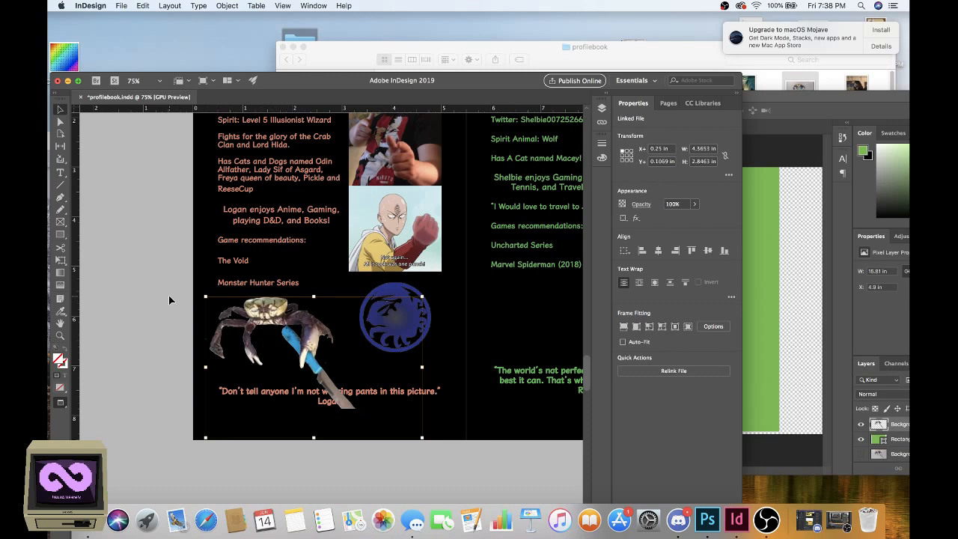
pyautogui.click(285, 393)
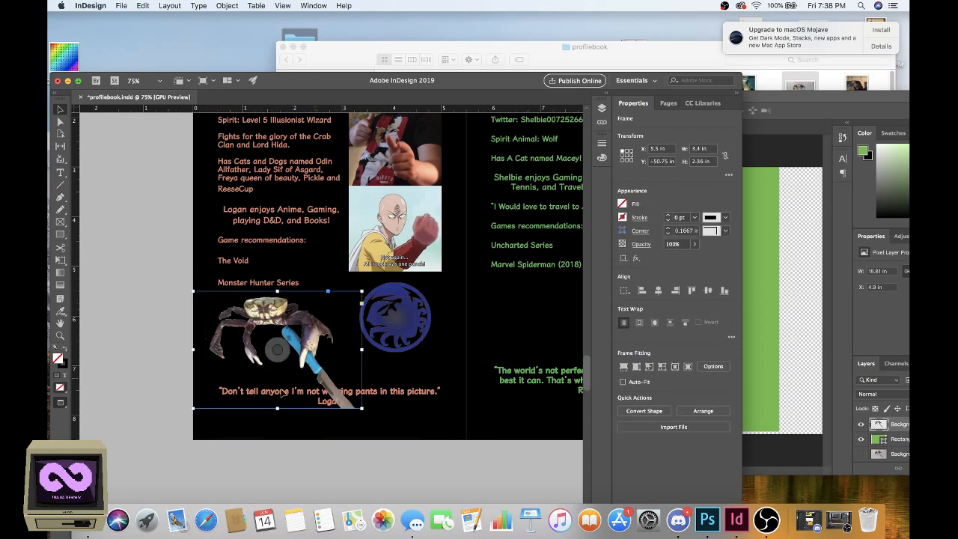
pyautogui.moveTo(277, 409); pyautogui.dragTo(281, 388)
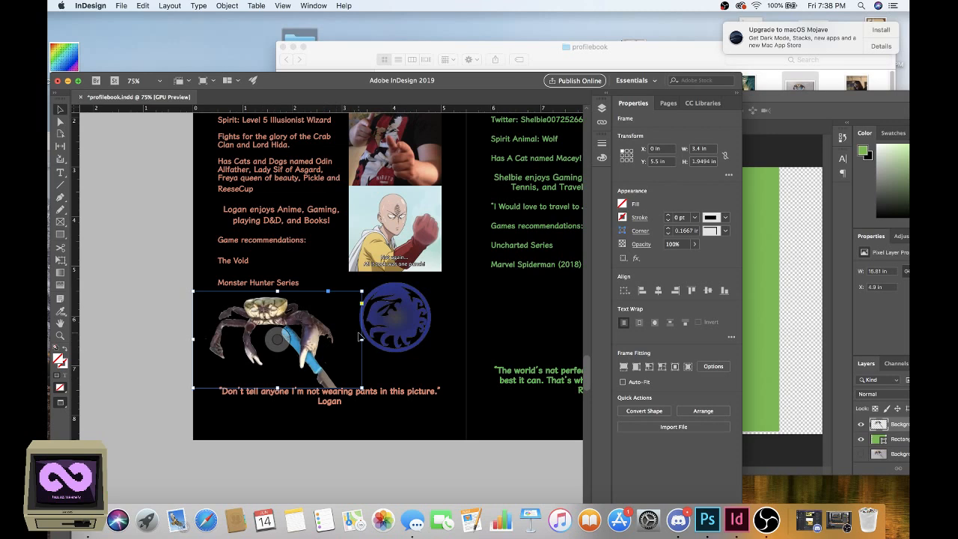
# Step: Trim the crab's frame on both sides to 2.5 in wide and move it to X 0.5 in, Y 5.45 in
pyautogui.moveTo(360, 337); pyautogui.dragTo(346, 345)
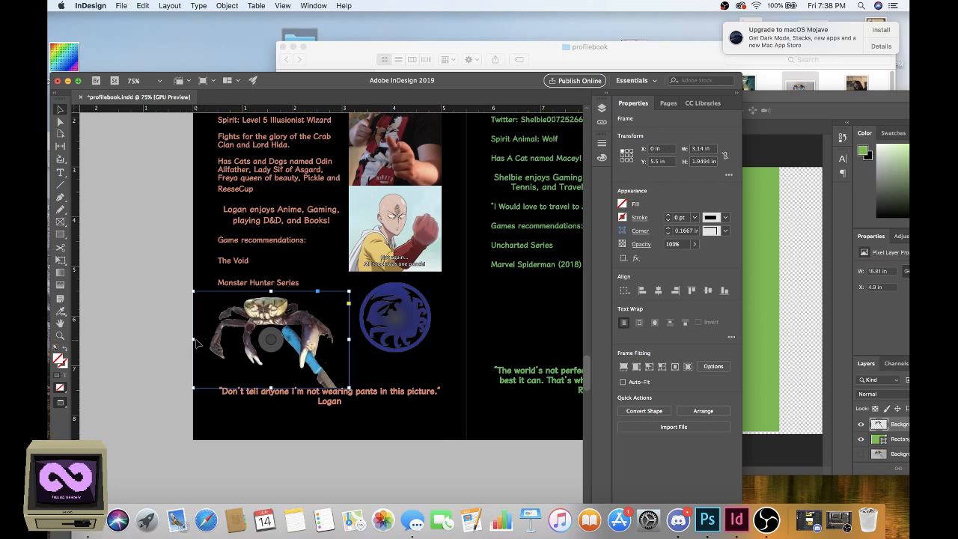
pyautogui.moveTo(196, 342); pyautogui.dragTo(225, 340)
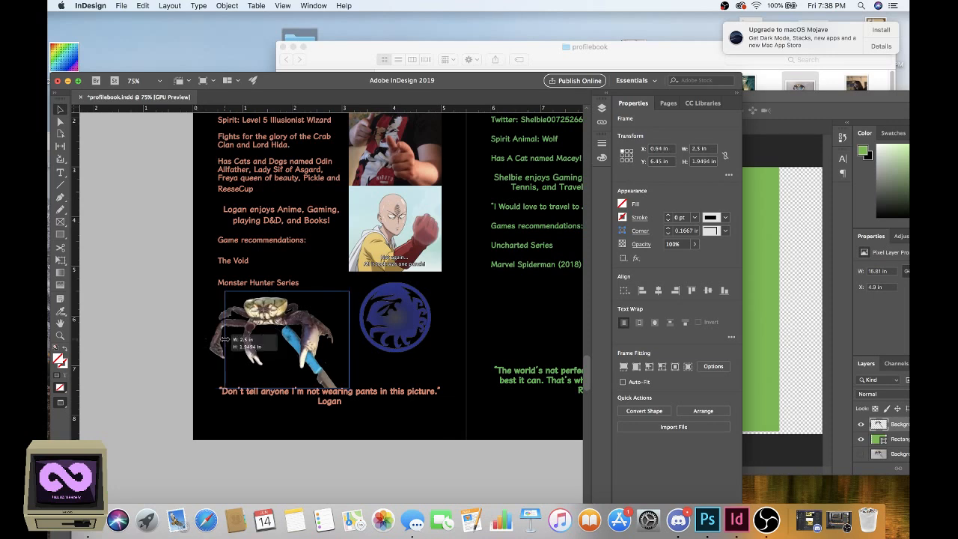
pyautogui.moveTo(273, 320)
pyautogui.mouseDown()
pyautogui.moveTo(258, 315)
pyautogui.moveTo(276, 318)
pyautogui.mouseUp()
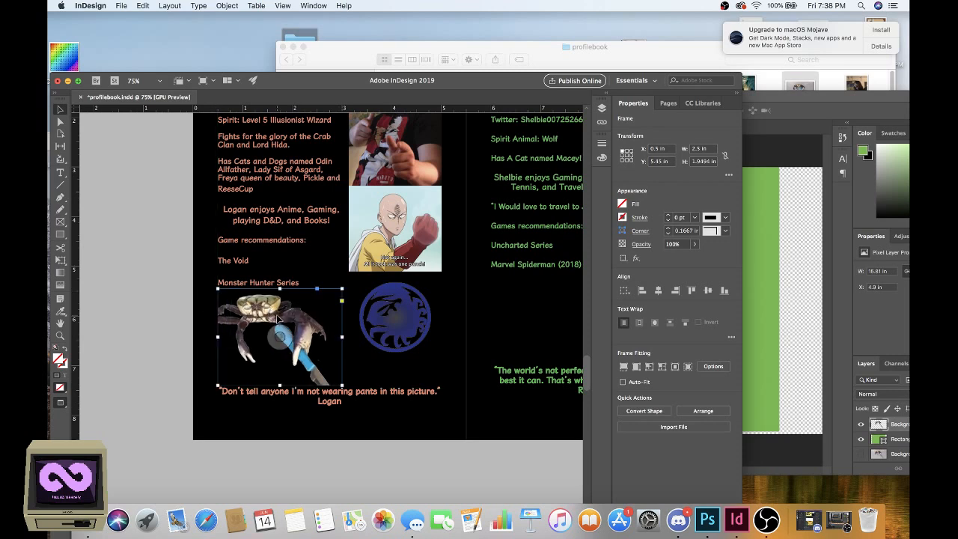
# Step: With frame edges shown, nudge the crab image down inside its frame, extend the frame to just above the quote, and return to preview
pyautogui.click(61, 403)
pyautogui.click(88, 411)
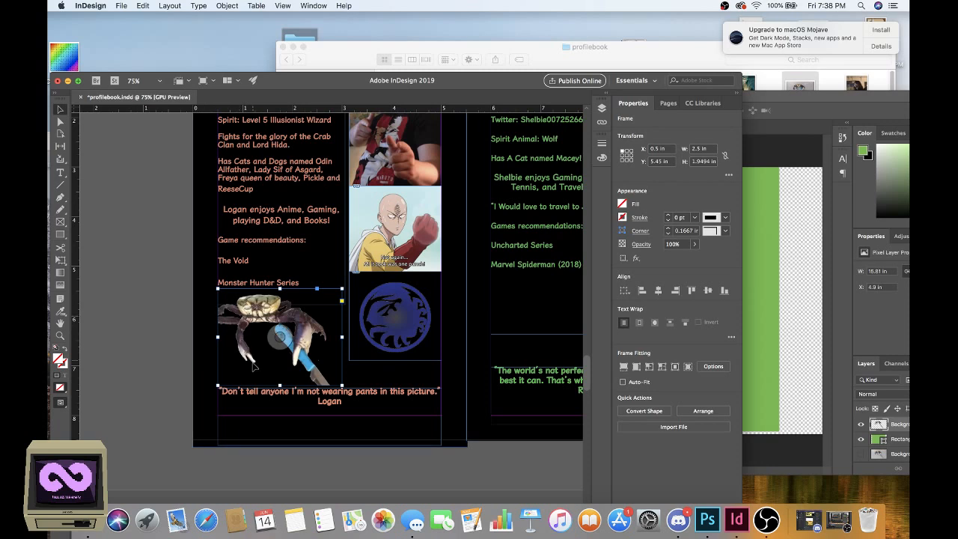
pyautogui.moveTo(280, 385); pyautogui.dragTo(281, 391)
pyautogui.click(282, 336)
pyautogui.press('Down')
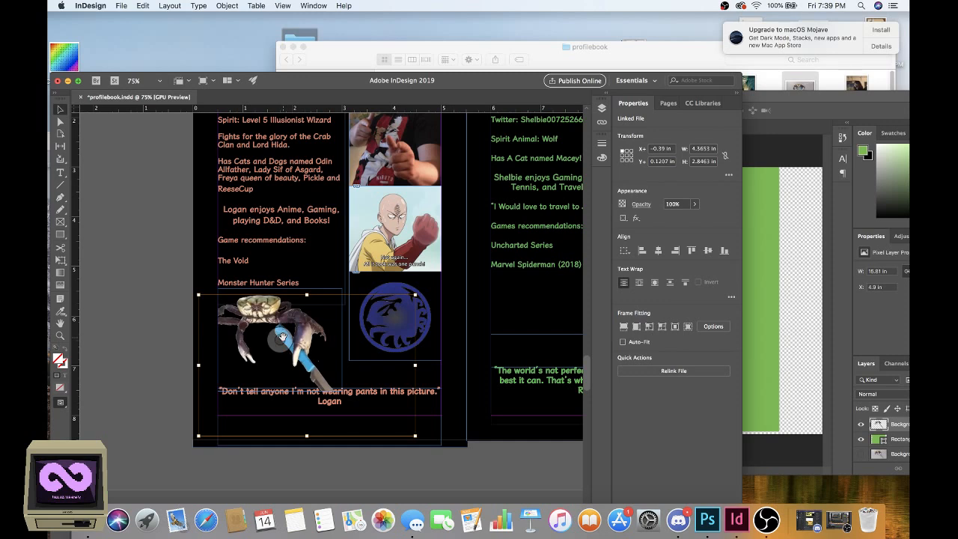
pyautogui.doubleClick(283, 337)
pyautogui.moveTo(281, 388); pyautogui.dragTo(281, 387)
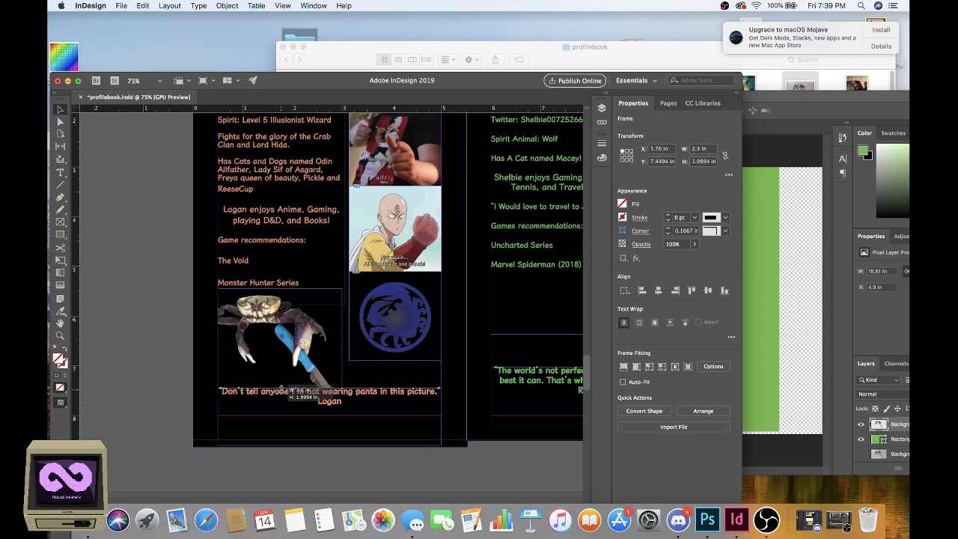
pyautogui.click(156, 392)
pyautogui.click(61, 403)
pyautogui.click(93, 425)
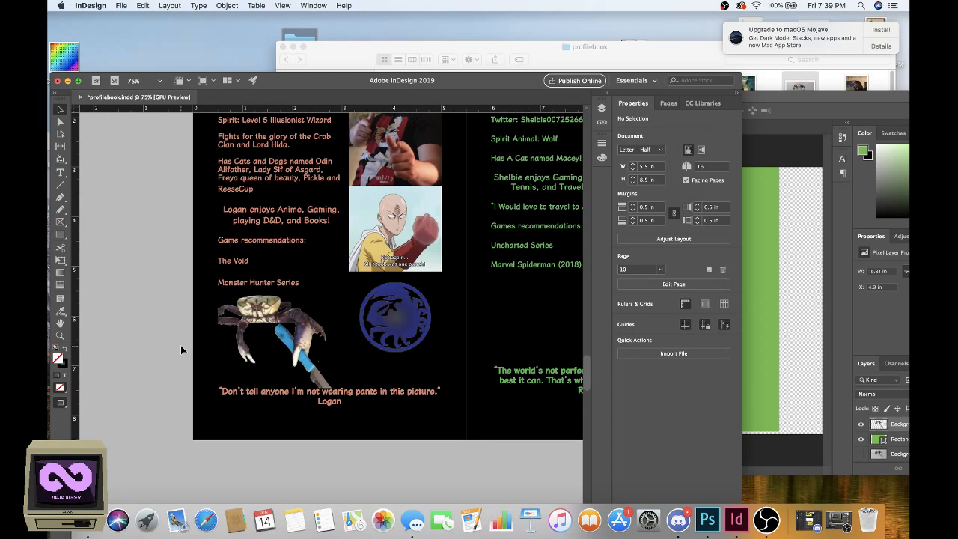
# Step: Review the layout of the crab page and the facing page with the Roy Mustang quote for free space
pyautogui.scroll(2, 160, 270)
pyautogui.scroll(-4, 161, 273)
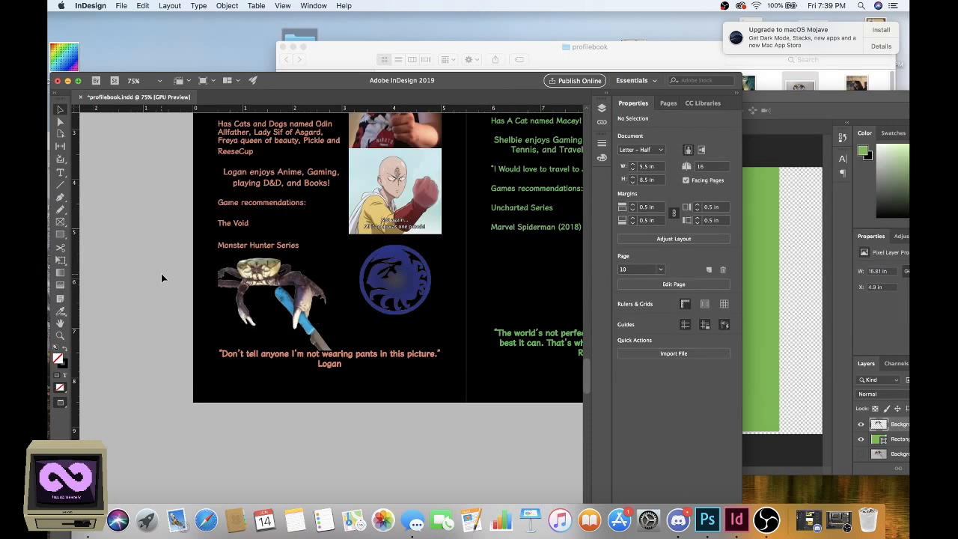
pyautogui.scroll(5, 161, 278)
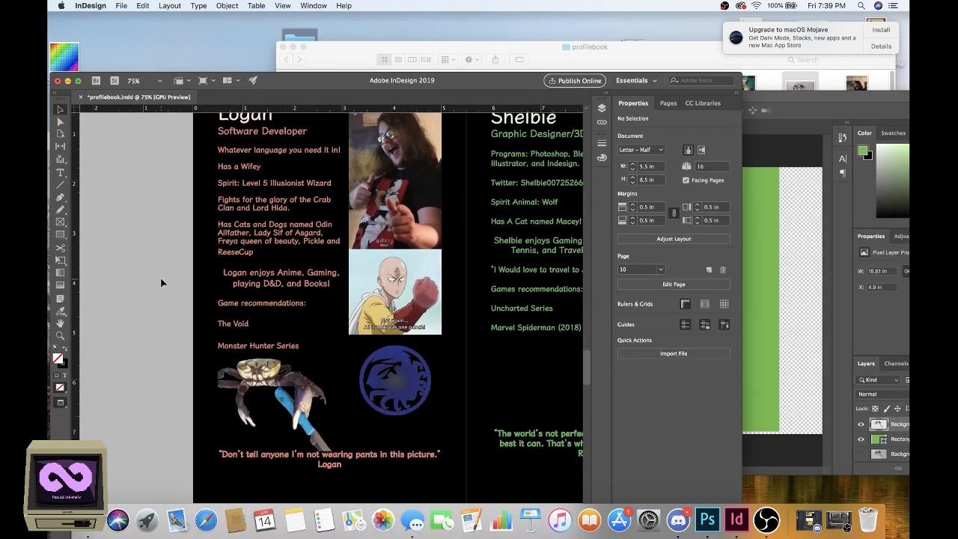
pyautogui.scroll(1, 161, 281)
pyautogui.click(385, 294)
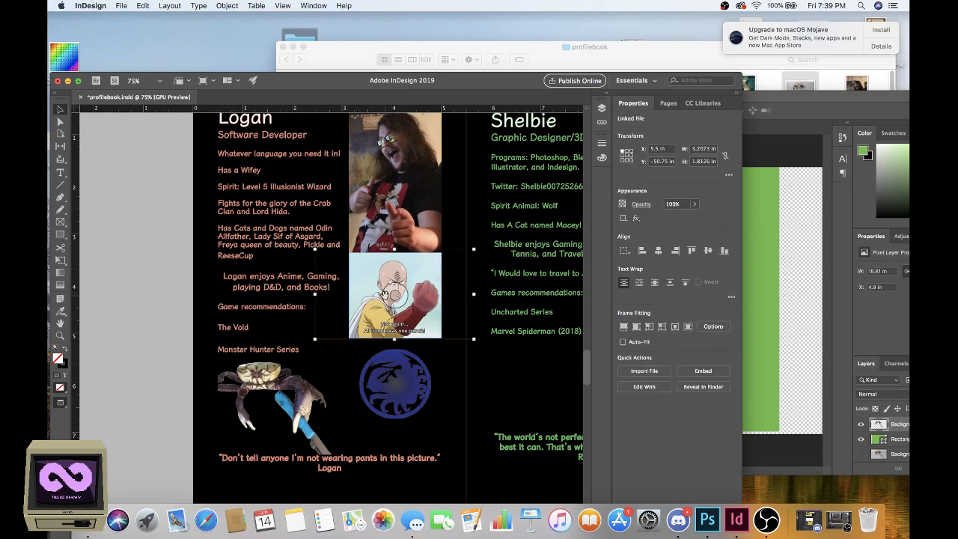
pyautogui.click(385, 294)
pyautogui.click(132, 264)
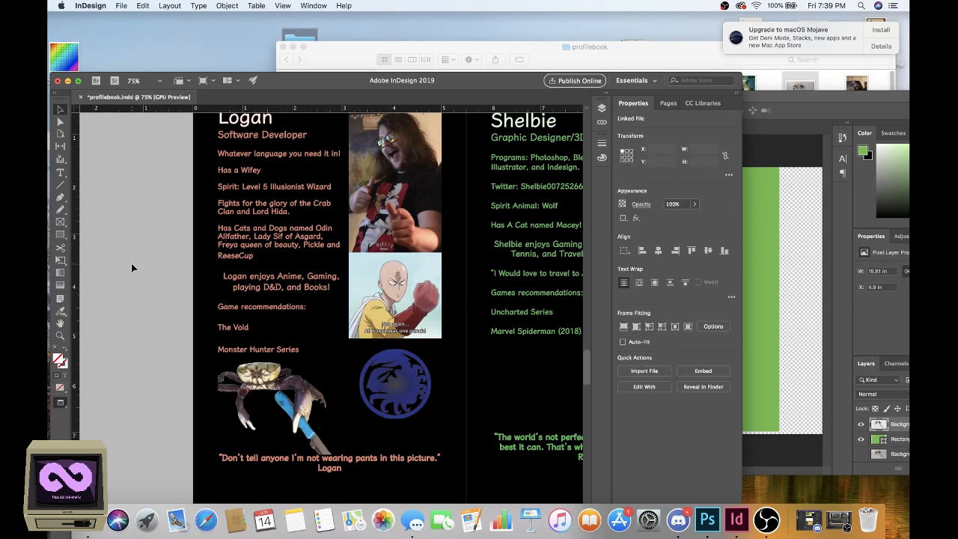
pyautogui.scroll(1, 135, 274)
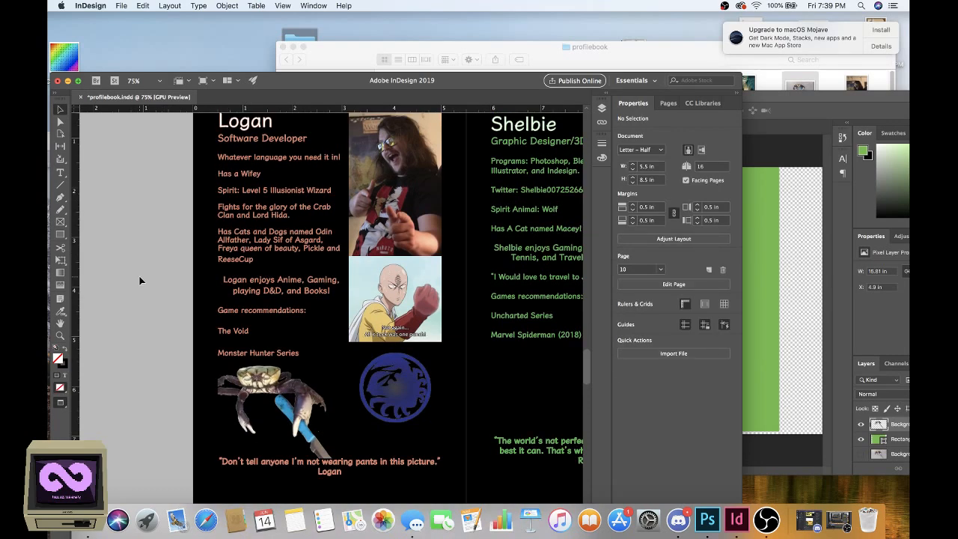
pyautogui.scroll(-2, 139, 287)
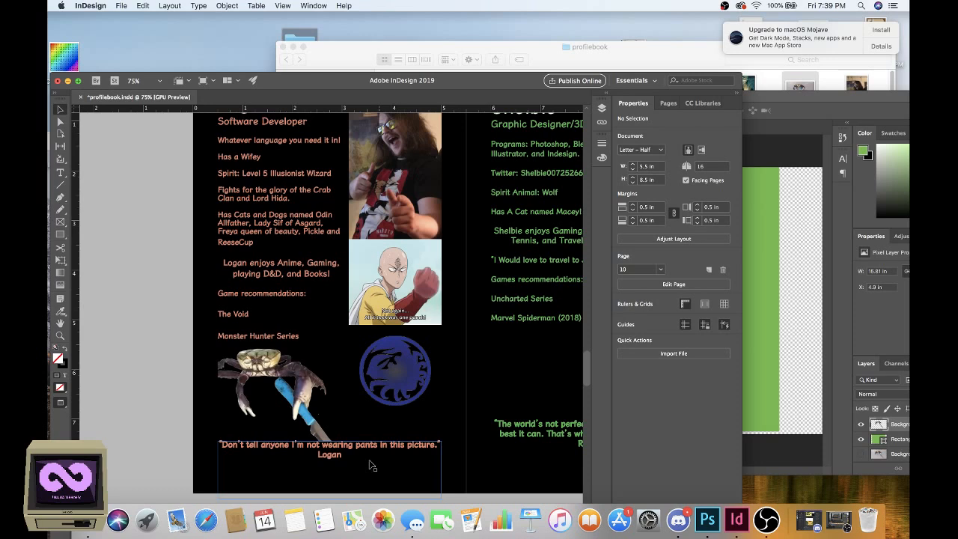
pyautogui.scroll(-3, 370, 466)
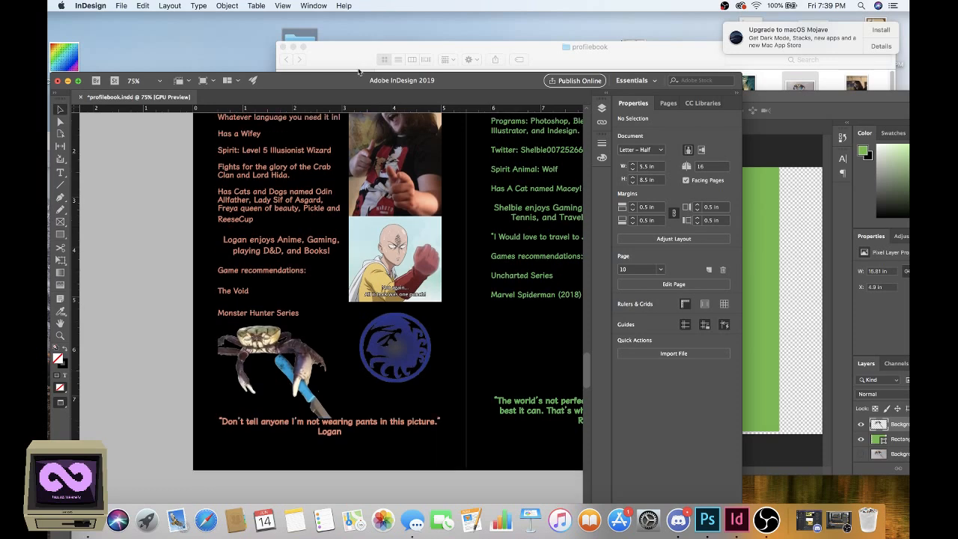
pyautogui.moveTo(359, 72); pyautogui.dragTo(389, 43)
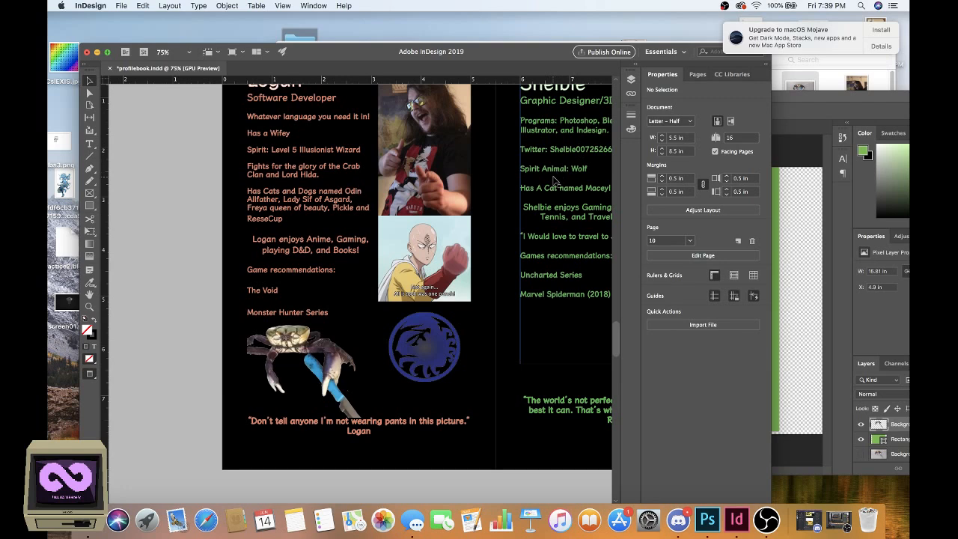
pyautogui.hscroll(6, 554, 181)
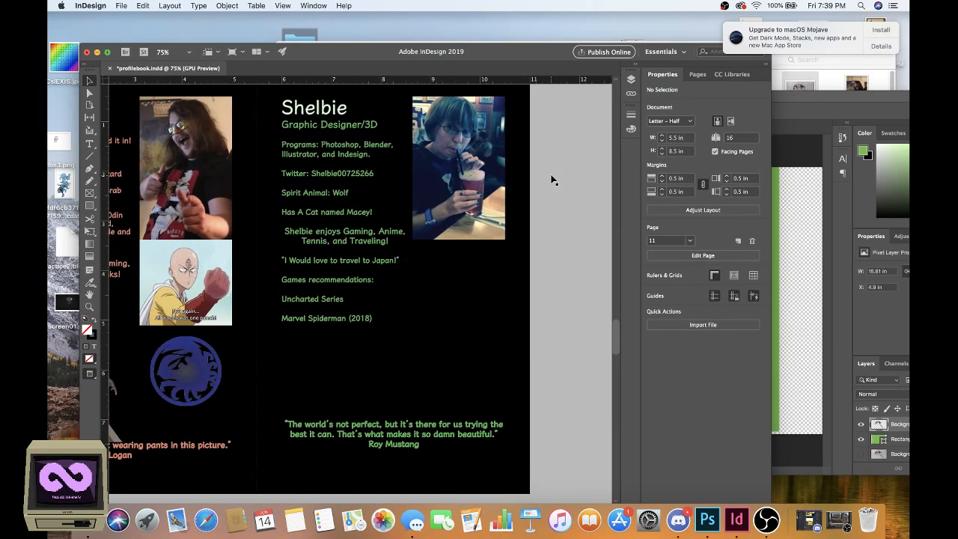
pyautogui.scroll(1, 554, 180)
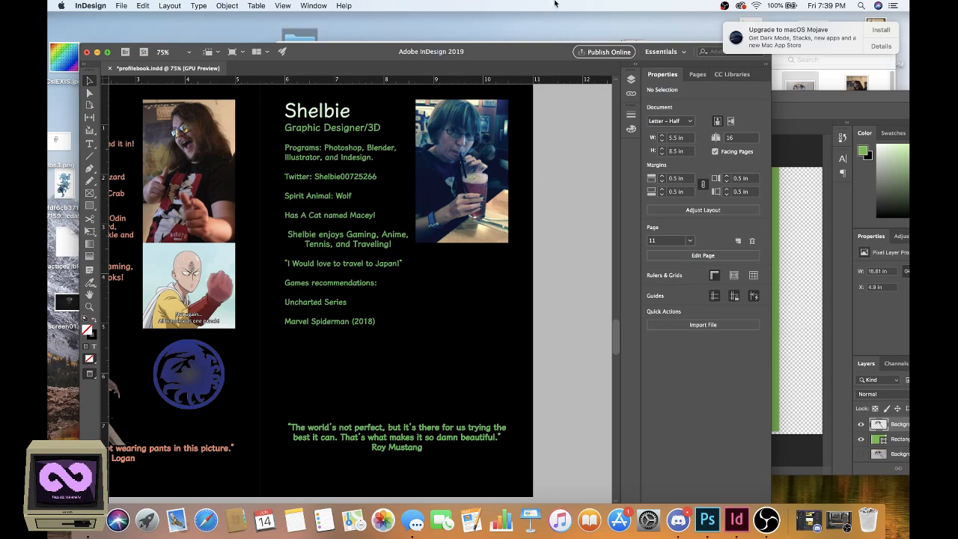
# Step: Find the skull coin image 61N0ohP0FxL._AC_SX215_.jpg in the profilebook folder and open it in Photoshop
pyautogui.click(818, 176)
pyautogui.click(353, 99)
pyautogui.moveTo(325, 57); pyautogui.dragTo(339, 78)
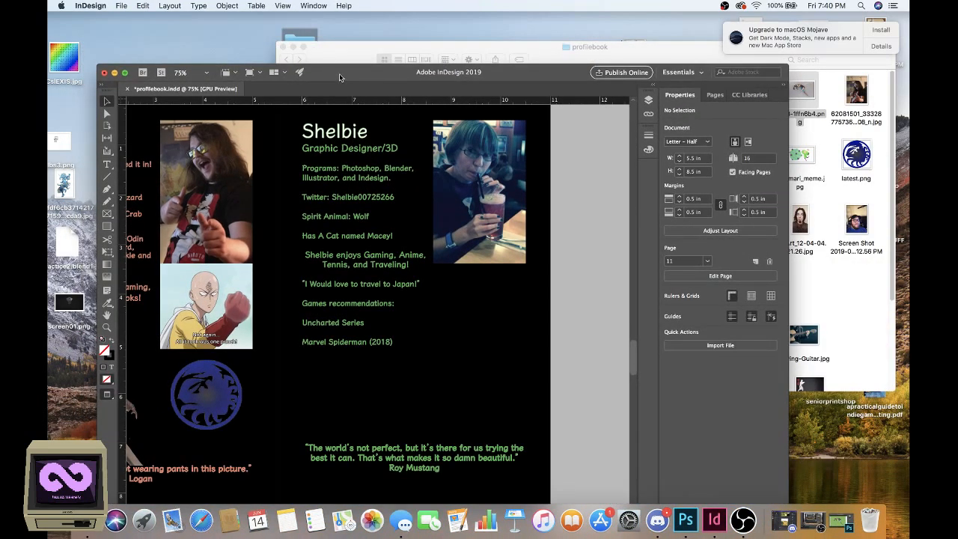
pyautogui.click(346, 62)
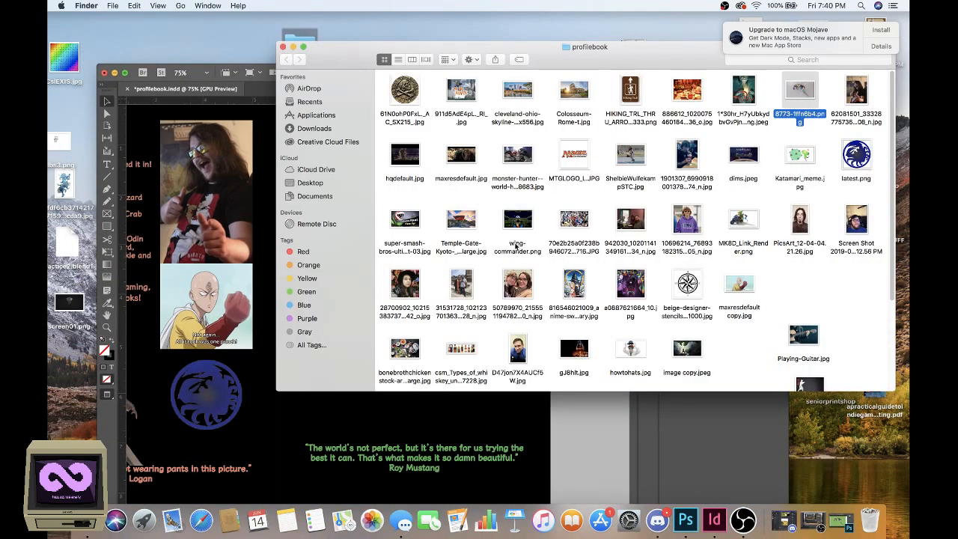
pyautogui.scroll(-3, 494, 226)
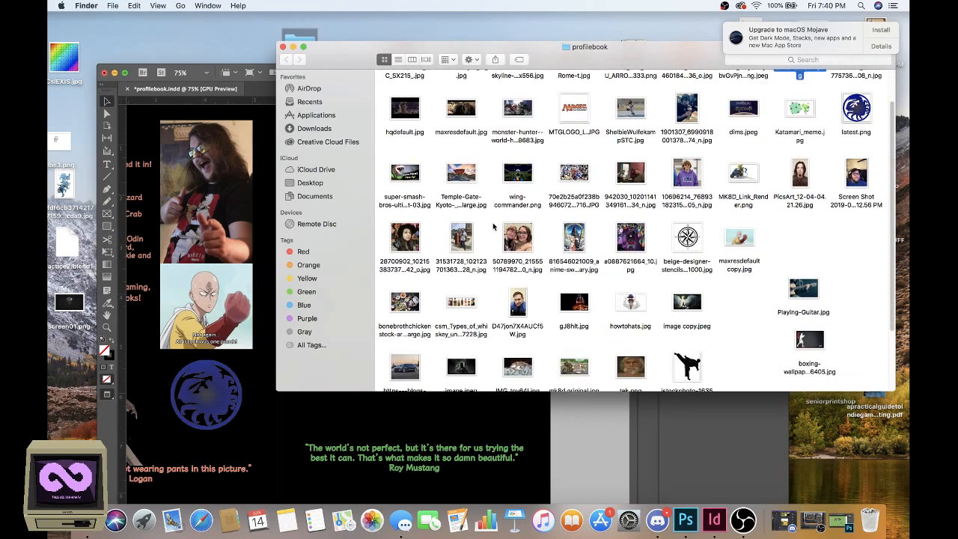
pyautogui.scroll(-3, 493, 226)
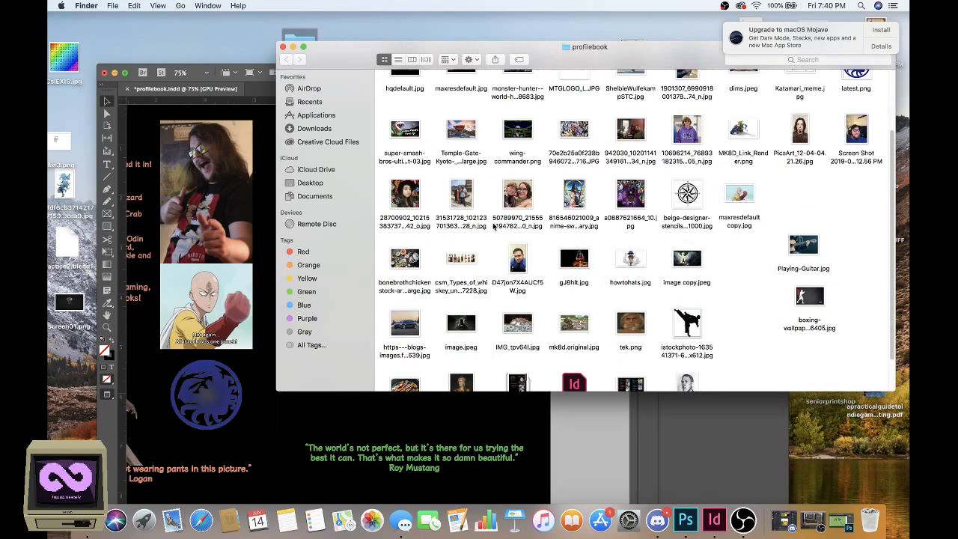
pyautogui.scroll(6, 494, 226)
pyautogui.click(405, 88)
pyautogui.rightClick(406, 87)
pyautogui.moveTo(489, 105)
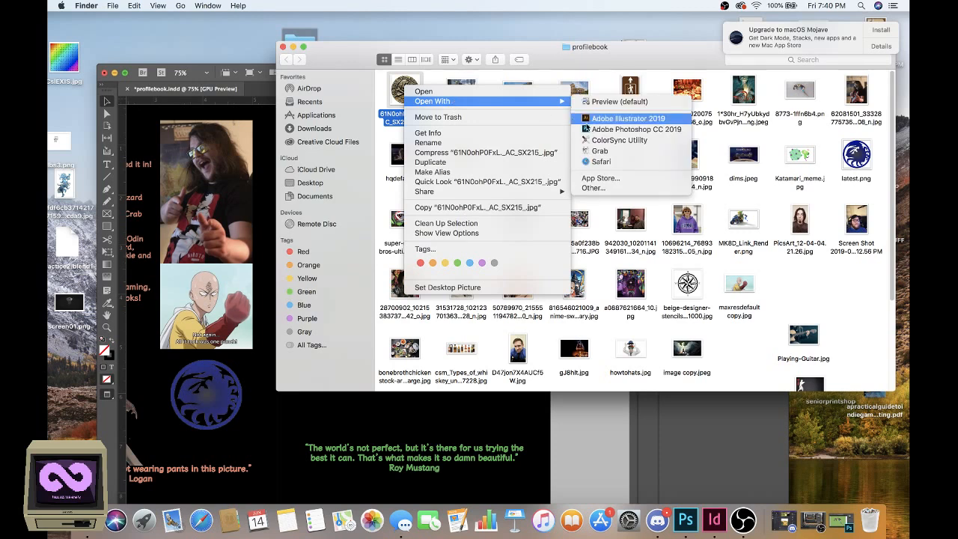
pyautogui.click(637, 129)
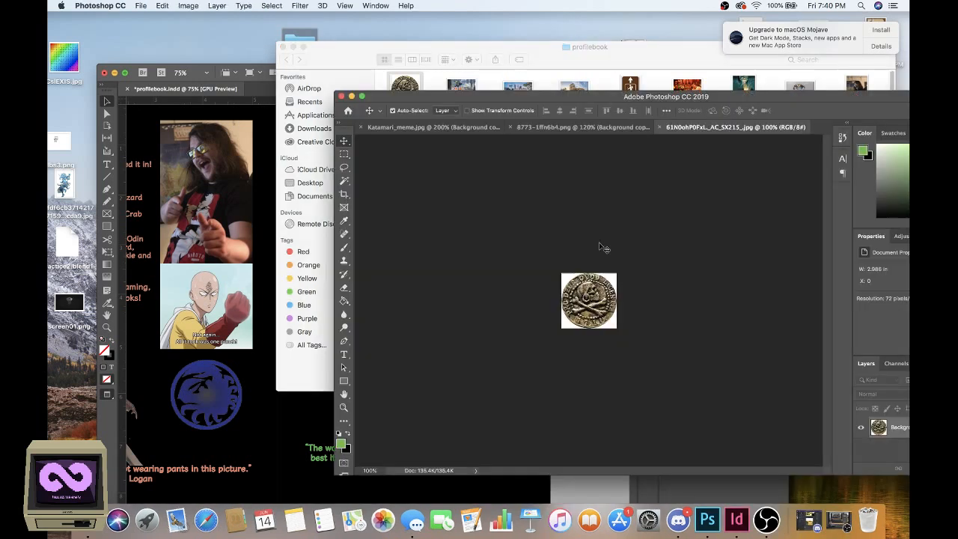
# Step: Select the white upper-left corner beside the coin with the Magic Wand and duplicate the background layer as Background copy
pyautogui.click(343, 408)
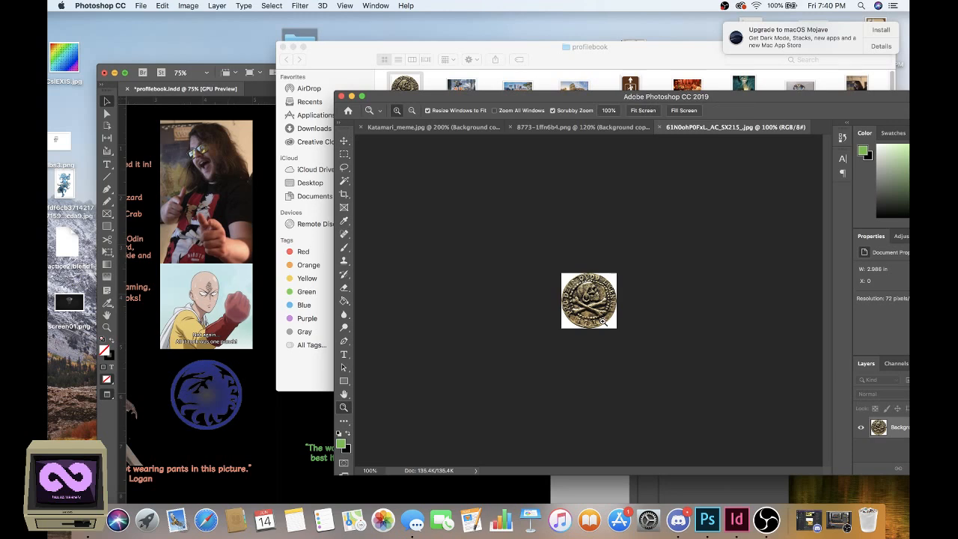
pyautogui.doubleClick(604, 322)
pyautogui.click(345, 182)
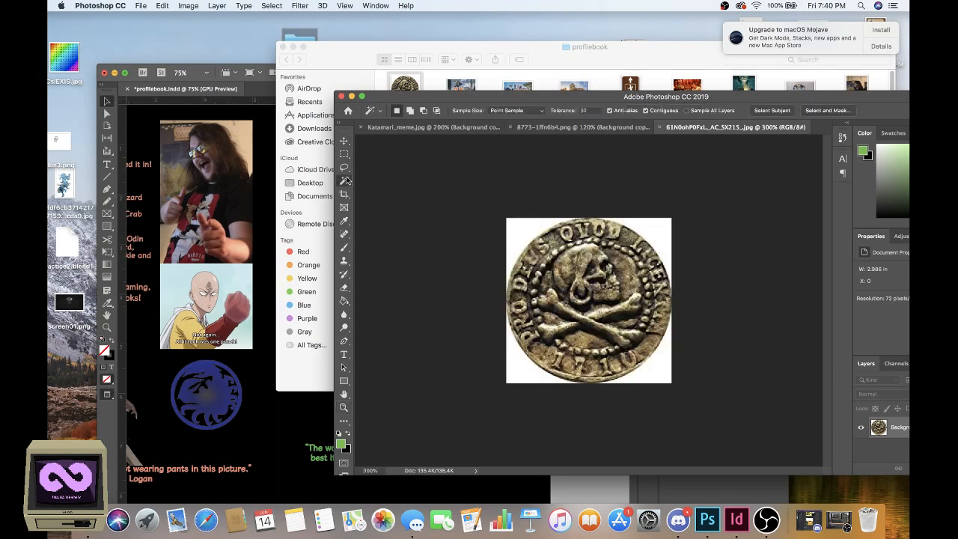
pyautogui.click(524, 227)
pyautogui.rightClick(895, 427)
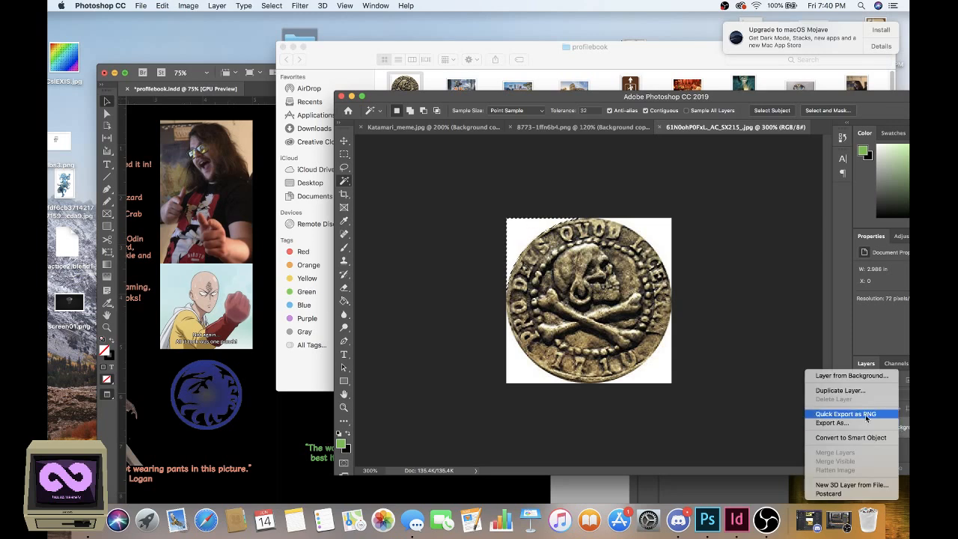
pyautogui.click(800, 388)
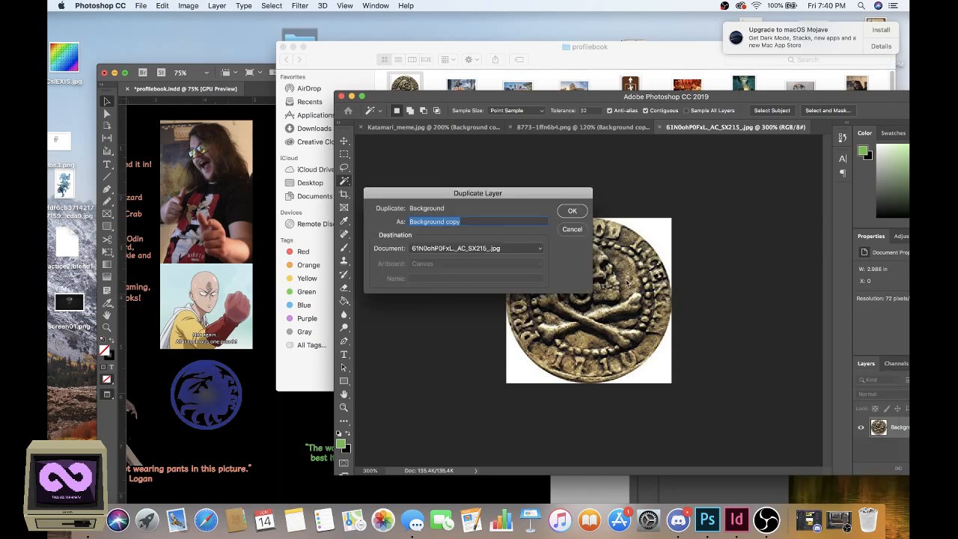
pyautogui.press('Return')
# Step: Delete the white background from all four corners around the coin on the Background copy layer
pyautogui.press('Delete')
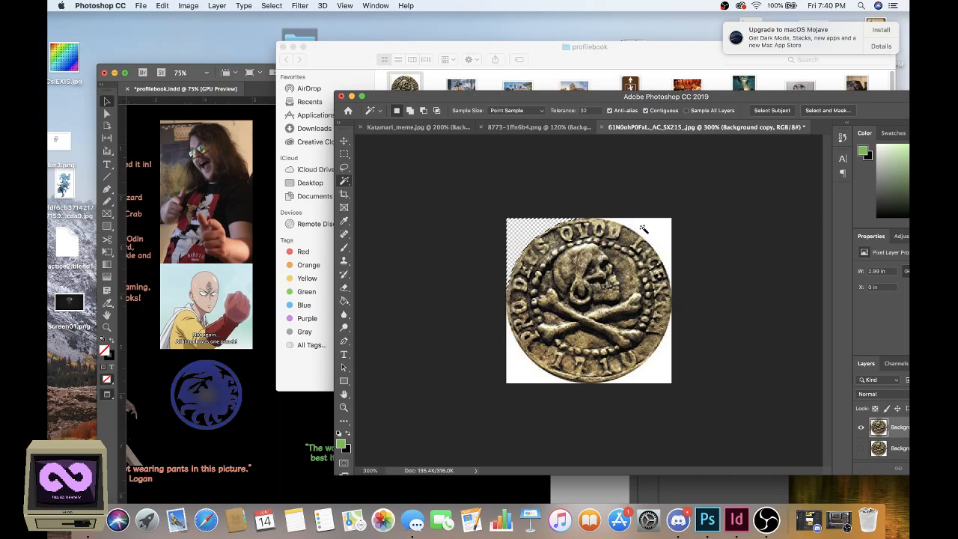
pyautogui.click(647, 233)
pyautogui.press('Delete')
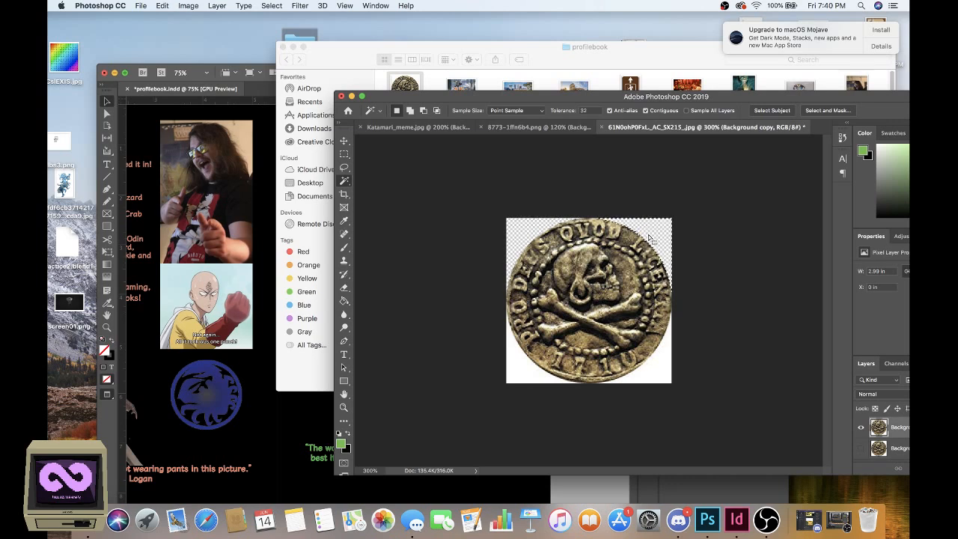
pyautogui.click(666, 378)
pyautogui.press('Delete')
pyautogui.click(511, 378)
pyautogui.press('Delete')
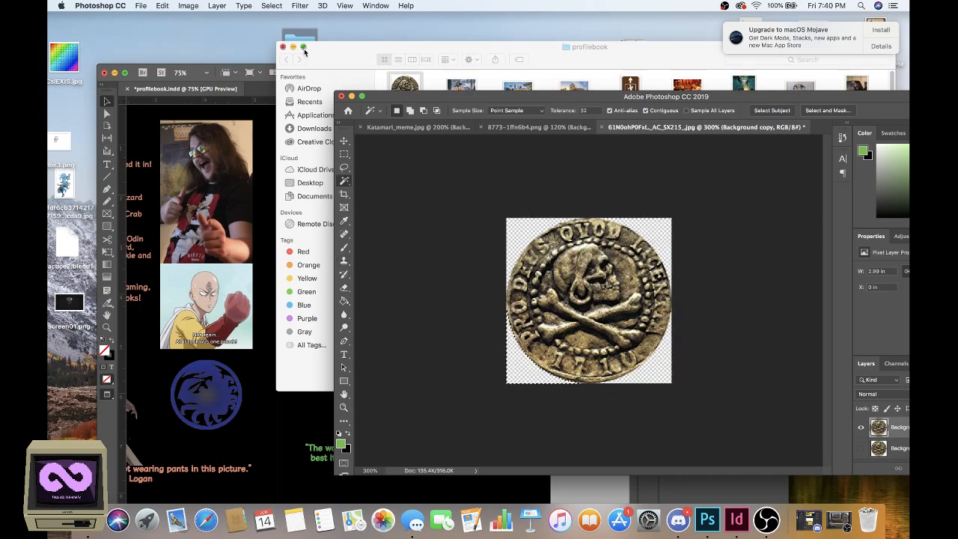
# Step: Place the cut-out coin from Photoshop onto the InDesign page above the Roy Mustang quote
pyautogui.click(344, 140)
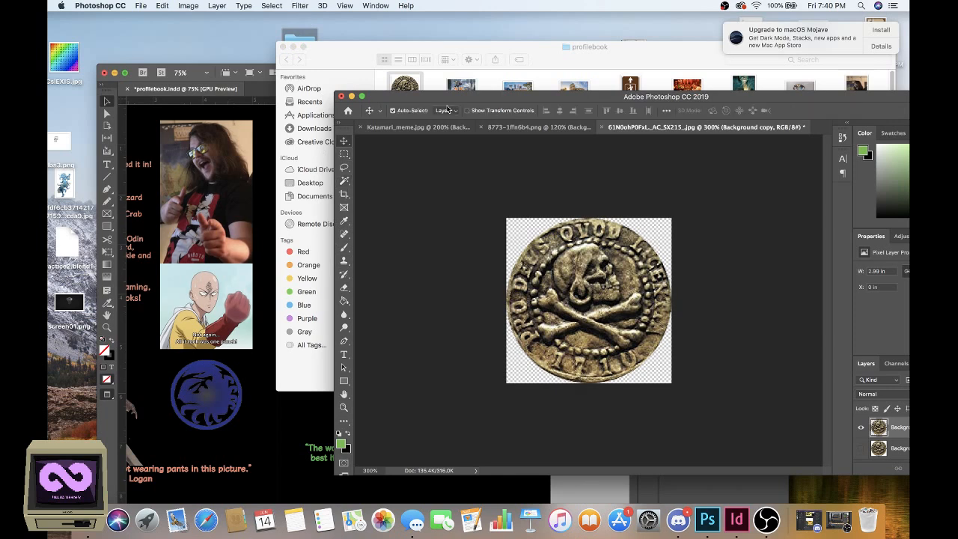
pyautogui.moveTo(550, 97); pyautogui.dragTo(690, 54)
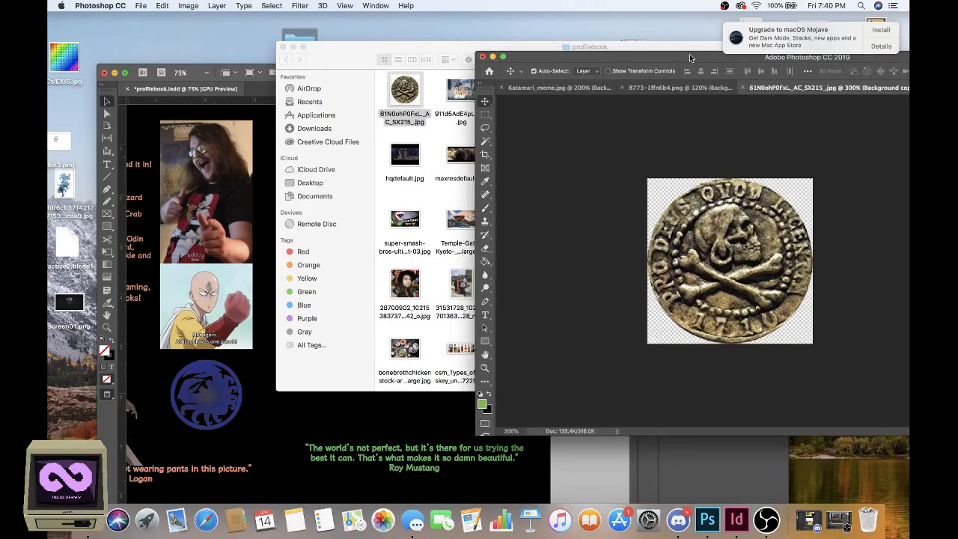
pyautogui.moveTo(712, 251); pyautogui.dragTo(441, 380)
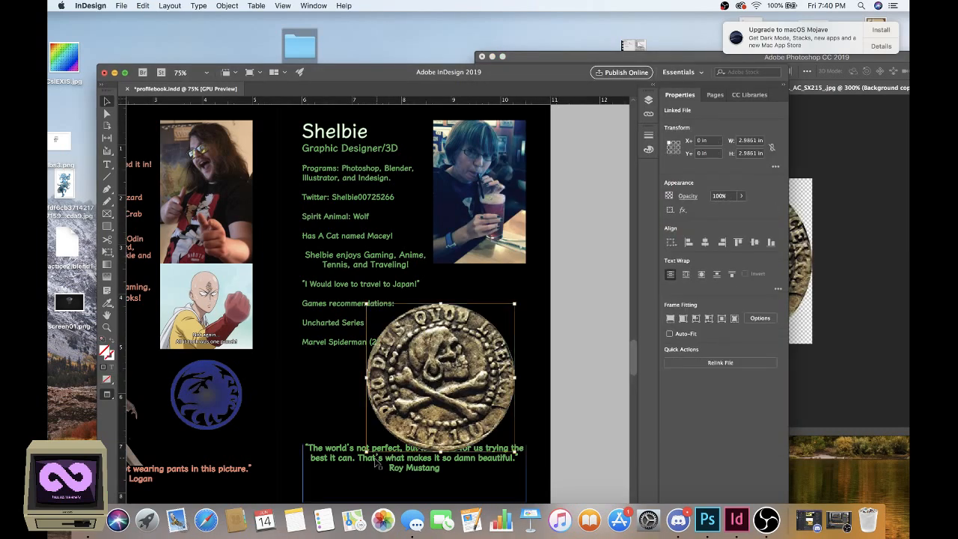
# Step: Scale the skull coin image down to about 1.57 in square within its frame and rotate it about its centre
pyautogui.moveTo(367, 449); pyautogui.dragTo(419, 402)
pyautogui.click(533, 333)
pyautogui.moveTo(455, 335); pyautogui.dragTo(361, 376)
pyautogui.doubleClick(313, 454)
pyautogui.moveTo(323, 439); pyautogui.dragTo(342, 420)
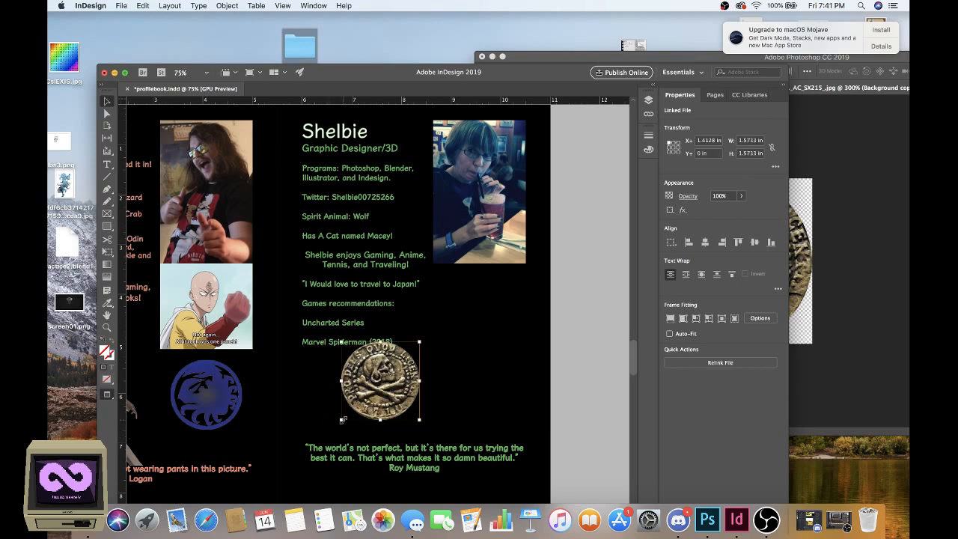
pyautogui.moveTo(422, 338); pyautogui.dragTo(399, 328)
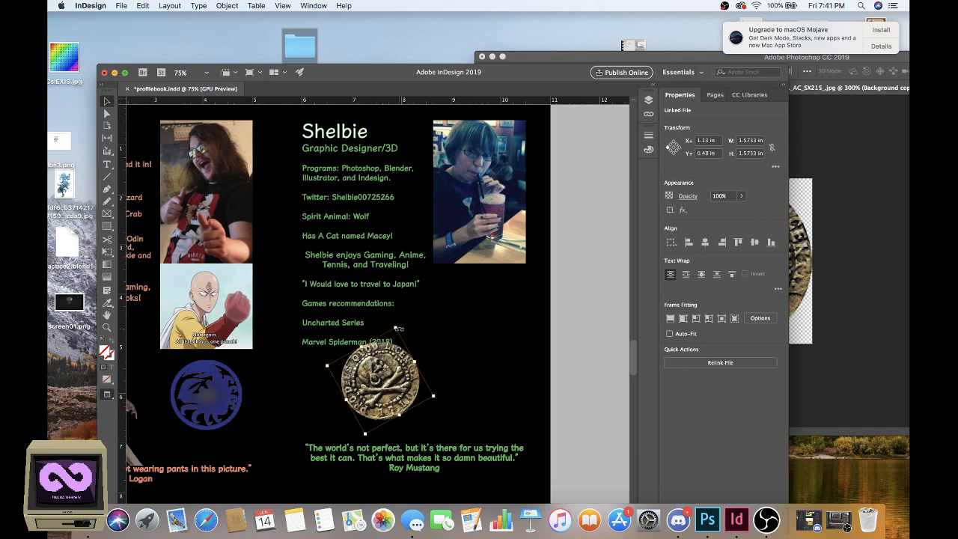
# Step: Move the coin's frame so the coin sits at the page's inner margin, just below the Marvel Spiderman (2018) line
pyautogui.click(344, 415)
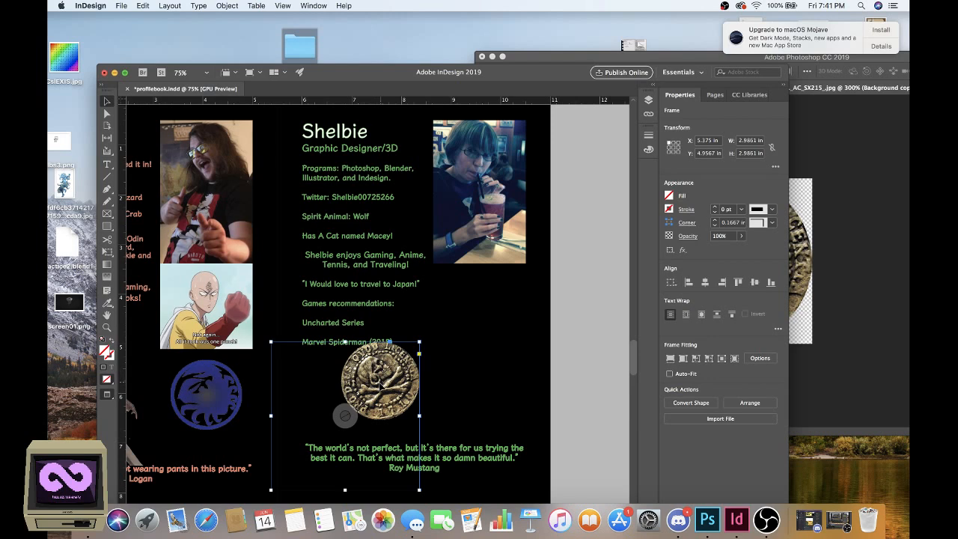
pyautogui.moveTo(381, 384); pyautogui.dragTo(346, 400)
pyautogui.scroll(-3, 346, 401)
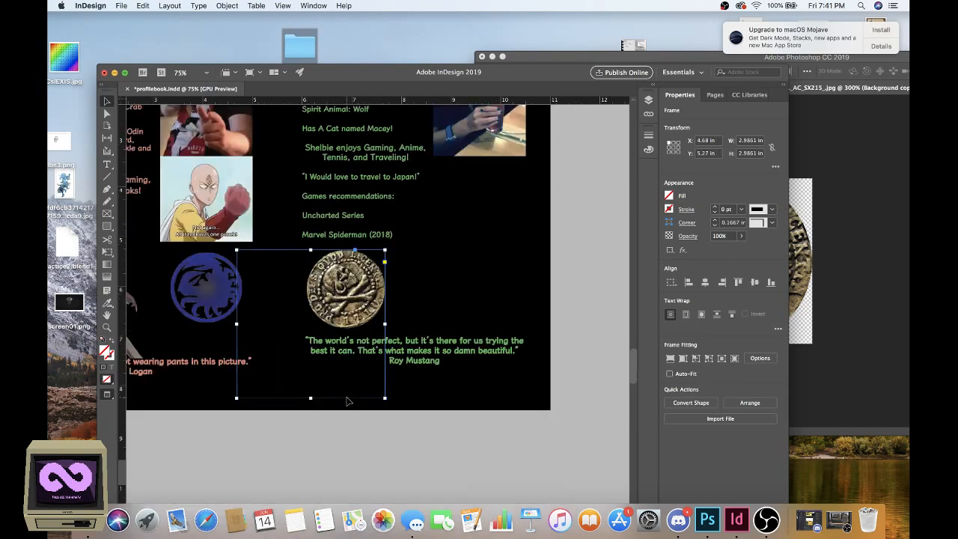
# Step: Switch the view to show frame edges and move the Roy Mustang quote slightly down the page
pyautogui.click(337, 374)
pyautogui.click(107, 381)
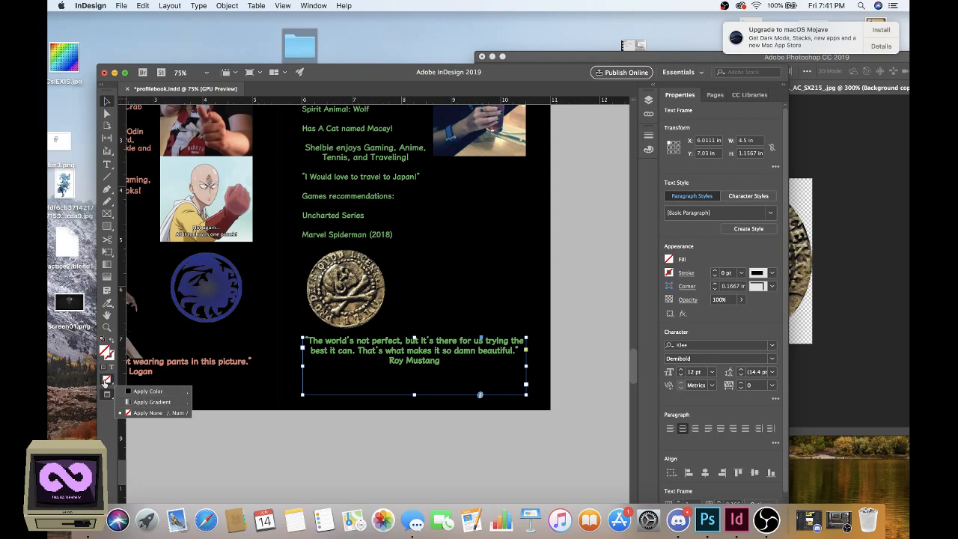
pyautogui.click(107, 394)
pyautogui.moveTo(436, 348); pyautogui.dragTo(443, 364)
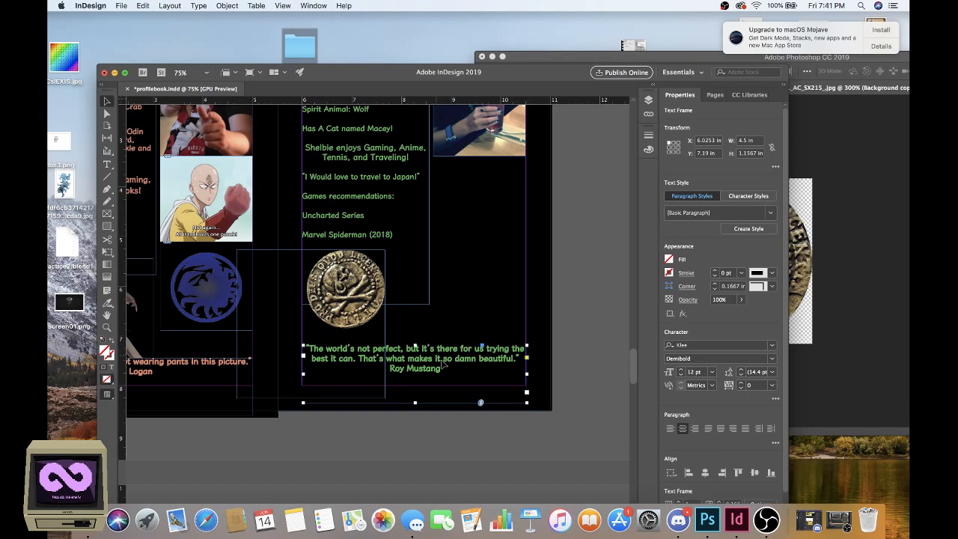
pyautogui.hotkey('shift', 'Down')
pyautogui.click(567, 276)
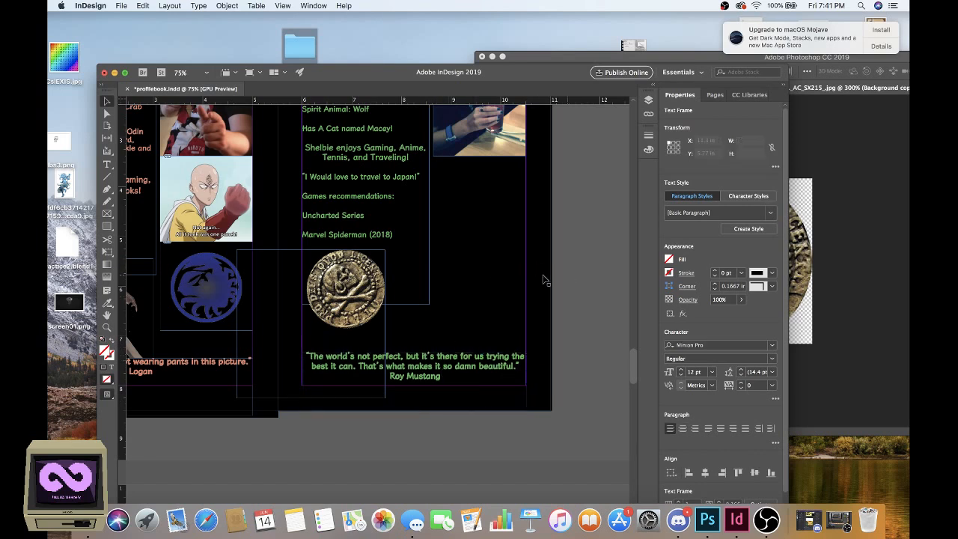
# Step: Crop the coin's frame close around the coin, to about 1.67 × 1.74 in, and return to the preview view
pyautogui.click(344, 282)
pyautogui.moveTo(237, 324); pyautogui.dragTo(301, 324)
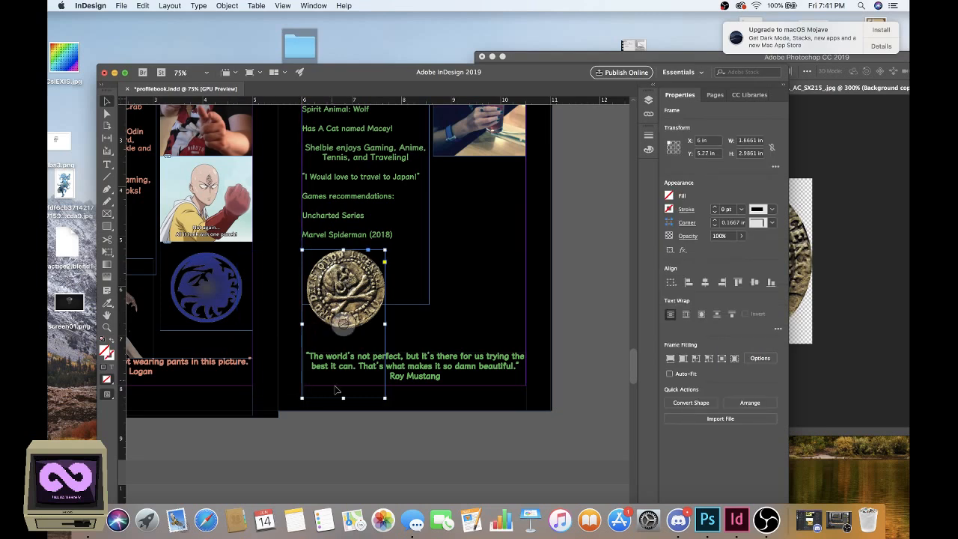
pyautogui.moveTo(343, 398); pyautogui.dragTo(343, 340)
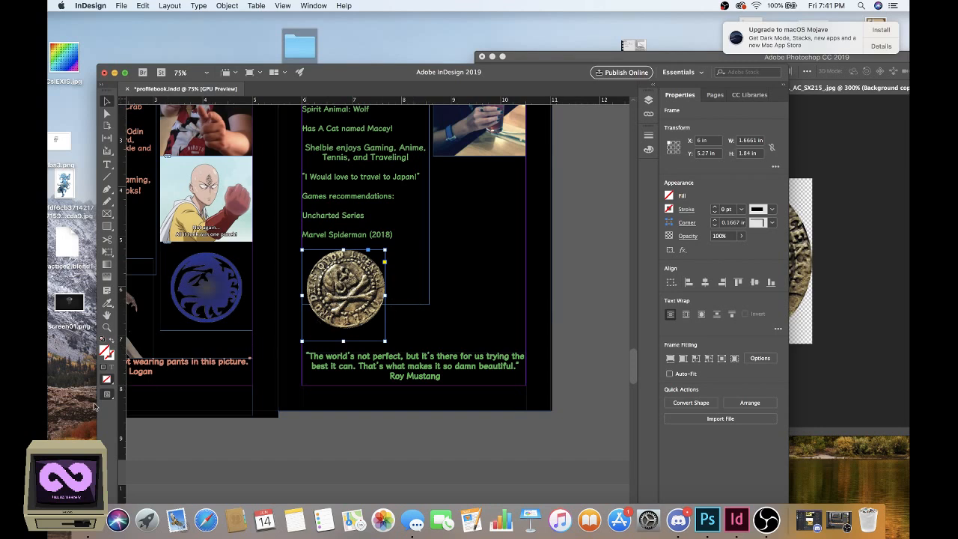
pyautogui.click(361, 438)
pyautogui.scroll(1, 357, 427)
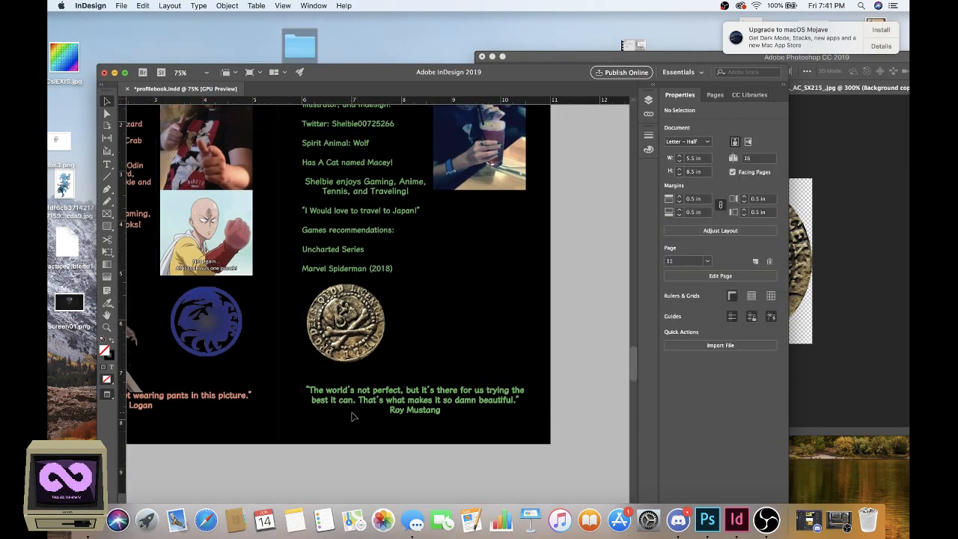
pyautogui.click(347, 358)
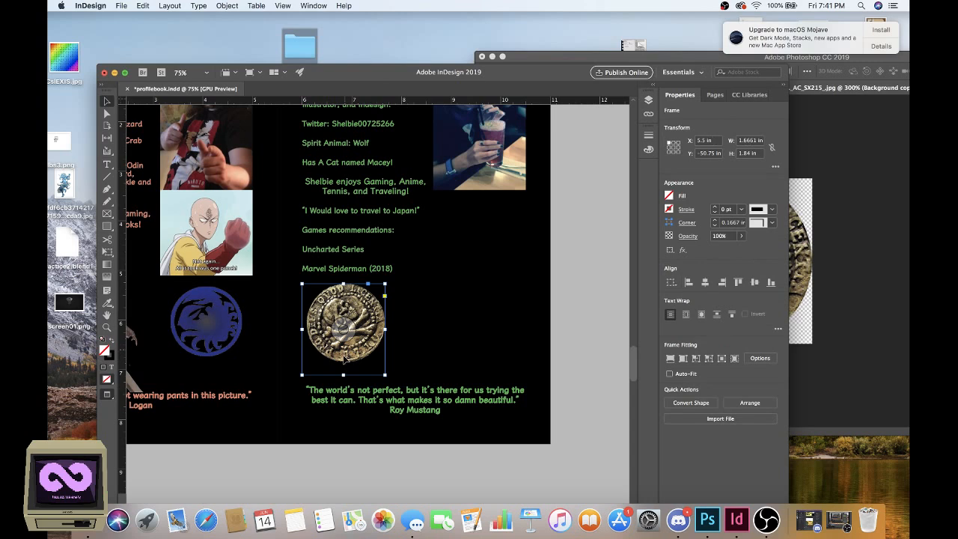
pyautogui.moveTo(344, 376); pyautogui.dragTo(344, 369)
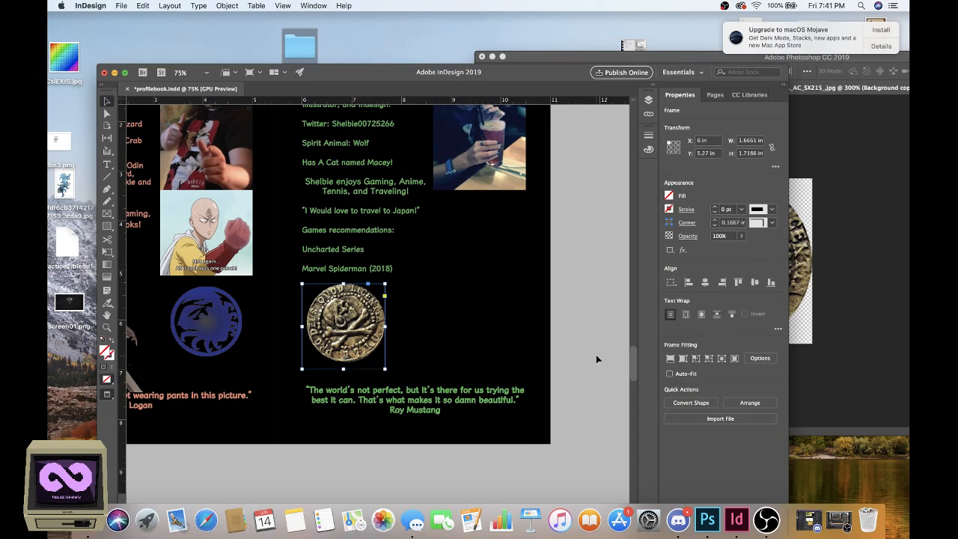
pyautogui.click(596, 358)
pyautogui.scroll(1, 569, 382)
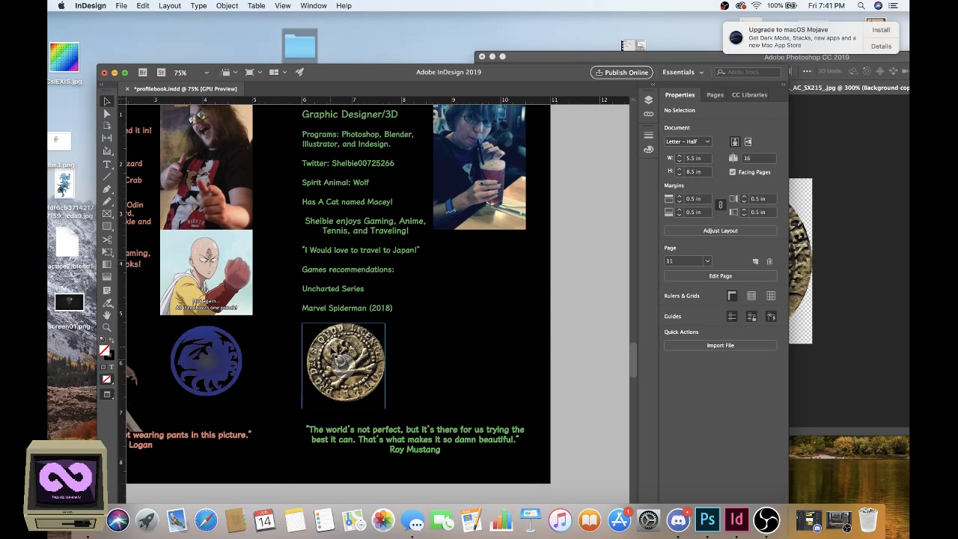
# Step: Nudge the coin slightly up towards the game recommendations and clear the selection
pyautogui.click(215, 352)
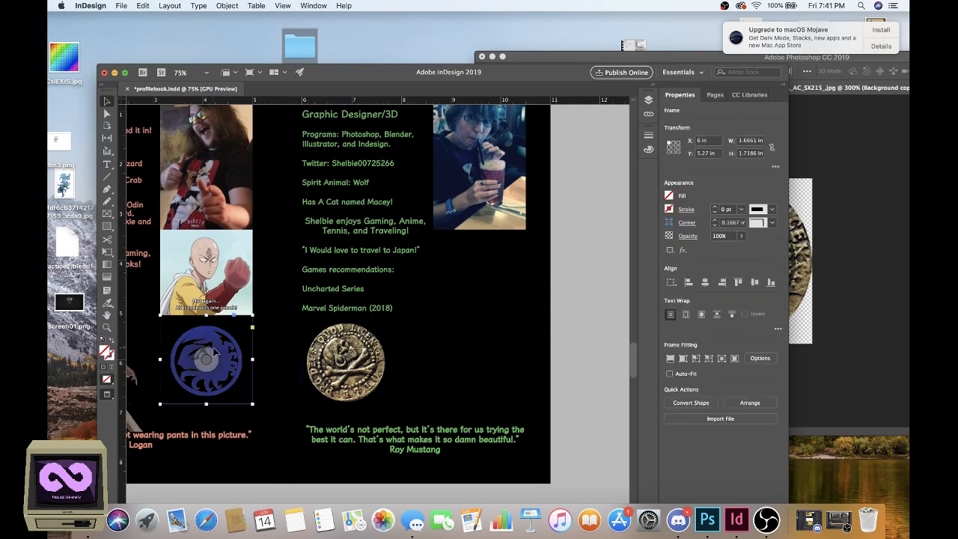
pyautogui.click(361, 341)
pyautogui.click(428, 347)
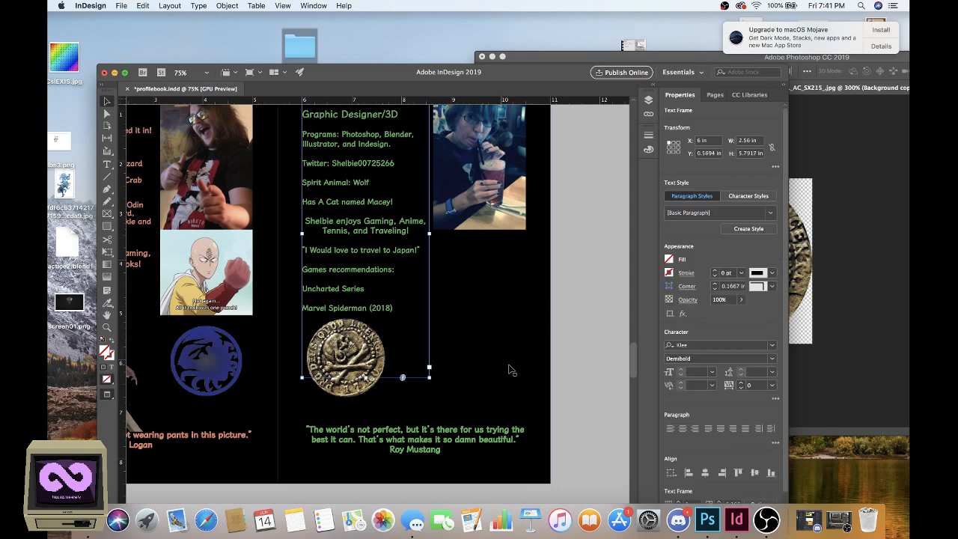
pyautogui.click(508, 370)
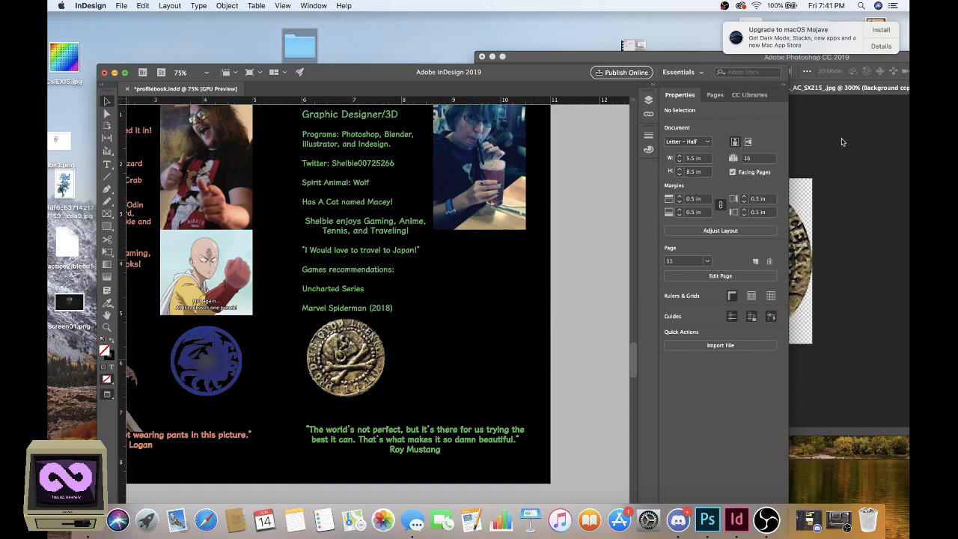
# Step: Open the profilebook folder in Finder and preview the Temple-Gate-Kyoto image at full size
pyautogui.click(493, 56)
pyautogui.doubleClick(299, 45)
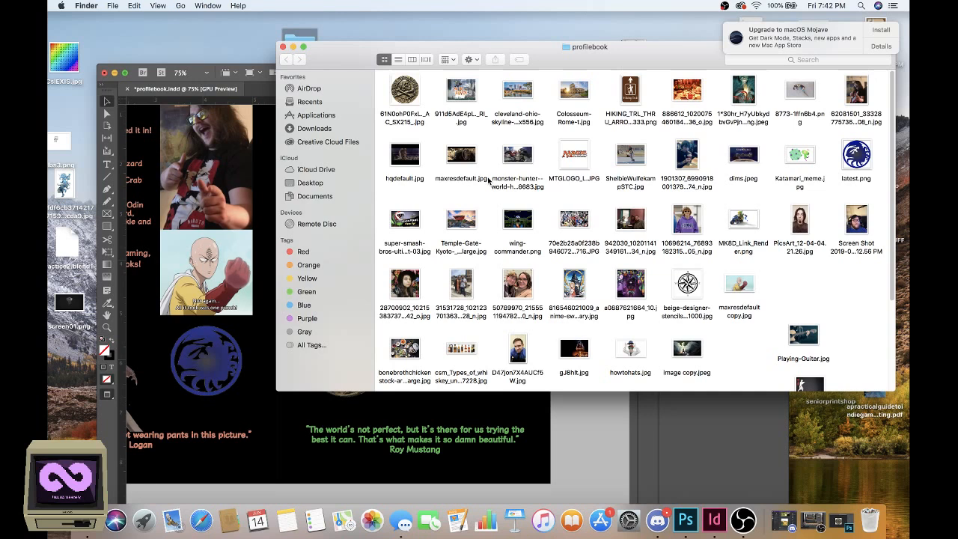
pyautogui.click(474, 219)
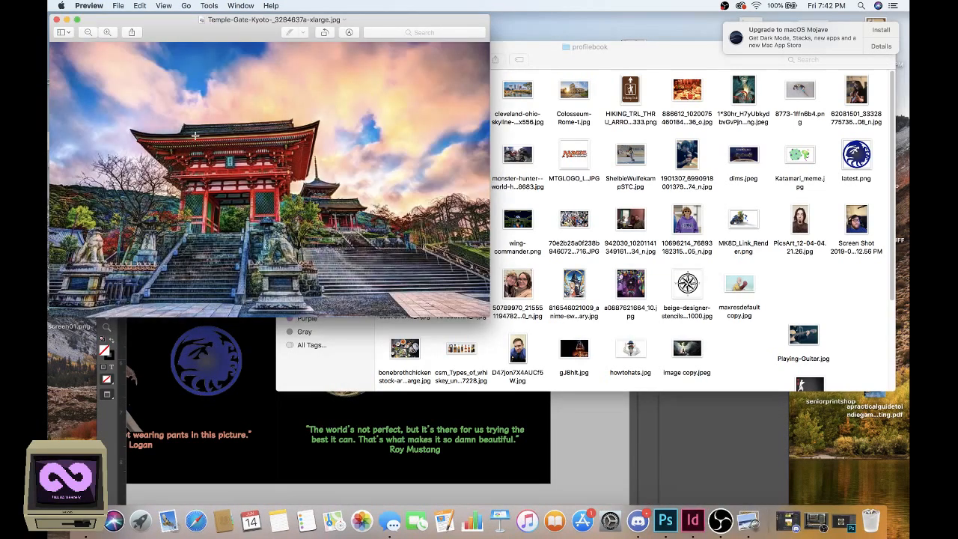
pyautogui.press('super+w')
# Step: Place the Temple-Gate-Kyoto image from the folder into the InDesign document and move it onto the Graphic Designer/3D page
pyautogui.moveTo(437, 39); pyautogui.dragTo(835, 71)
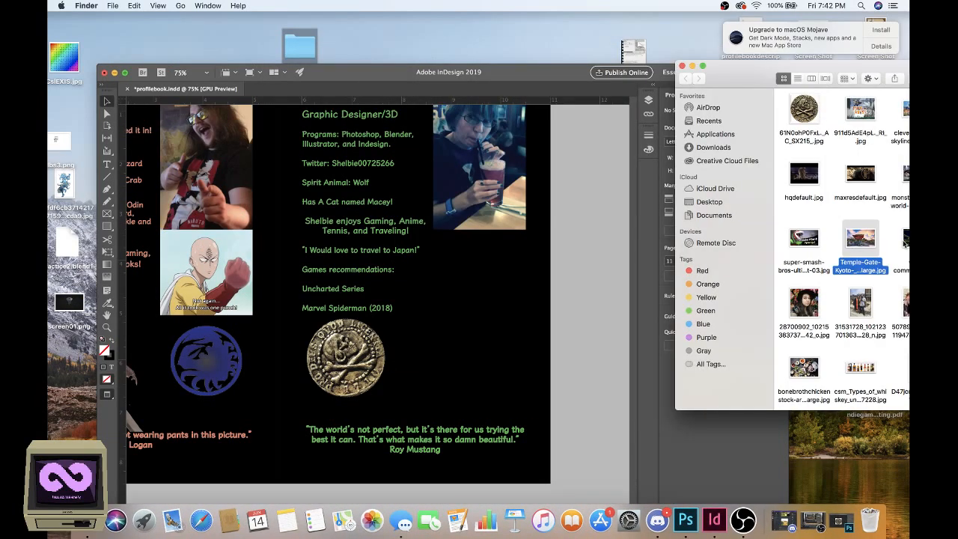
pyautogui.moveTo(861, 240); pyautogui.dragTo(544, 252)
pyautogui.click(549, 254)
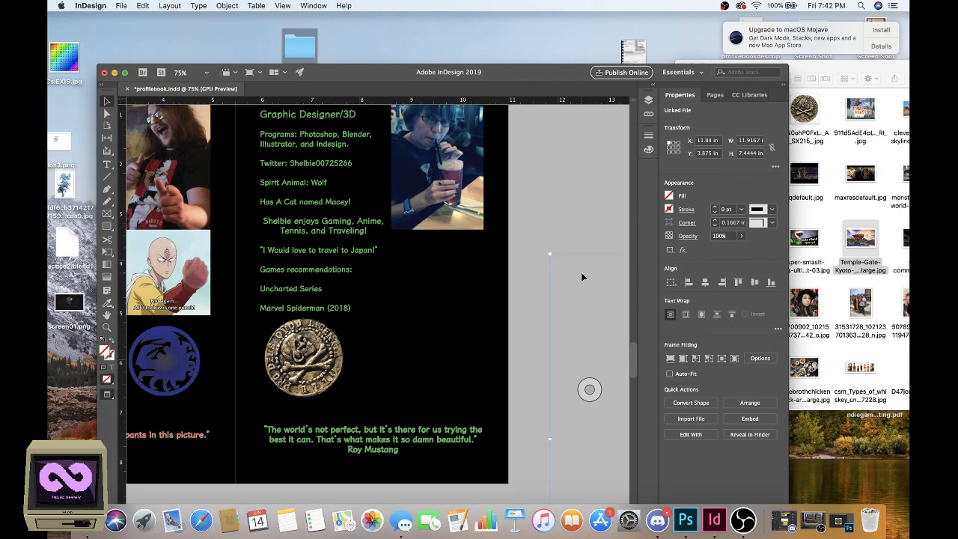
pyautogui.moveTo(583, 276); pyautogui.dragTo(274, 172)
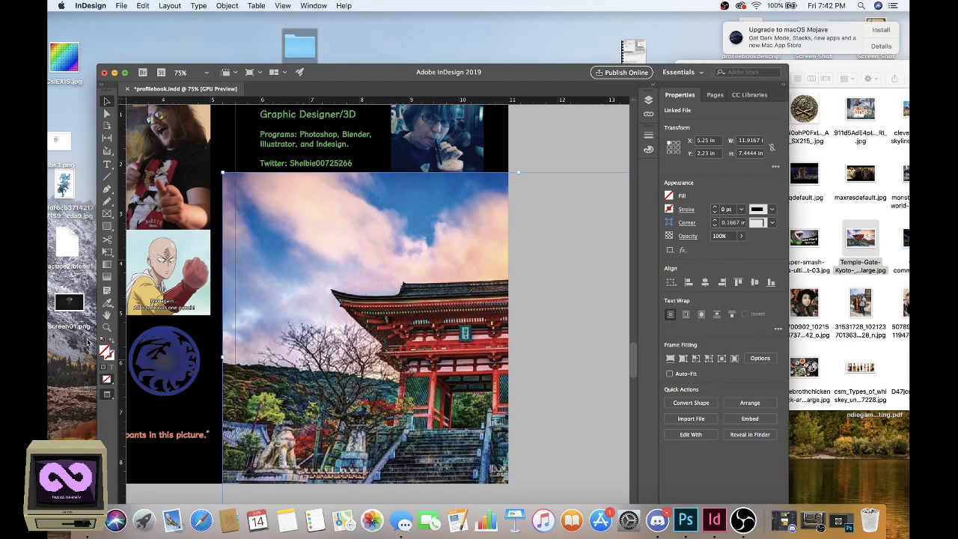
# Step: Crop the temple picture's frame to about 4.91 × 4.22 in and scale its image to about 4.5 × 2.87 in
pyautogui.doubleClick(106, 315)
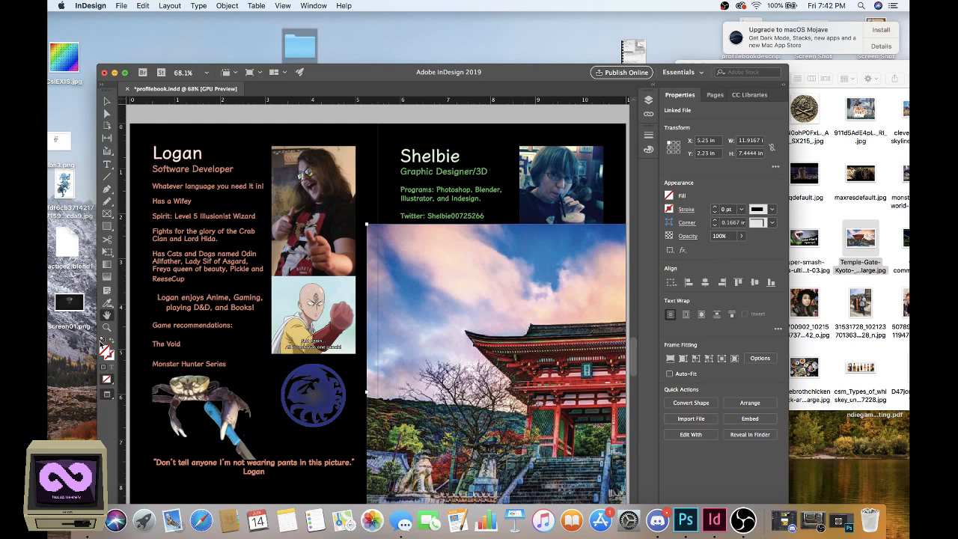
pyautogui.rightClick(483, 377)
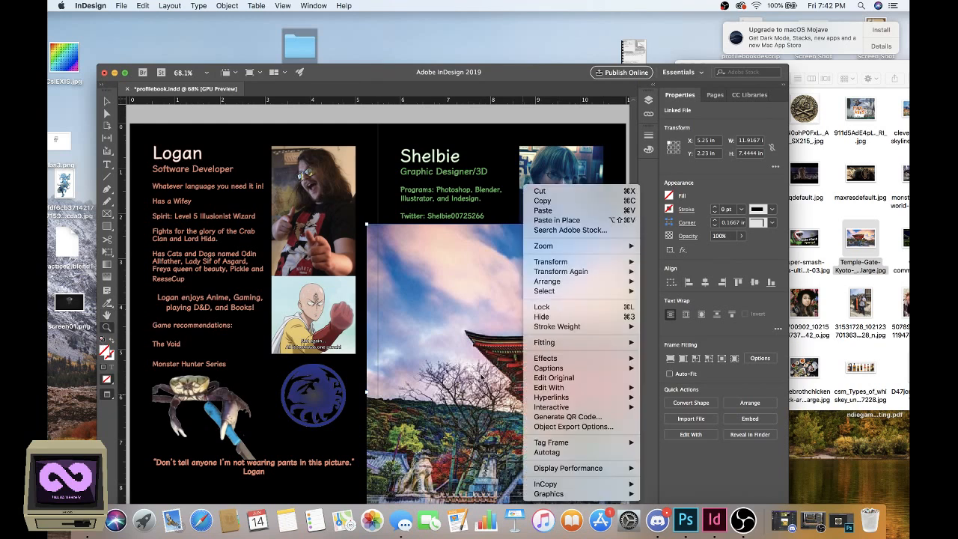
pyautogui.keyDown('alt'); pyautogui.click(483, 376); pyautogui.keyUp('alt')
pyautogui.keyDown('alt'); pyautogui.click(483, 377); pyautogui.keyUp('alt')
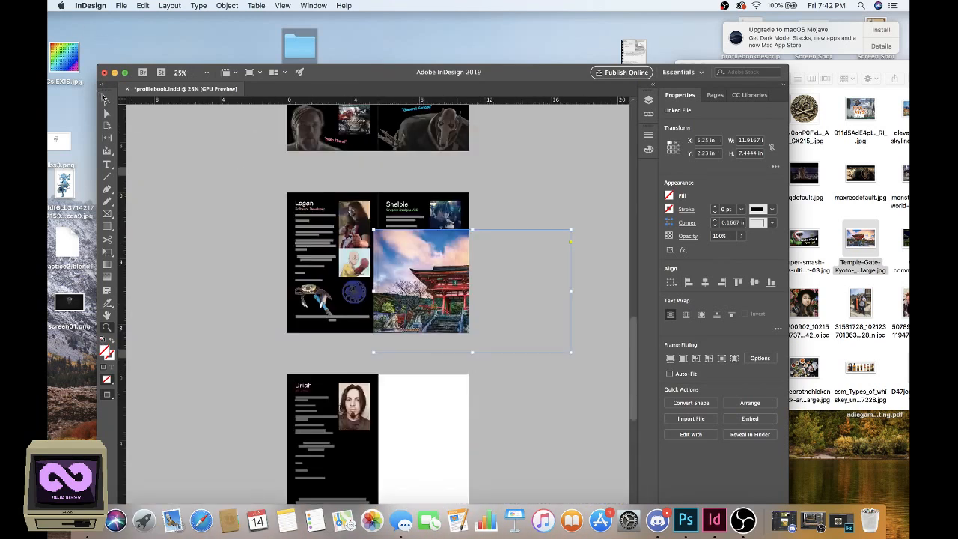
pyautogui.click(106, 100)
pyautogui.moveTo(472, 351); pyautogui.dragTo(472, 298)
pyautogui.moveTo(571, 263); pyautogui.dragTo(455, 275)
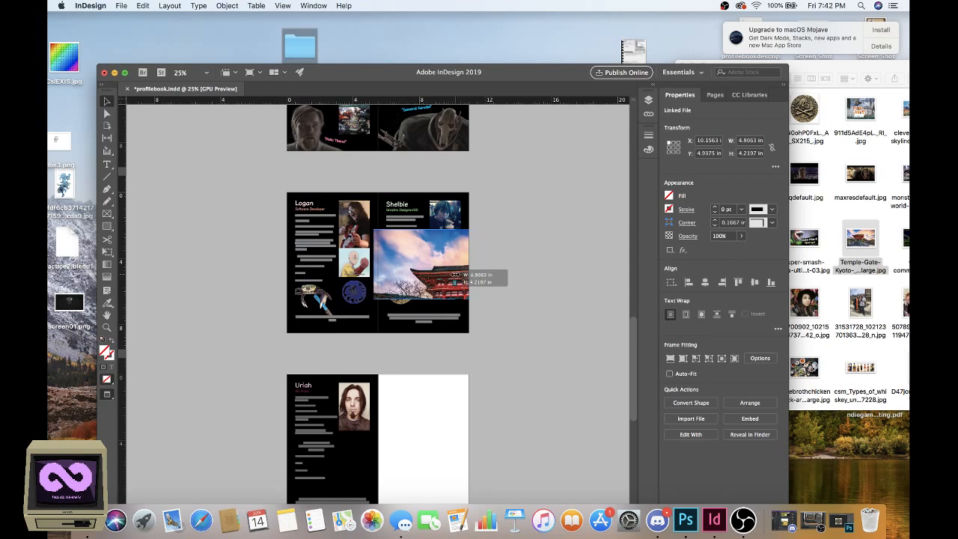
pyautogui.click(414, 264)
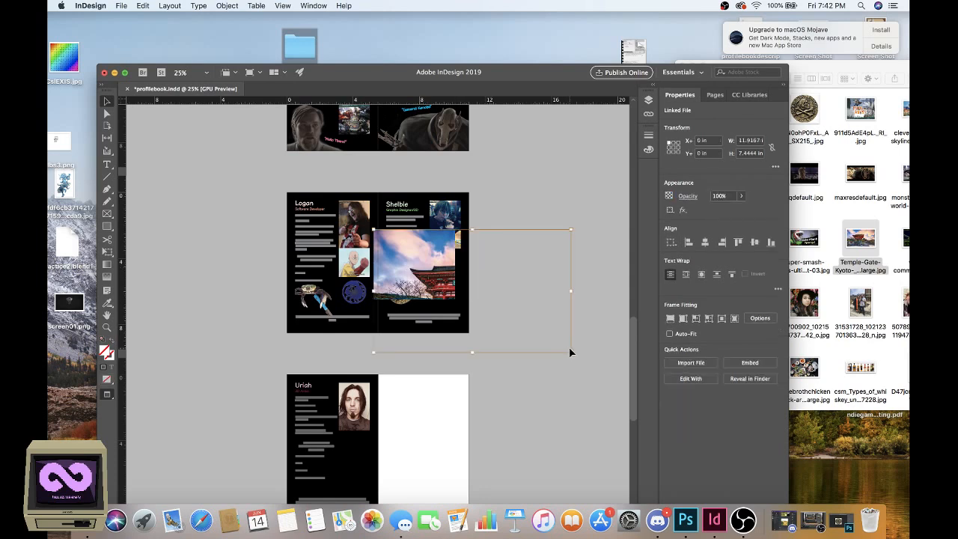
pyautogui.moveTo(570, 352); pyautogui.dragTo(449, 278)
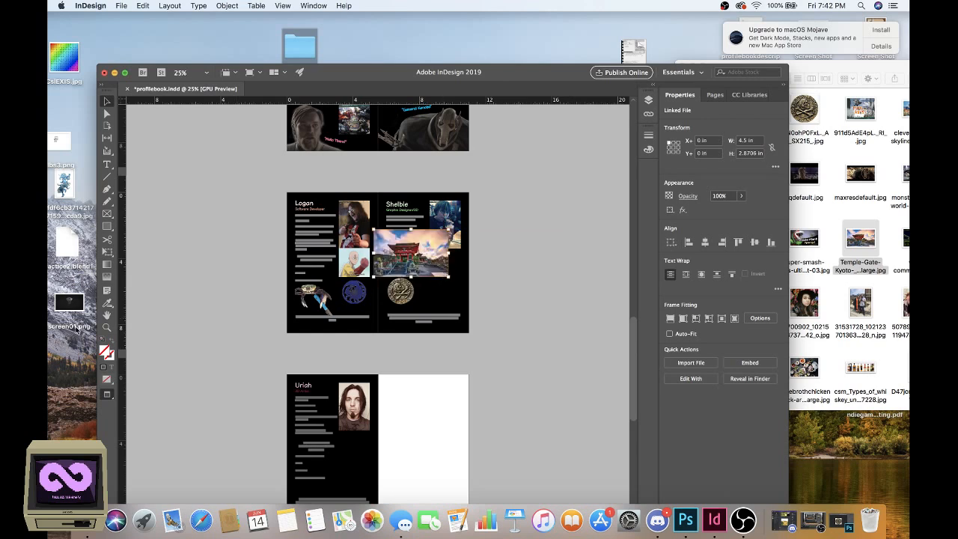
# Step: Move the temple picture below the portrait with the drink and crop its frame to the portrait's width, about 1.89 in
pyautogui.click(442, 272)
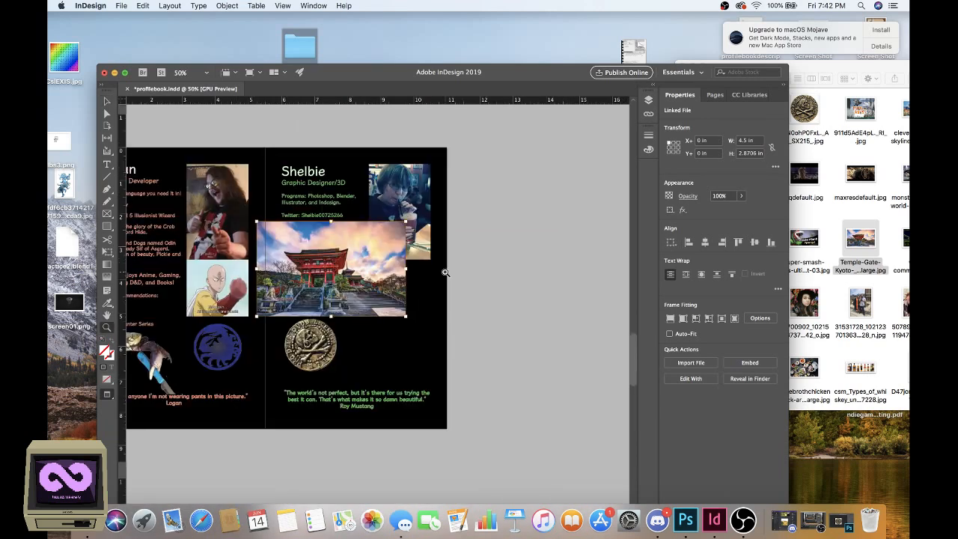
pyautogui.click(445, 272)
pyautogui.press('v')
pyautogui.moveTo(338, 237); pyautogui.dragTo(448, 279)
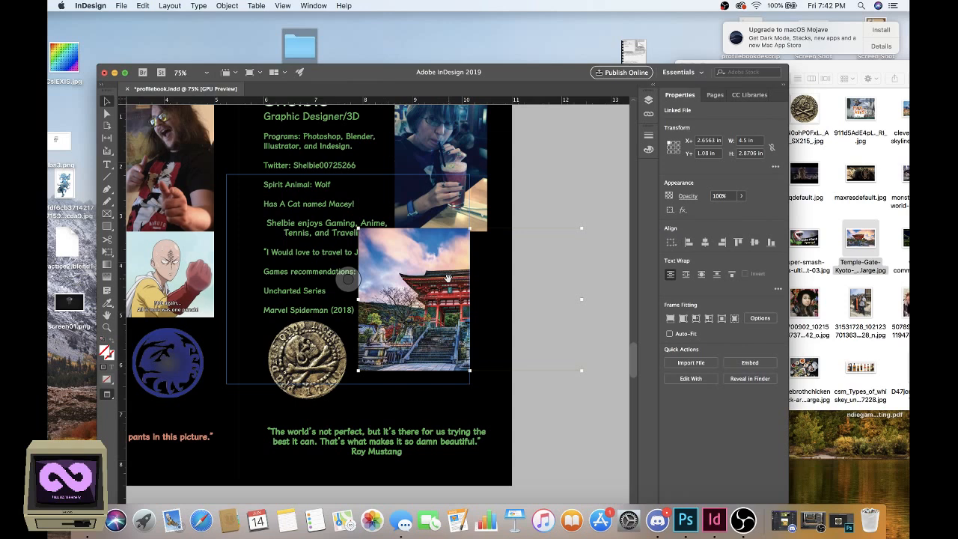
pyautogui.press('super+z')
pyautogui.click(572, 320)
pyautogui.moveTo(438, 275); pyautogui.dragTo(480, 283)
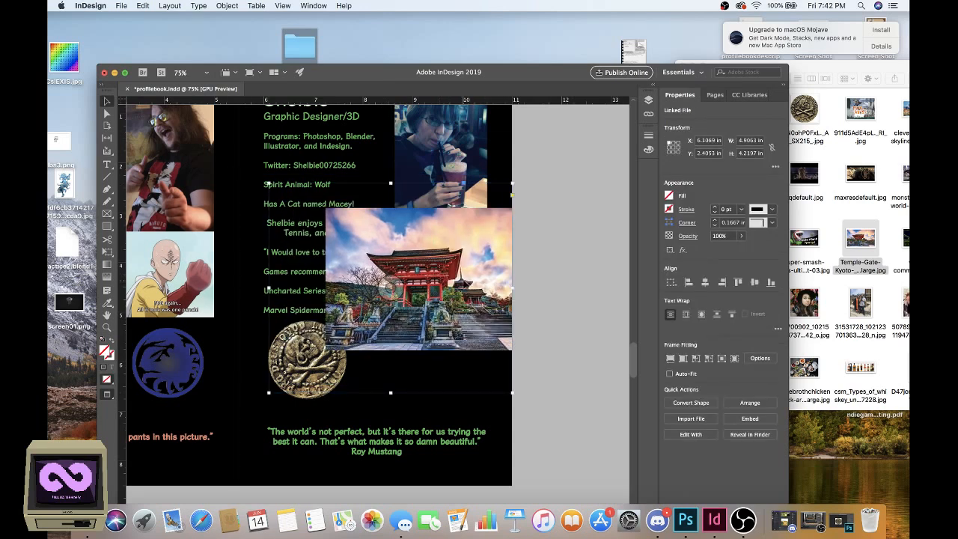
pyautogui.moveTo(268, 287); pyautogui.dragTo(396, 297)
pyautogui.moveTo(512, 290); pyautogui.dragTo(489, 289)
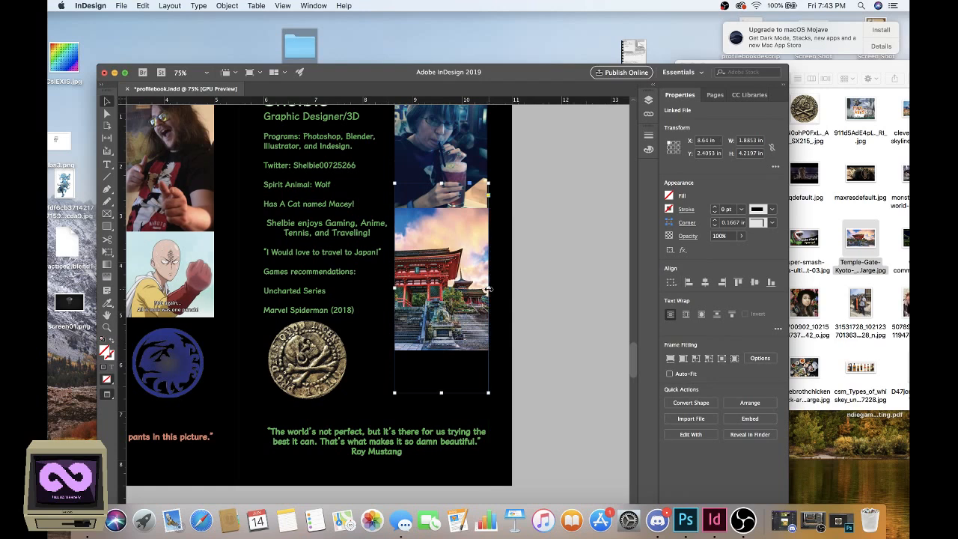
# Step: Scale the temple image inside its frame to about 3.14 × 2 in and shift it so the gate is centred in the visible area
pyautogui.click(441, 288)
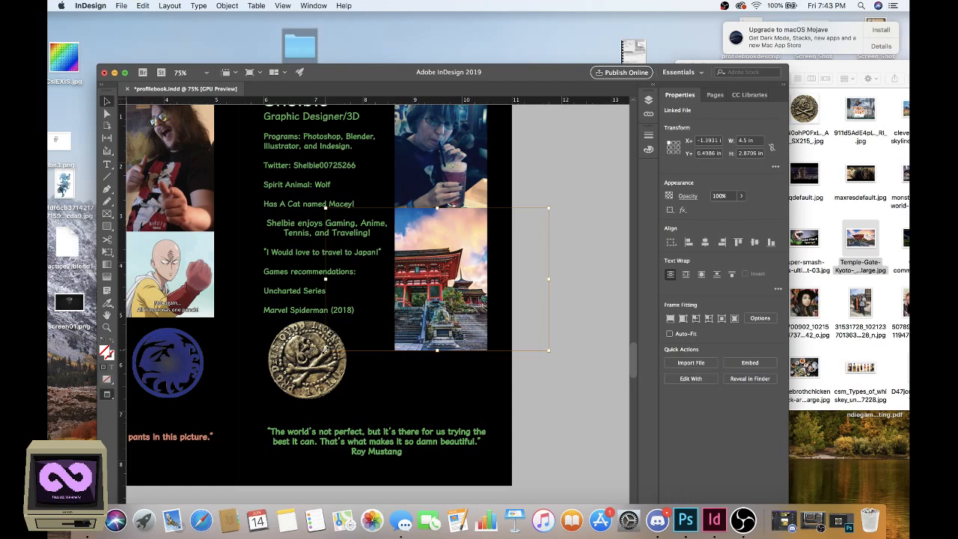
pyautogui.moveTo(325, 349); pyautogui.dragTo(394, 305)
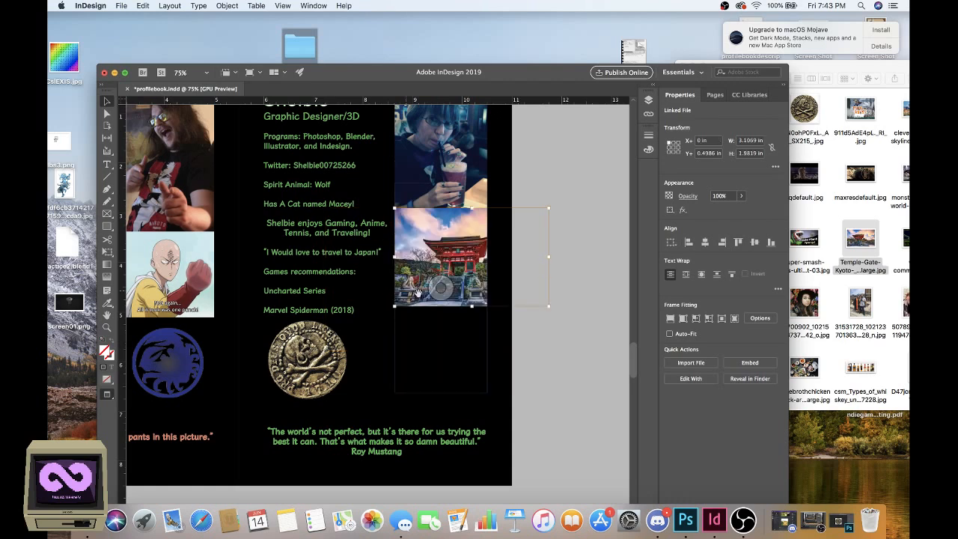
pyautogui.moveTo(549, 306); pyautogui.dragTo(522, 289)
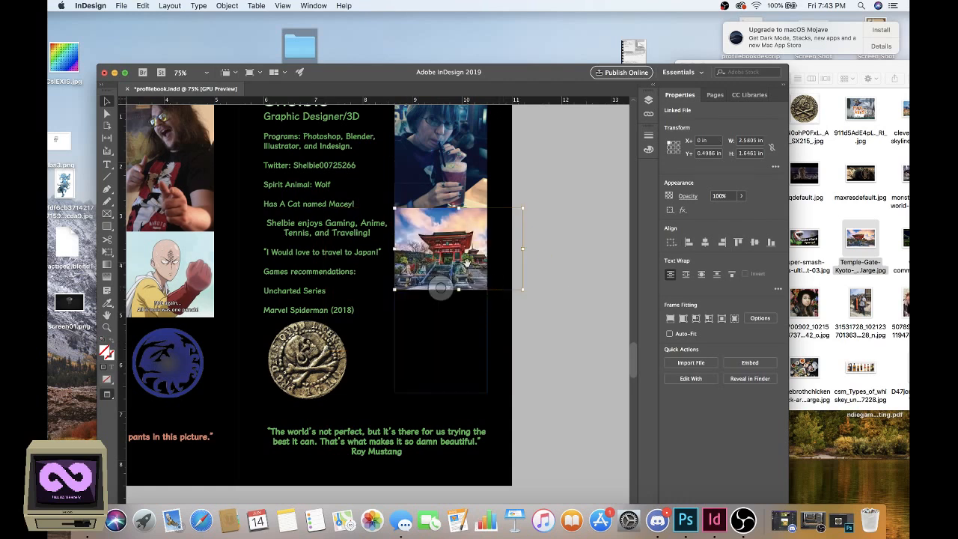
pyautogui.moveTo(468, 261); pyautogui.dragTo(467, 270)
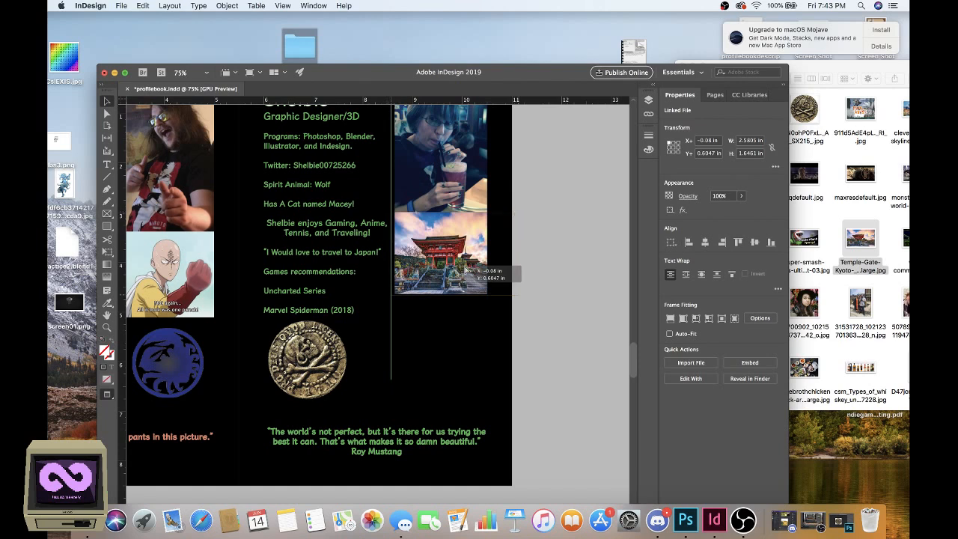
pyautogui.moveTo(520, 295); pyautogui.dragTo(532, 313)
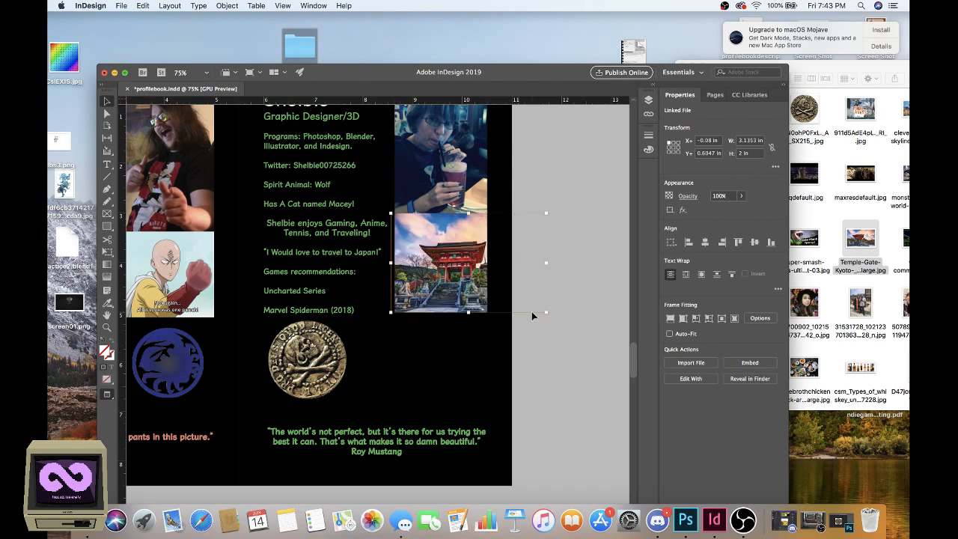
pyautogui.moveTo(455, 259); pyautogui.dragTo(447, 255)
pyautogui.click(557, 265)
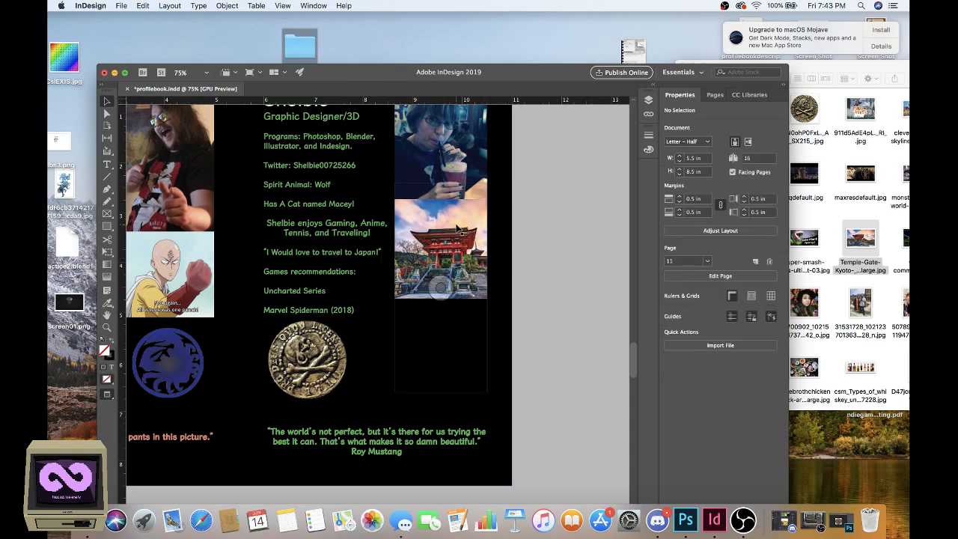
# Step: Crop the temple frame from above to about 3.56 in tall and position it directly below the portrait with the drink
pyautogui.moveTo(456, 226); pyautogui.dragTo(450, 263)
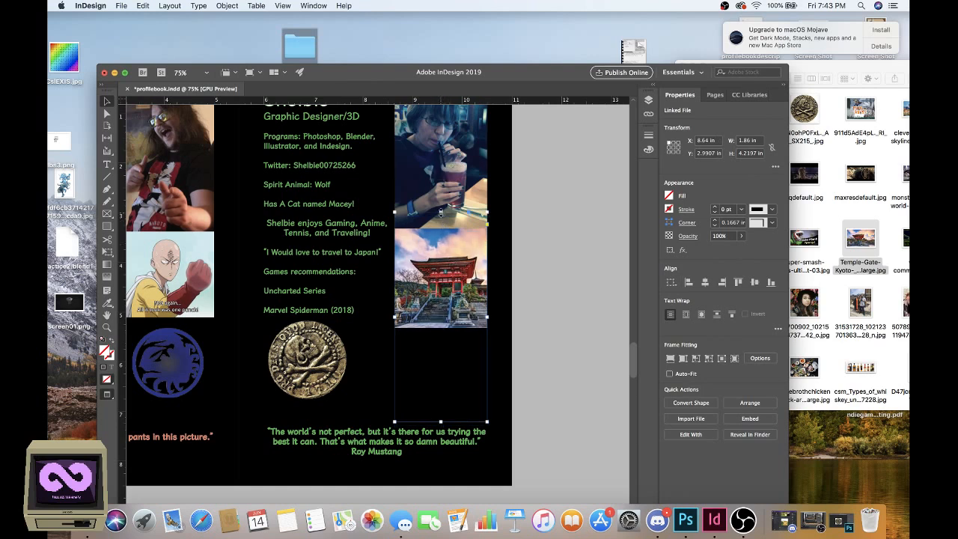
pyautogui.moveTo(441, 212); pyautogui.dragTo(443, 259)
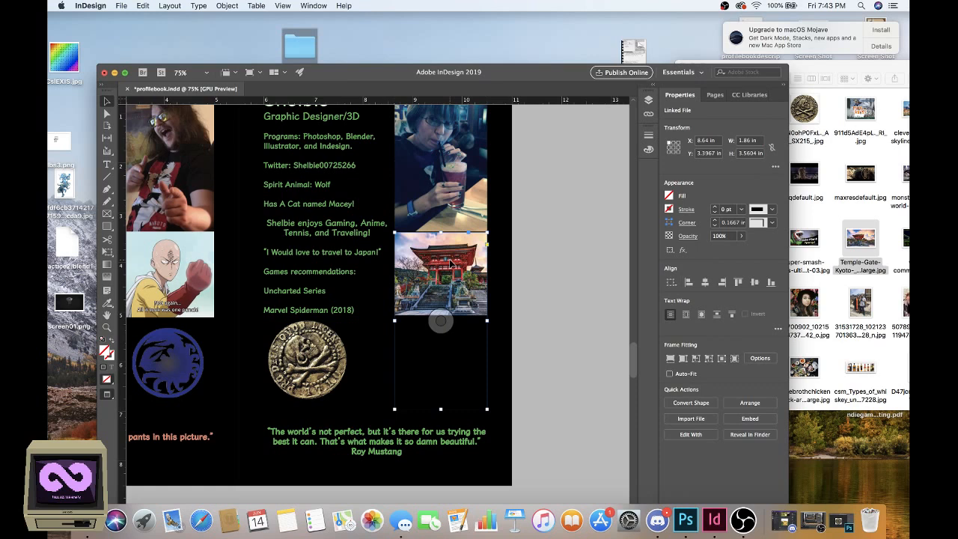
pyautogui.press('Up')
pyautogui.click(514, 285)
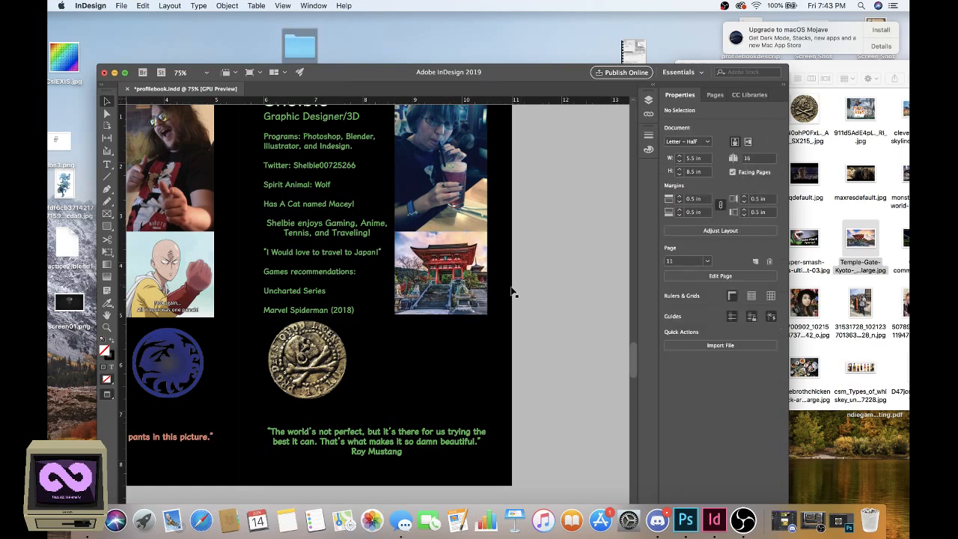
# Step: Crop the temple frame from below to about 1.72 in tall, level with the lower edge of the neighbouring page's anime picture
pyautogui.click(482, 334)
pyautogui.moveTo(441, 408); pyautogui.dragTo(449, 314)
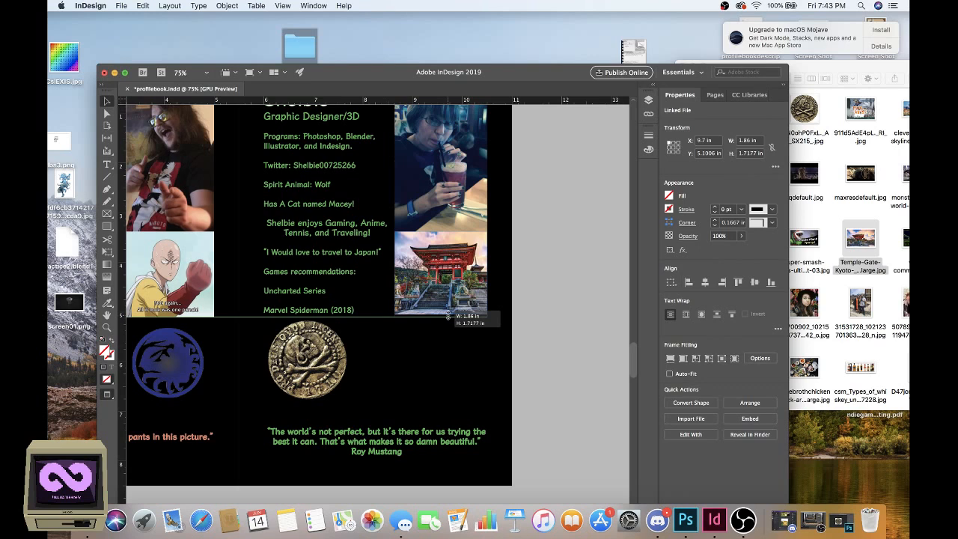
pyautogui.click(551, 324)
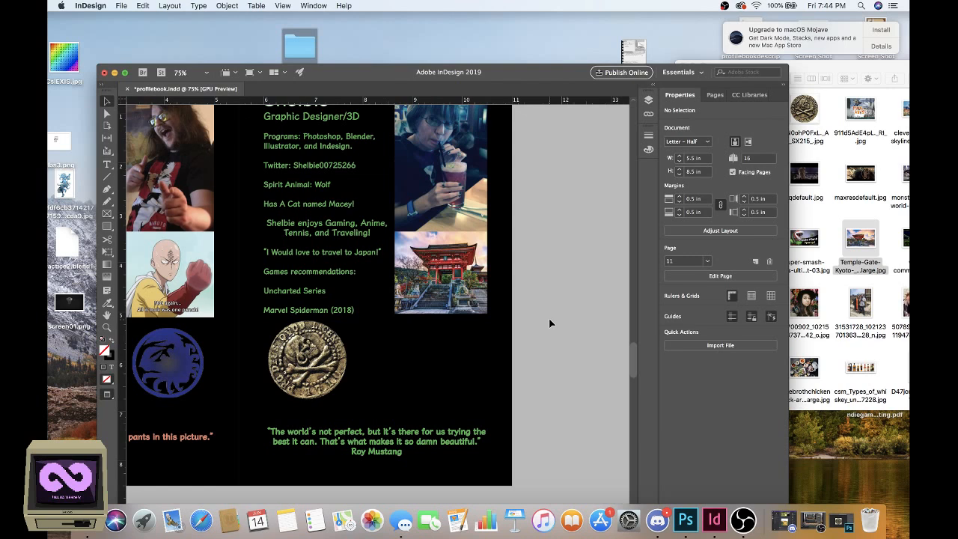
# Step: Look through the profilebook folder in Finder for another image for the Graphic Designer/3D page, and close the folder window
pyautogui.scroll(3, 361, 234)
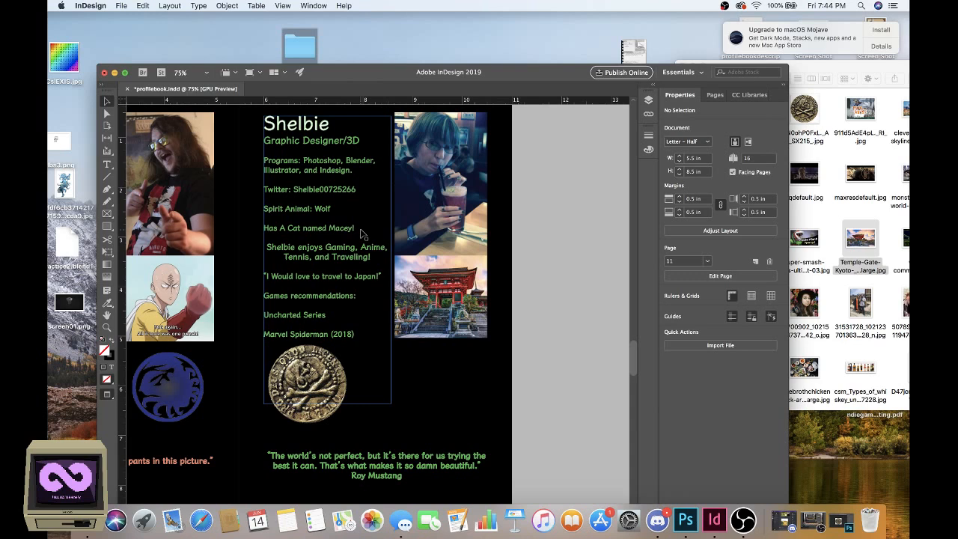
pyautogui.click(797, 125)
pyautogui.moveTo(734, 78); pyautogui.dragTo(294, 62)
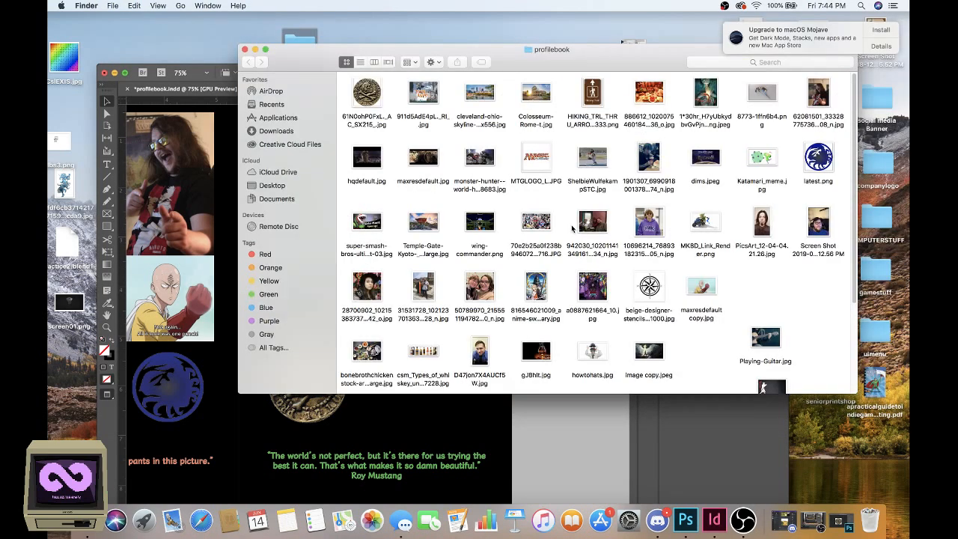
pyautogui.scroll(-4, 573, 228)
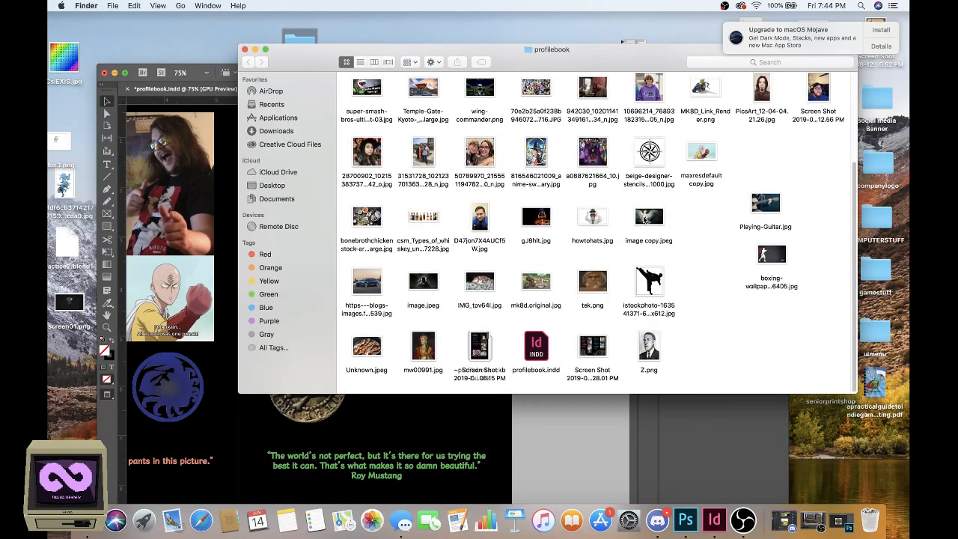
pyautogui.scroll(2, 645, 220)
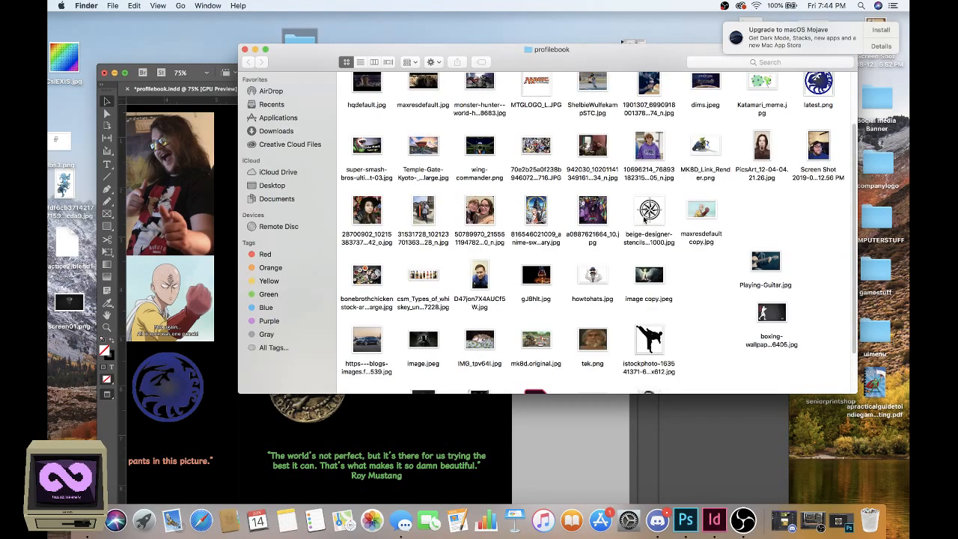
pyautogui.scroll(1, 645, 218)
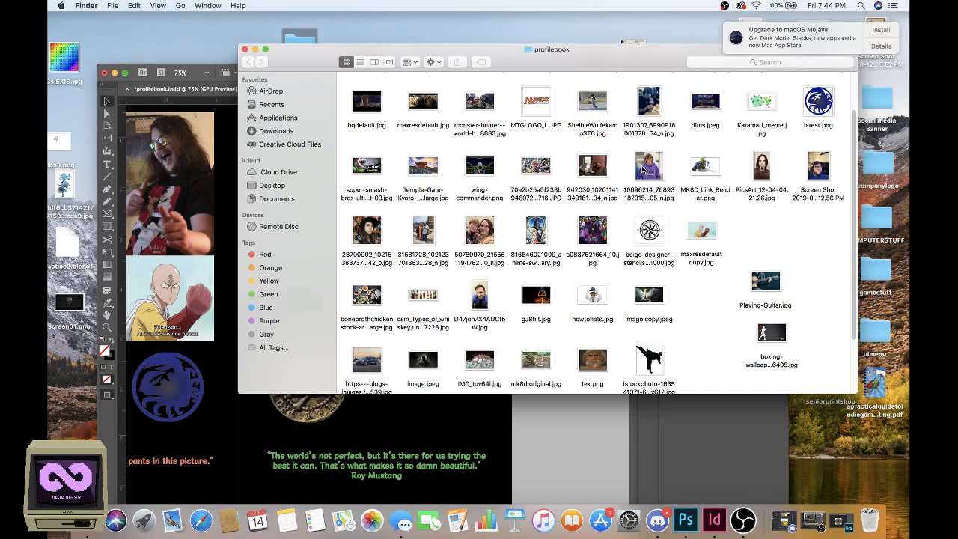
pyautogui.scroll(2, 643, 171)
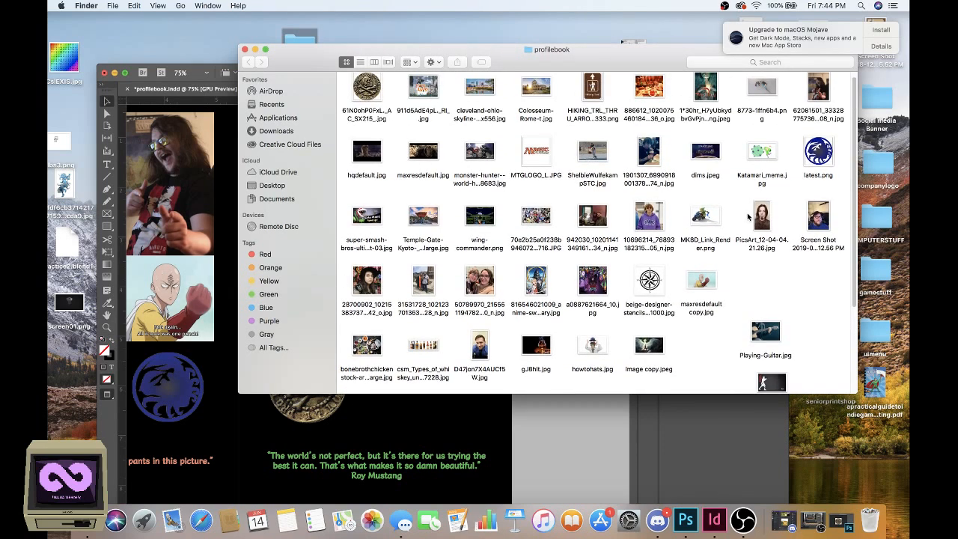
pyautogui.scroll(1, 747, 212)
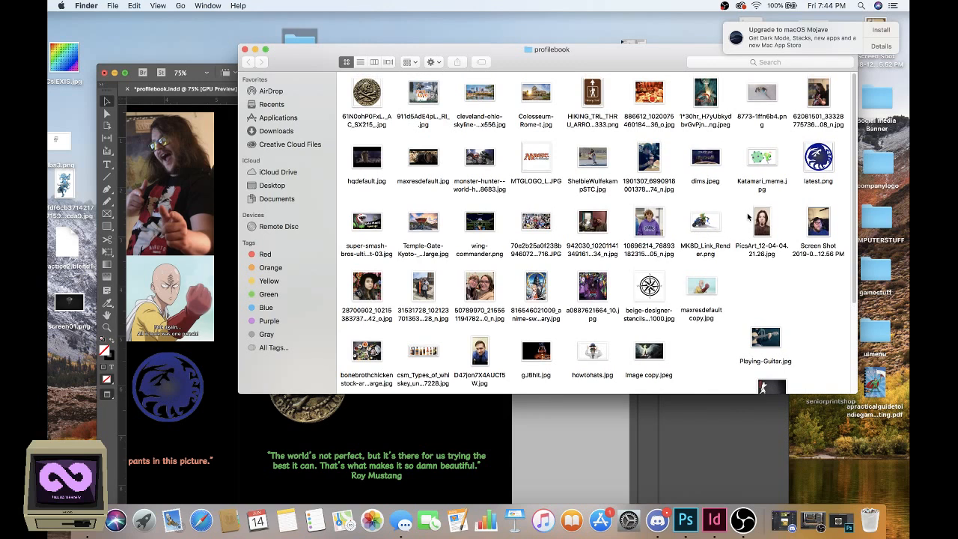
pyautogui.scroll(-2, 747, 217)
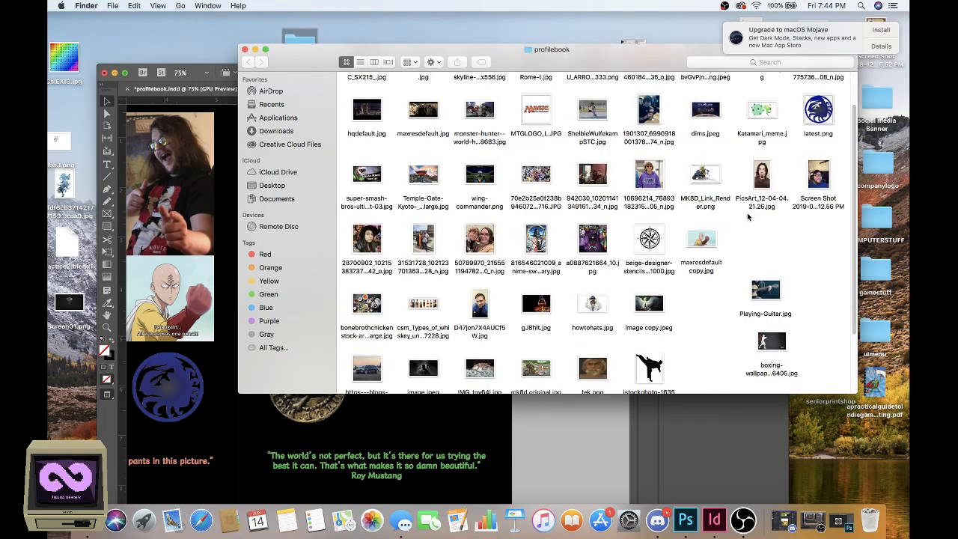
pyautogui.scroll(-2, 747, 216)
pyautogui.scroll(2, 747, 216)
pyautogui.scroll(1, 747, 215)
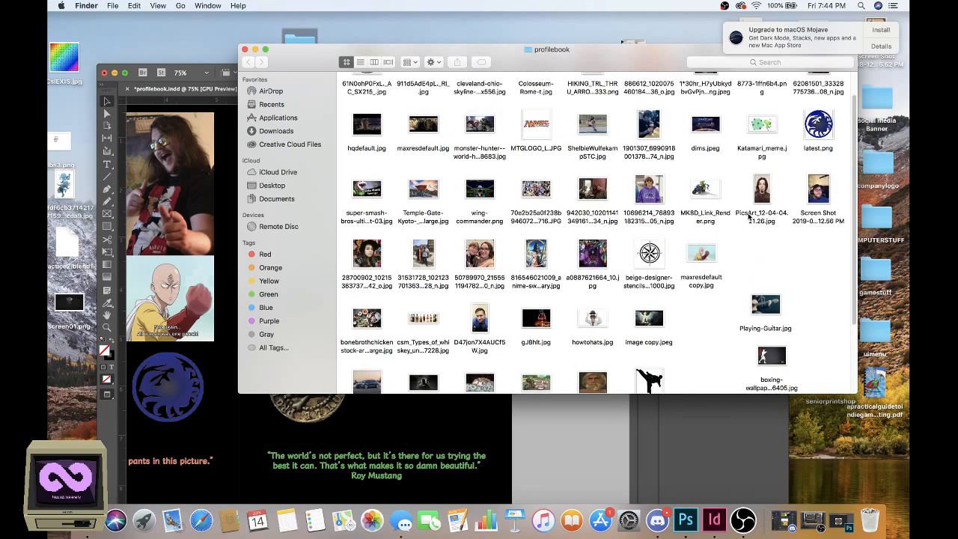
pyautogui.scroll(1, 748, 214)
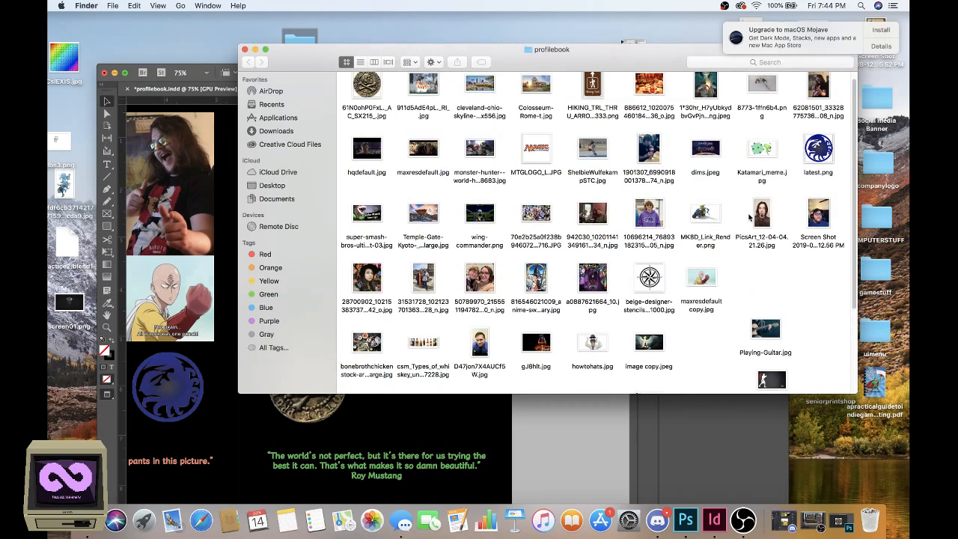
pyautogui.scroll(1, 748, 217)
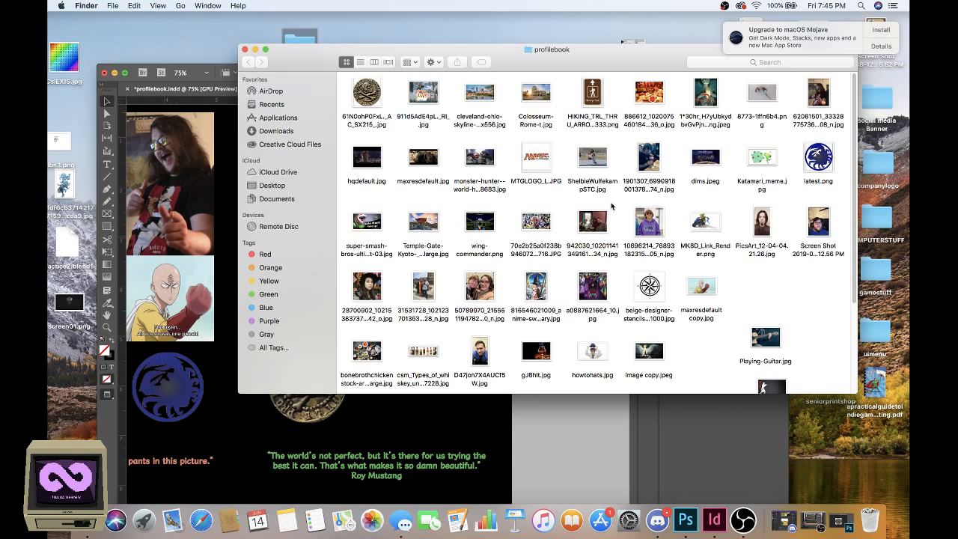
pyautogui.scroll(-1, 494, 210)
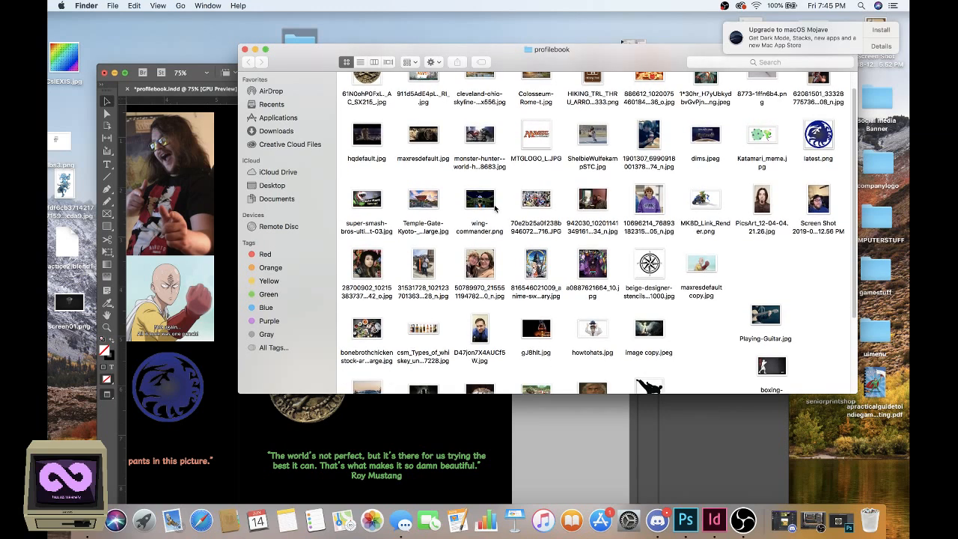
pyautogui.scroll(-2, 494, 210)
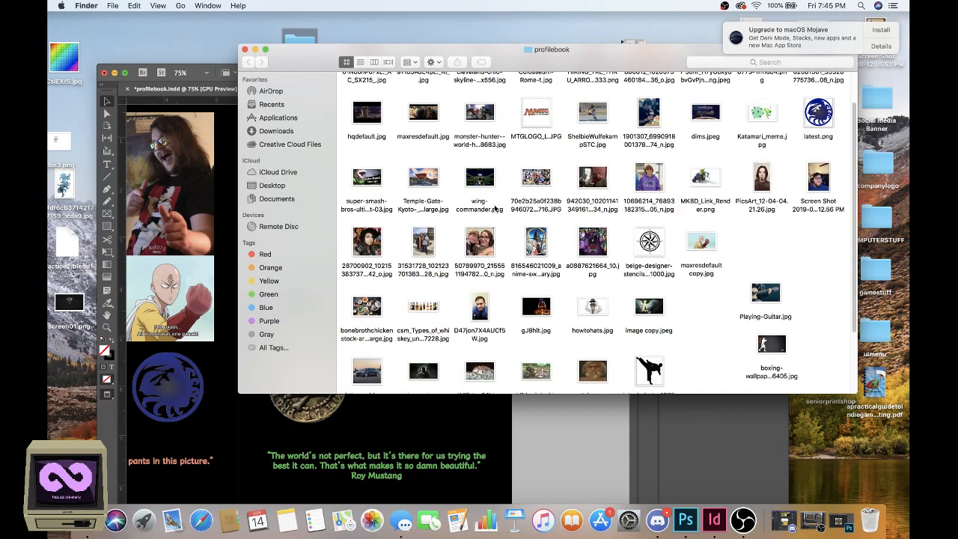
pyautogui.scroll(-1, 494, 210)
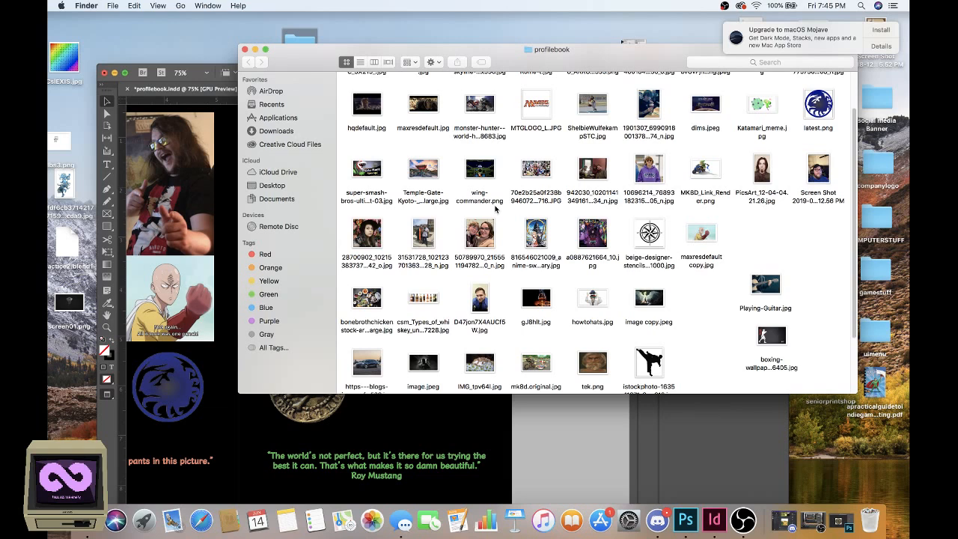
pyautogui.scroll(-3, 495, 210)
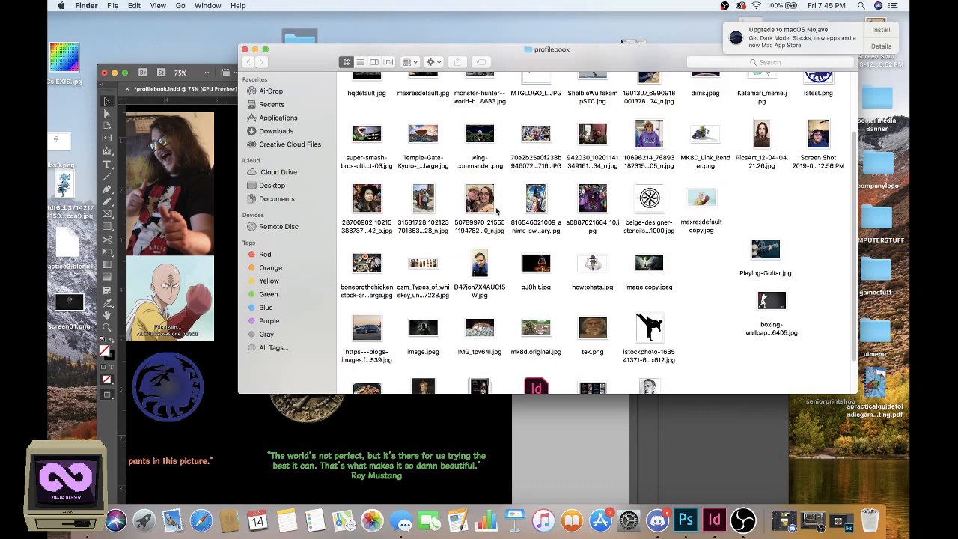
pyautogui.scroll(-4, 495, 211)
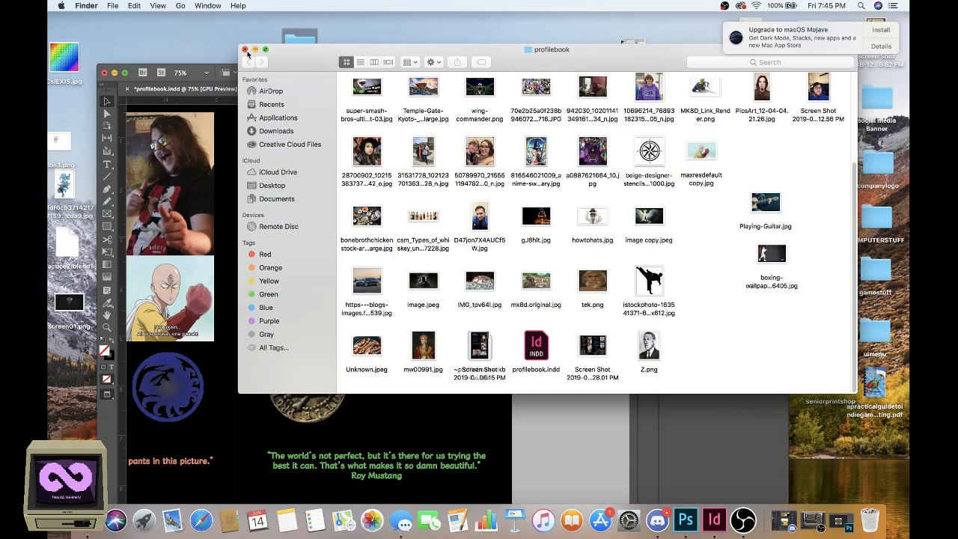
pyautogui.click(244, 50)
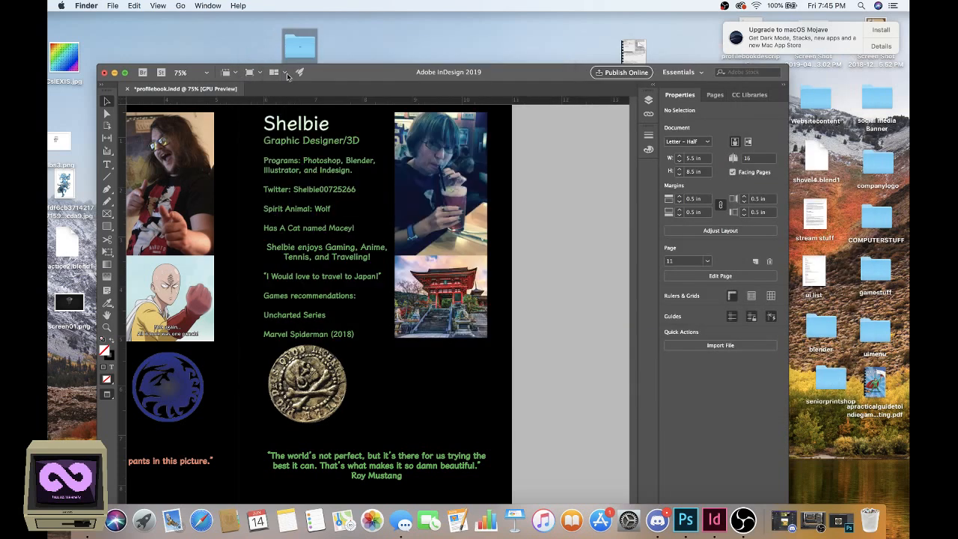
# Step: Return to InDesign and nudge the skull coin slightly down below the games recommendations, to a Y position of about 5.2 in
pyautogui.click(325, 72)
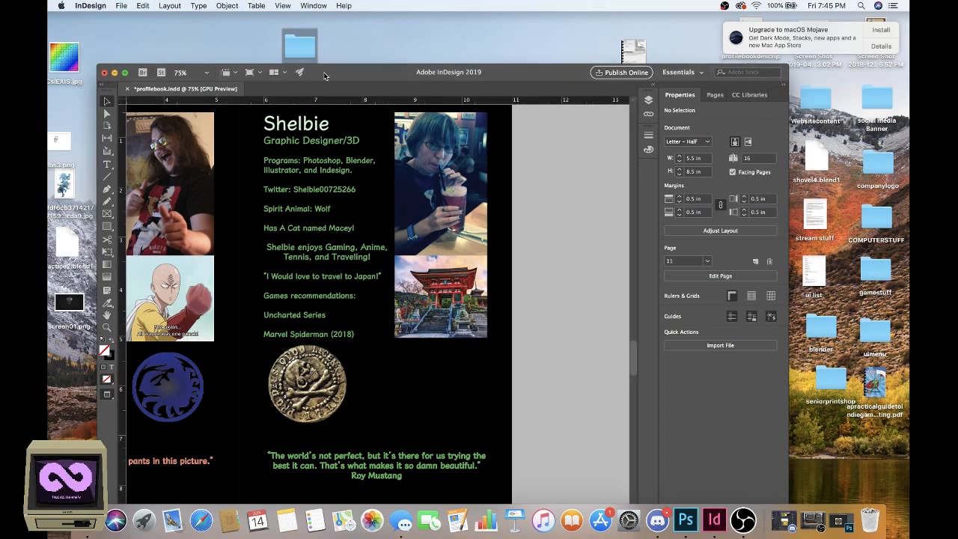
pyautogui.scroll(-2, 364, 171)
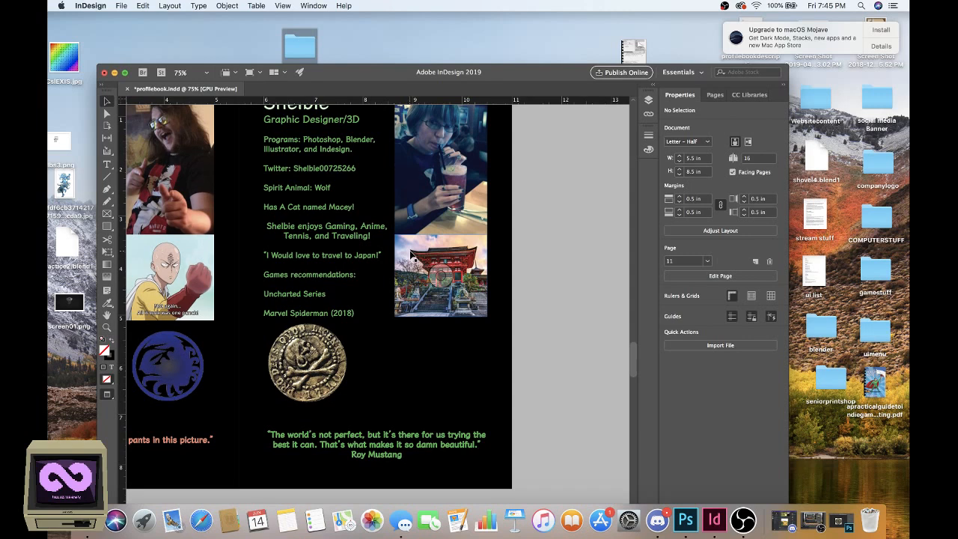
pyautogui.scroll(-1, 410, 257)
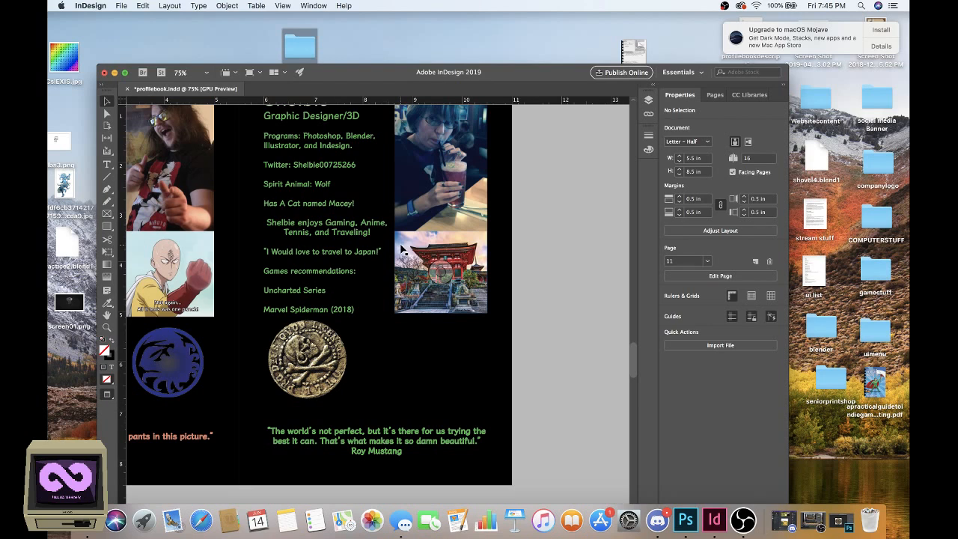
pyautogui.scroll(1, 434, 357)
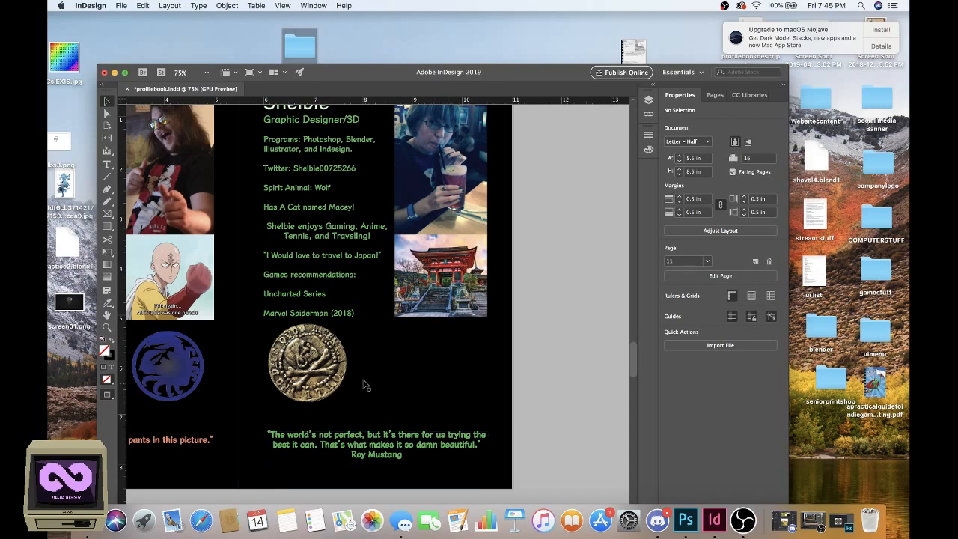
pyautogui.click(317, 362)
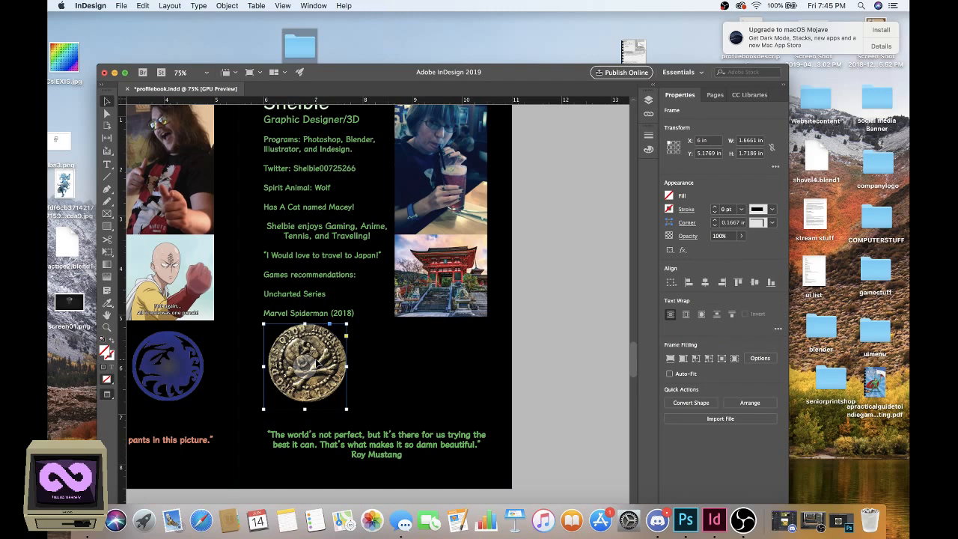
pyautogui.press('Down')
pyautogui.press('Down')
pyautogui.scroll(-1, 315, 363)
pyautogui.scroll(2, 315, 363)
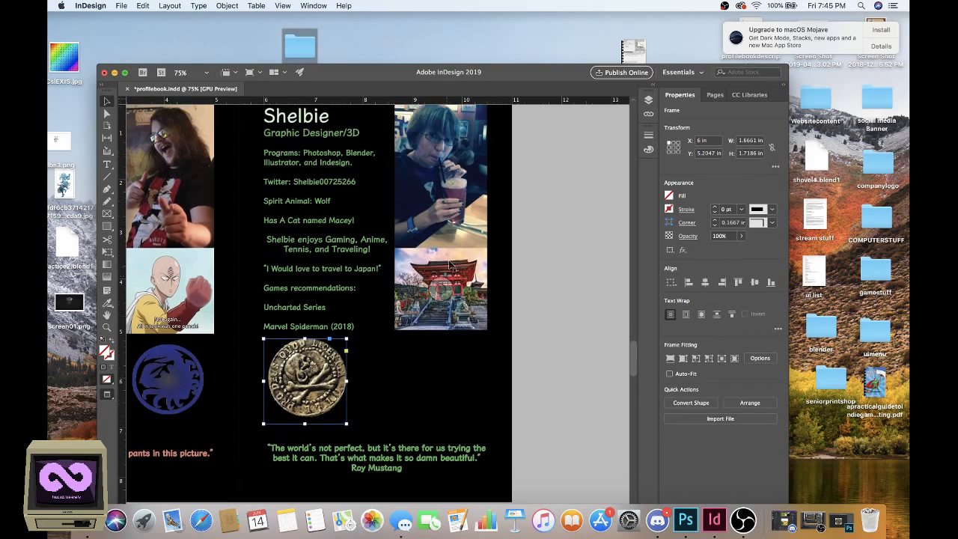
# Step: Open the profilebook folder in Finder, inspect the tennis photo at a larger zoom in Preview, and close the photo
pyautogui.click(296, 54)
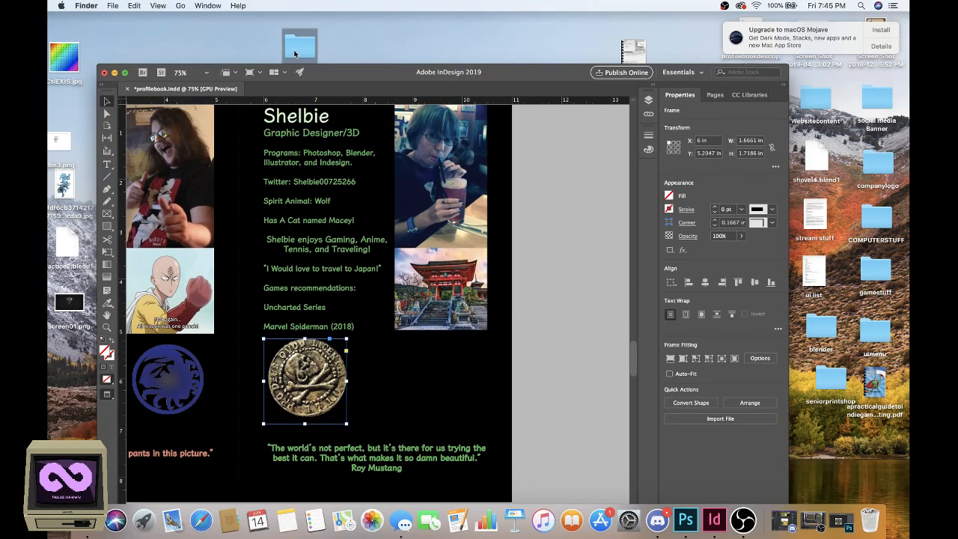
pyautogui.doubleClick(296, 54)
pyautogui.scroll(3, 443, 190)
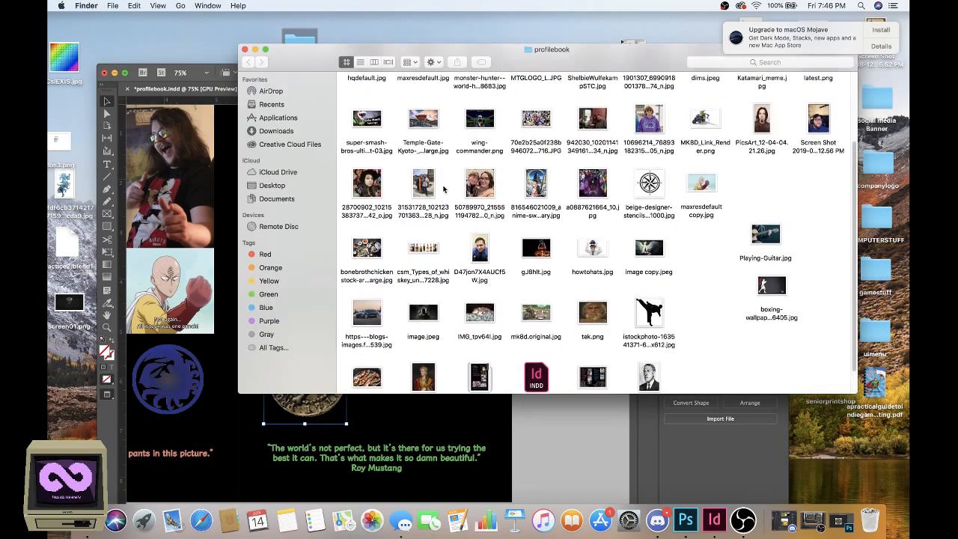
pyautogui.scroll(3, 444, 192)
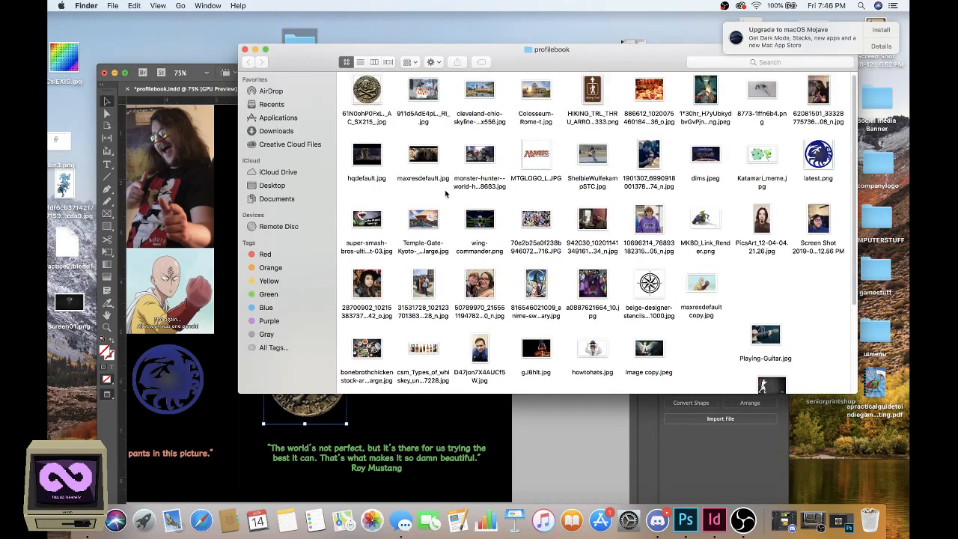
pyautogui.doubleClick(599, 157)
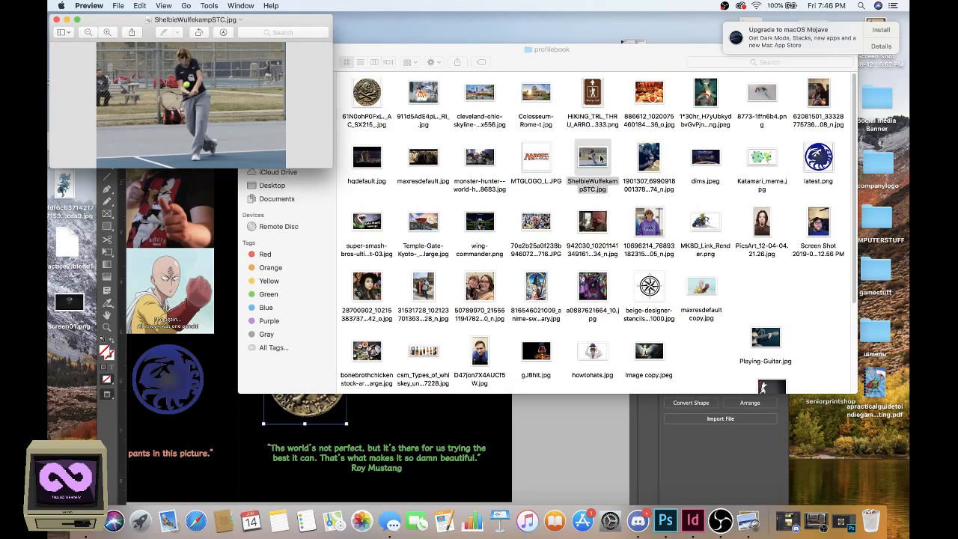
pyautogui.click(110, 34)
pyautogui.scroll(1, 190, 138)
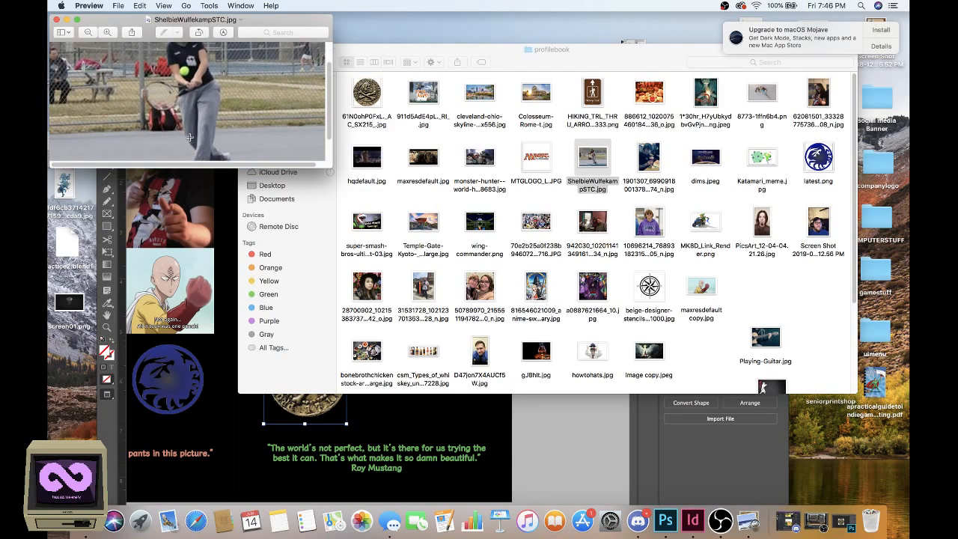
pyautogui.scroll(2, 190, 138)
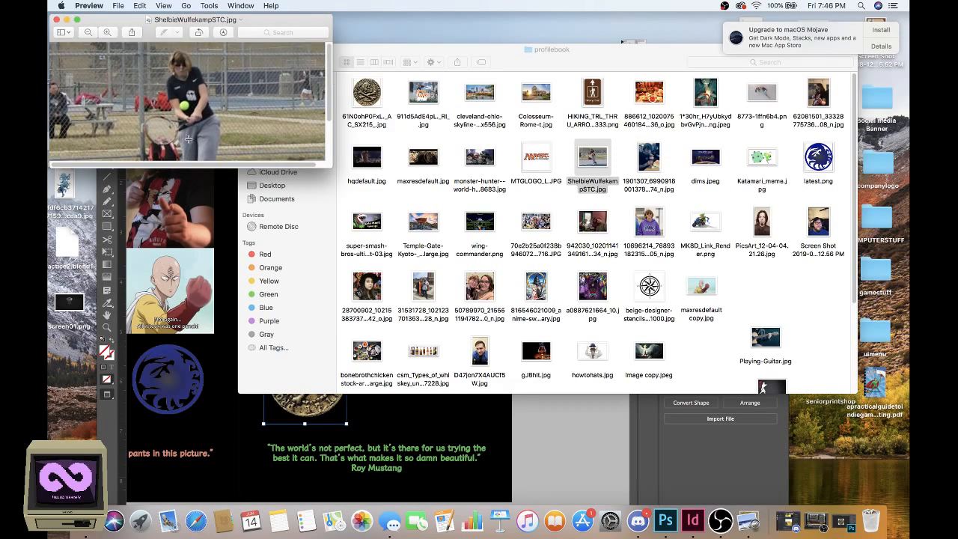
pyautogui.click(89, 33)
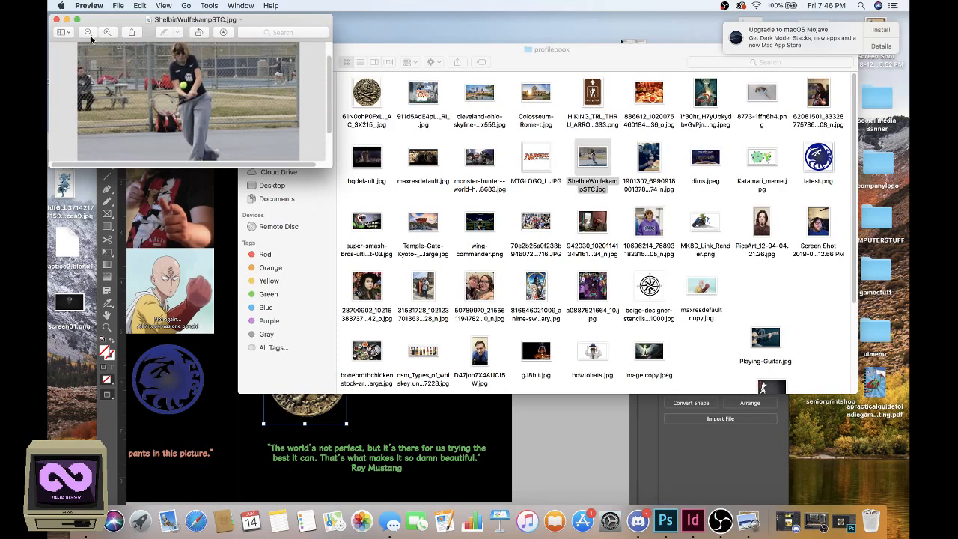
pyautogui.click(109, 34)
pyautogui.scroll(2, 137, 105)
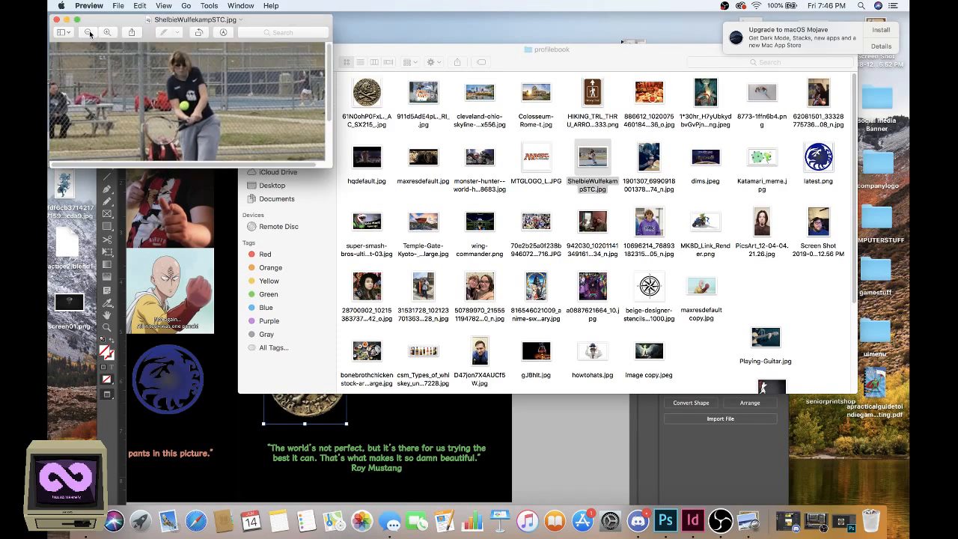
pyautogui.press('super+w')
# Step: Look through the remaining images in the profilebook folder and close the folder window
pyautogui.scroll(-2, 648, 273)
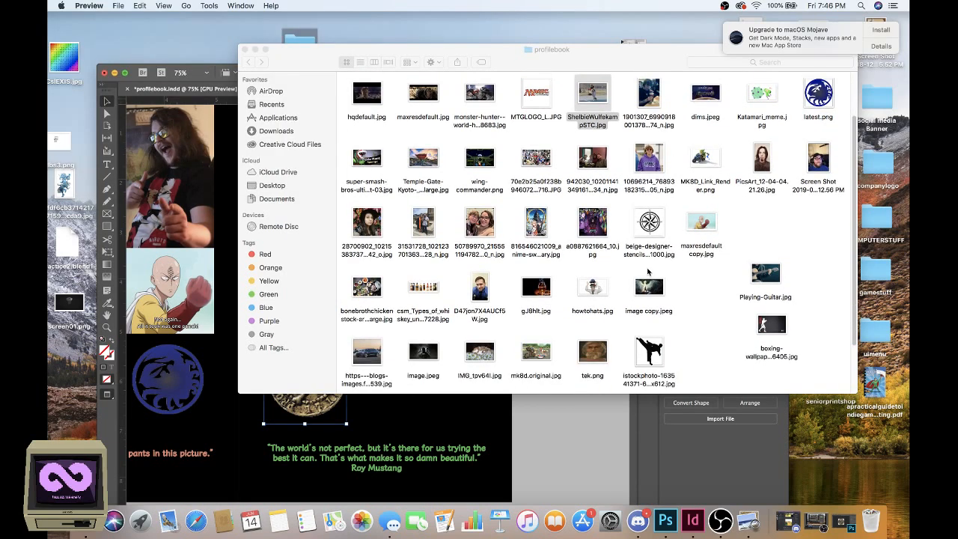
pyautogui.scroll(-2, 649, 272)
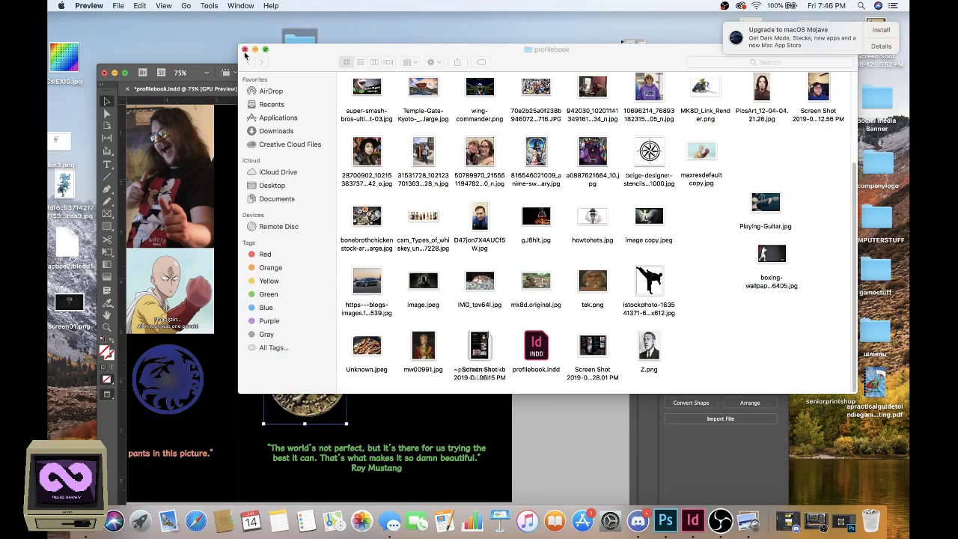
pyautogui.click(244, 50)
# Step: Return to InDesign, shift the skull coin image slightly down inside its frame below the games recommendations, and deselect it
pyautogui.moveTo(342, 72); pyautogui.dragTo(359, 67)
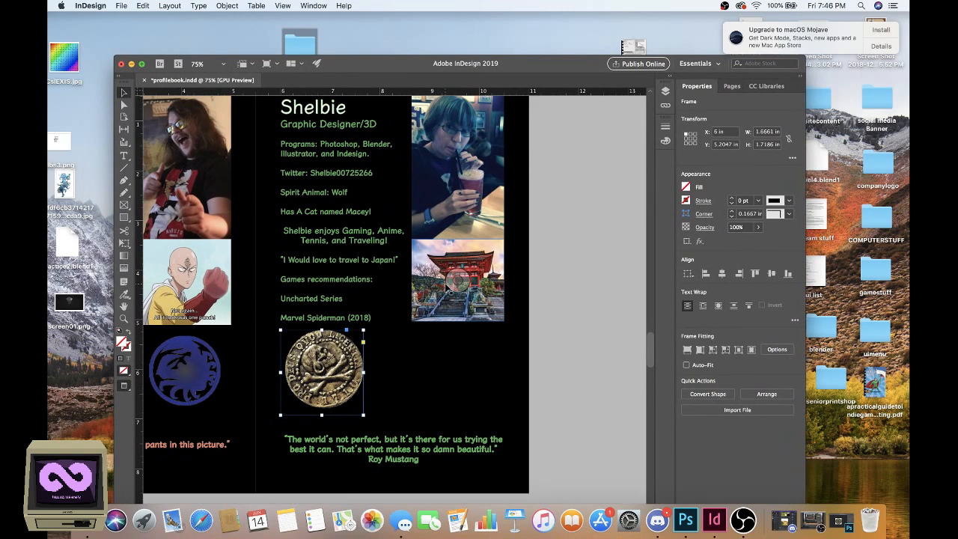
pyautogui.click(324, 370)
pyautogui.moveTo(322, 365); pyautogui.dragTo(322, 366)
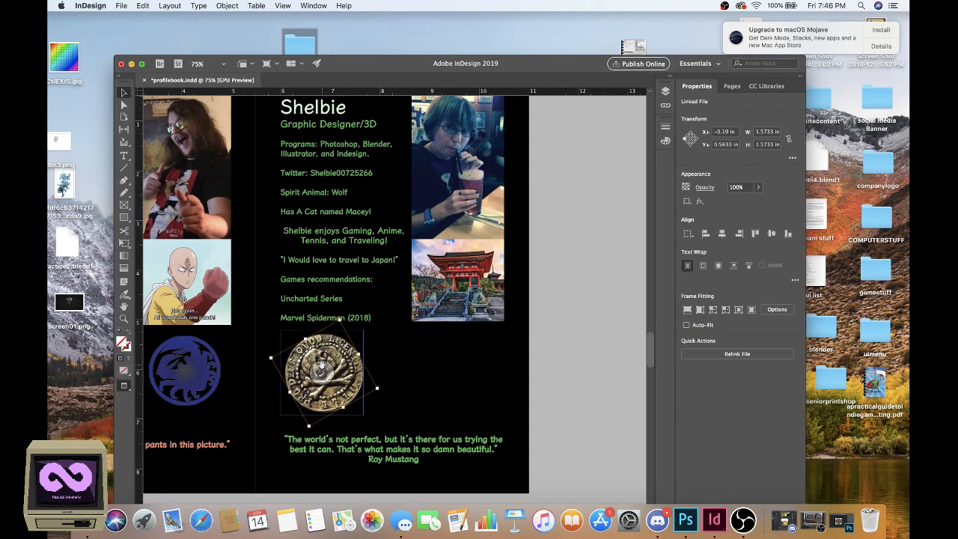
pyautogui.click(599, 323)
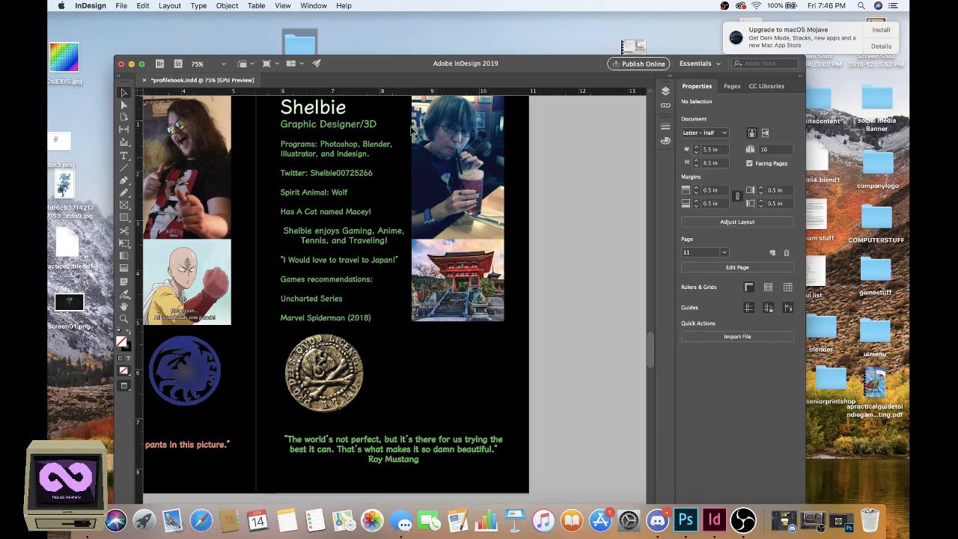
# Step: Select the knife-holding crab's frame on the Software Developer page and look through the available panels
pyautogui.moveTo(359, 64); pyautogui.dragTo(366, 36)
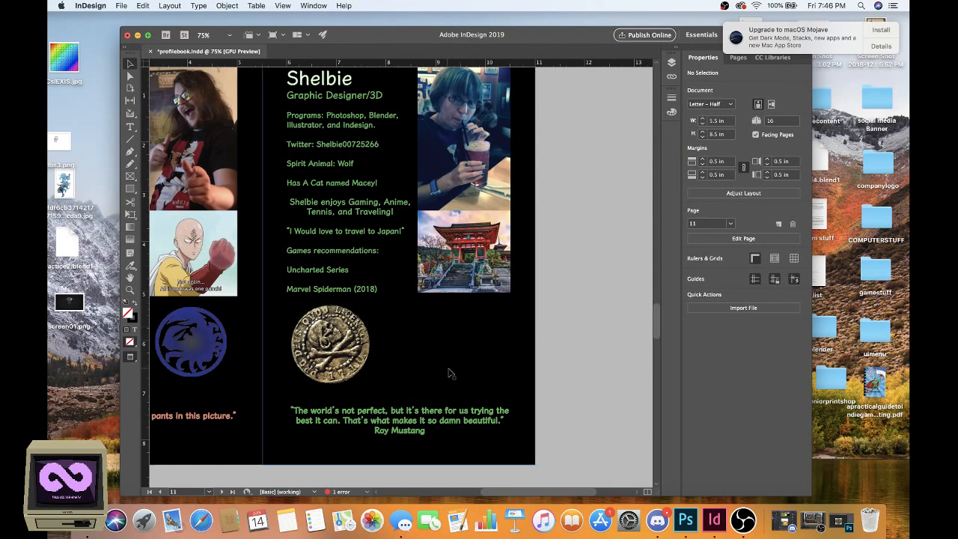
pyautogui.moveTo(585, 491); pyautogui.dragTo(554, 493)
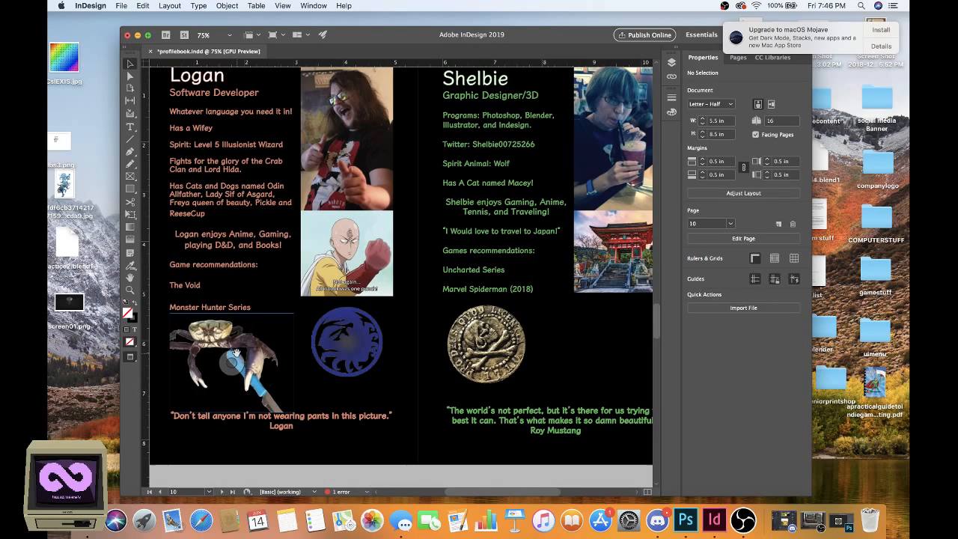
pyautogui.click(253, 341)
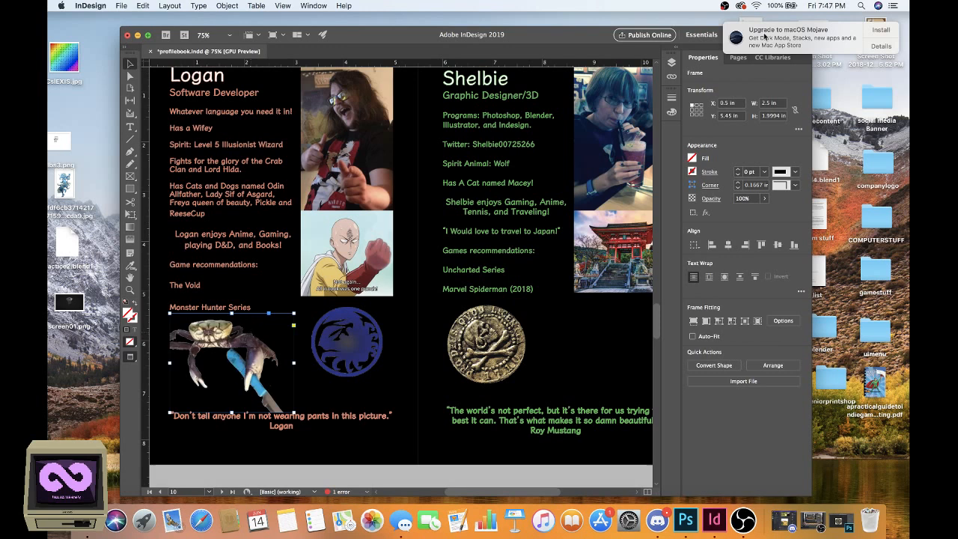
pyautogui.click(314, 5)
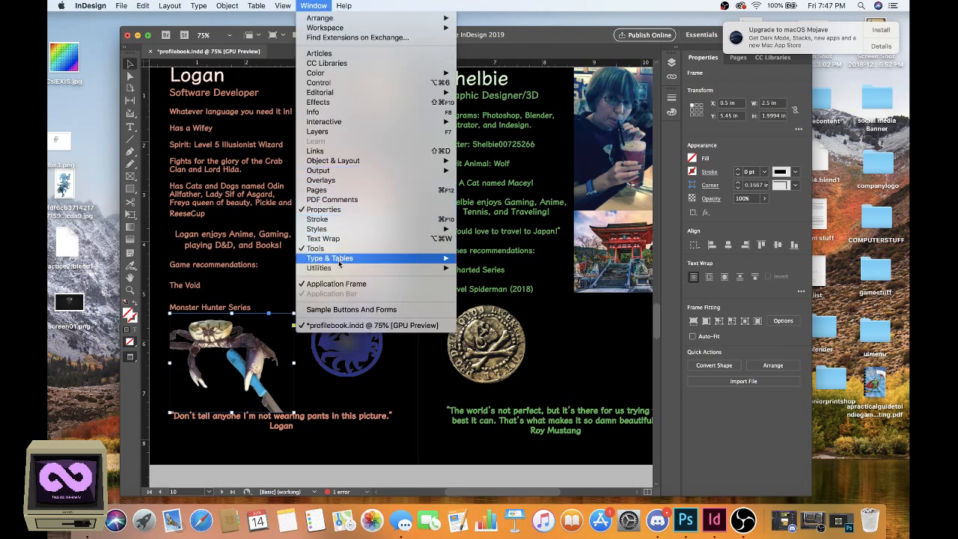